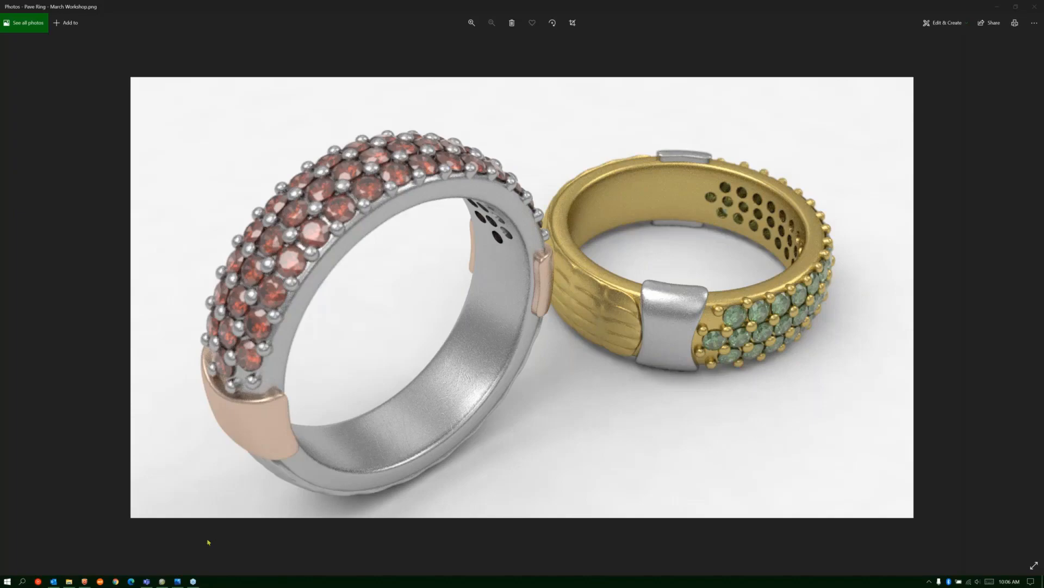
- Switch to 3DESIGN, create a new part and save it as "Pave Bands 1" in the desktop's March Workshop 2022 folder
click(163, 581)
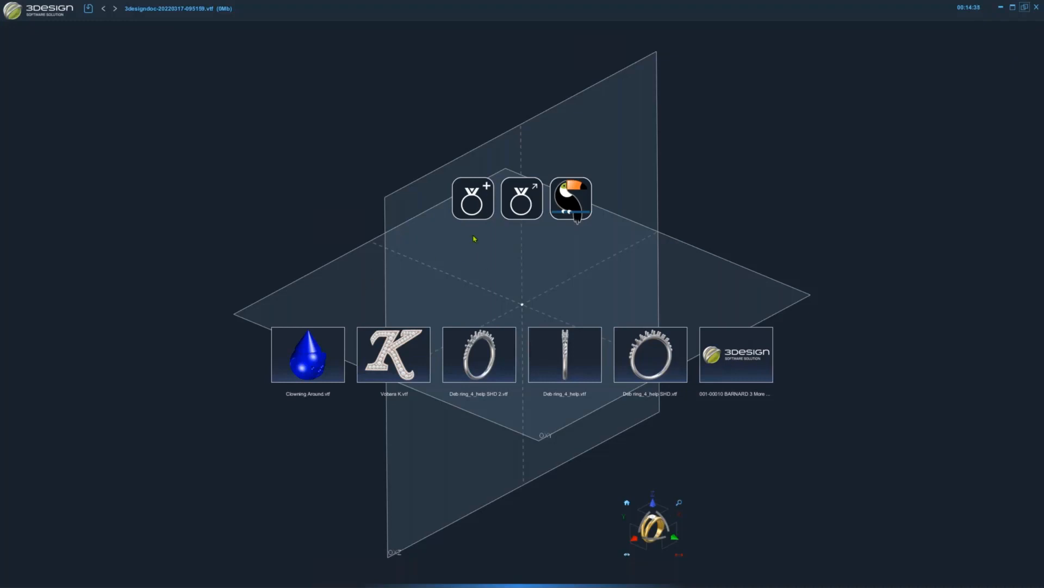
click(473, 207)
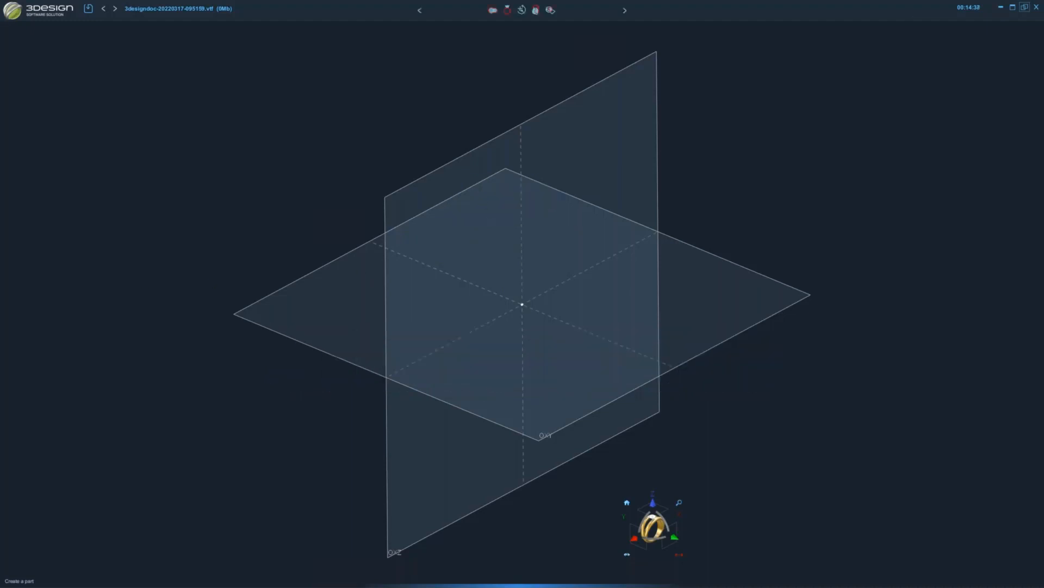
click(11, 17)
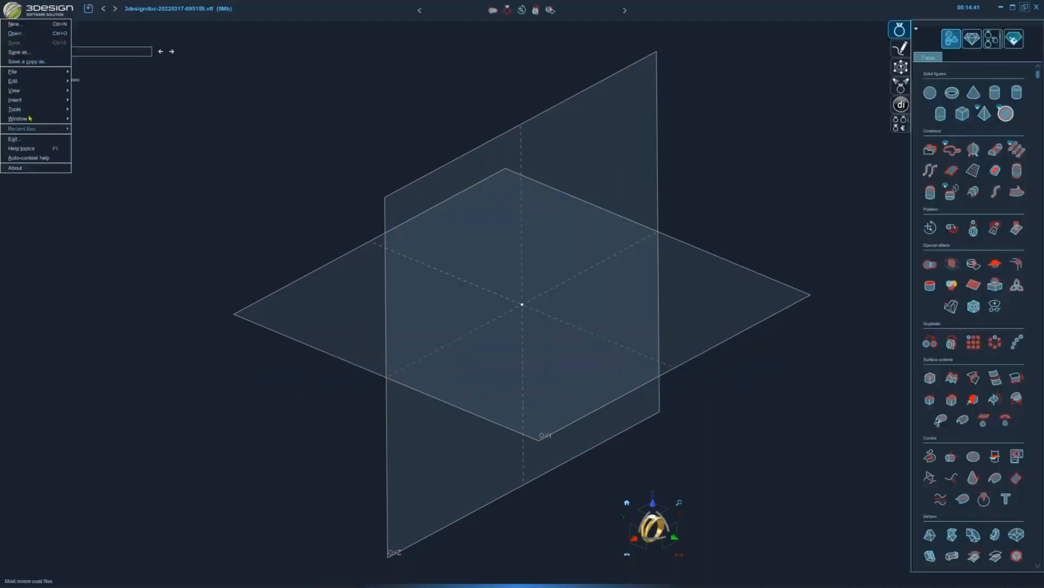
click(23, 56)
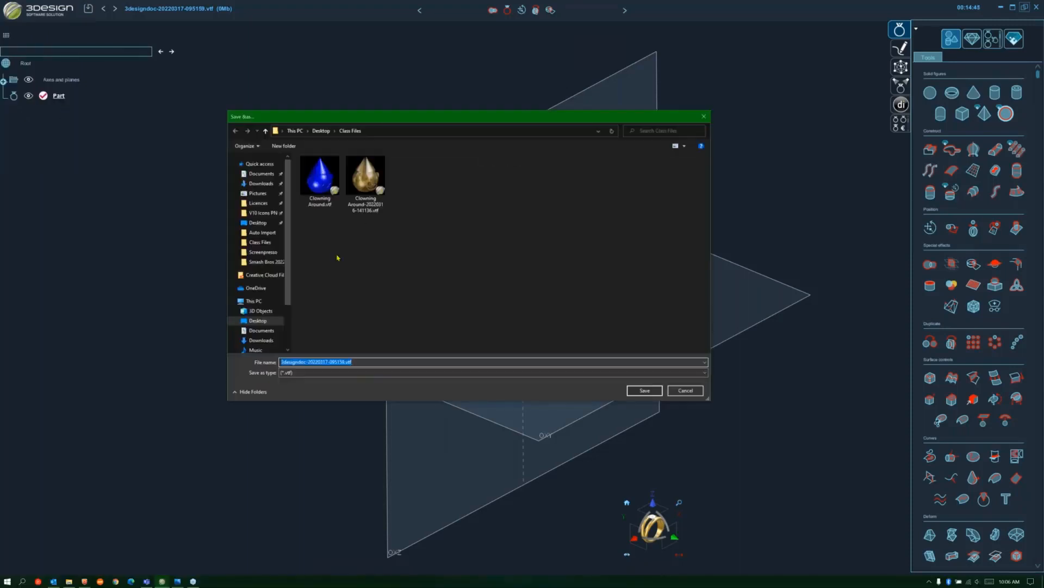
click(321, 131)
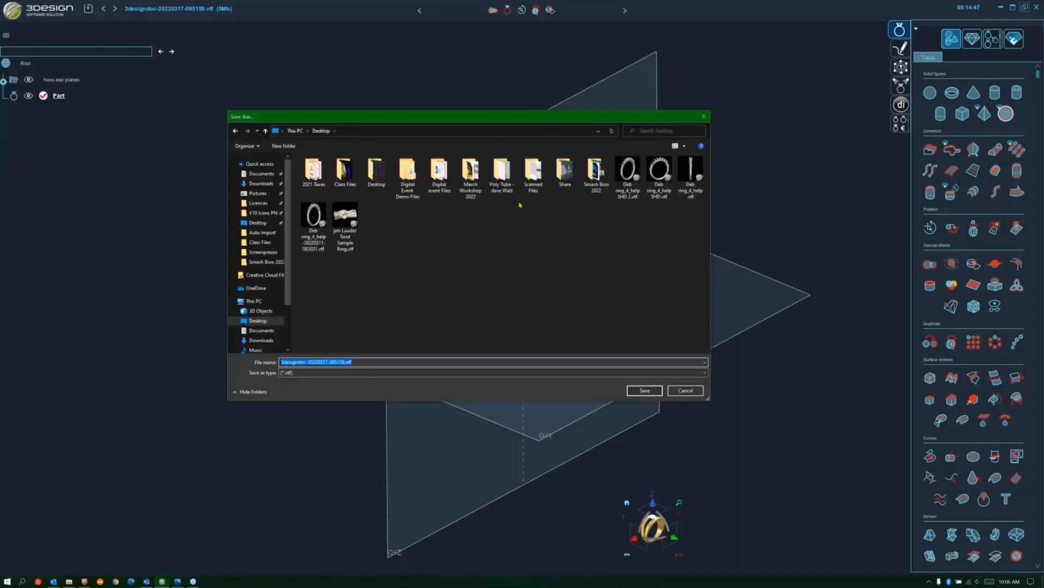
double_click(470, 174)
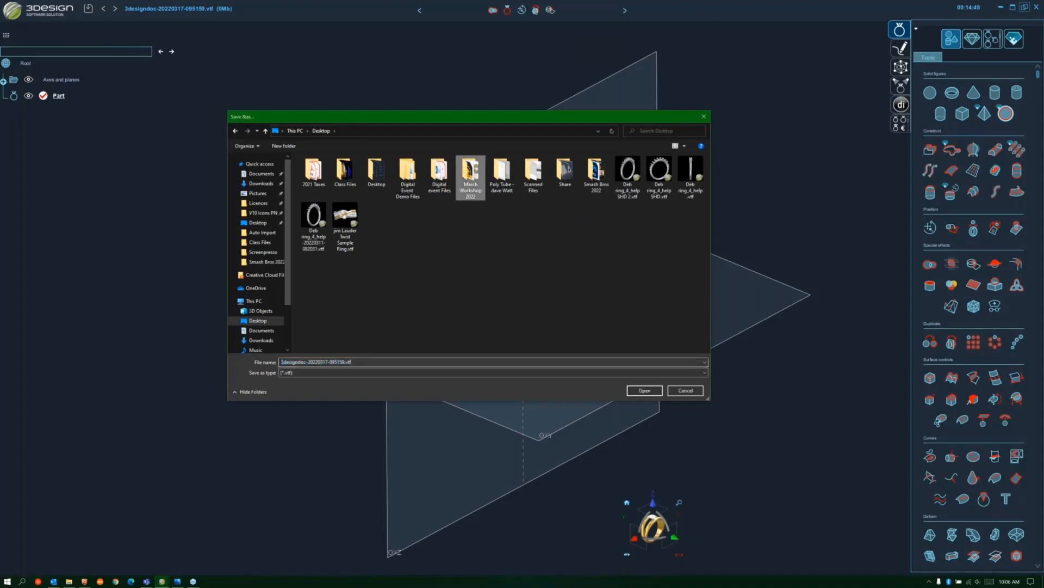
click(379, 363)
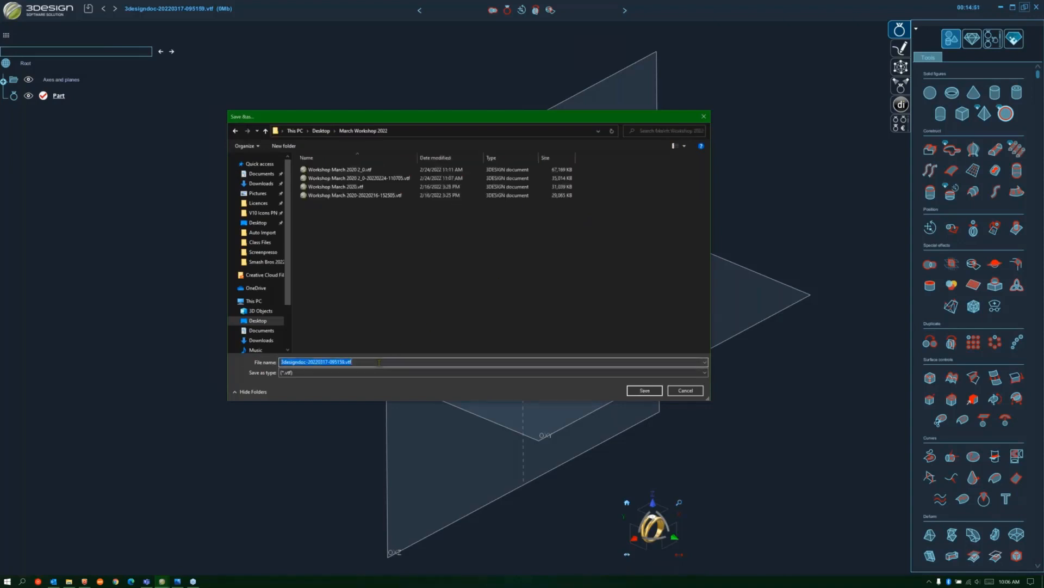
text(Pave)
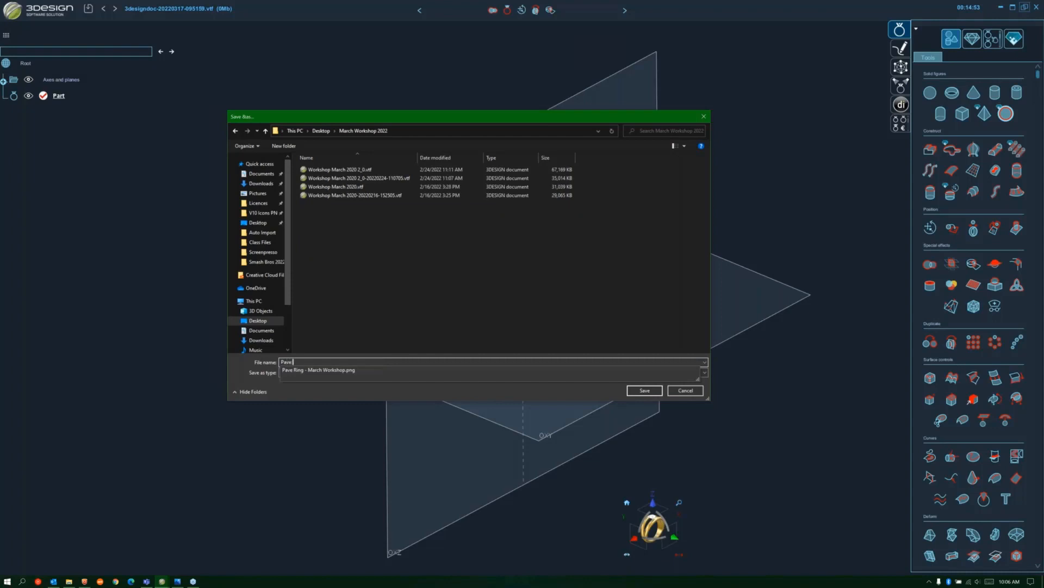
text( Bands 1)
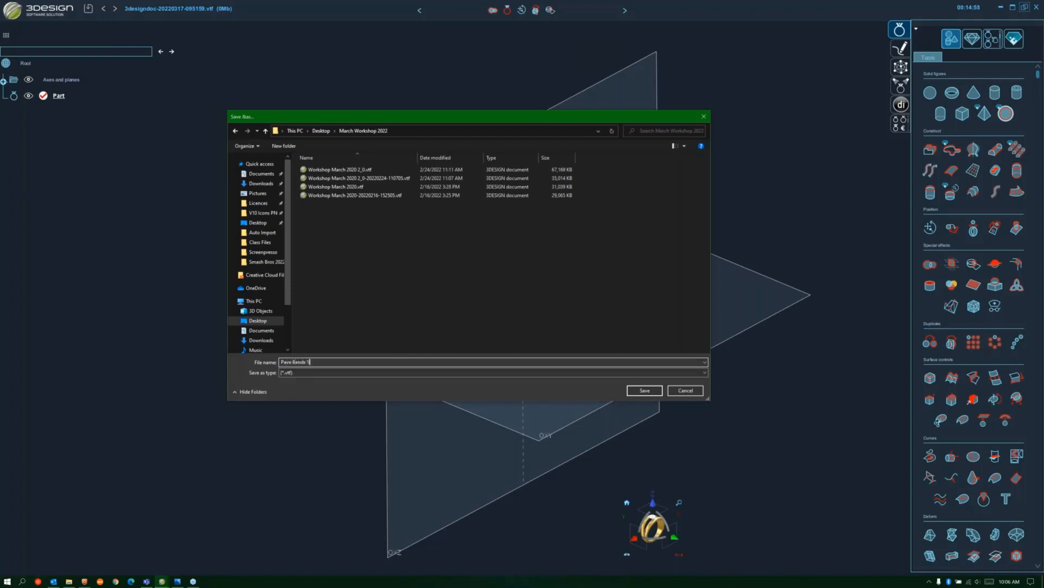
key(Return)
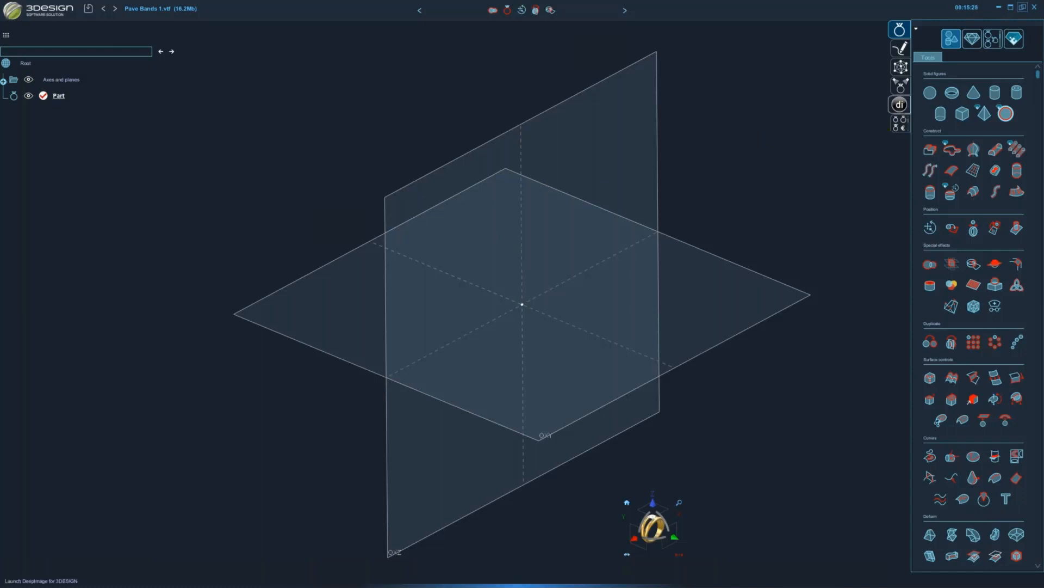
- Create a brilliant-cut emerald stone of 0.02 ct at the origin on the OXY plane
click(972, 42)
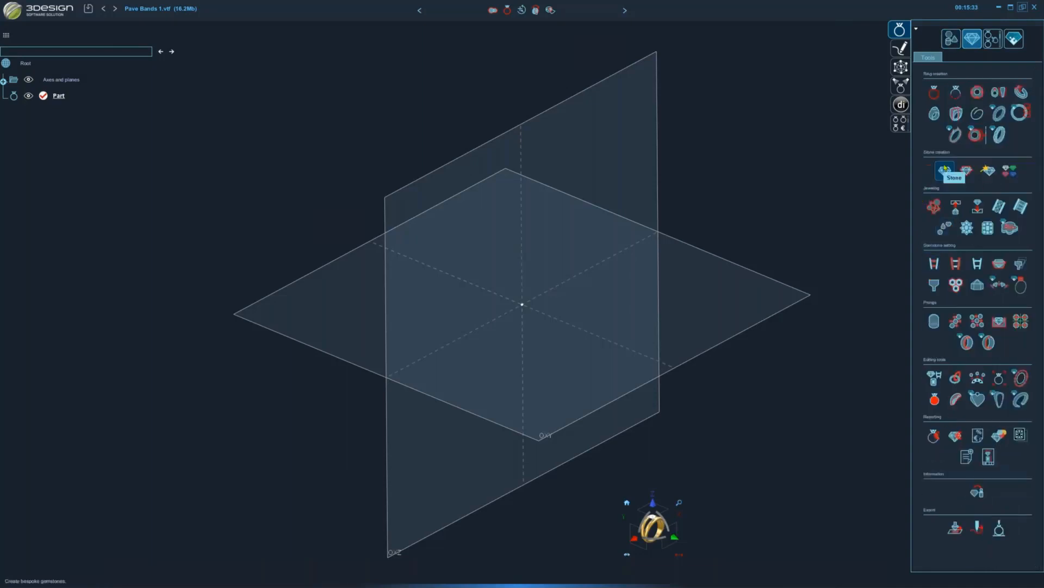
click(945, 169)
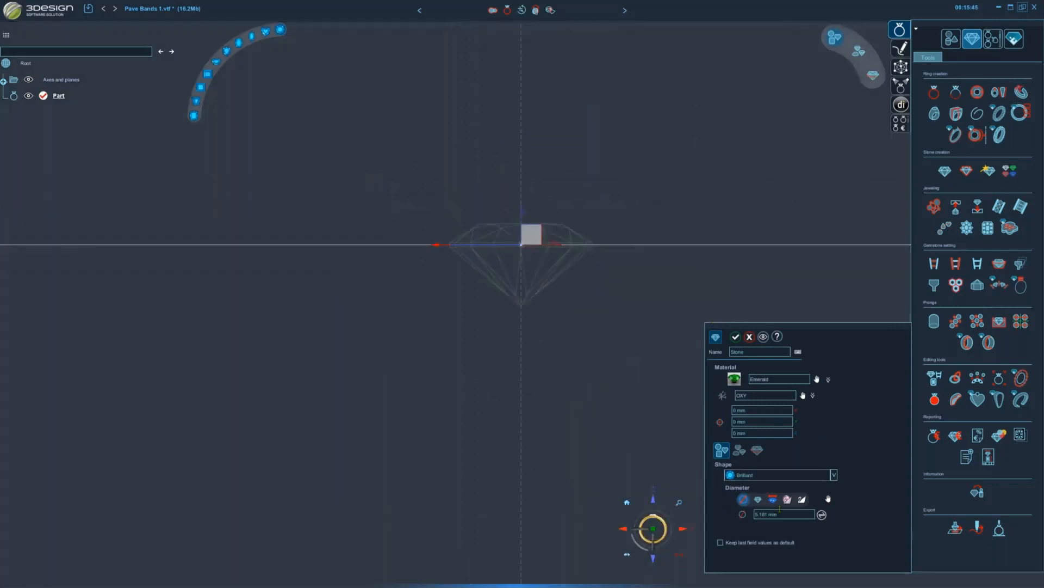
click(759, 499)
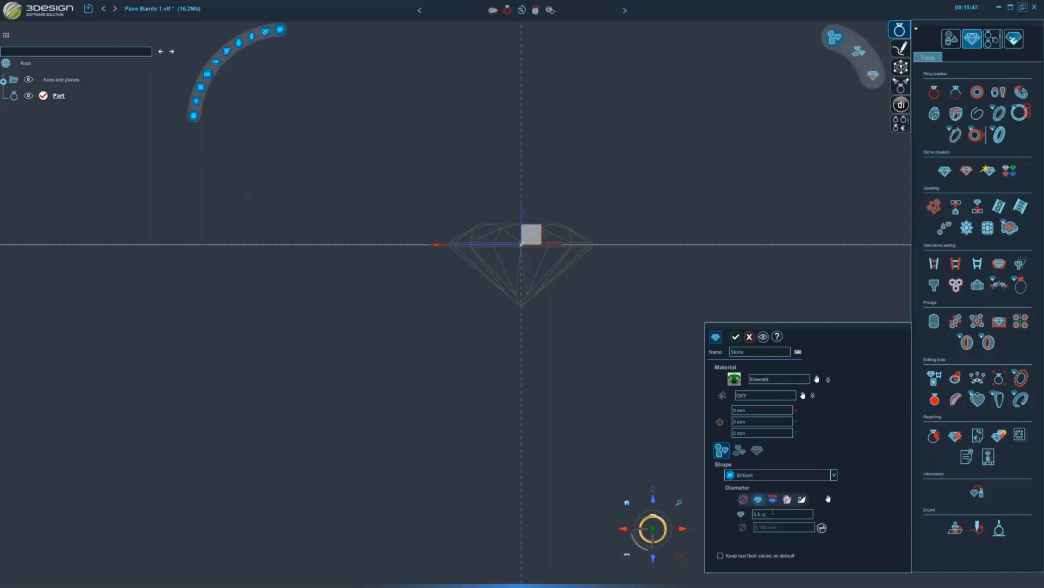
click(772, 511)
text(.02)
key(Return)
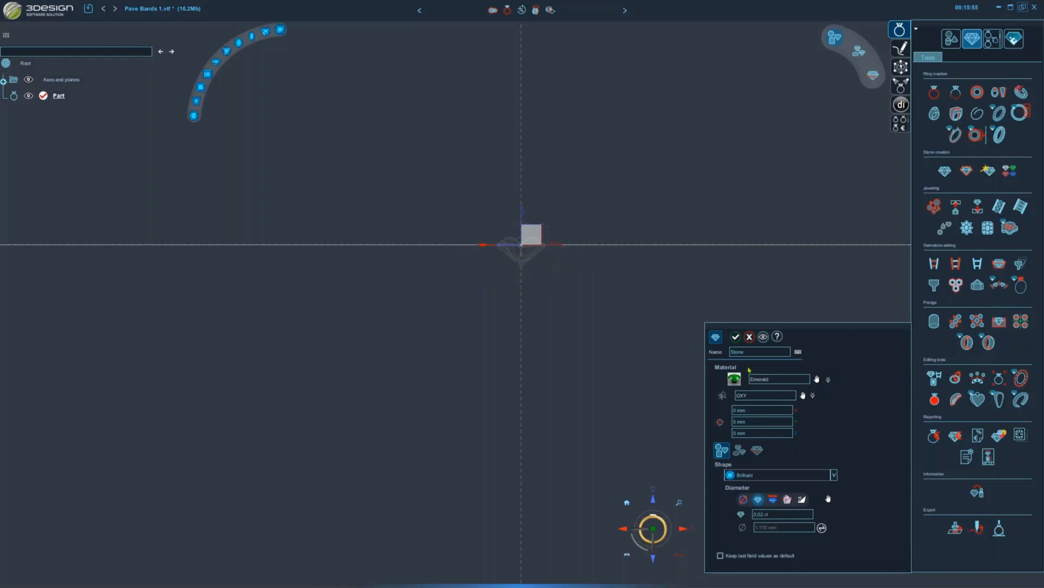
click(735, 337)
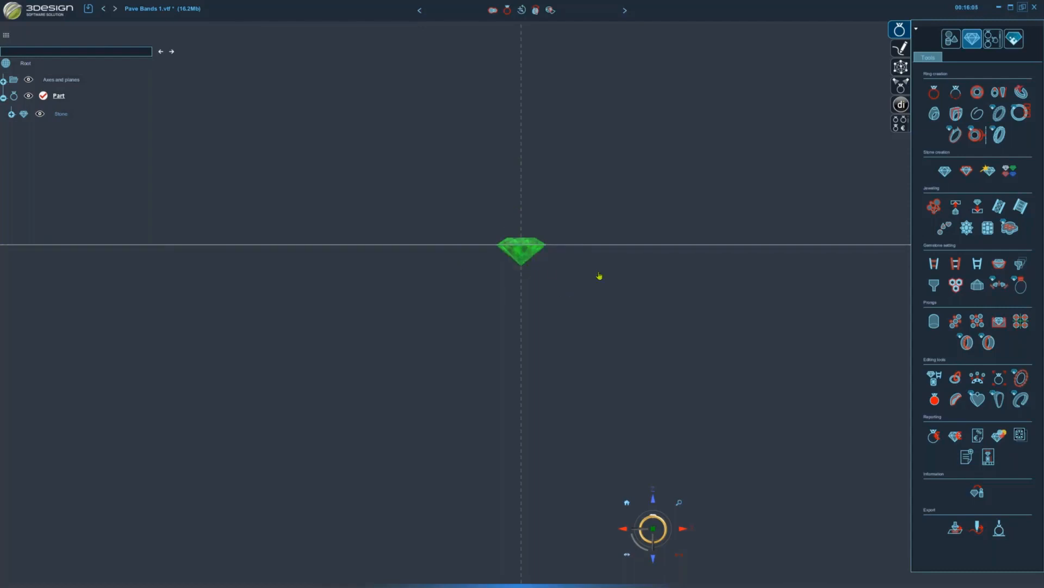
- Copy the stone about 2.09 mm along negative X, keeping the original
click(520, 254)
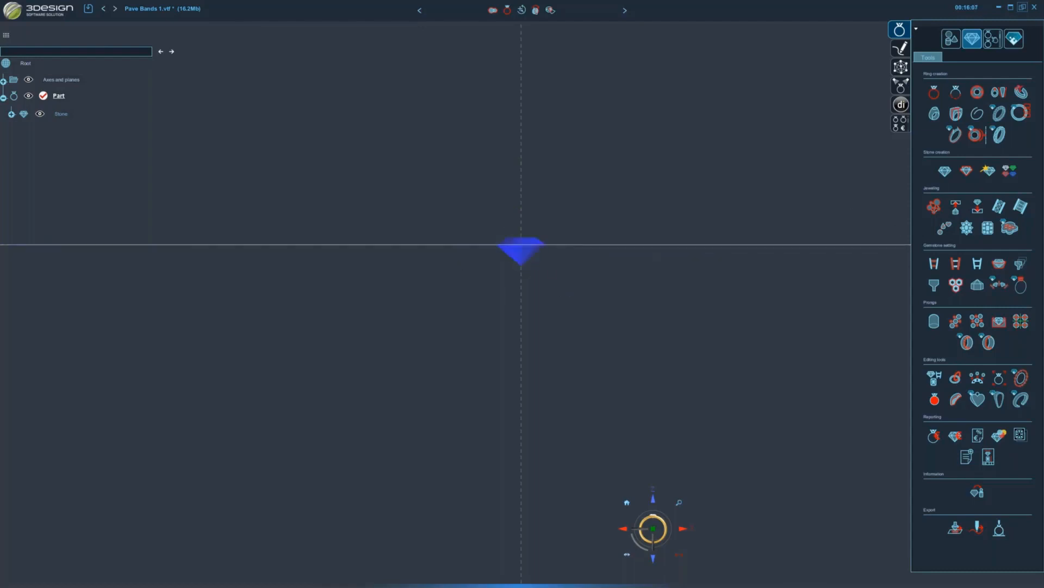
click(951, 38)
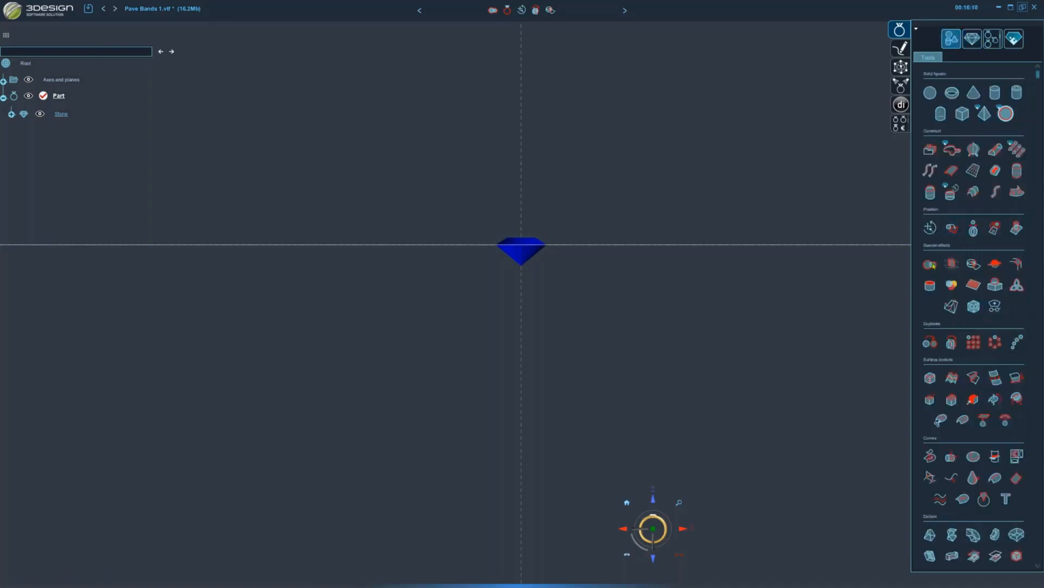
click(931, 229)
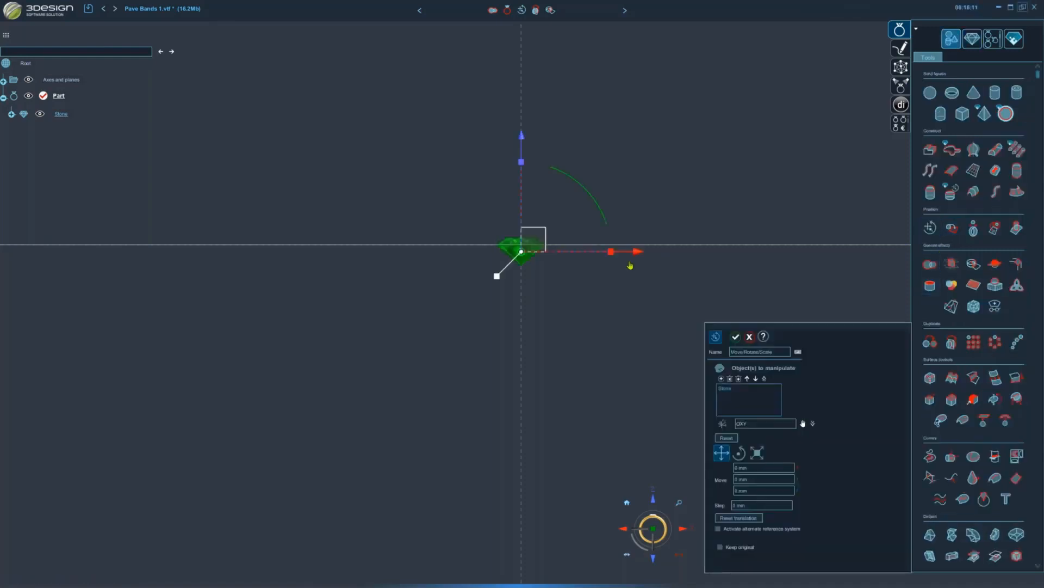
drag(635, 251, 576, 253)
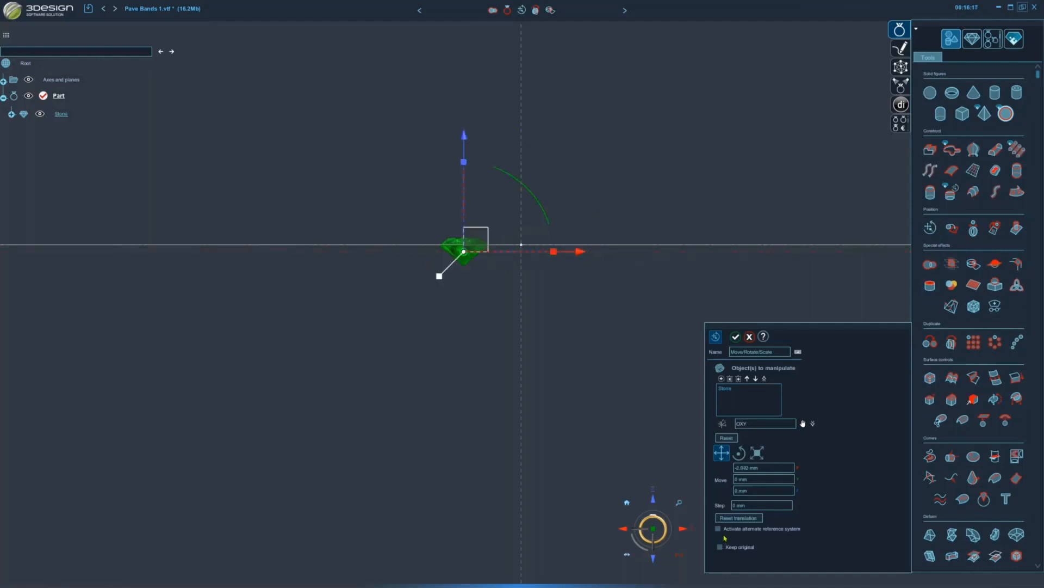
click(721, 547)
click(736, 337)
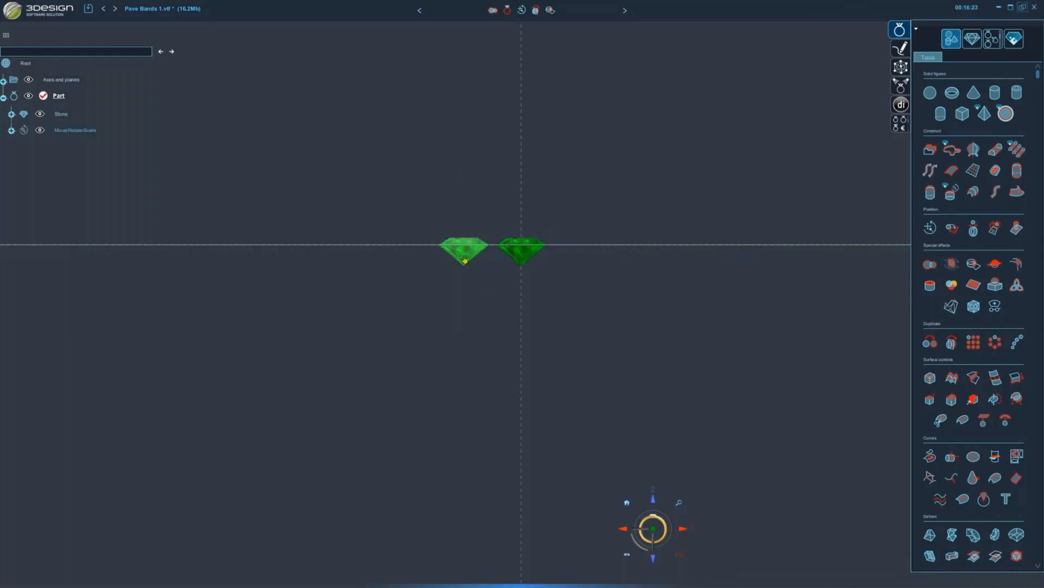
- Shift the copied stone's offset to about -1.81 mm in X and -0.2 mm in Z, and tilt it about -13° around Y
double_click(464, 261)
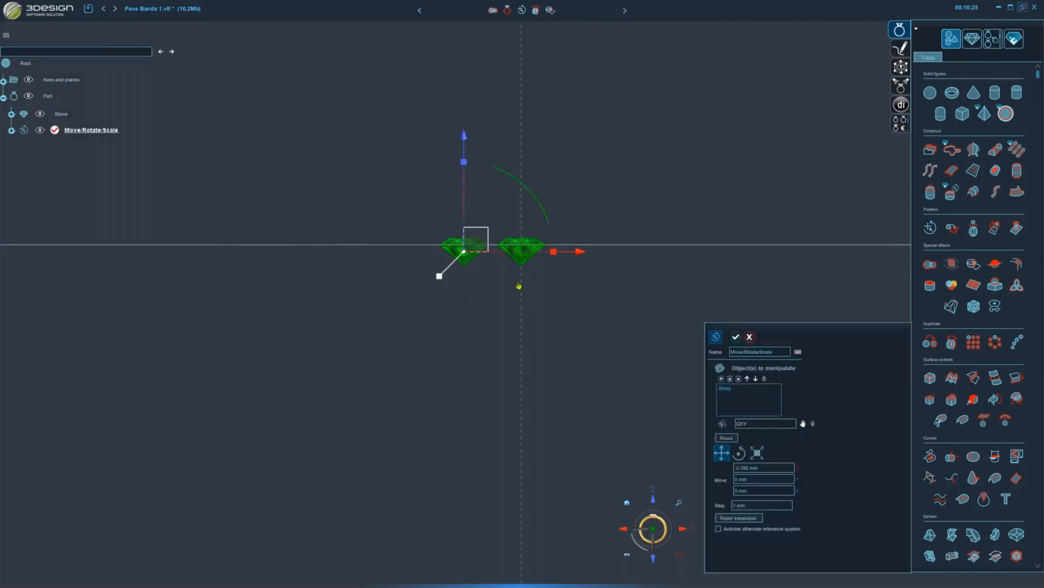
scroll(511, 276, up, 5)
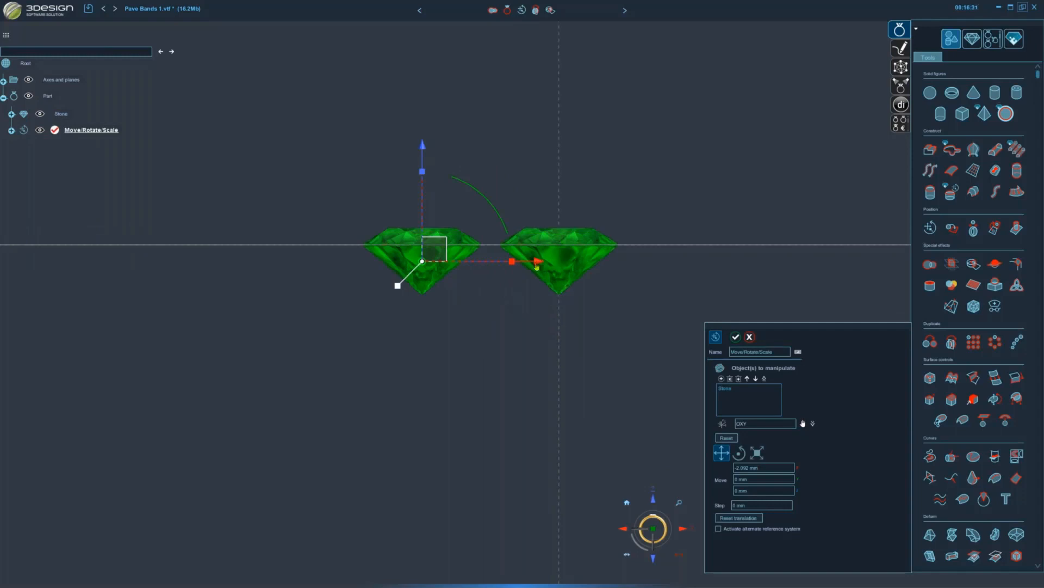
drag(537, 266, 554, 261)
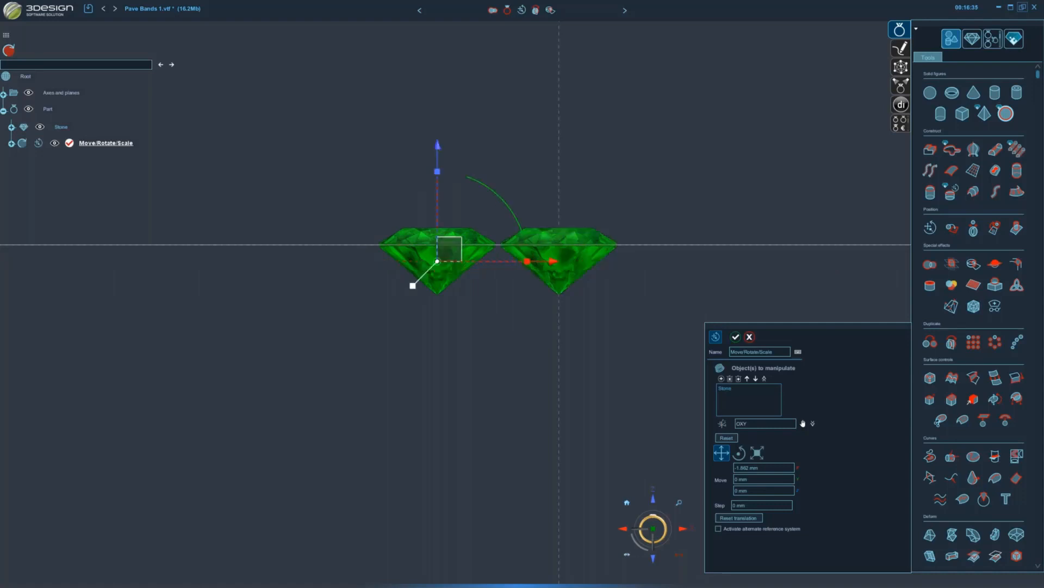
drag(501, 197, 472, 186)
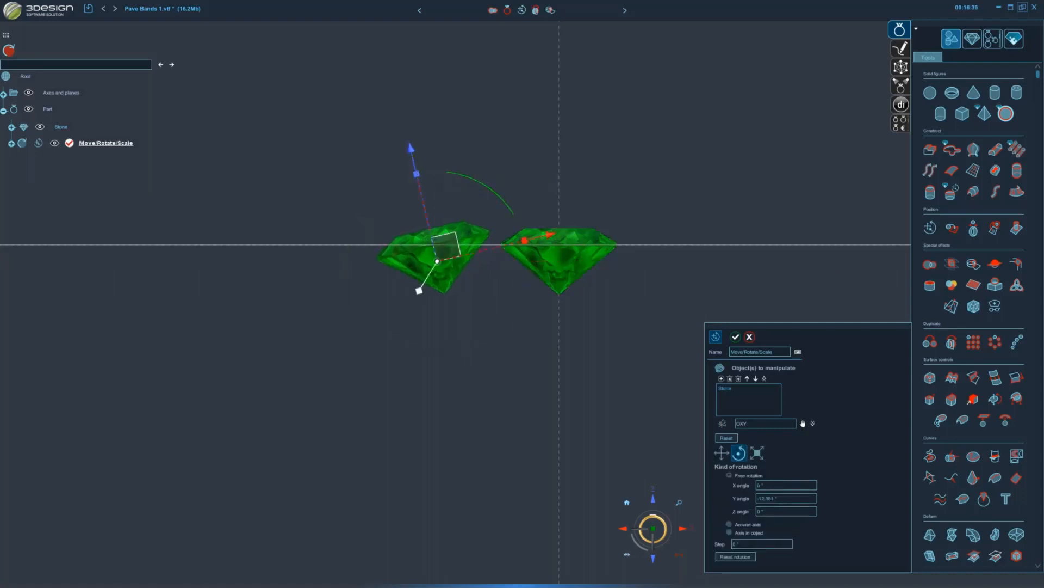
drag(414, 150, 418, 164)
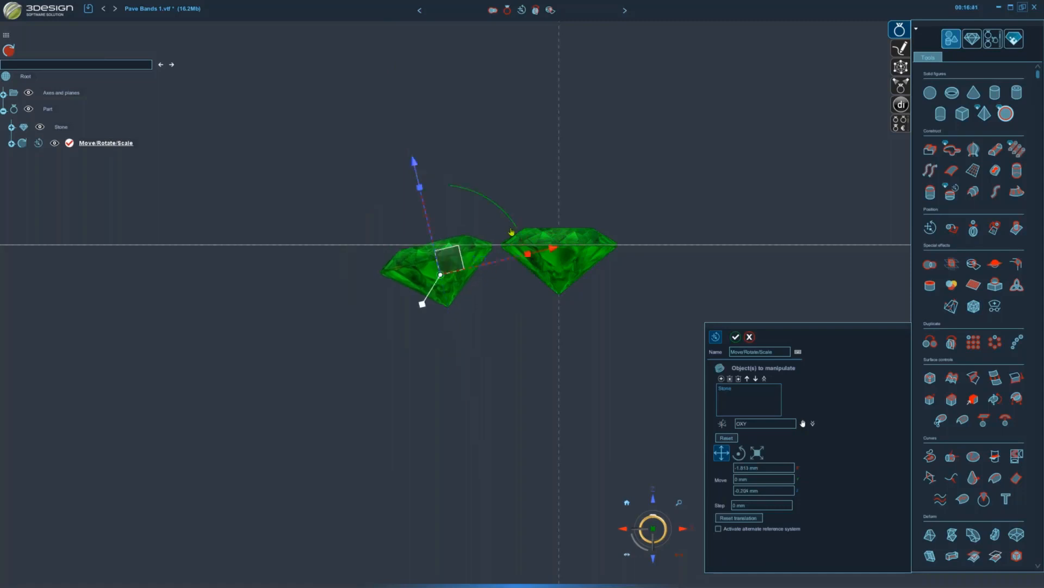
middle_drag(564, 370, 496, 337)
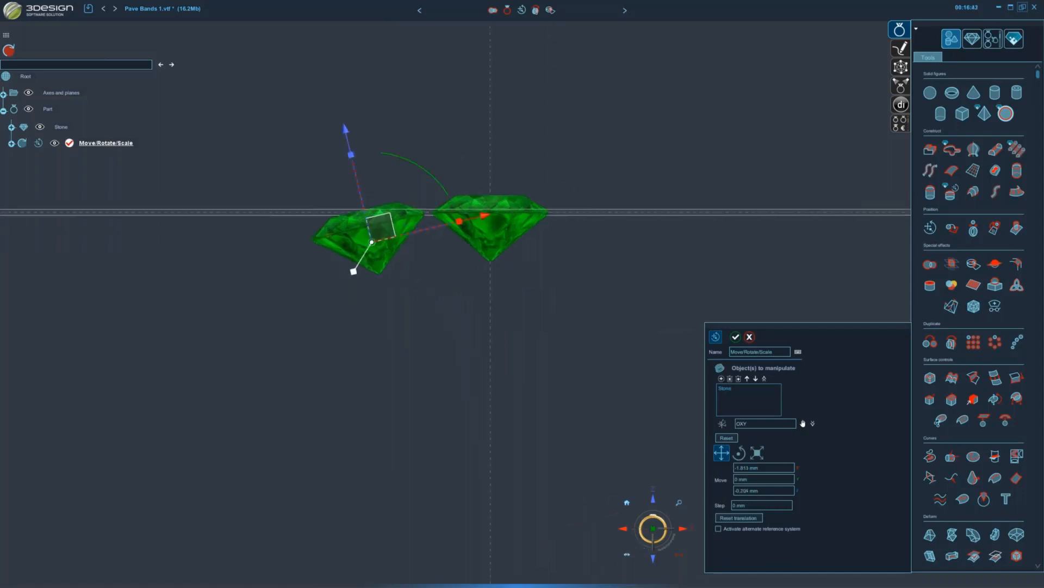
middle_drag(606, 292, 601, 292)
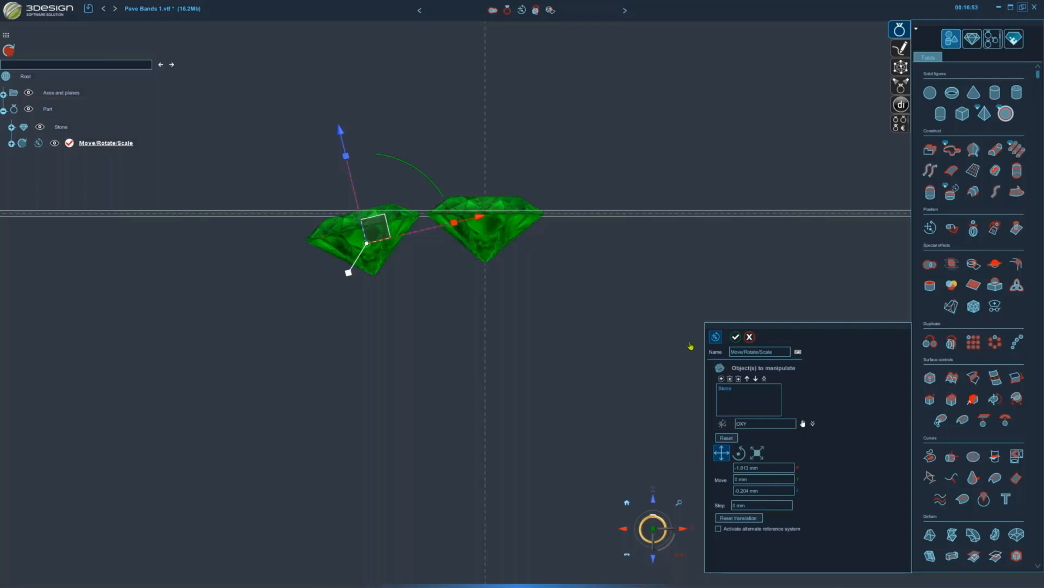
click(736, 338)
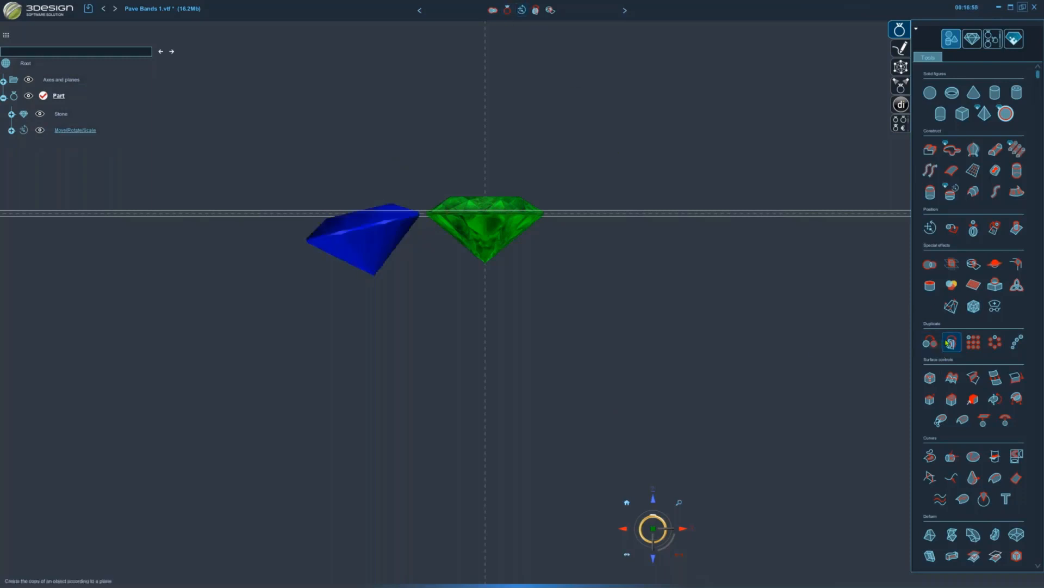
- Mirror the tilted stone across the OYZ plane to the other side of the centre stone
click(948, 341)
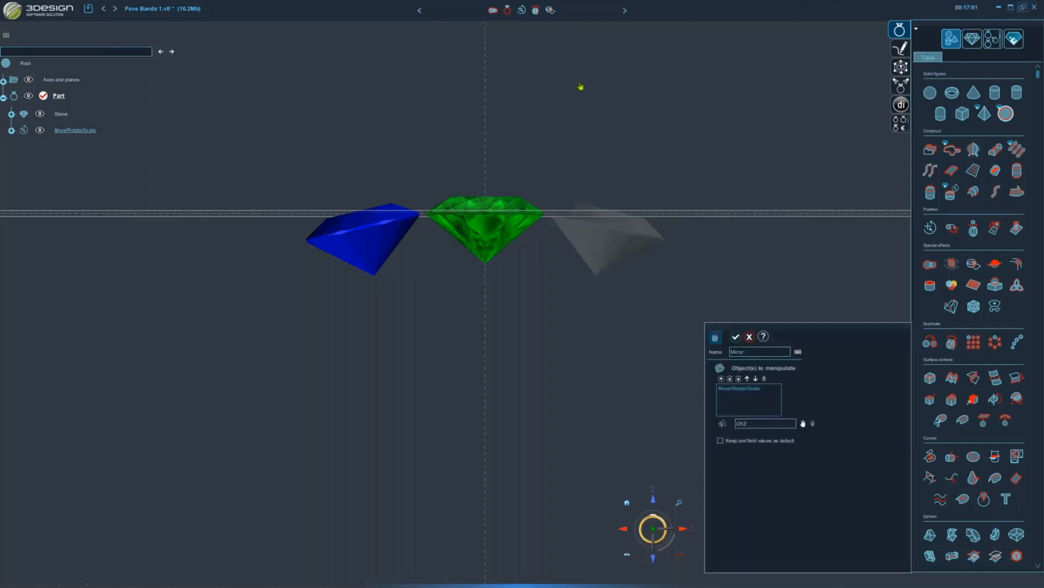
click(655, 529)
key(Return)
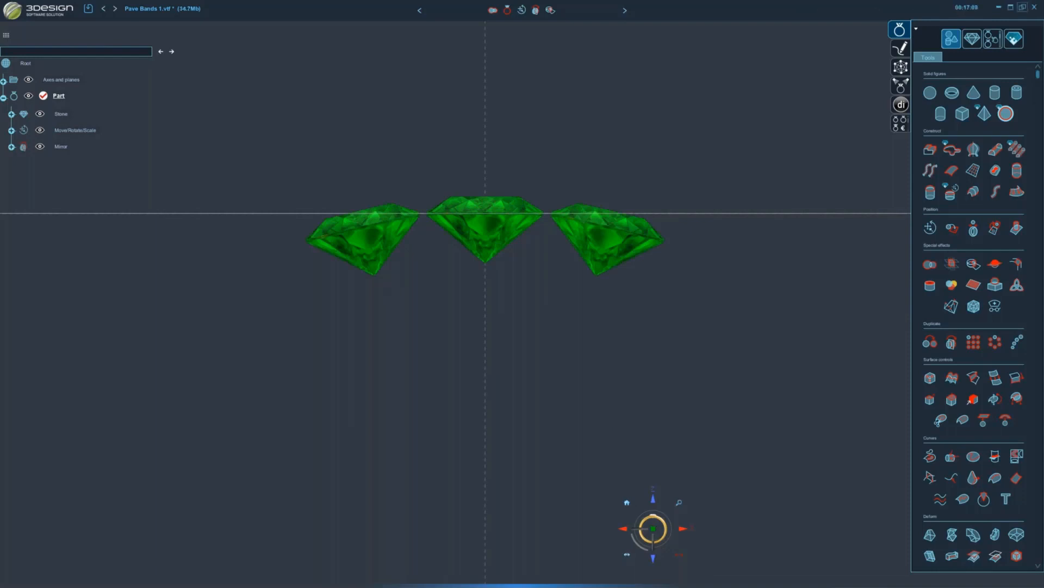
- Start a new sketch on the OXZ plane running through the three stones
scroll(508, 427, down, 5)
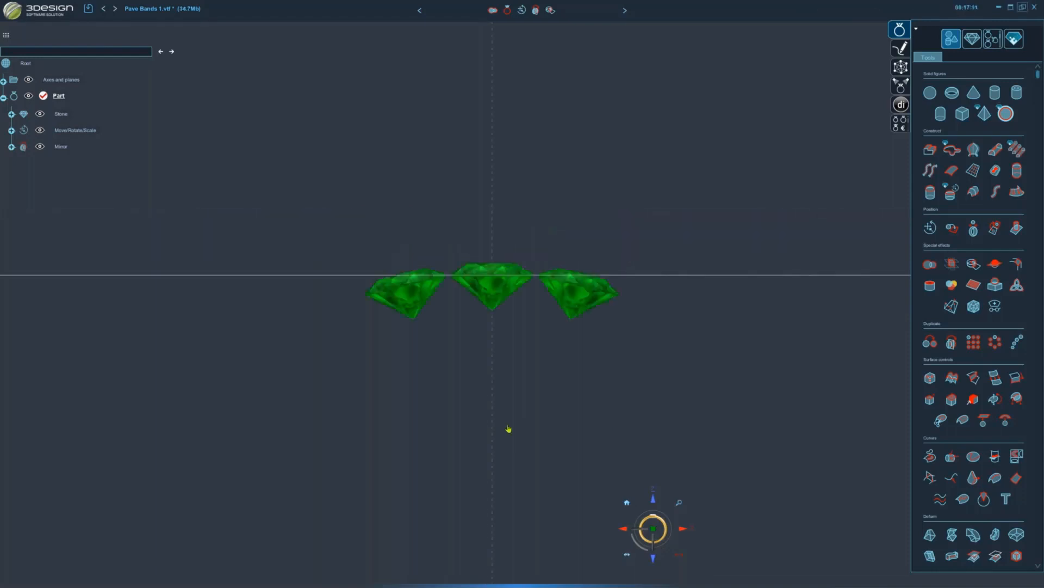
scroll(509, 423, down, 1)
middle_drag(509, 423, 520, 329)
scroll(512, 413, down, 3)
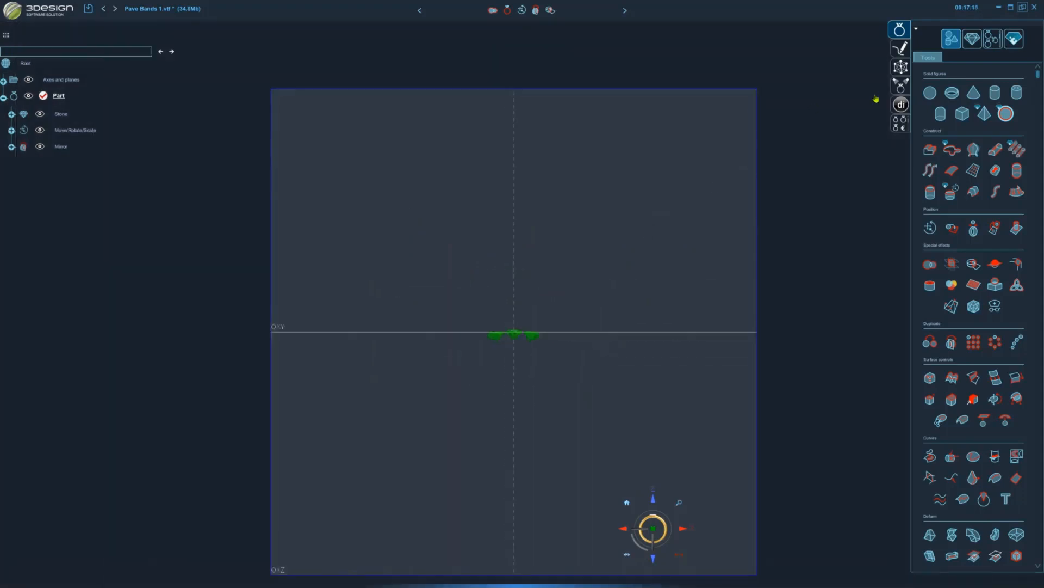
click(901, 49)
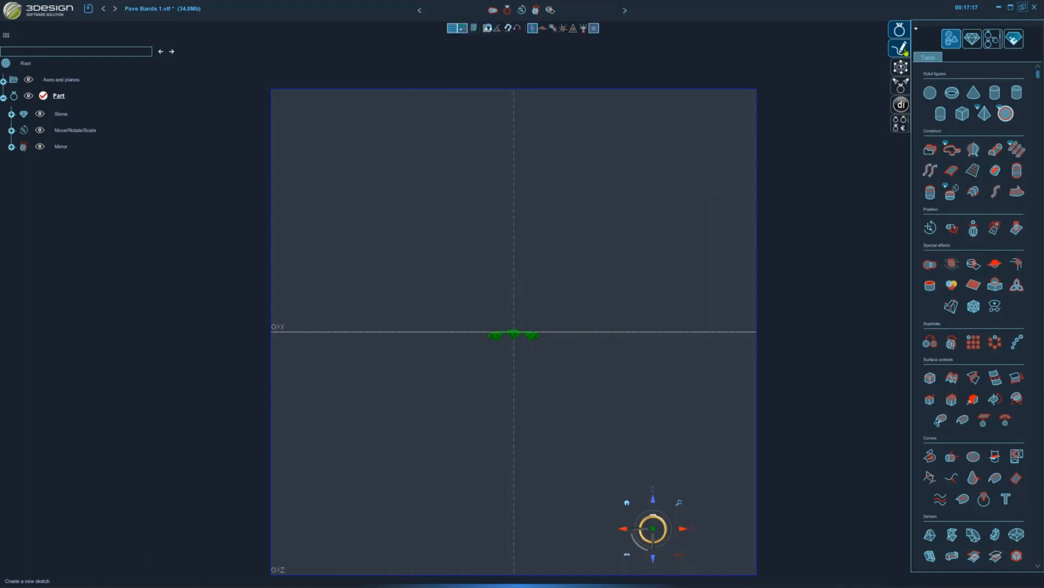
click(510, 332)
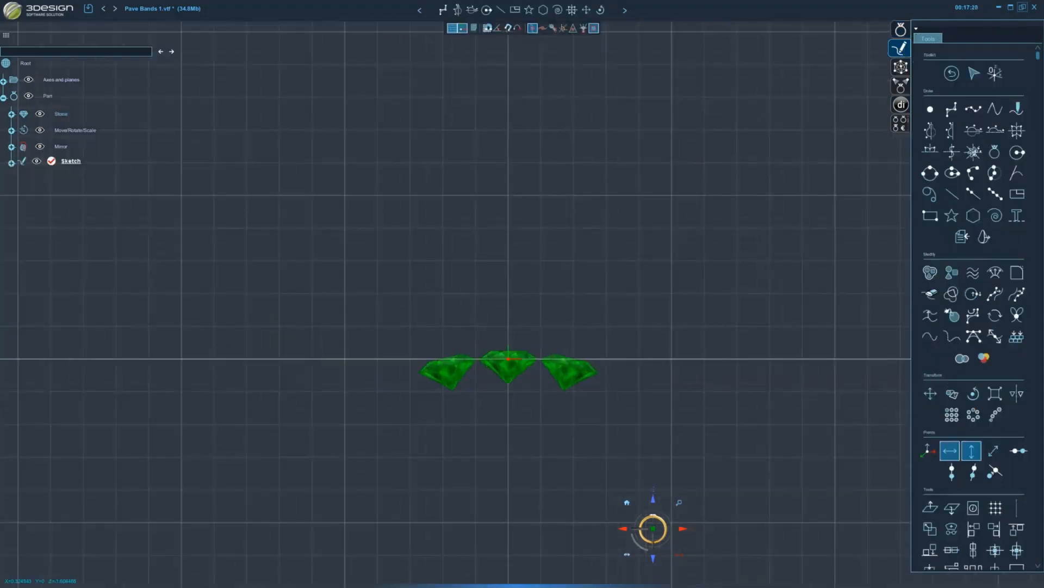
scroll(521, 402, up, 2)
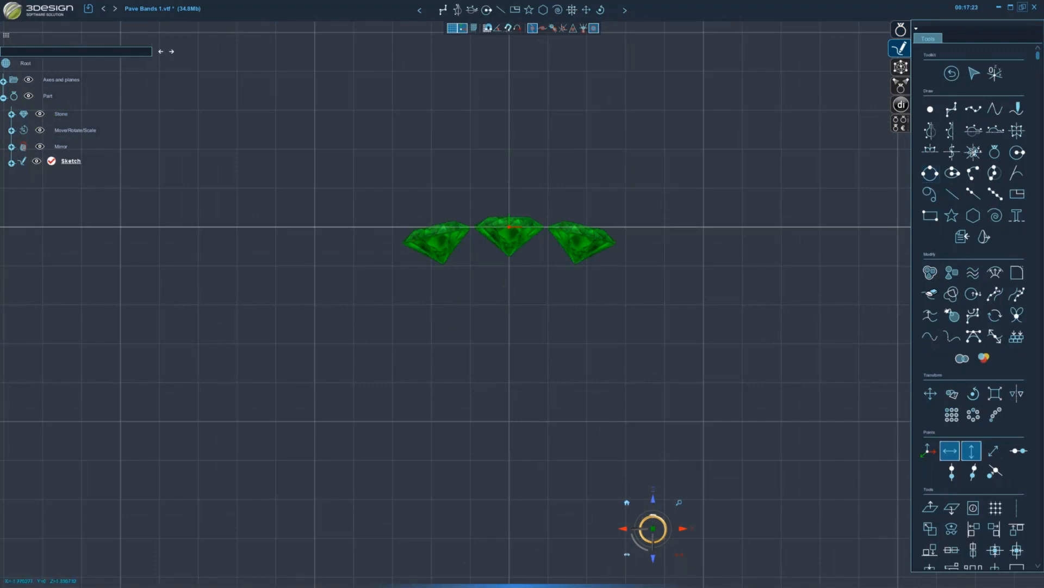
- Sketch a symmetric closed curve about 6.9 mm wide and 3.5 mm tall, its crown following the three stones, and finish the sketch
click(929, 135)
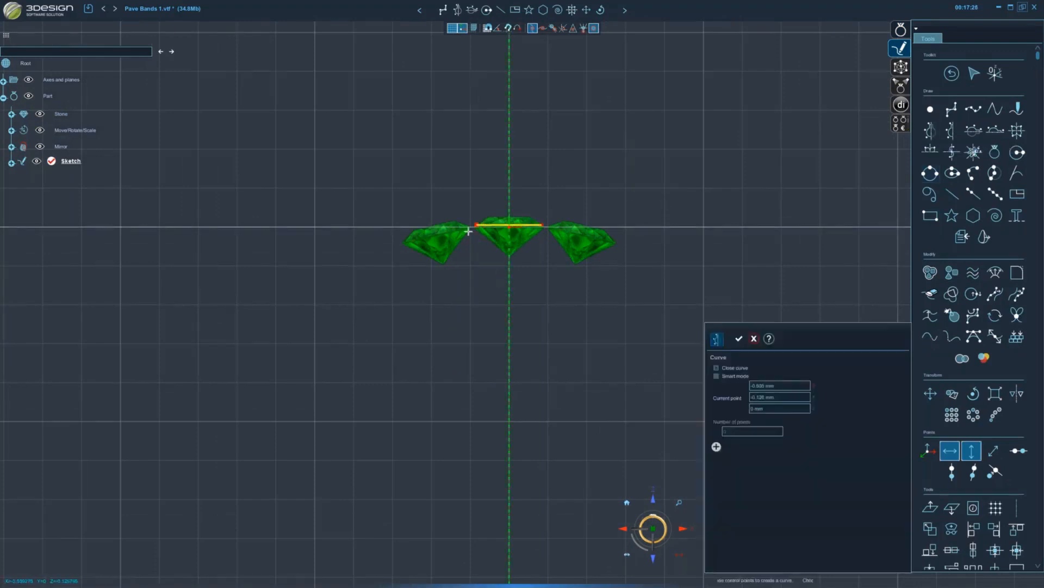
click(476, 225)
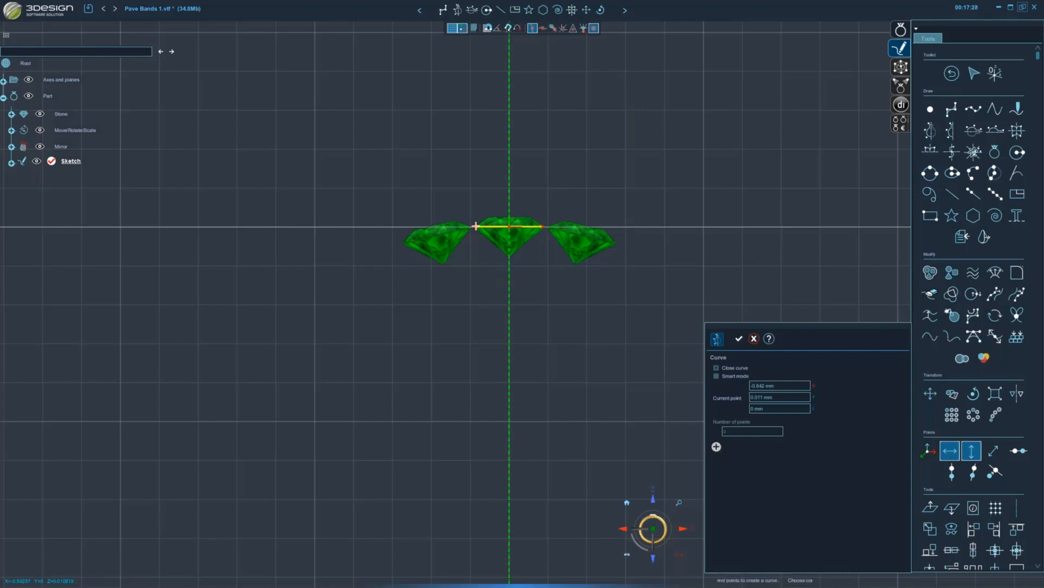
click(400, 241)
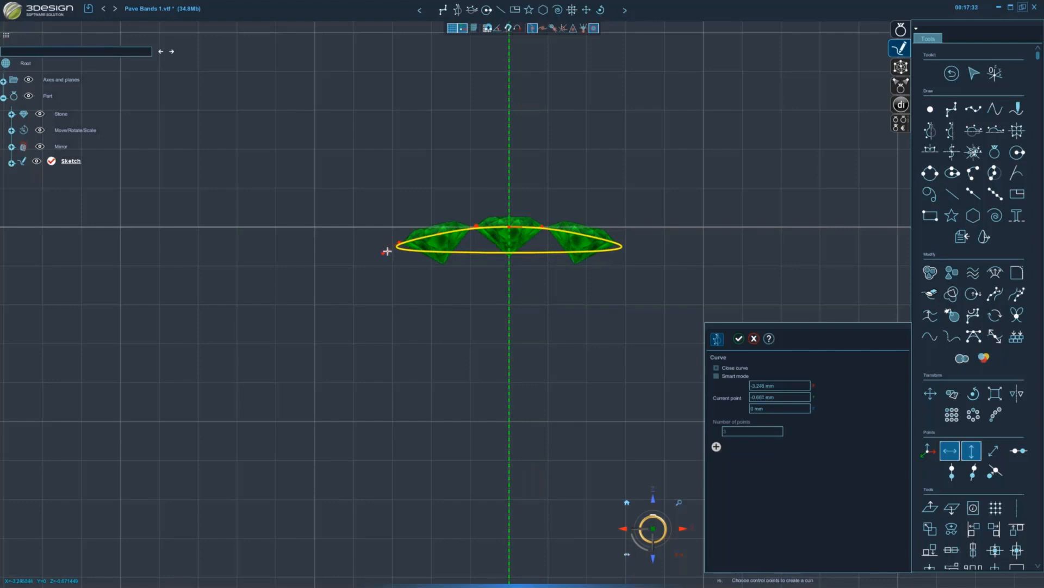
click(381, 251)
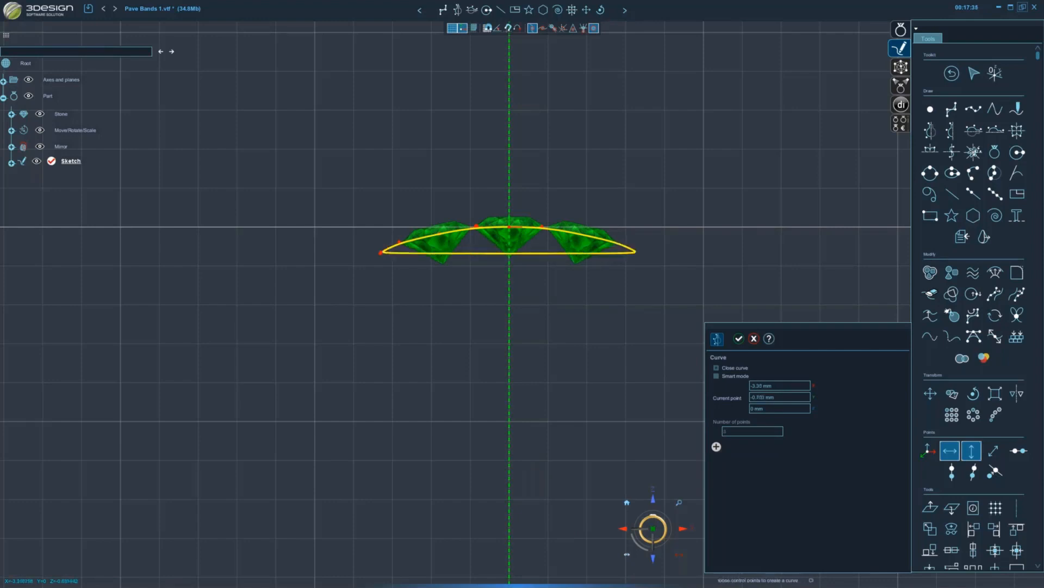
click(376, 258)
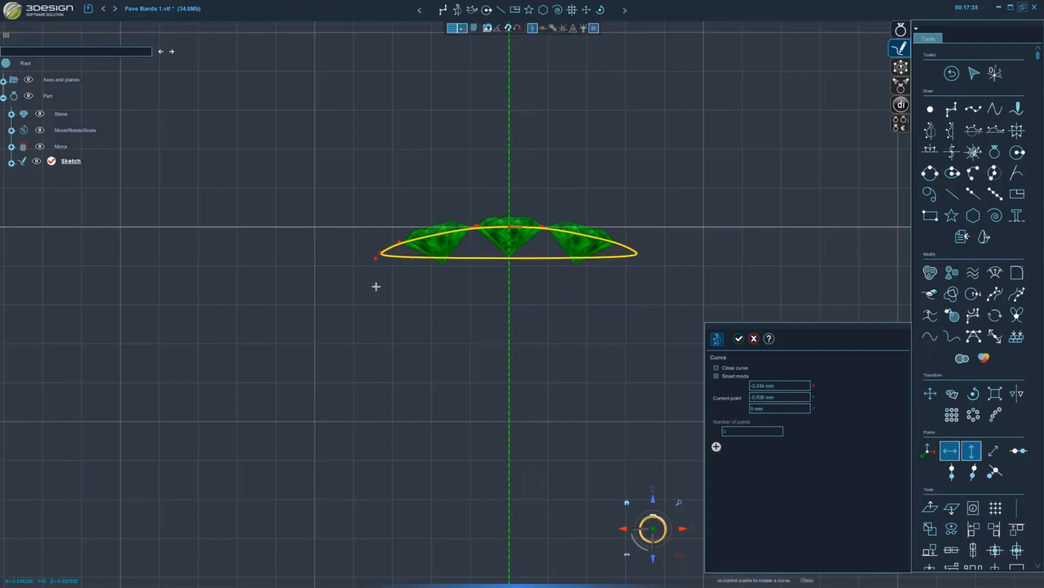
click(376, 339)
click(380, 363)
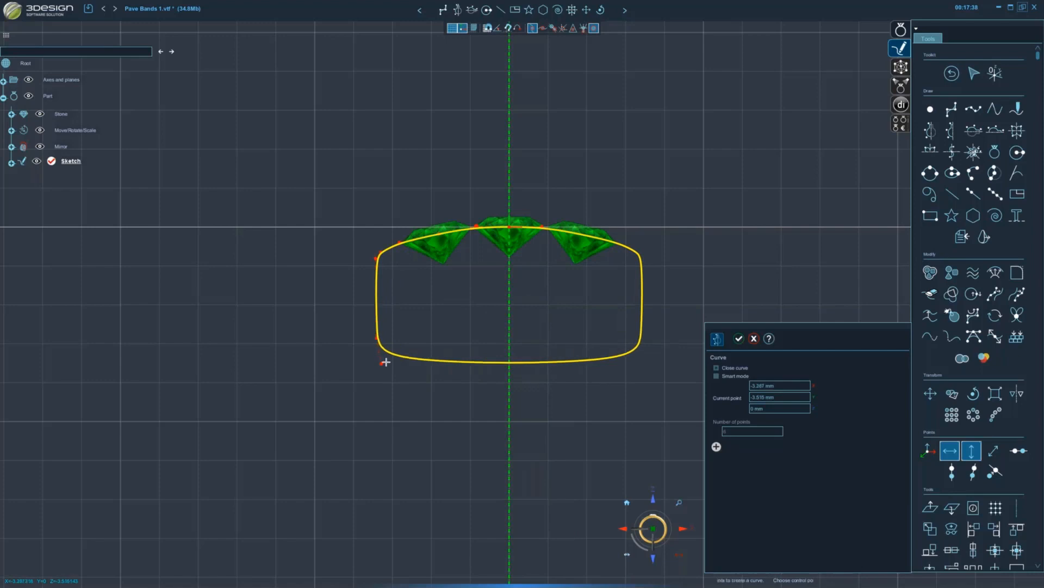
click(415, 363)
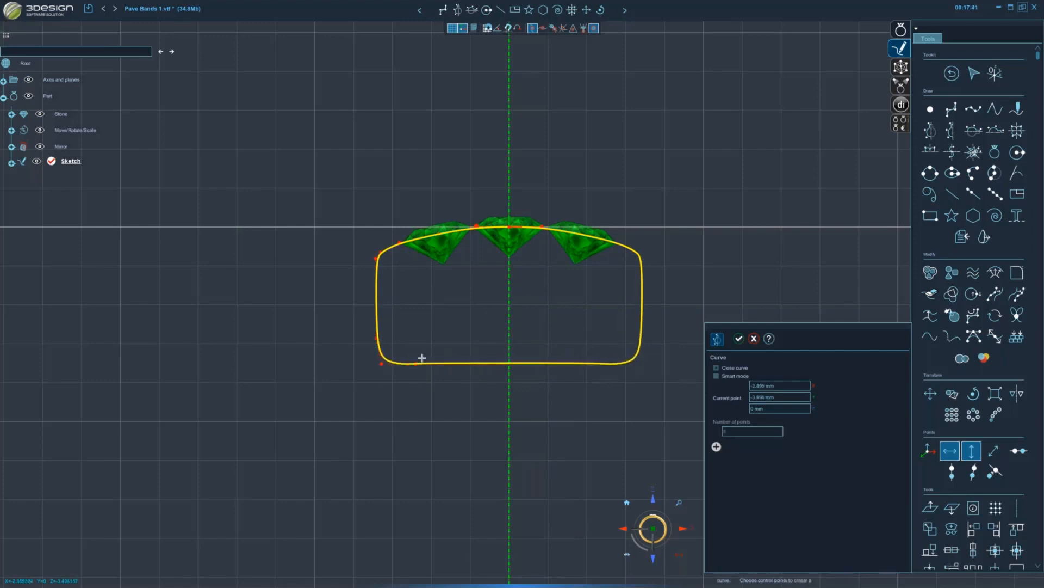
key(Return)
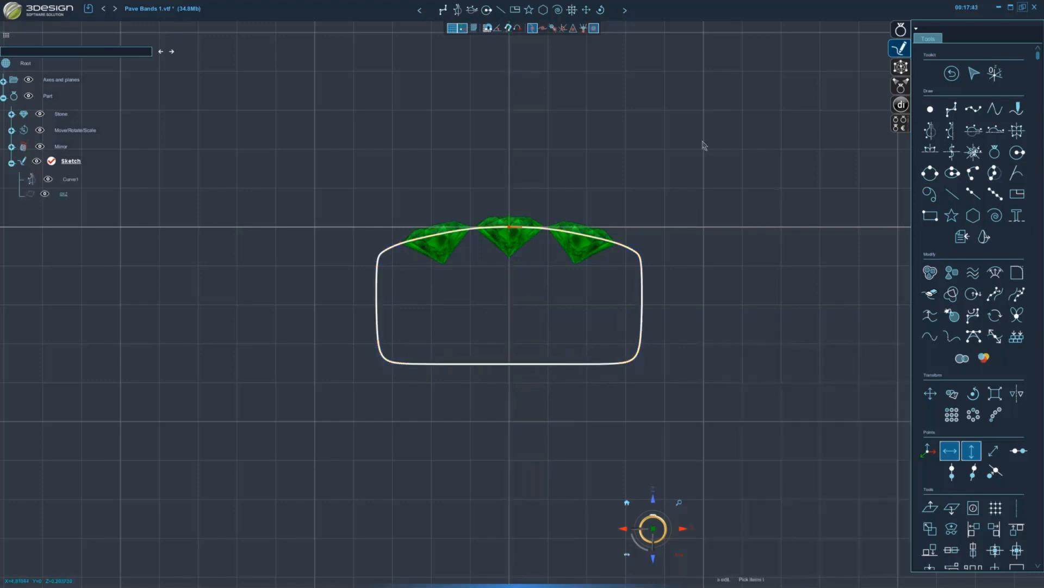
click(952, 73)
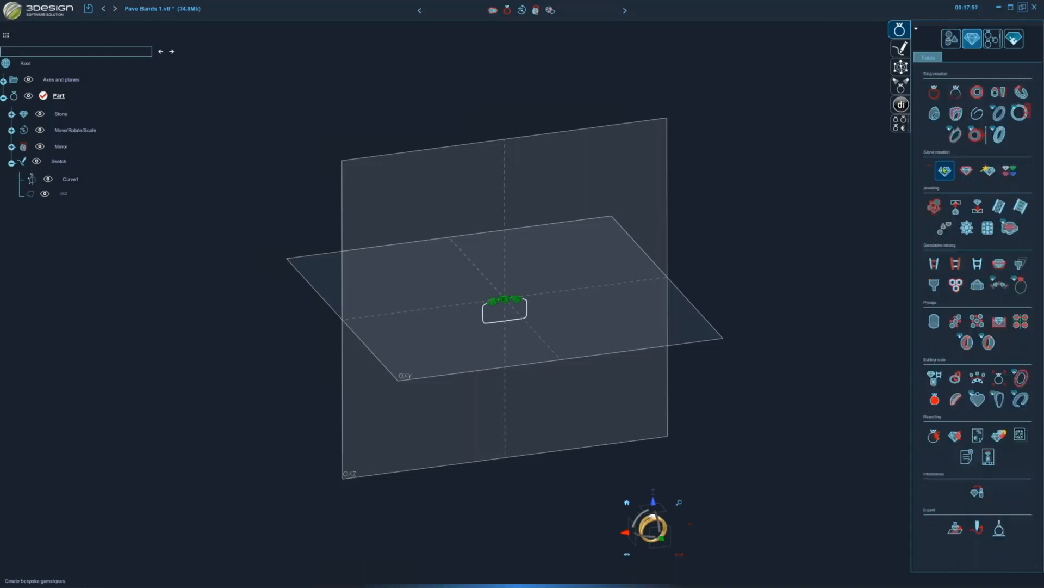
- Create a US size 8 ring-size circle on the OXZ plane with 80 points, starting at the bottom of the circle
click(934, 94)
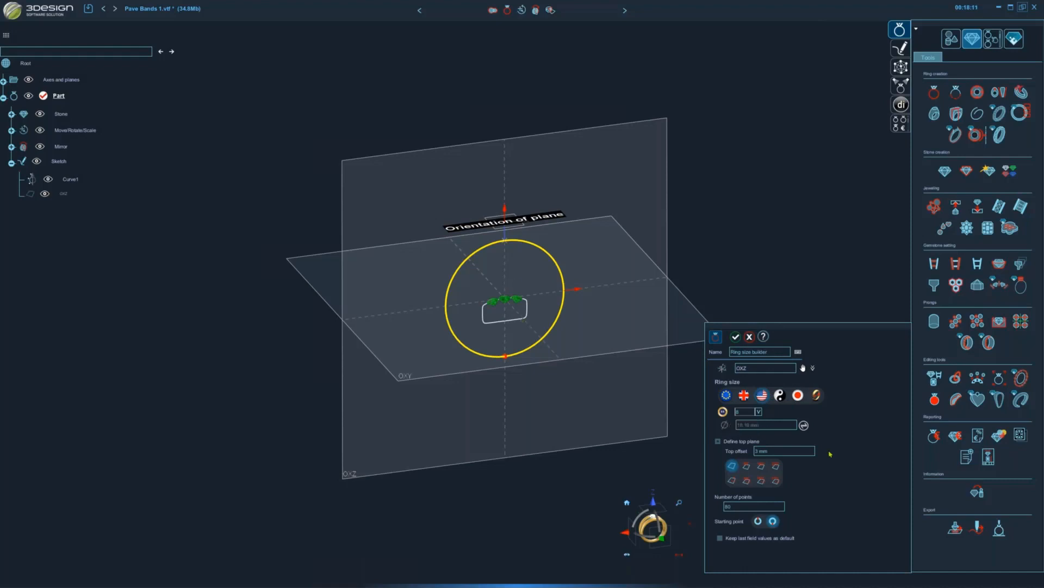
scroll(585, 376, up, 2)
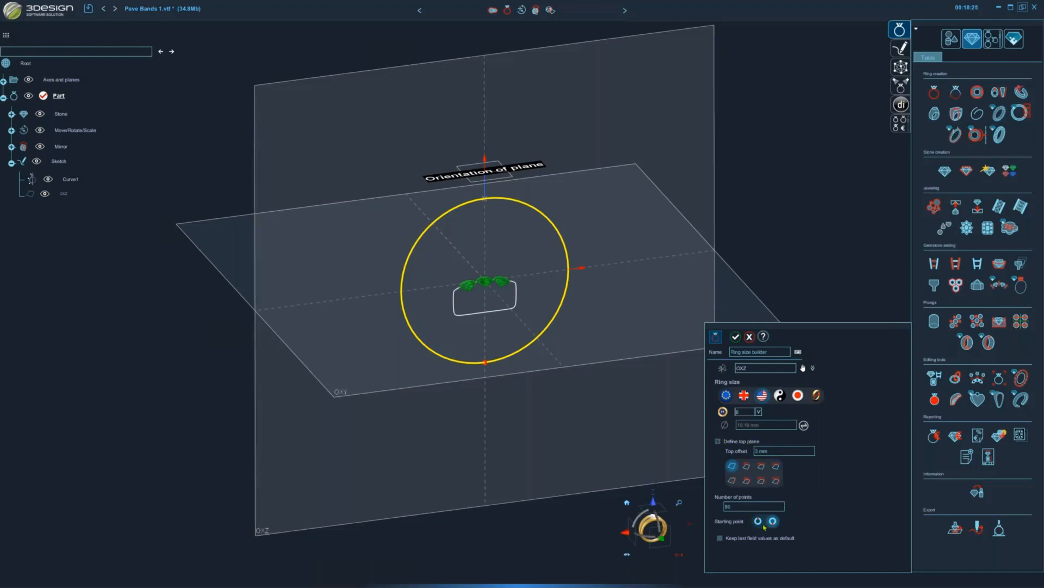
click(773, 521)
click(737, 338)
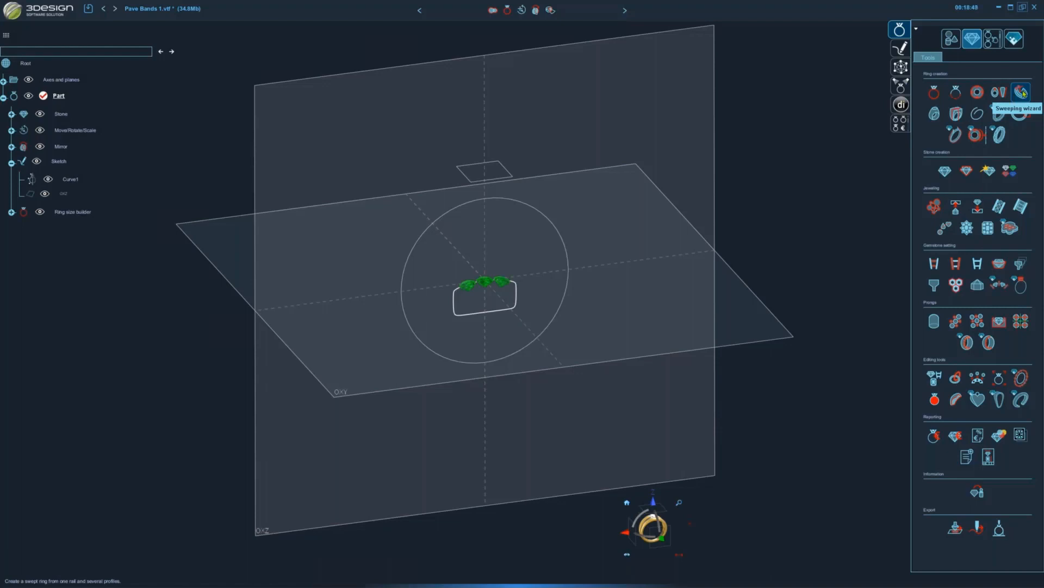
click(1024, 93)
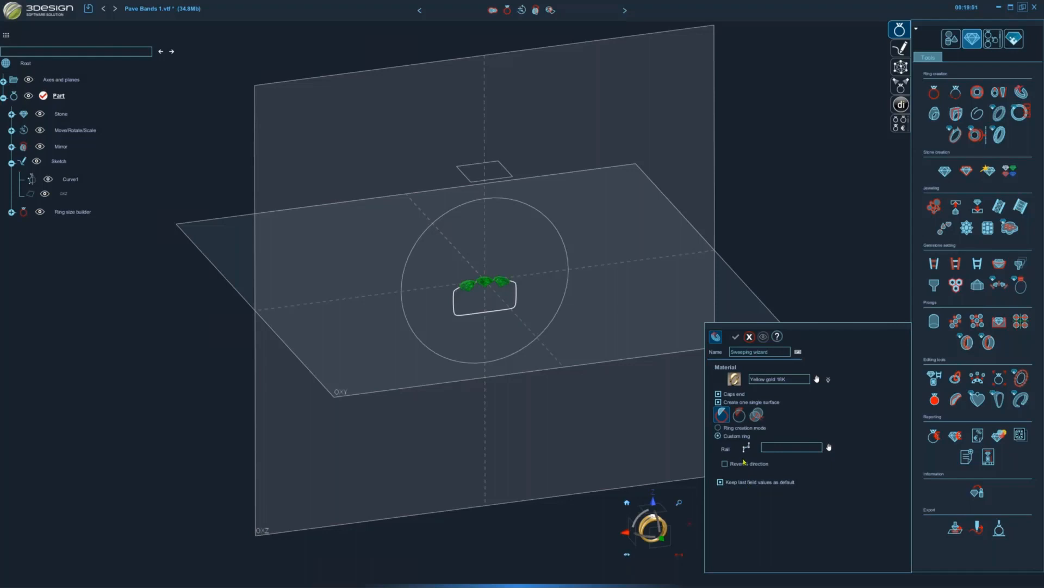
click(719, 428)
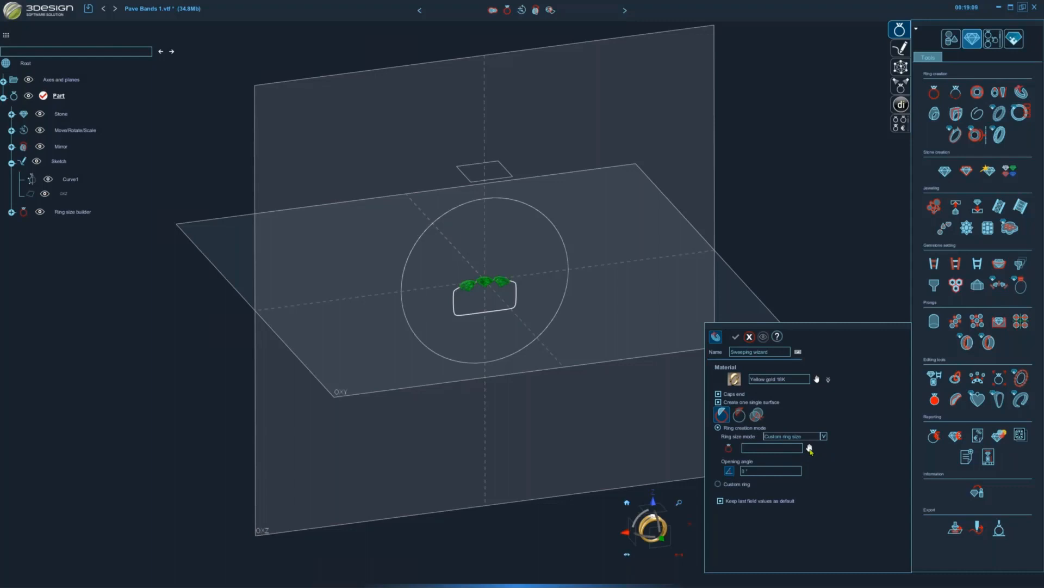
click(809, 447)
click(518, 208)
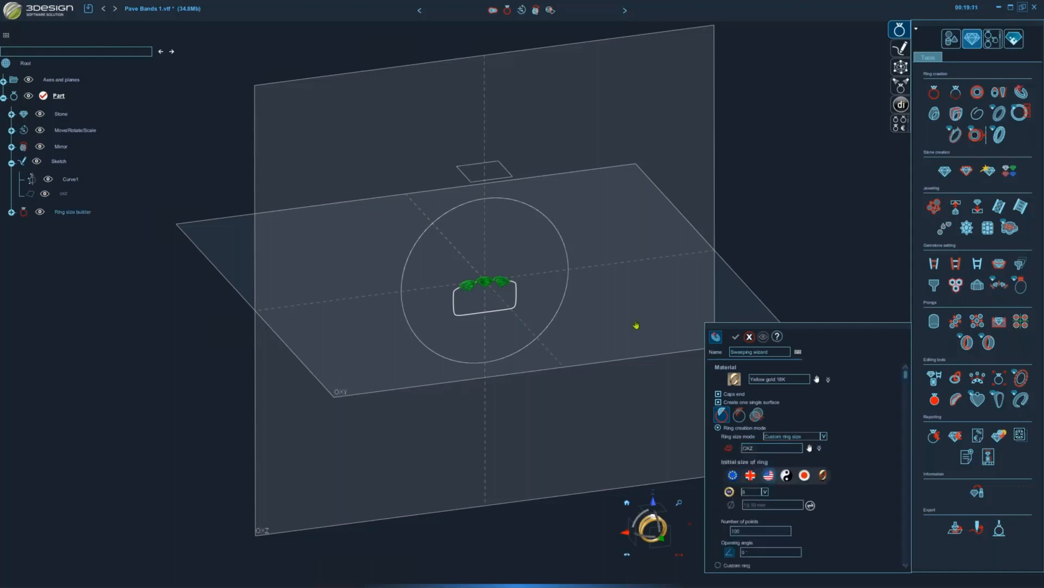
click(749, 336)
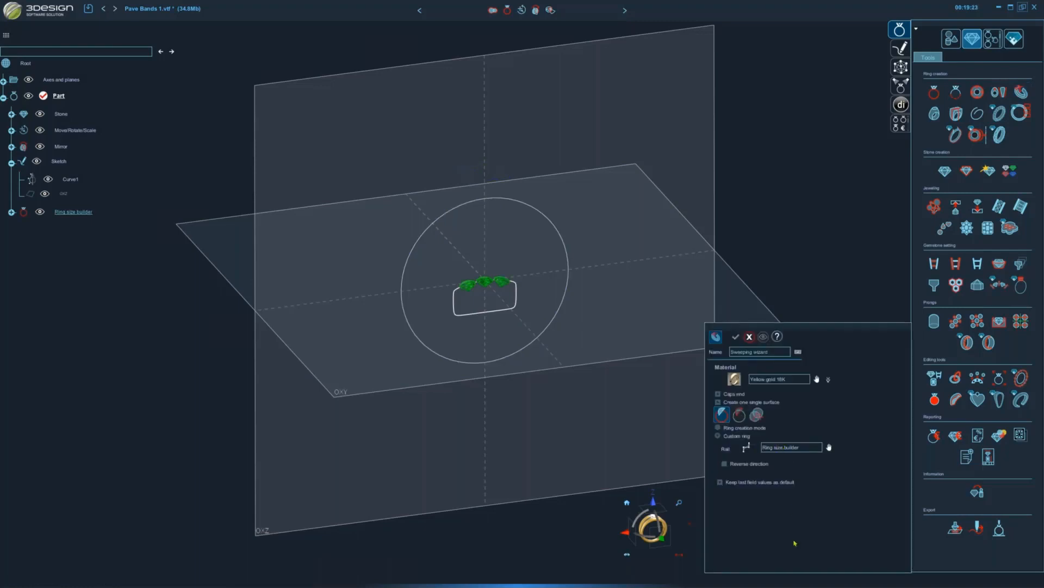
- Sweep the sketched curve as the only section along the ring-size circle to create a yellow gold 18K band
click(740, 415)
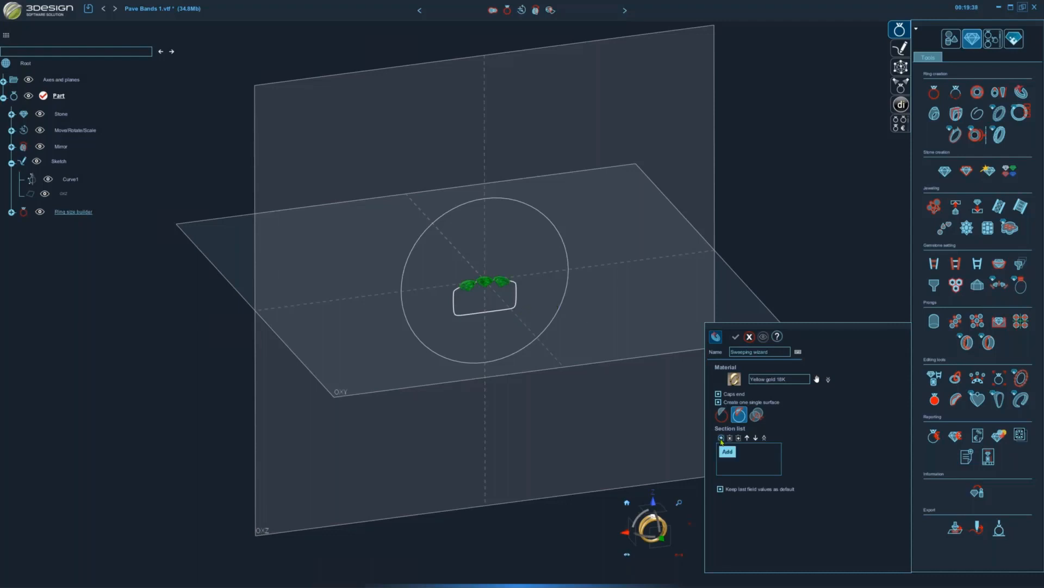
click(722, 438)
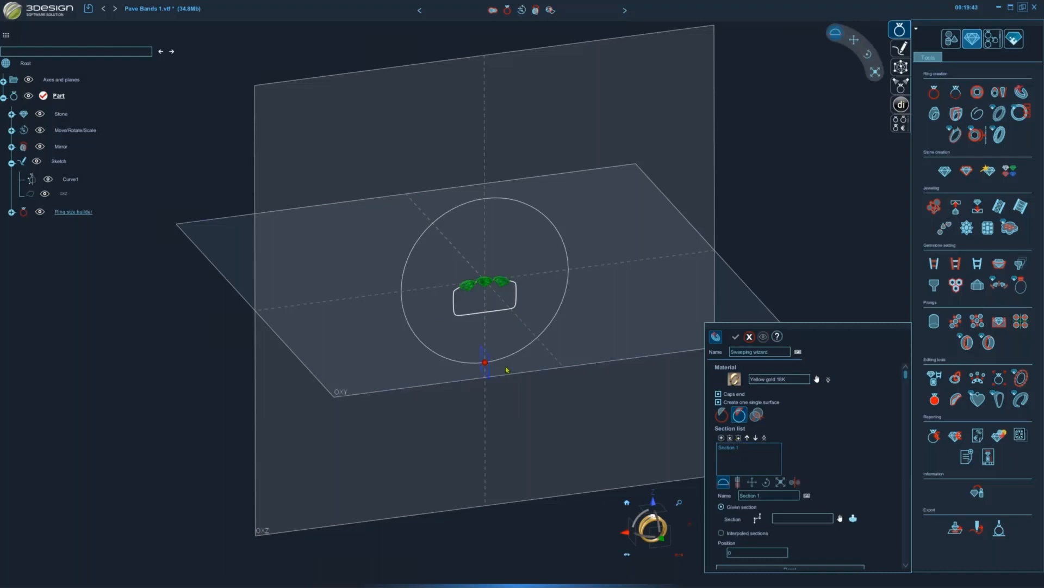
middle_drag(507, 370, 600, 422)
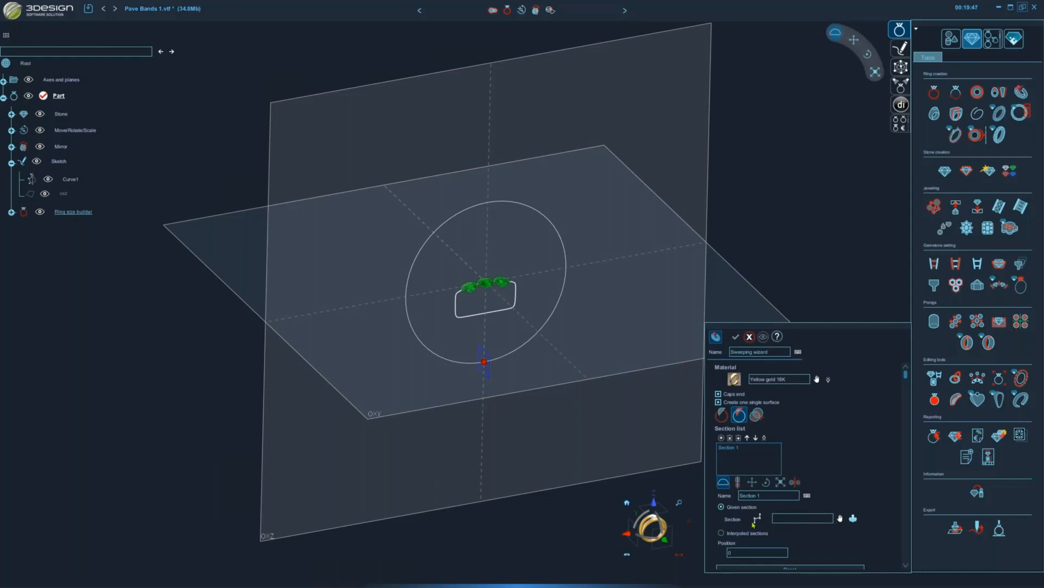
click(841, 518)
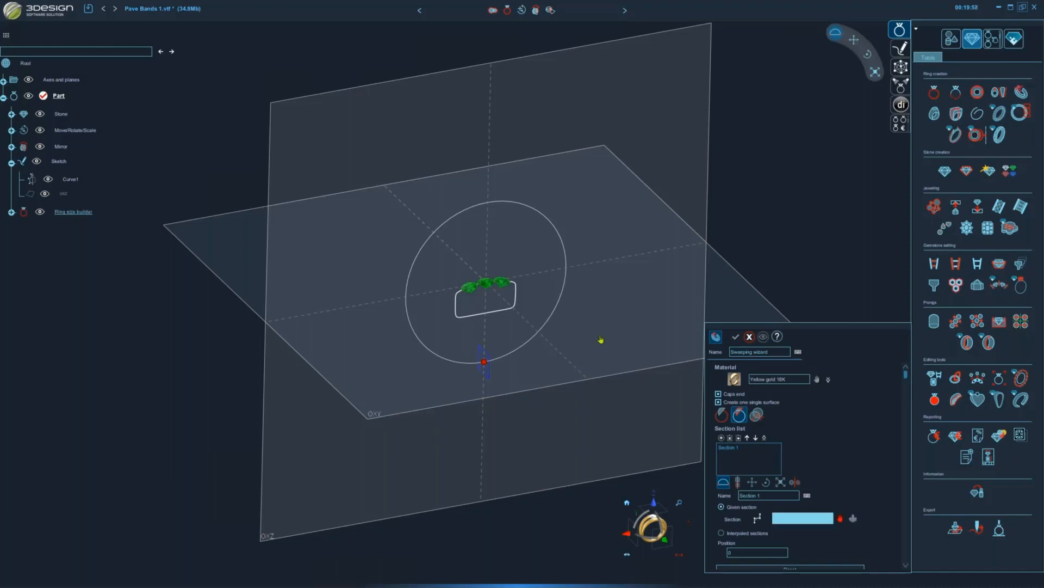
click(496, 313)
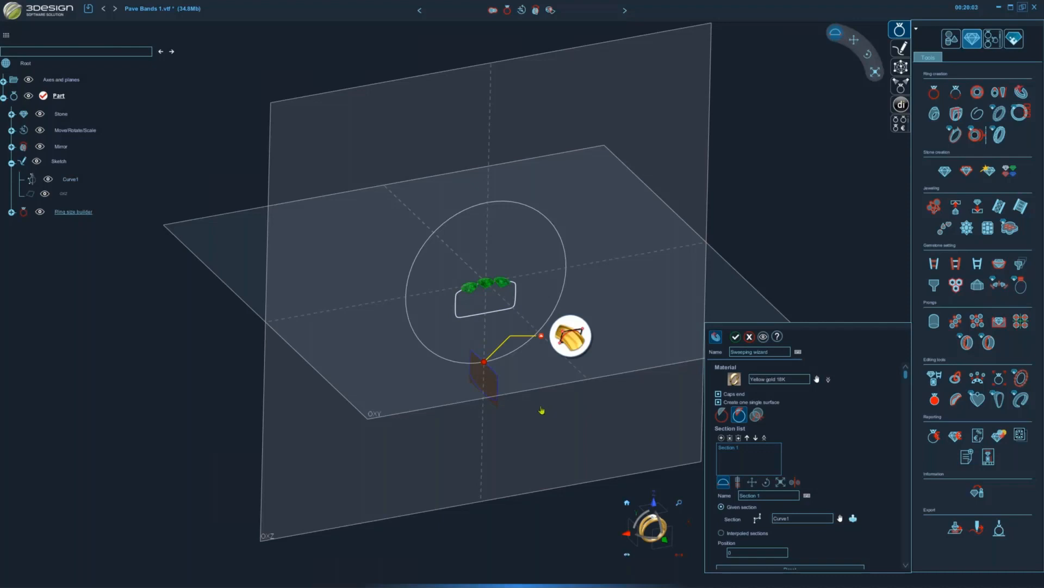
middle_drag(541, 410, 624, 365)
scroll(624, 365, up, 4)
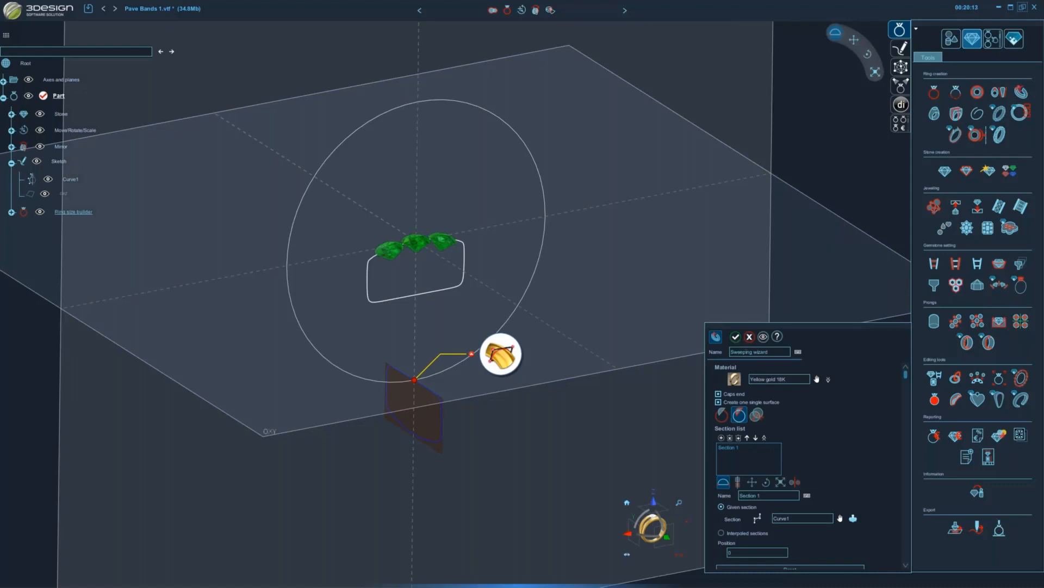
click(737, 338)
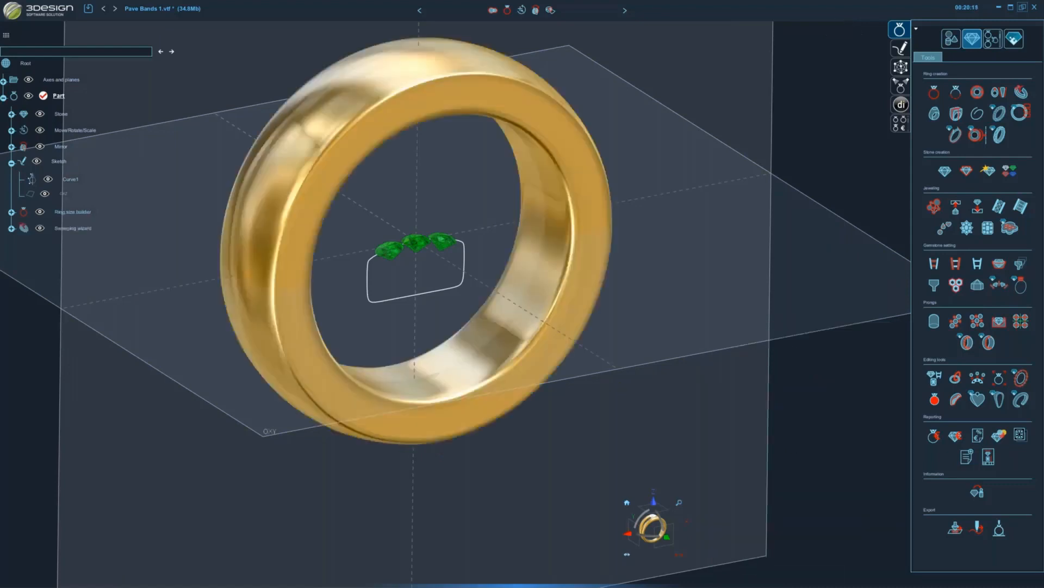
scroll(462, 357, down, 4)
mouse_move(492, 385)
middle_down()
mouse_move(550, 423)
mouse_move(496, 400)
middle_up()
middle_drag(395, 310, 393, 300)
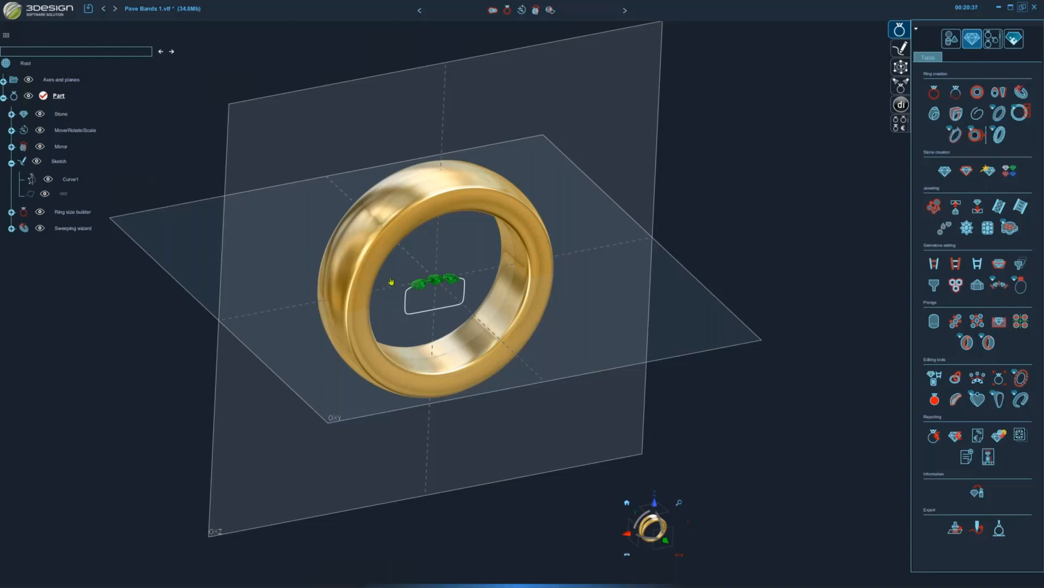
click(372, 258)
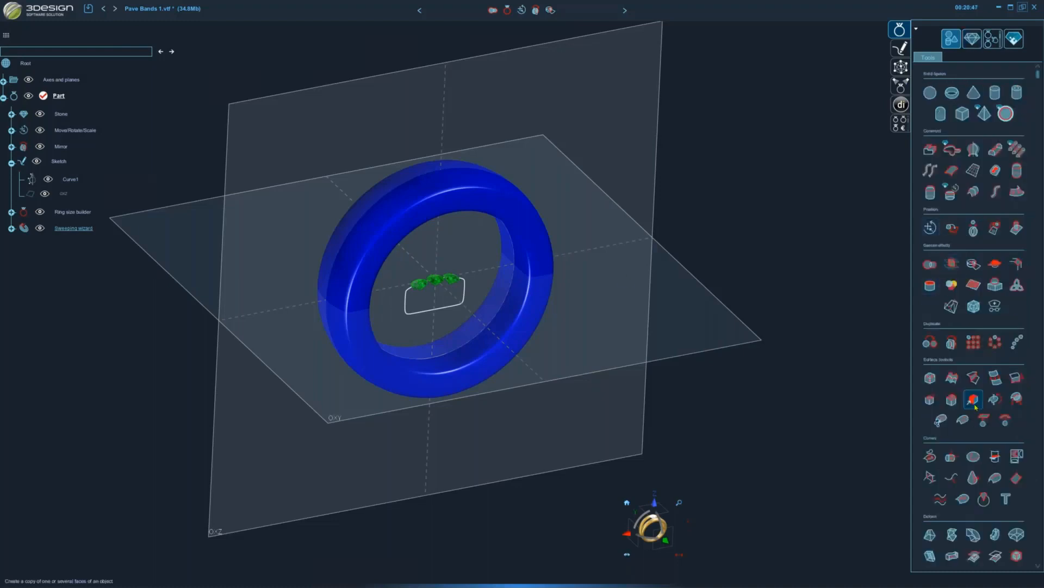
click(974, 401)
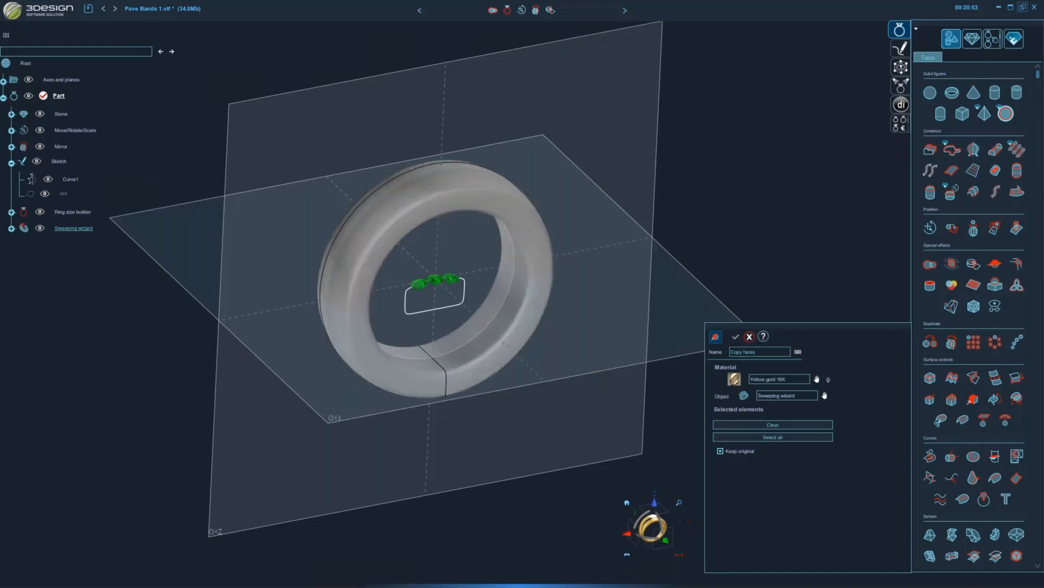
click(750, 337)
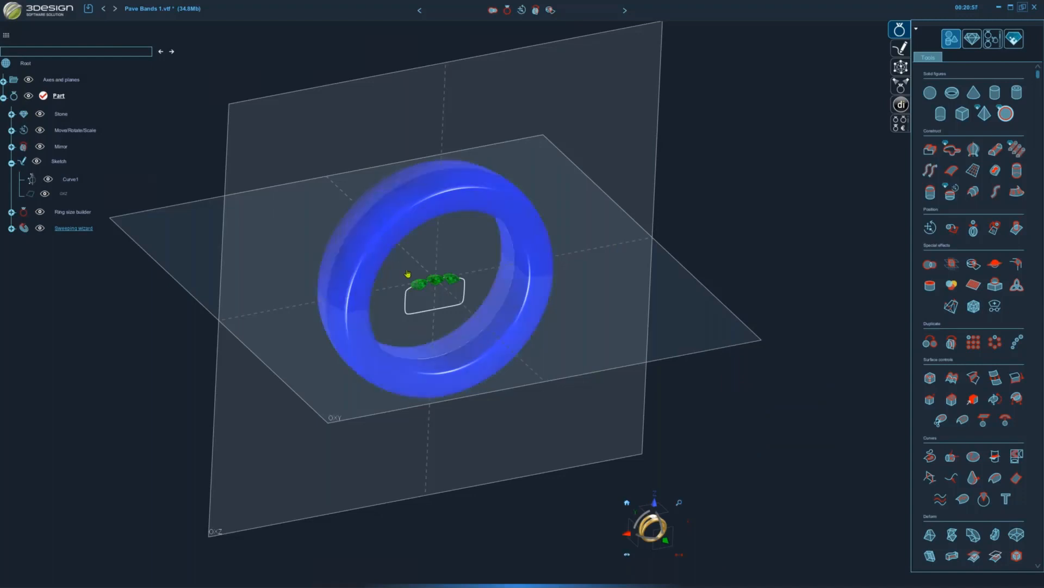
- Toggle on the topology display for the swept band and deselect it
right_click(375, 242)
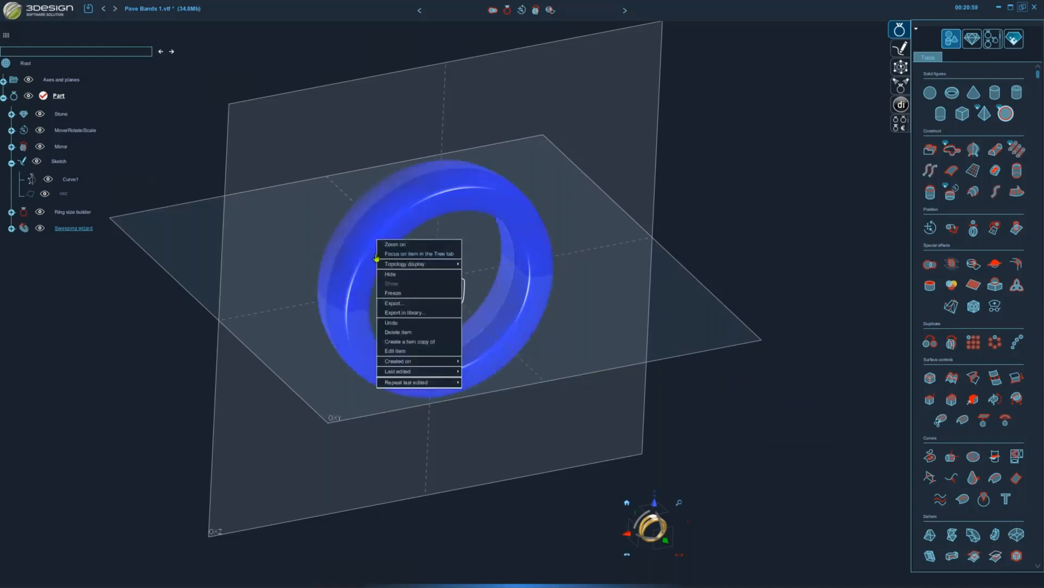
mouse_move(425, 264)
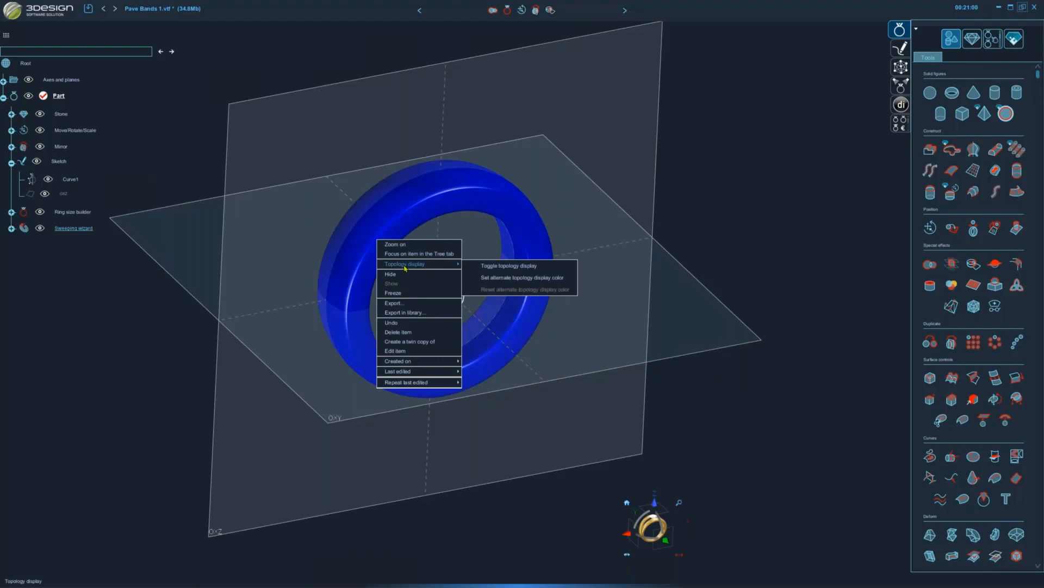
click(525, 270)
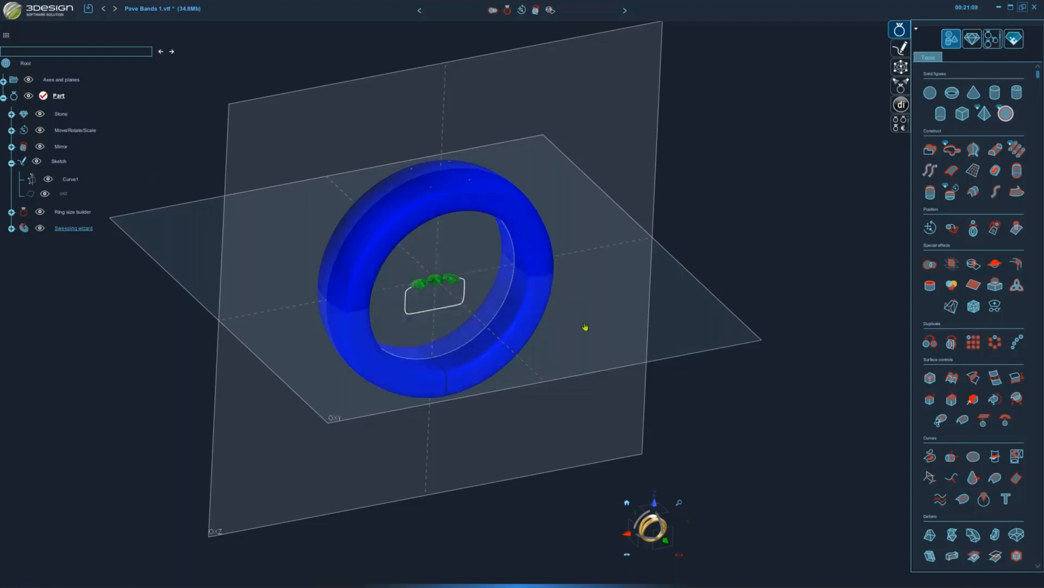
click(428, 412)
- Set the swept band's alternate topology display color to a bright green
middle_drag(664, 374, 410, 272)
right_click(374, 234)
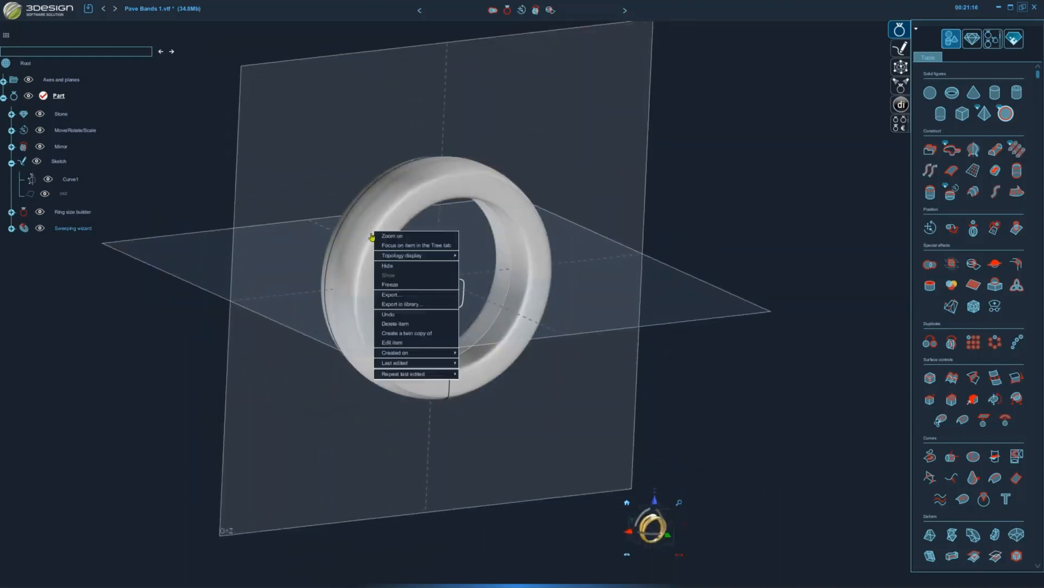
mouse_move(407, 260)
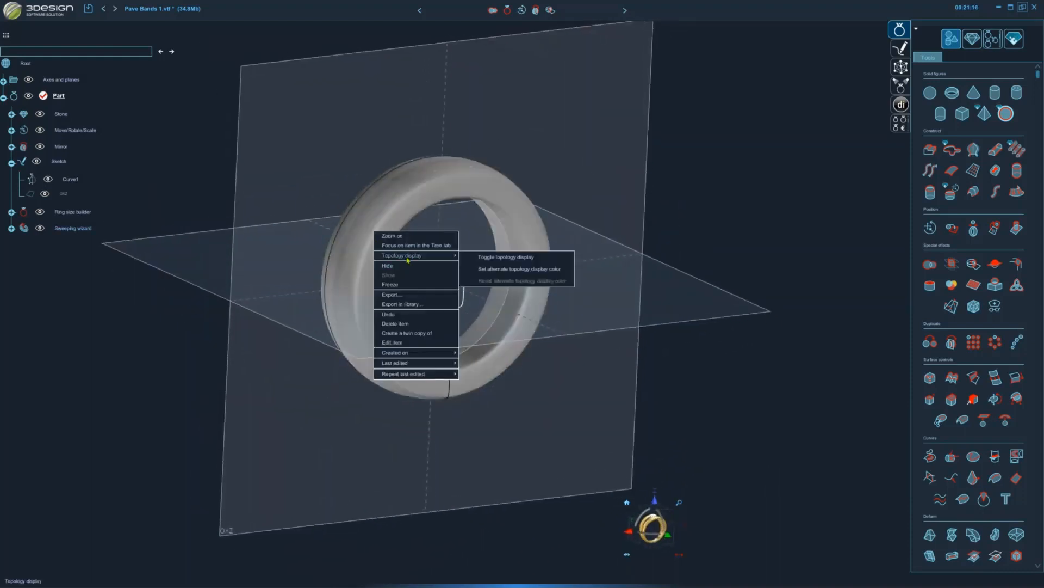
click(515, 271)
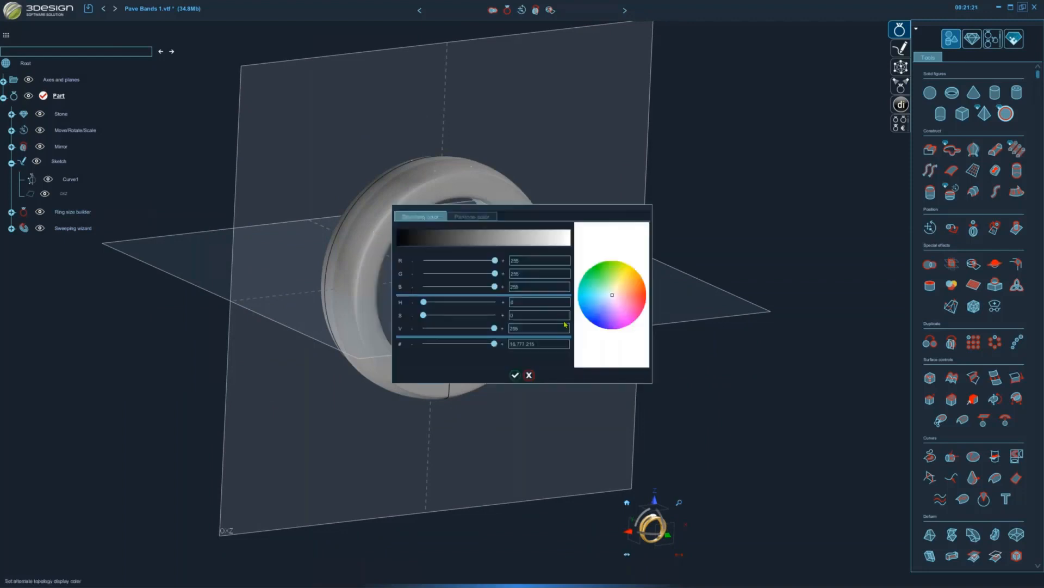
drag(611, 286, 594, 270)
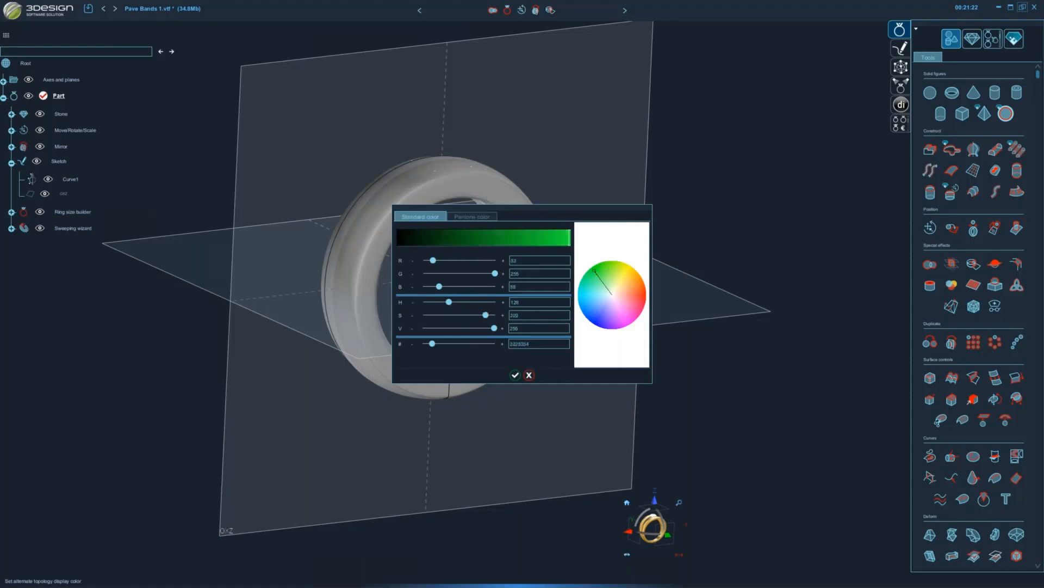
click(515, 375)
- Reset the alternate topology display color of the swept band
middle_drag(493, 324, 544, 364)
right_click(400, 243)
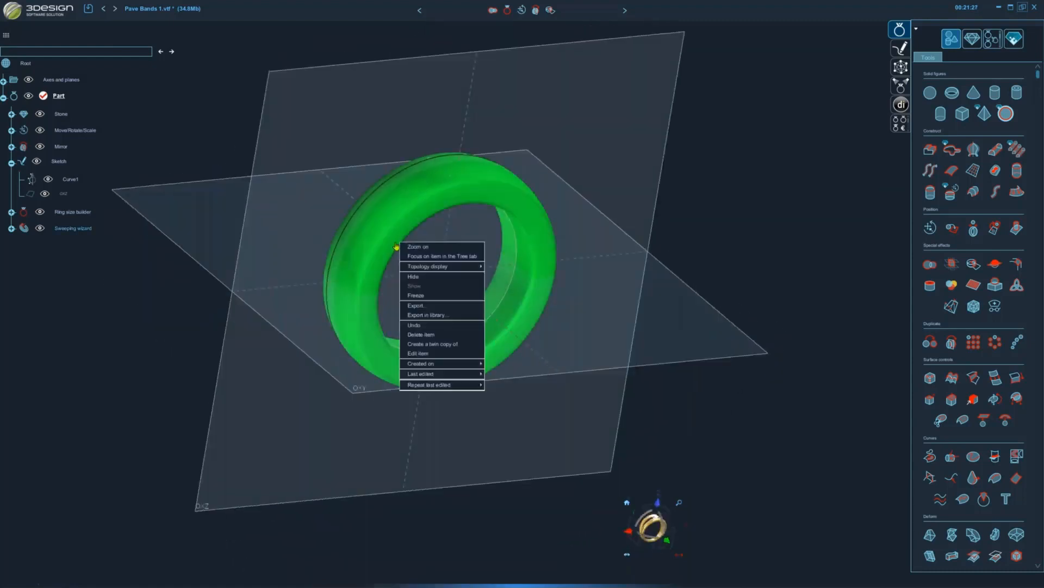
mouse_move(438, 269)
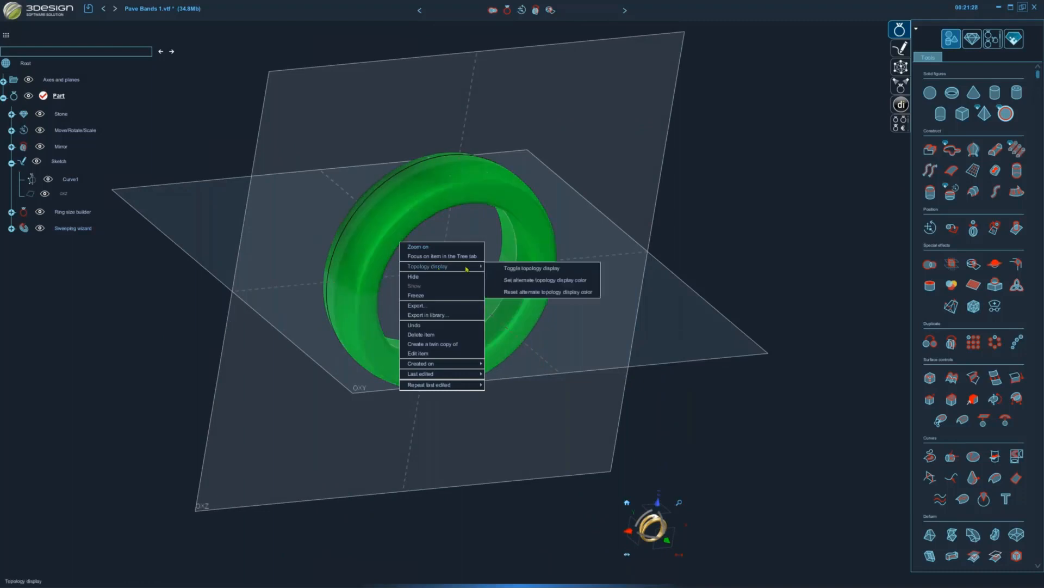
click(526, 292)
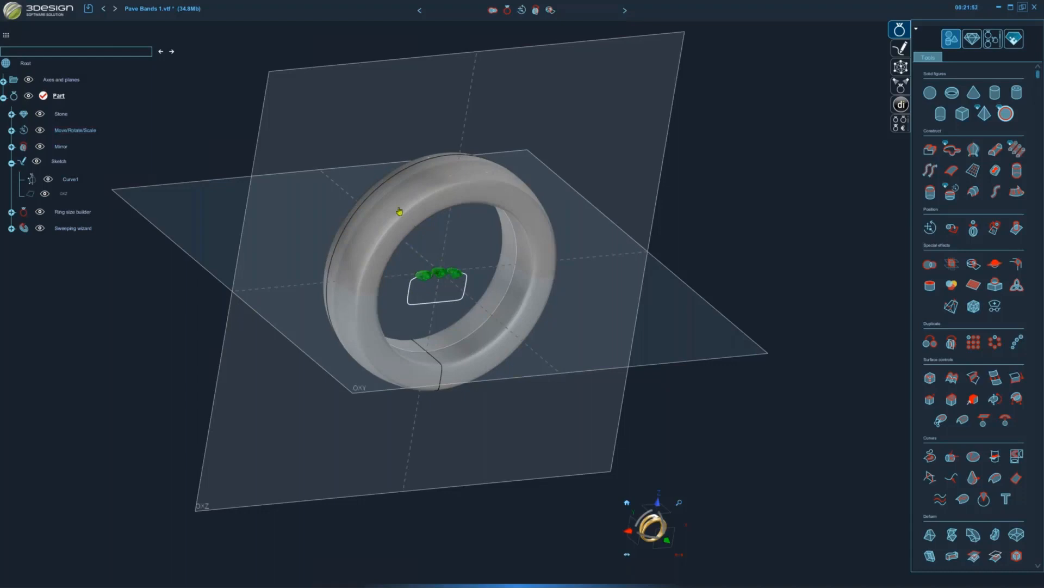
- Edit the band's sweep and turn off the creation of one single surface
middle_drag(409, 213, 478, 196)
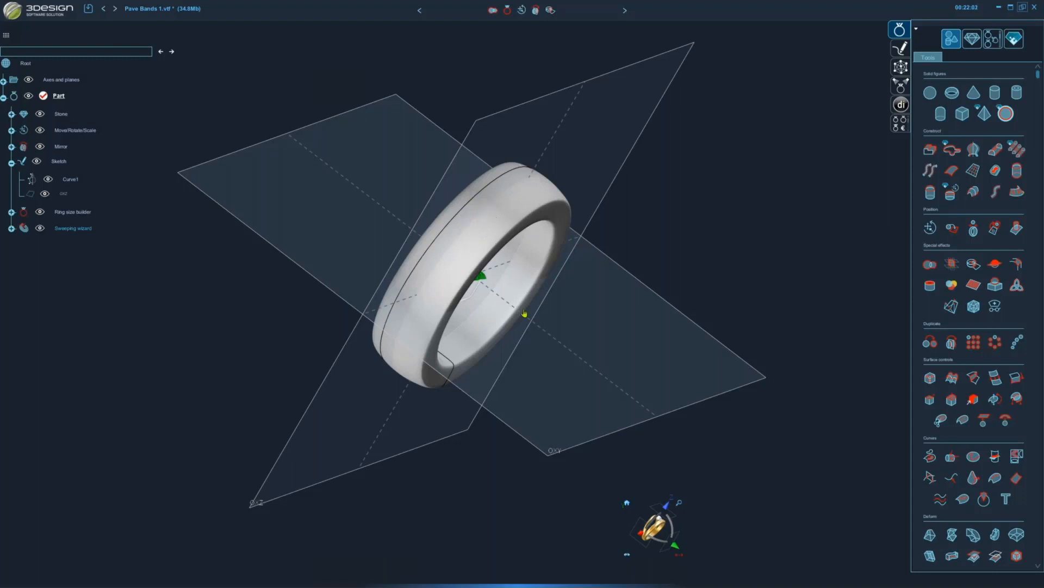
middle_drag(320, 266, 245, 225)
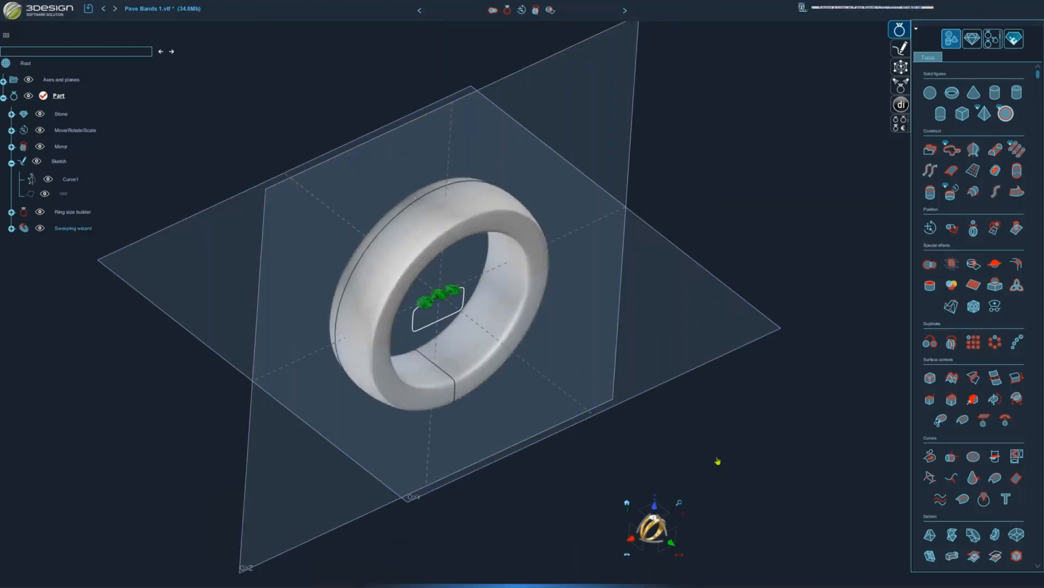
scroll(786, 509, down, 1)
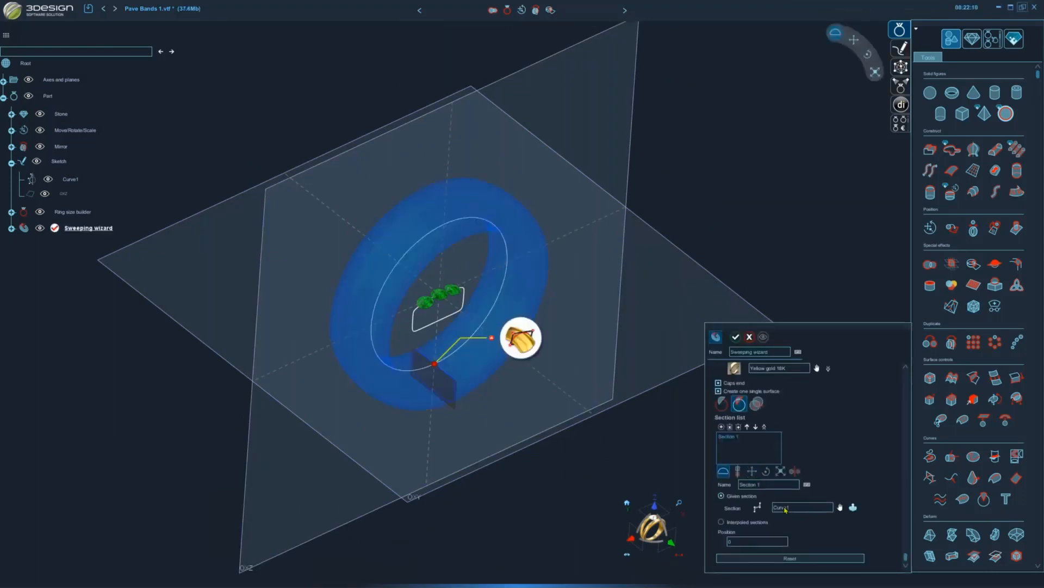
click(721, 392)
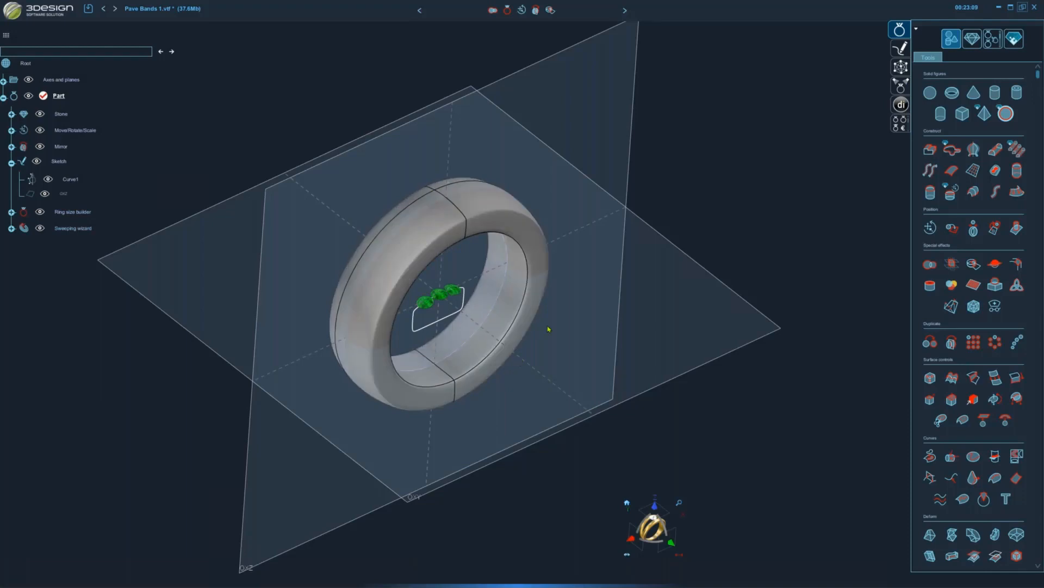
- Inspect the band's surface seams from several angles and delete the swept band
middle_drag(520, 362, 478, 351)
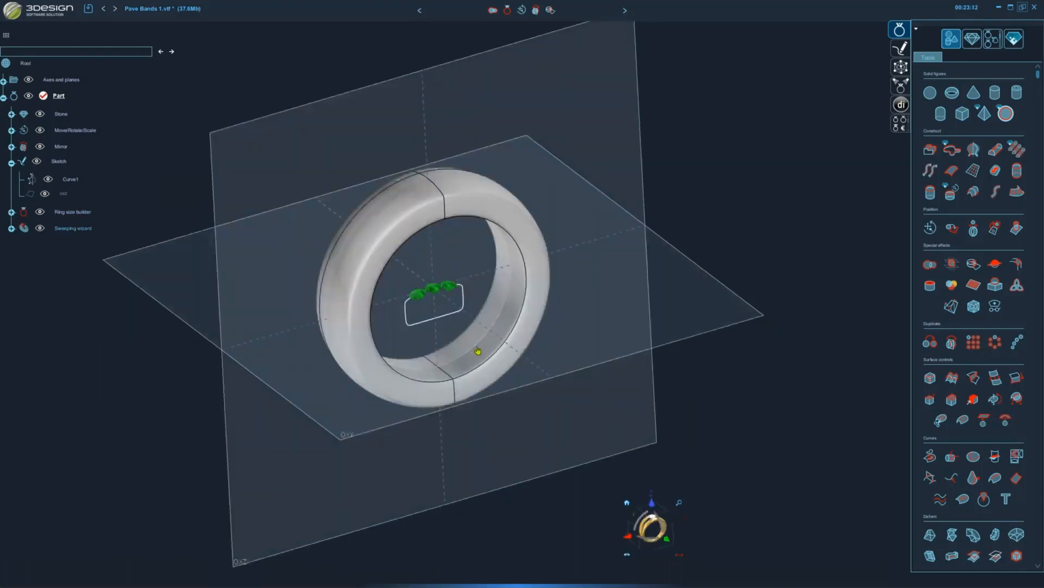
middle_drag(501, 368, 303, 270)
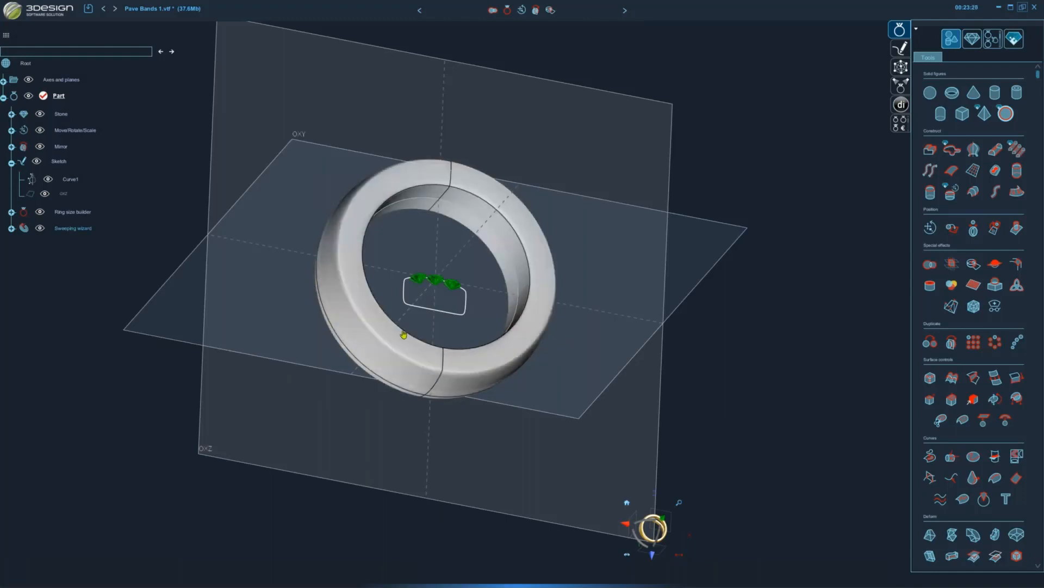
right_drag(368, 364, 389, 295)
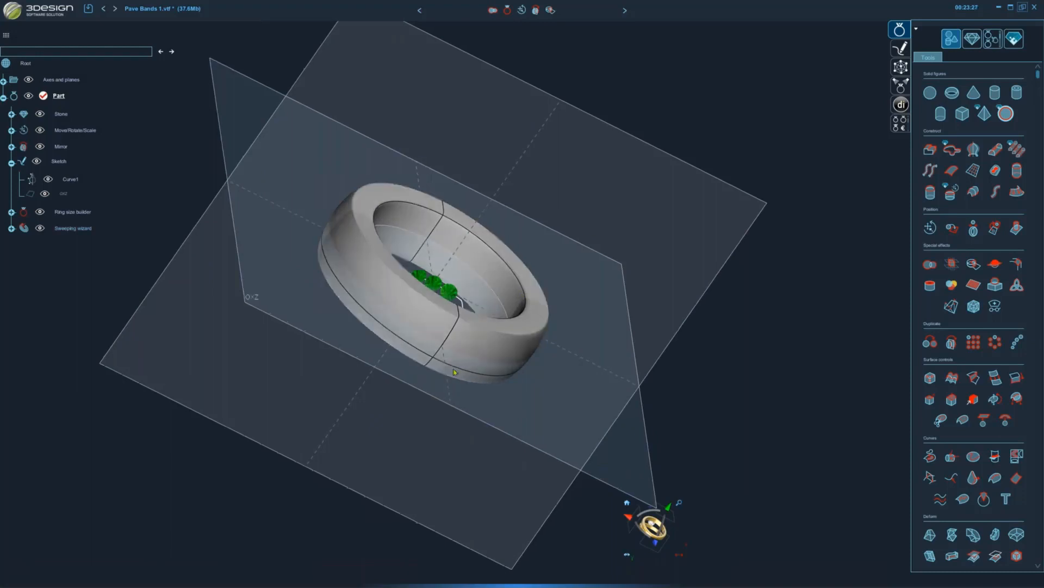
right_drag(417, 210, 427, 312)
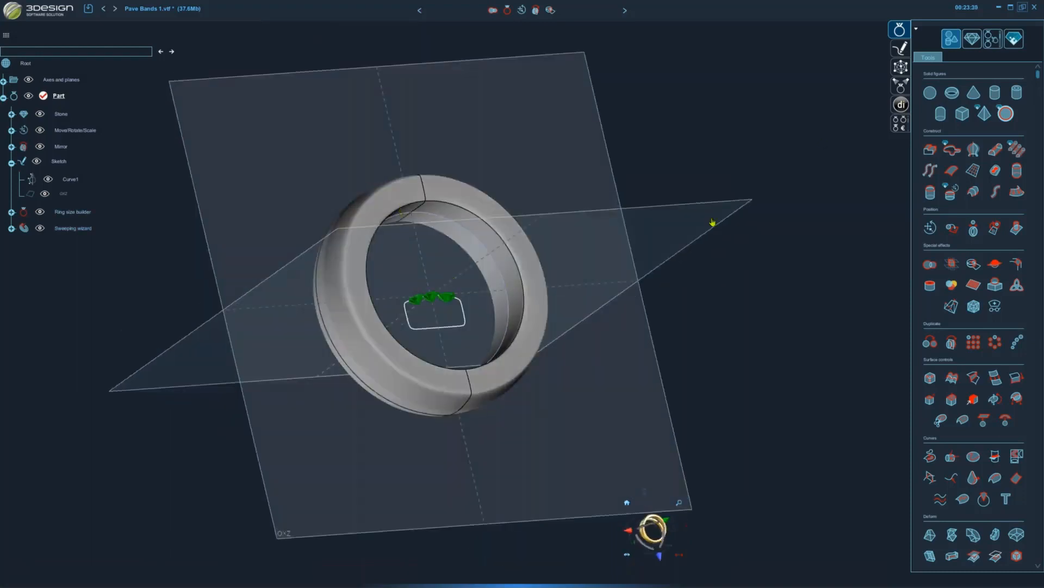
click(535, 255)
key(Delete)
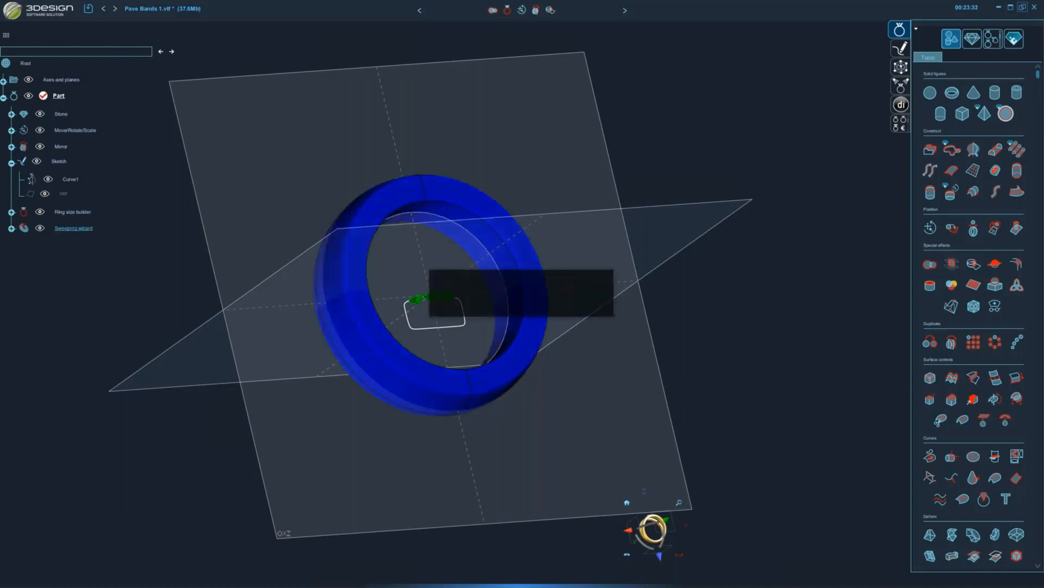
click(532, 307)
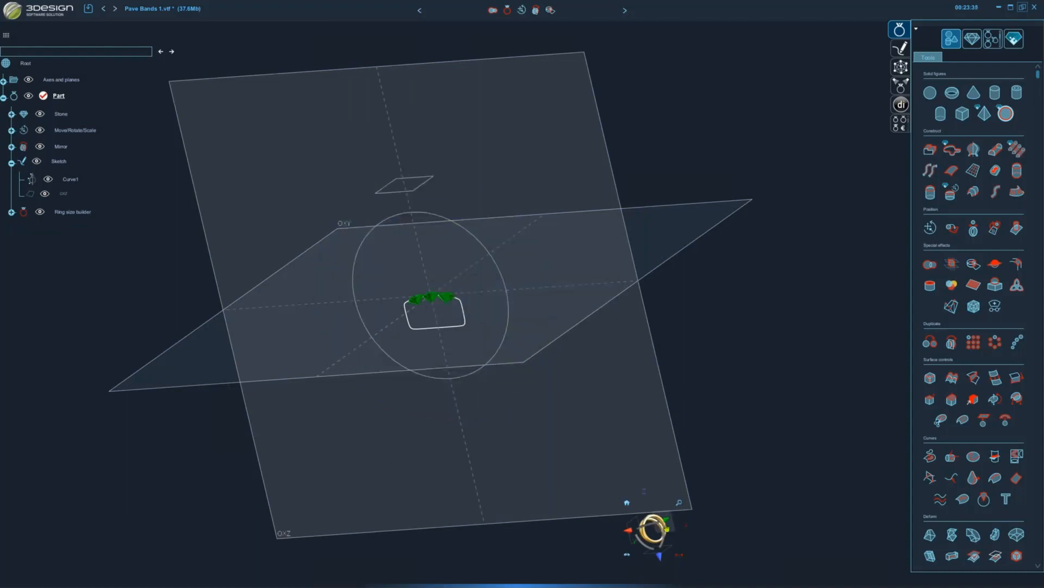
- Reopen the profile sketch for editing from the front and freeze its original curve as a tracing reference
click(664, 528)
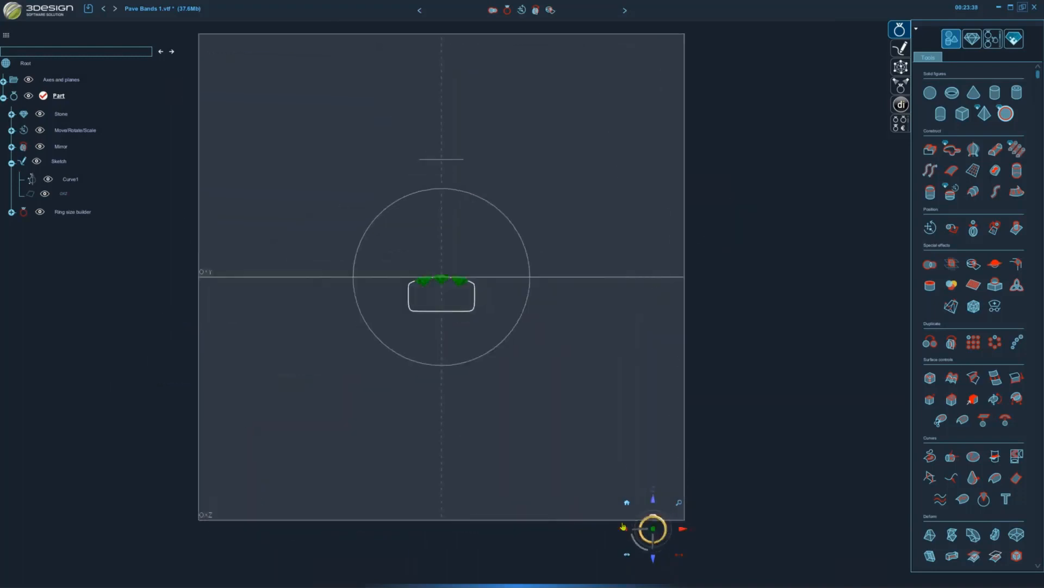
scroll(490, 406, up, 4)
middle_drag(351, 256, 464, 319)
scroll(464, 319, up, 2)
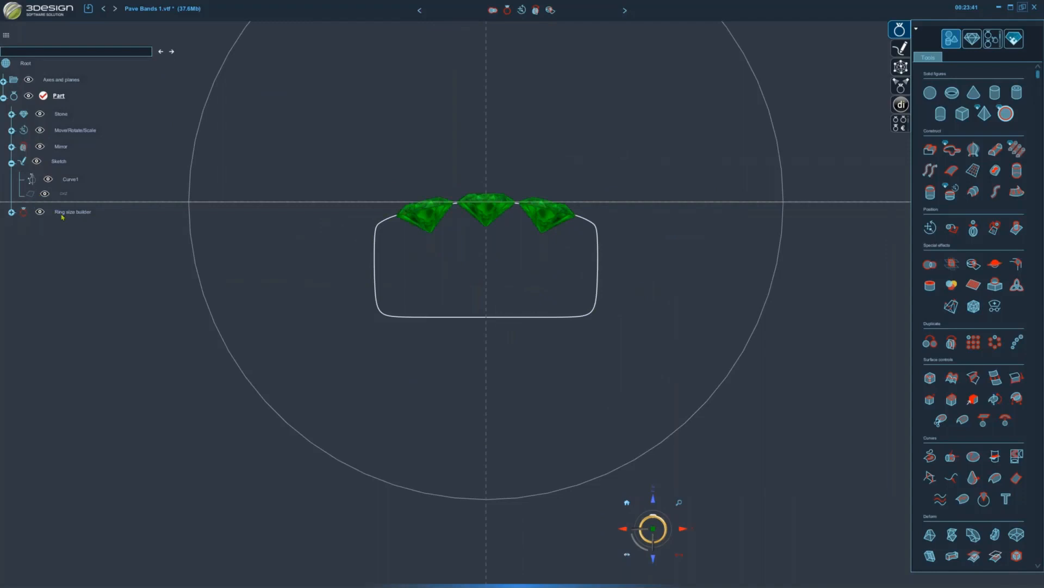
double_click(59, 162)
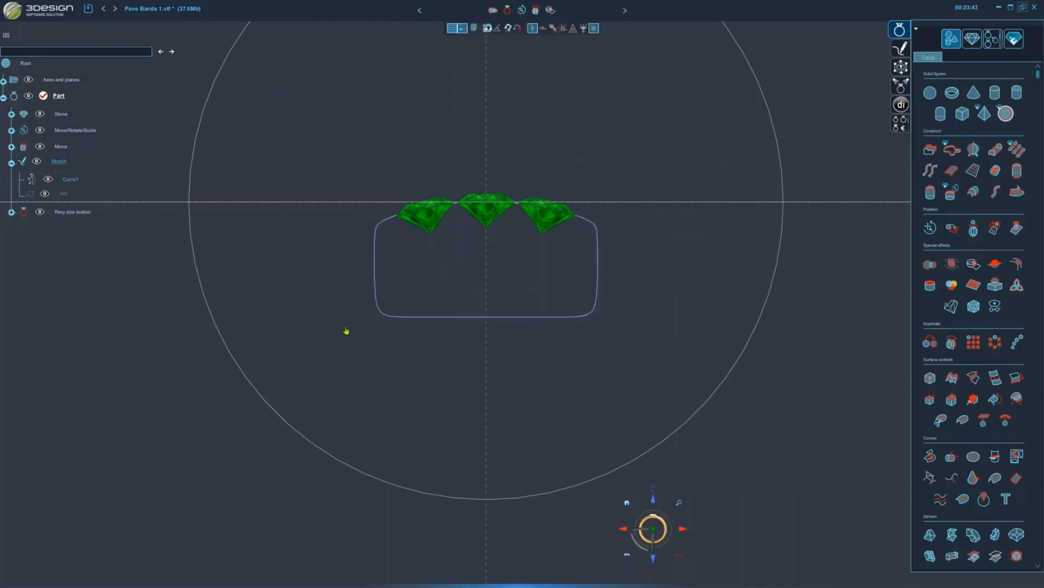
right_click(451, 320)
click(470, 343)
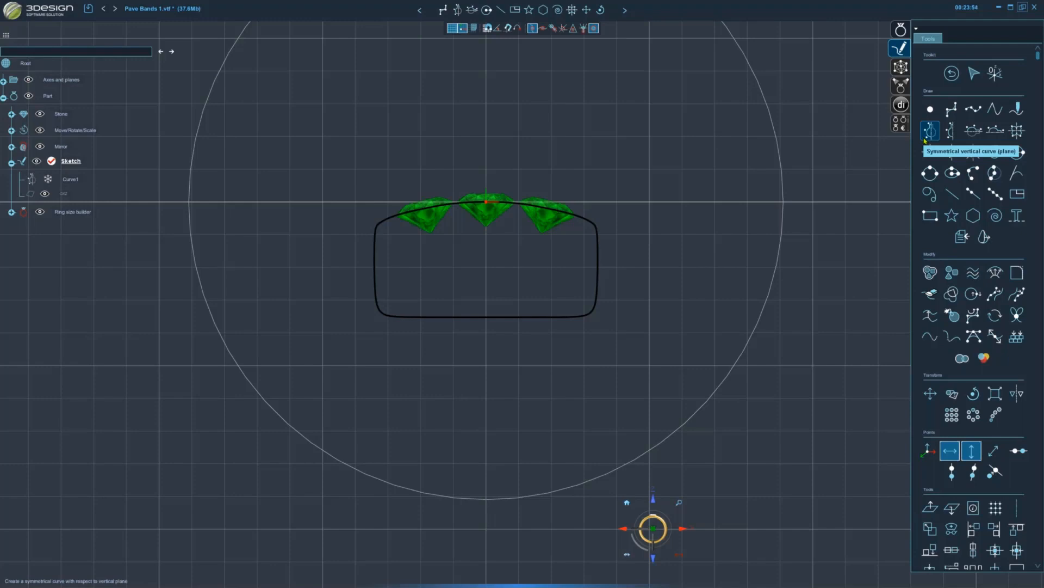
- Trace the frozen profile's top and sides with an open symmetrical vertical curve ending at the two lower corners
click(931, 131)
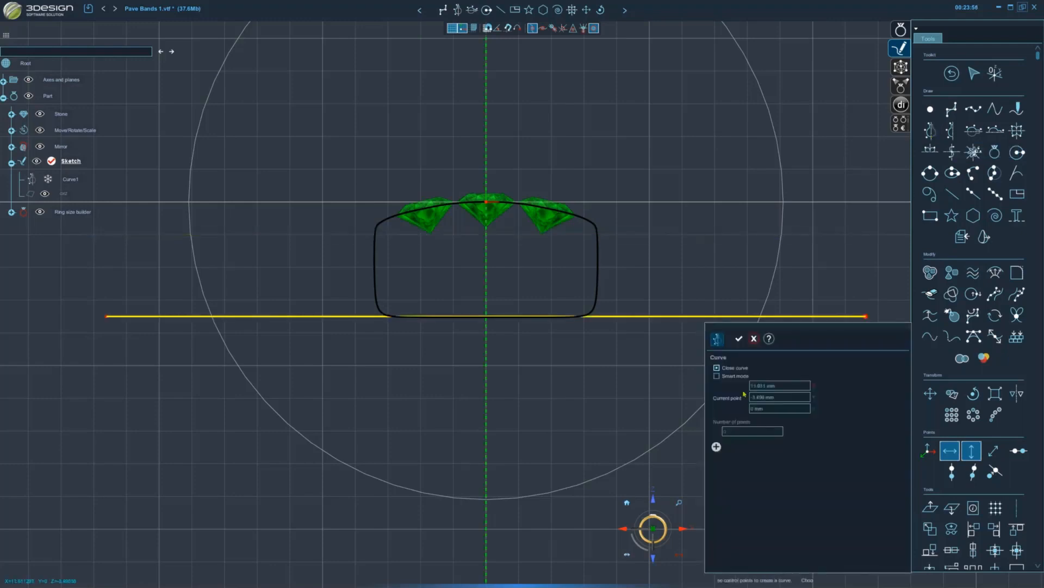
click(717, 368)
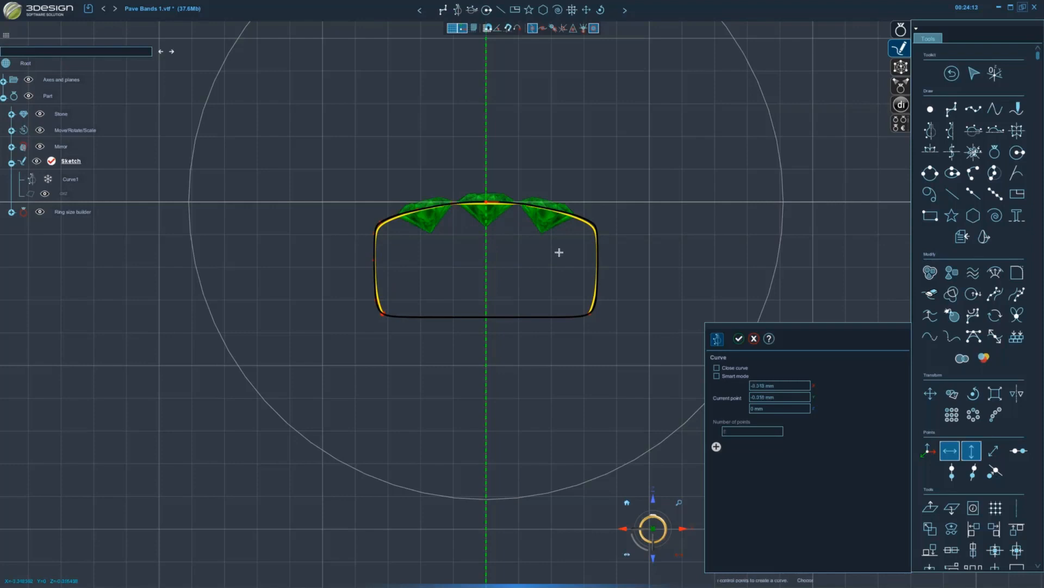
click(738, 339)
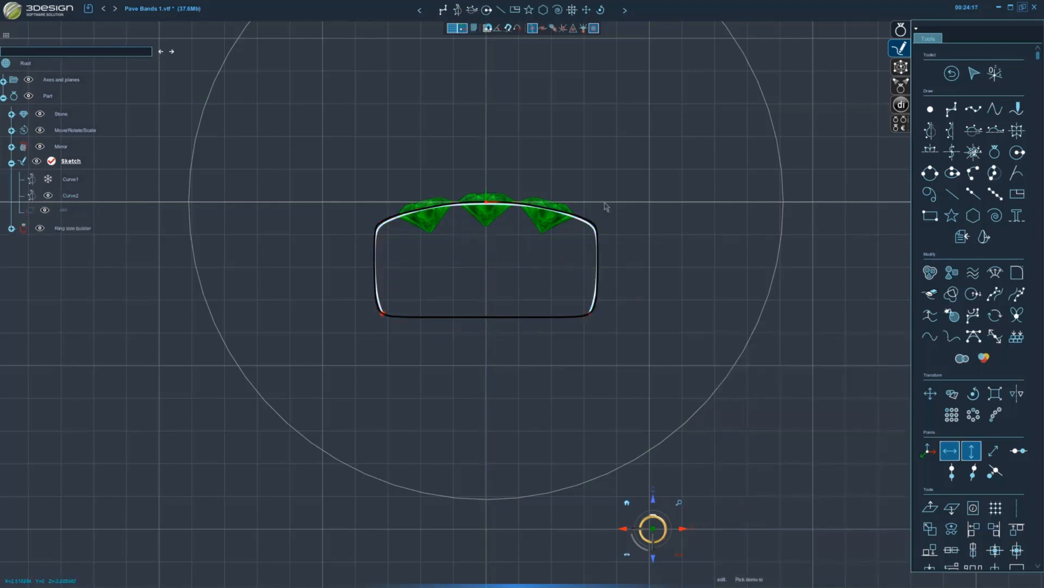
- Trace the profile's bottom edge with a second open symmetrical vertical curve from the lower corner, and hide the original frozen curve
click(929, 136)
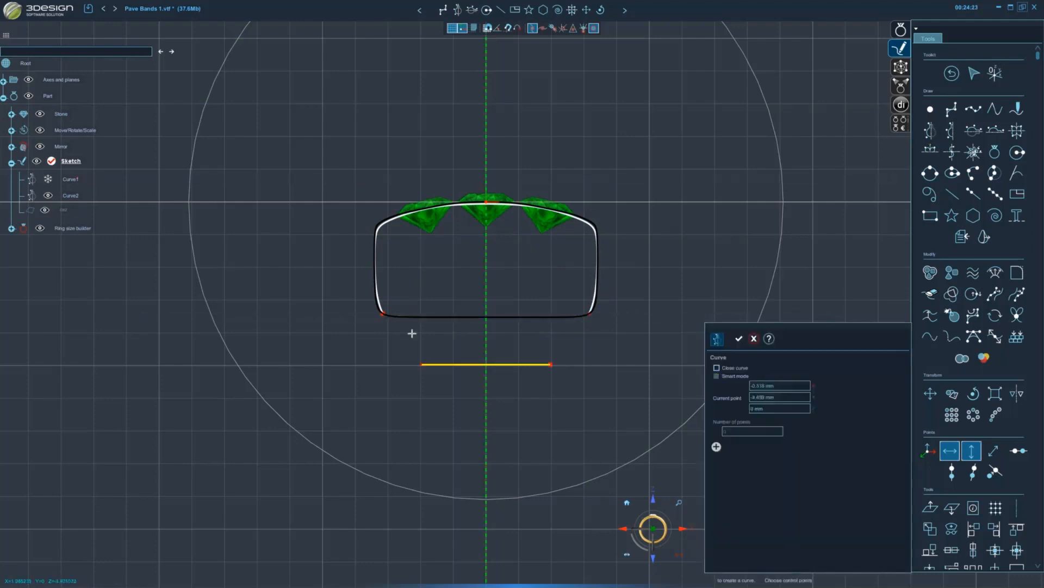
click(380, 313)
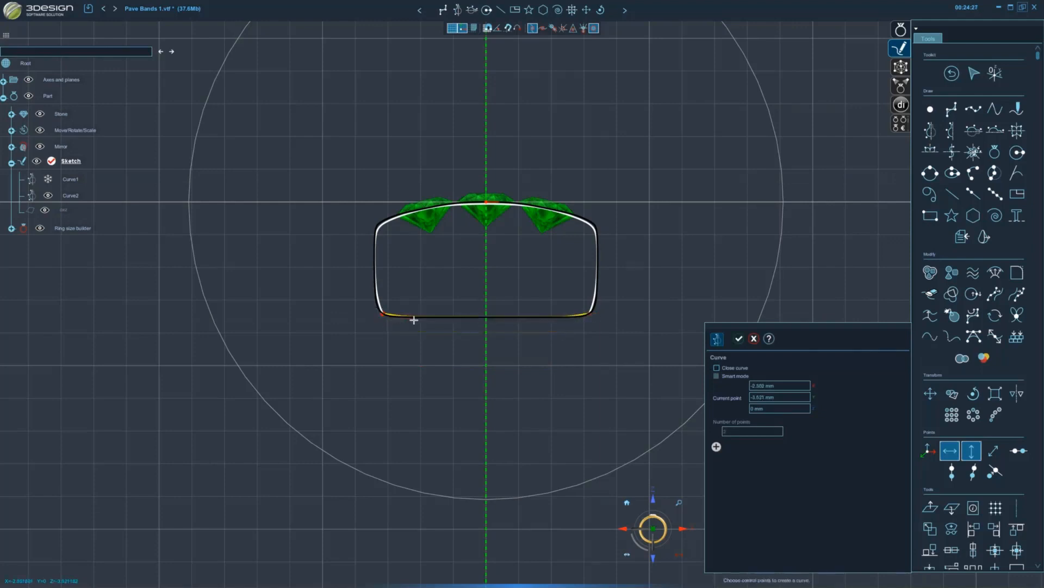
click(433, 316)
right_click(382, 317)
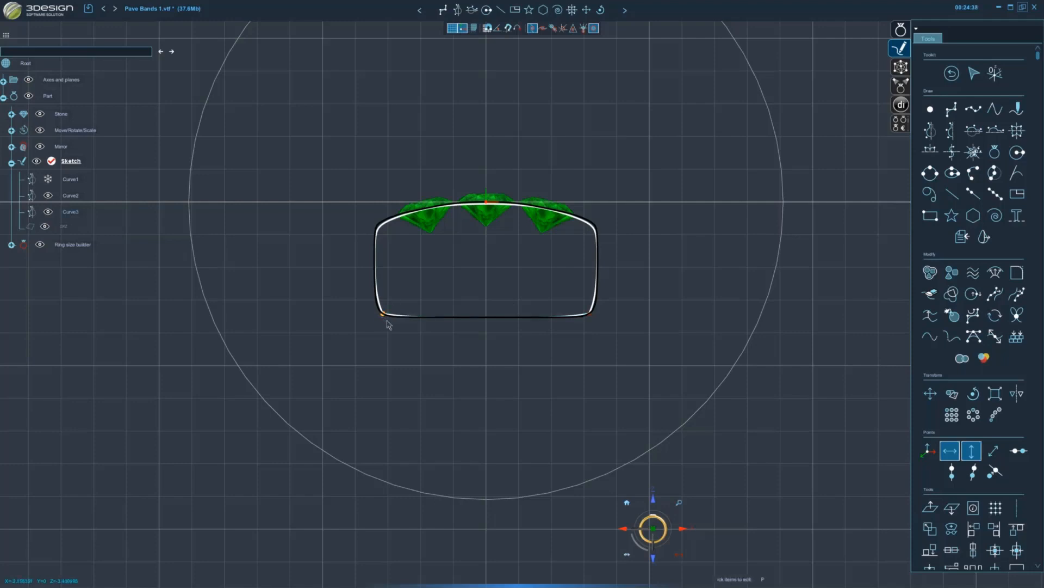
right_click(72, 182)
click(87, 204)
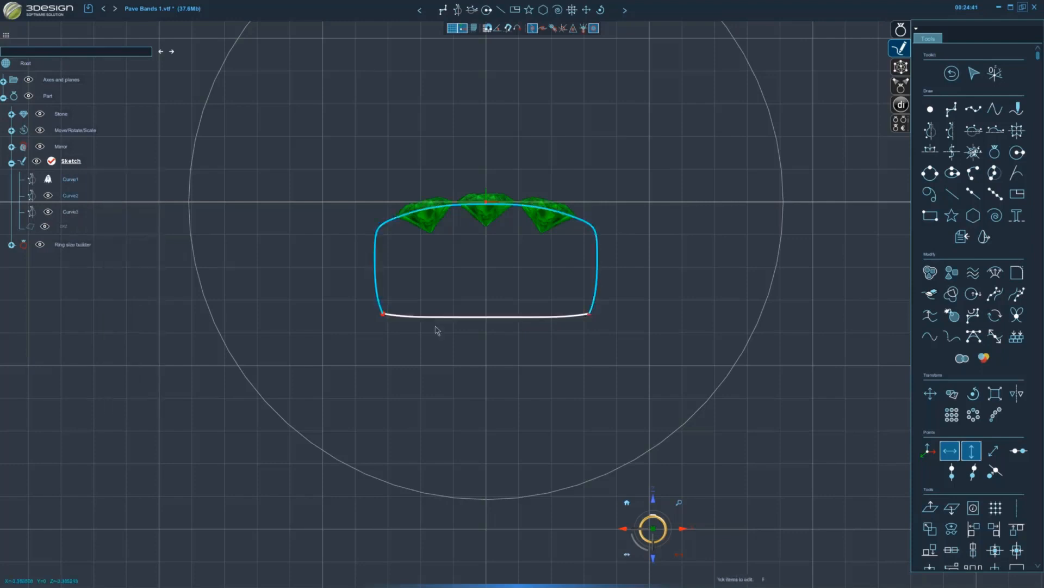
- Join the upper and bottom traced curves into one profile curve with sharp lower corners and exit the sketch
drag(331, 162, 617, 341)
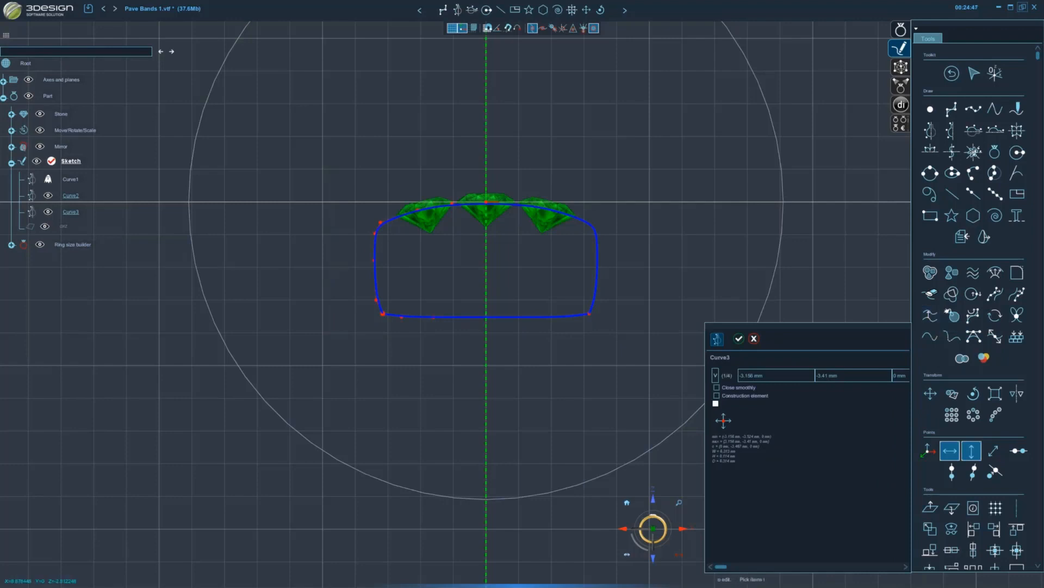
click(330, 196)
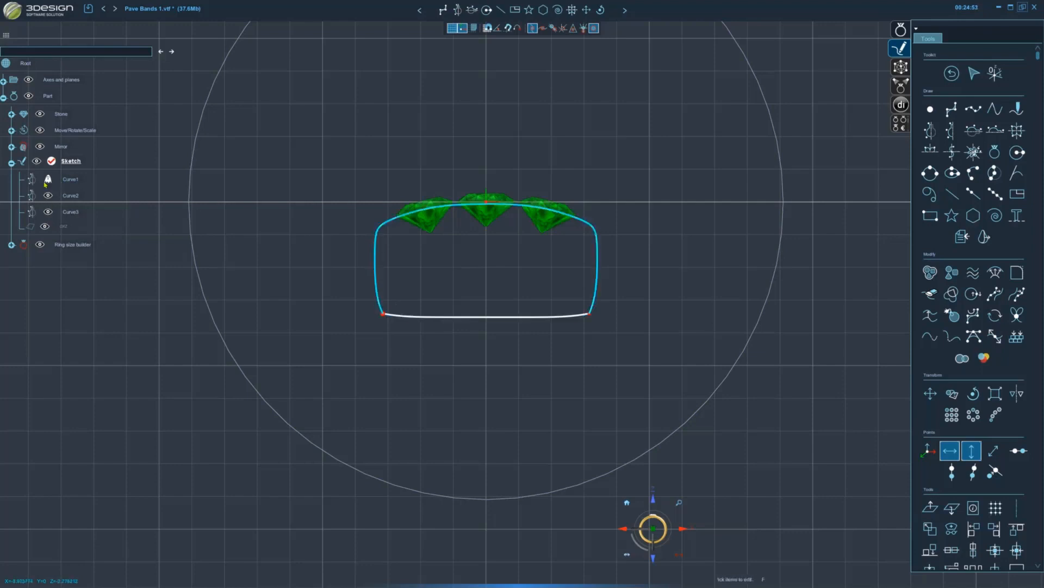
mouse_move(334, 159)
mouse_down()
mouse_move(499, 240)
mouse_move(701, 371)
mouse_up()
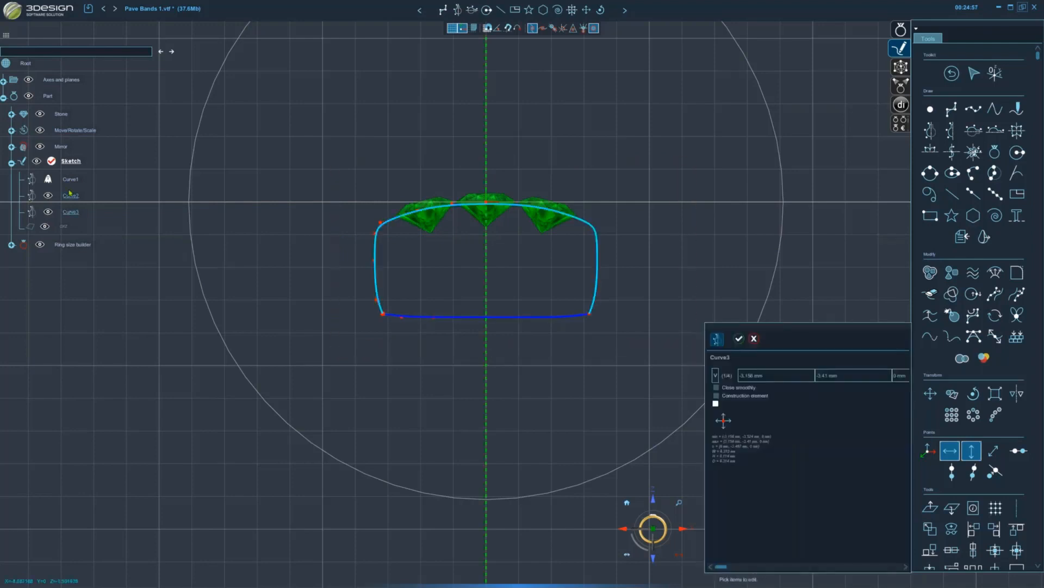
click(921, 319)
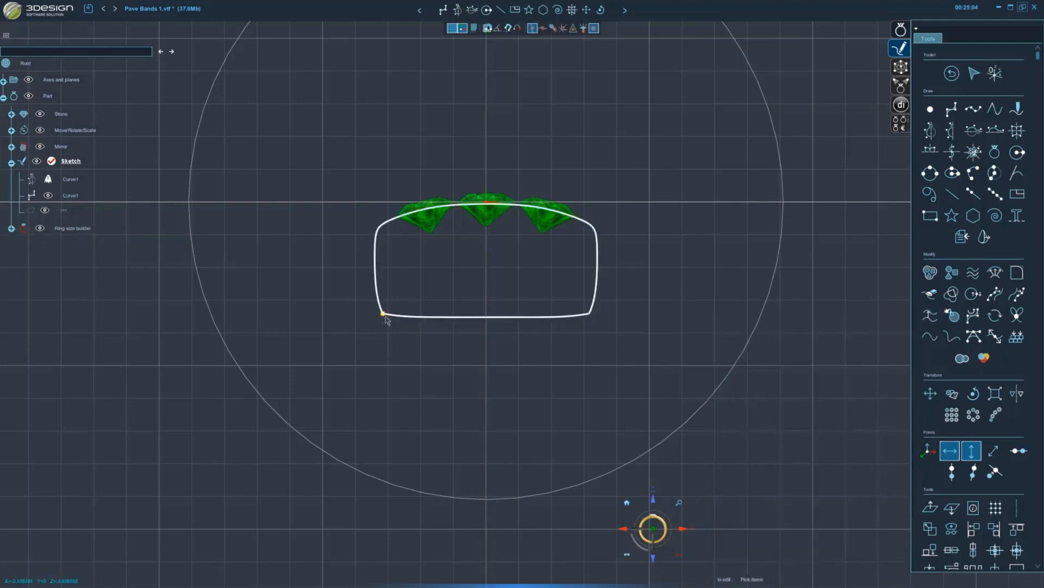
click(590, 315)
click(951, 73)
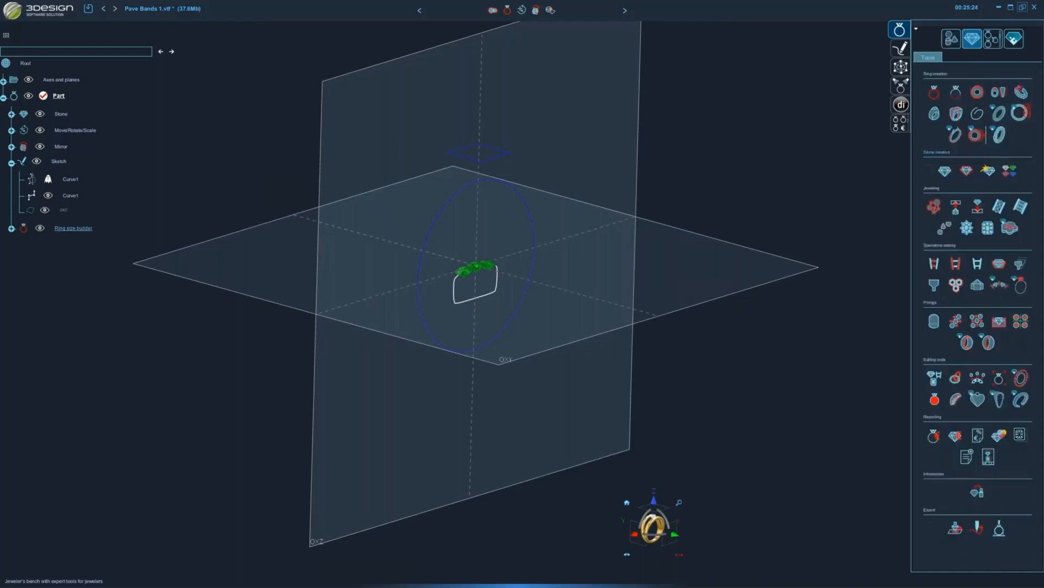
- Sweep the joined curve as Section 1 along the ring-size circle in yellow gold 18K, with single-surface creation off
click(1021, 93)
scroll(567, 348, up, 5)
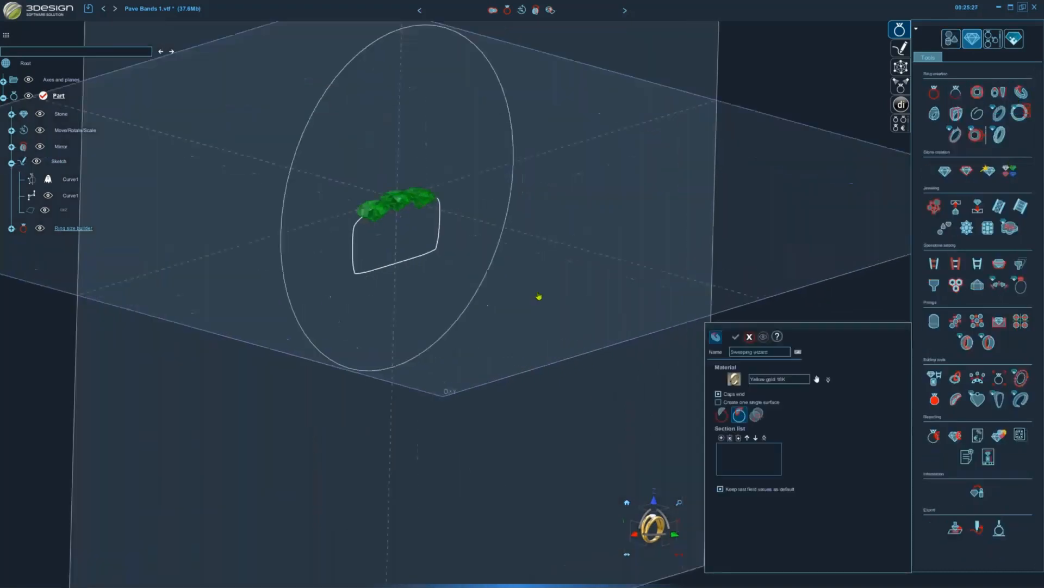
middle_drag(471, 244, 485, 261)
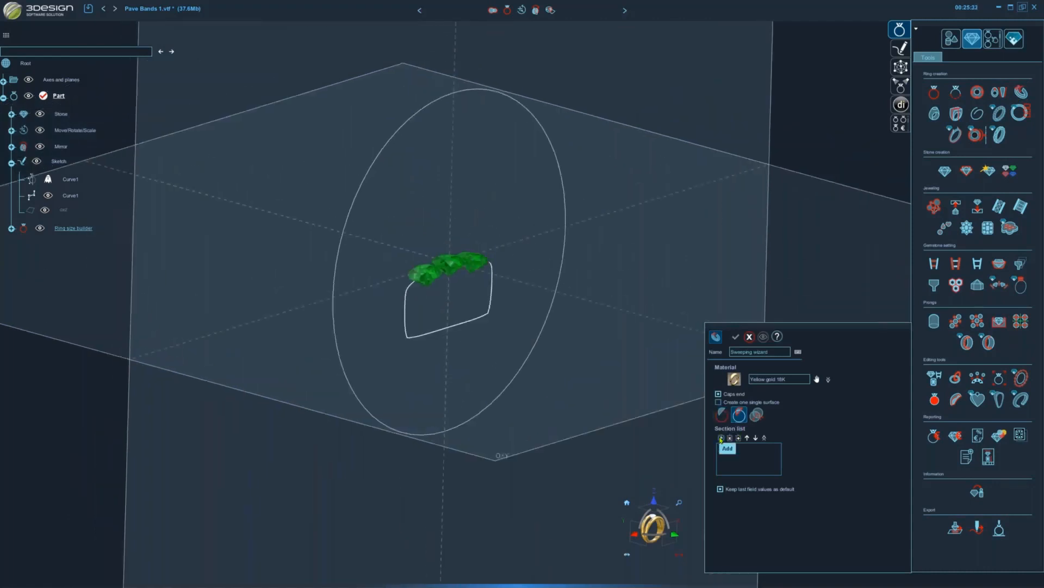
click(721, 438)
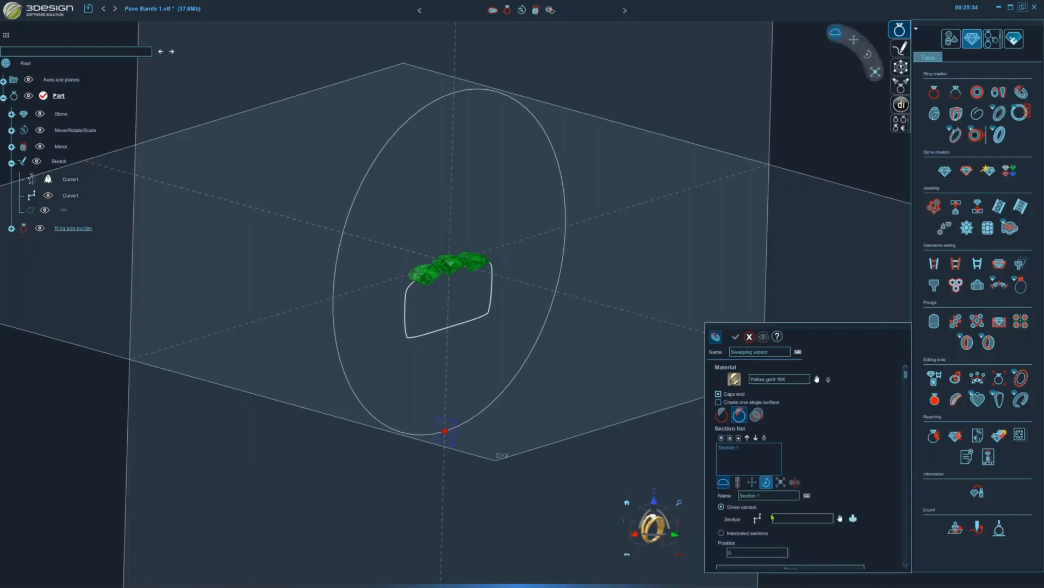
click(841, 518)
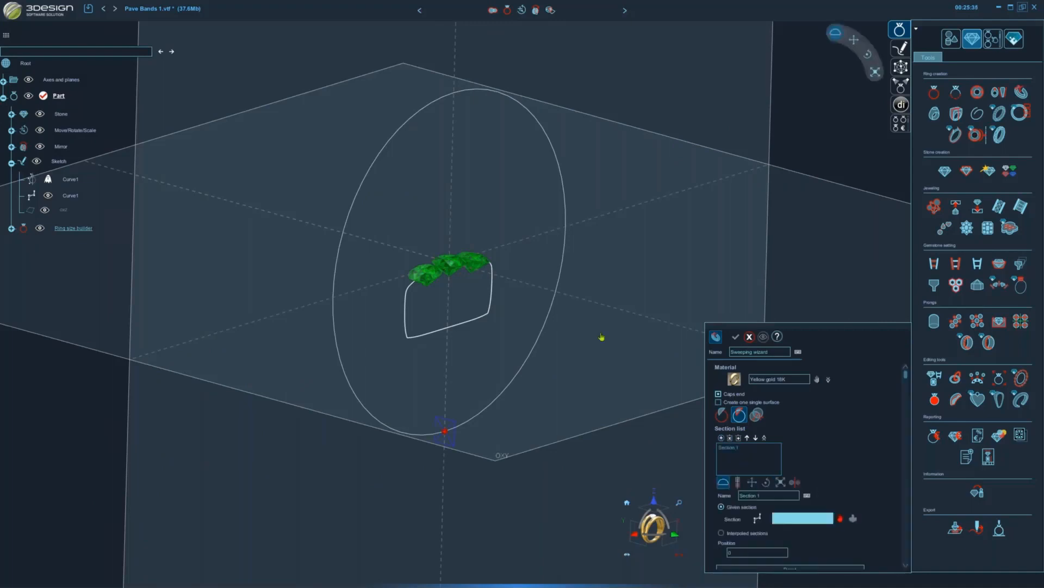
click(473, 320)
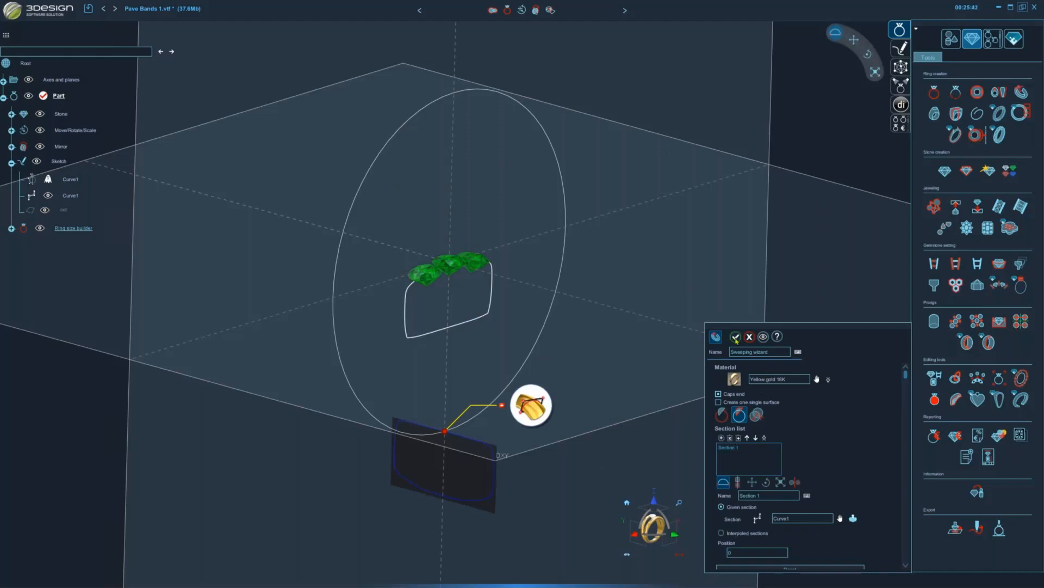
click(736, 337)
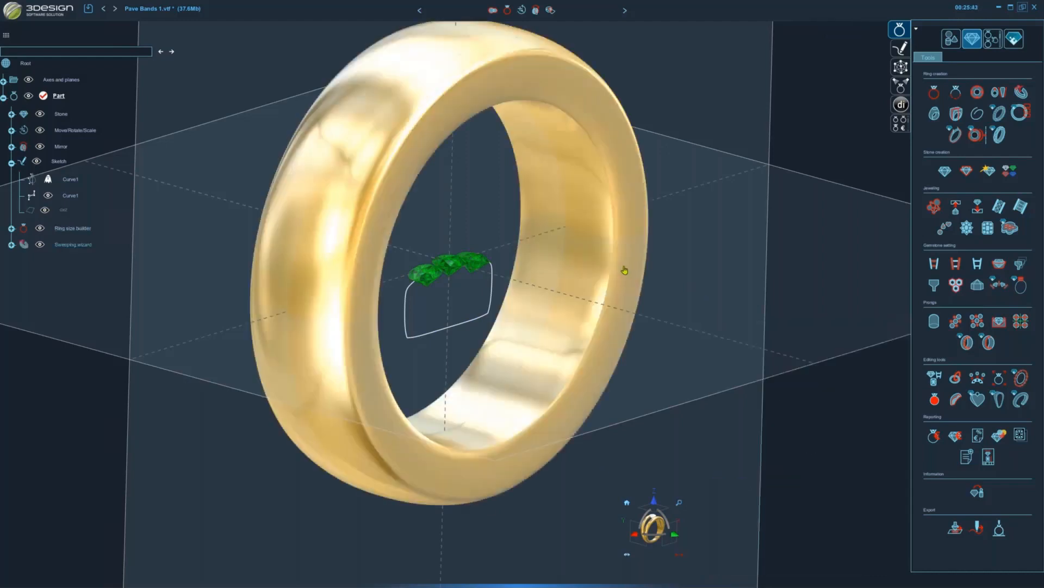
- Turn on the ring's topology display and examine the sweep's seam and surface edges from several angles
scroll(604, 271, down, 4)
right_click(480, 227)
mouse_move(508, 254)
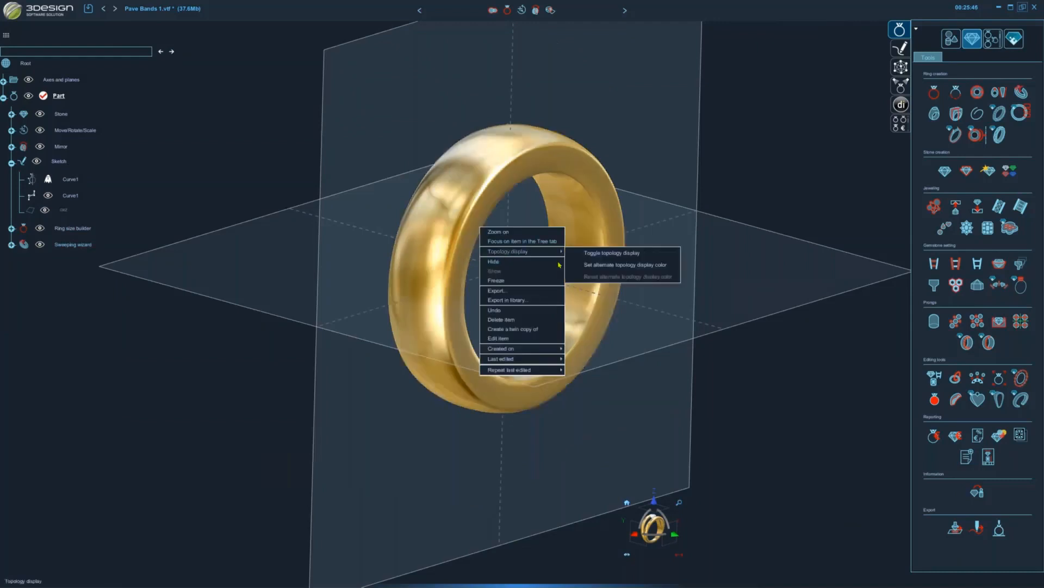
click(593, 253)
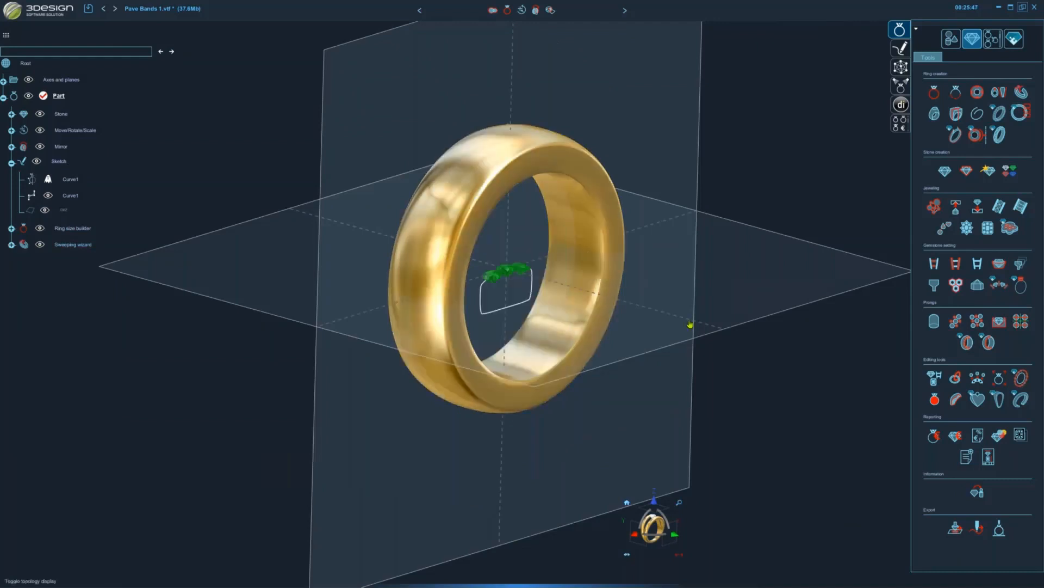
middle_drag(650, 244, 309, 247)
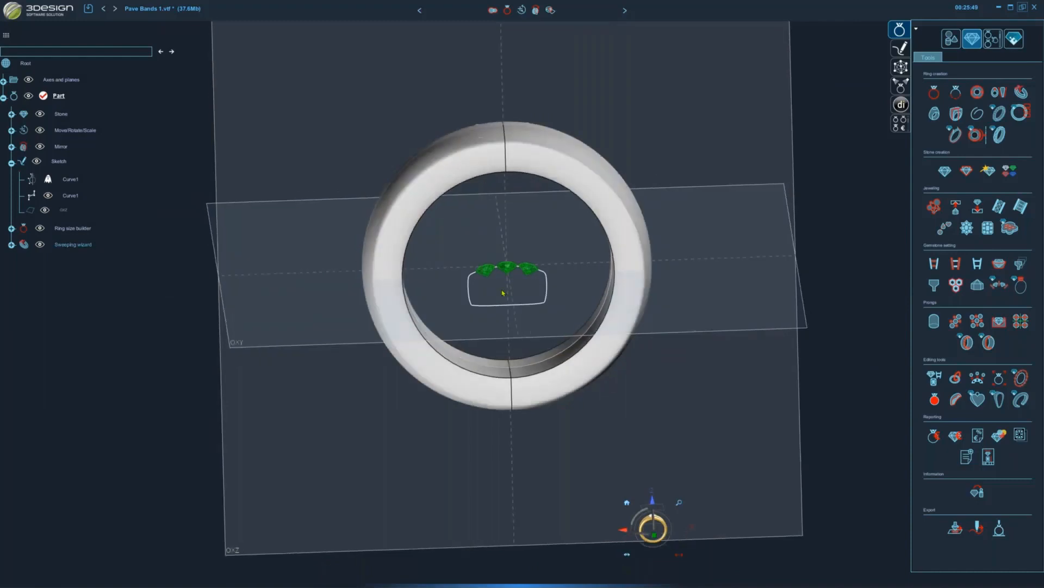
middle_drag(503, 293, 387, 233)
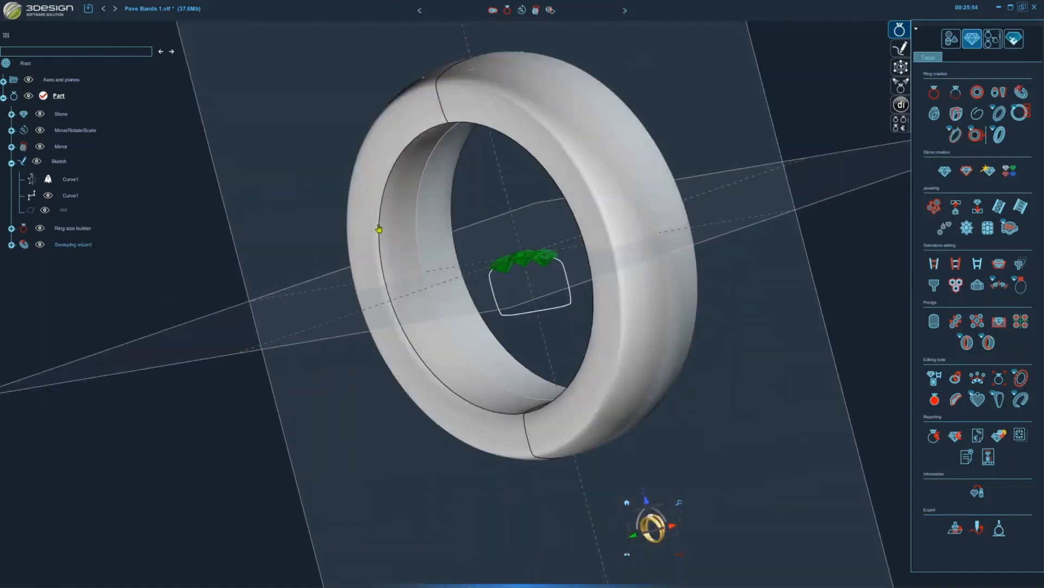
middle_drag(570, 333, 541, 357)
mouse_move(387, 273)
middle_down()
mouse_move(521, 78)
mouse_move(457, 135)
middle_up()
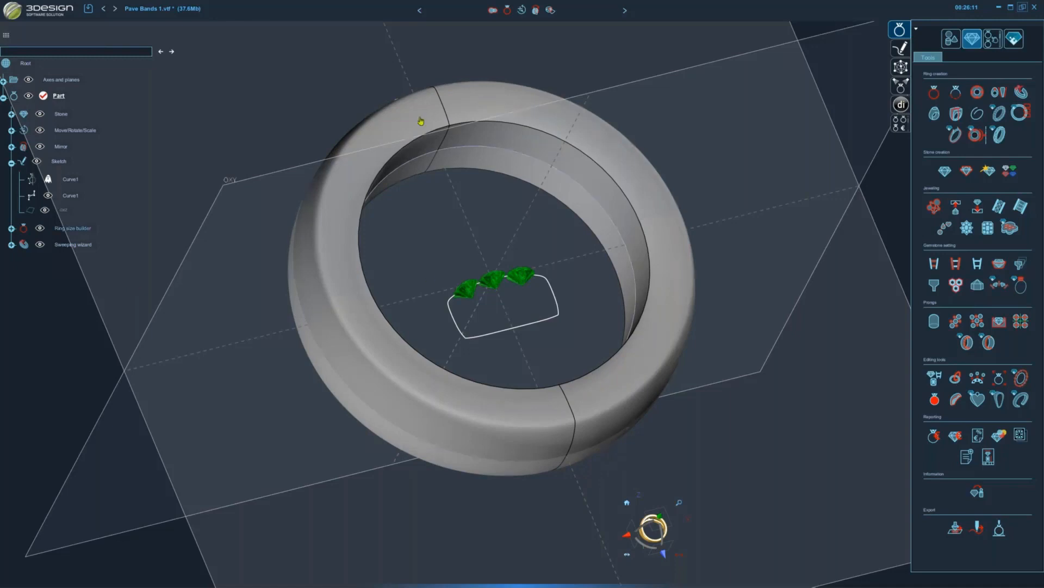
middle_drag(570, 316, 605, 354)
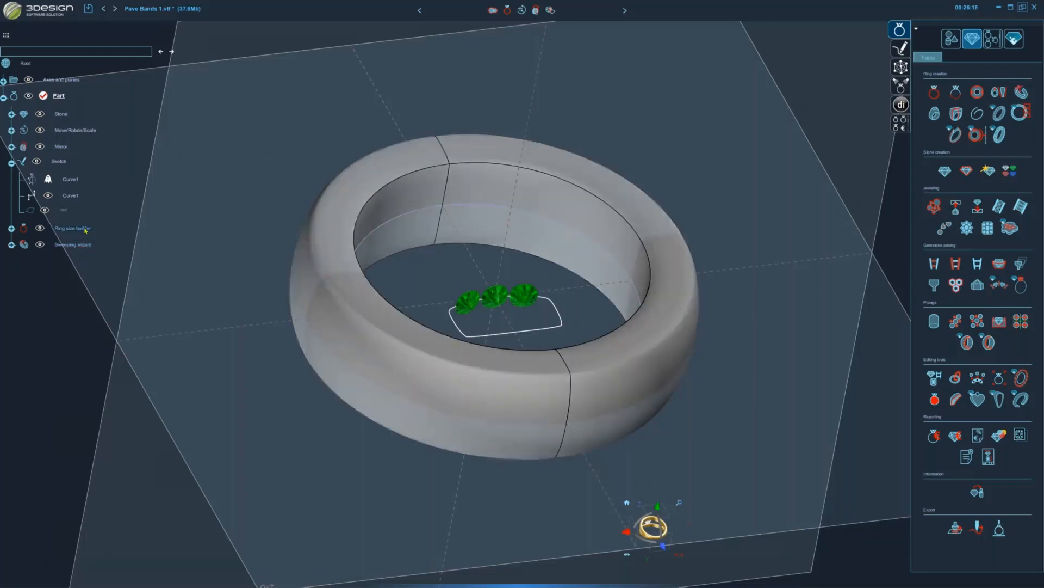
- Review the band sweep's single-surface option and the ring size builder's starting point, and compare them with the seam on the band
double_click(80, 245)
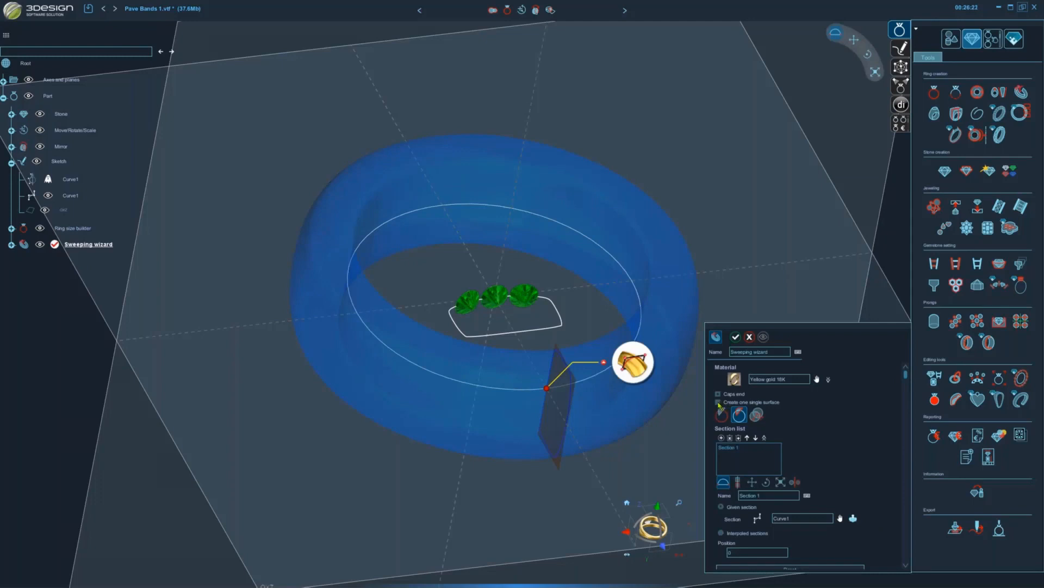
click(718, 402)
click(734, 338)
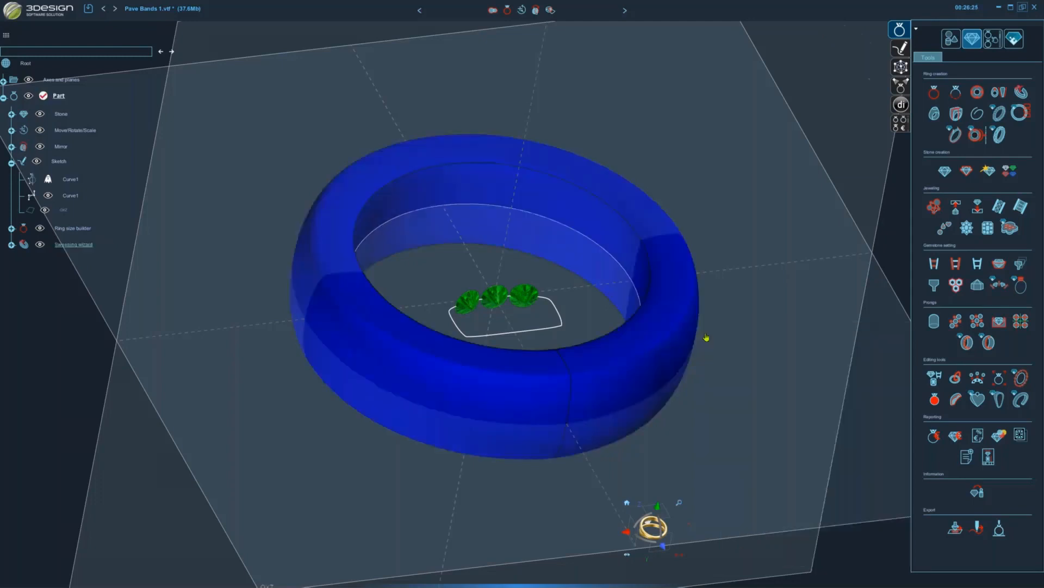
middle_drag(622, 362, 617, 430)
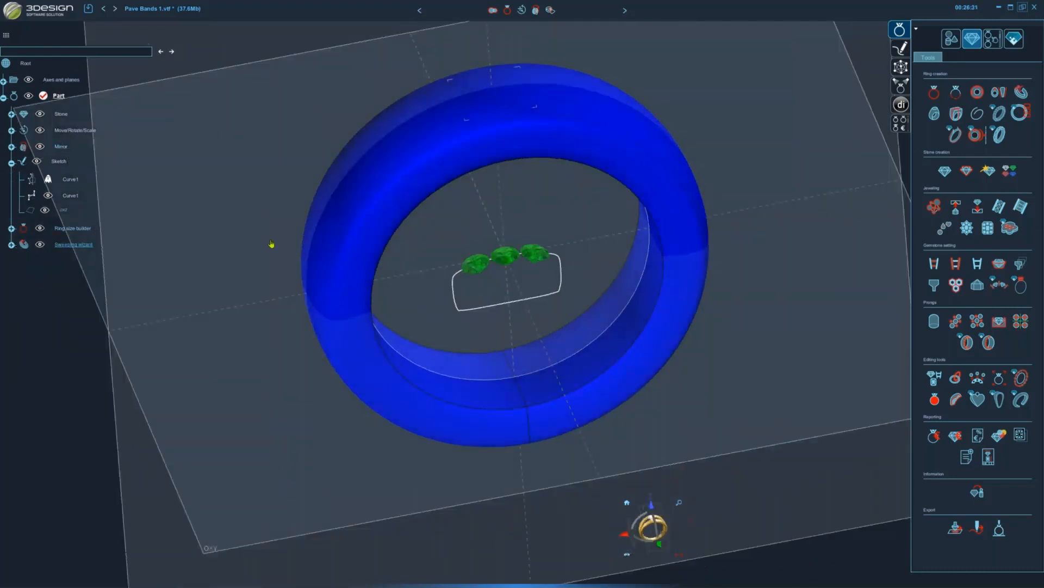
double_click(72, 230)
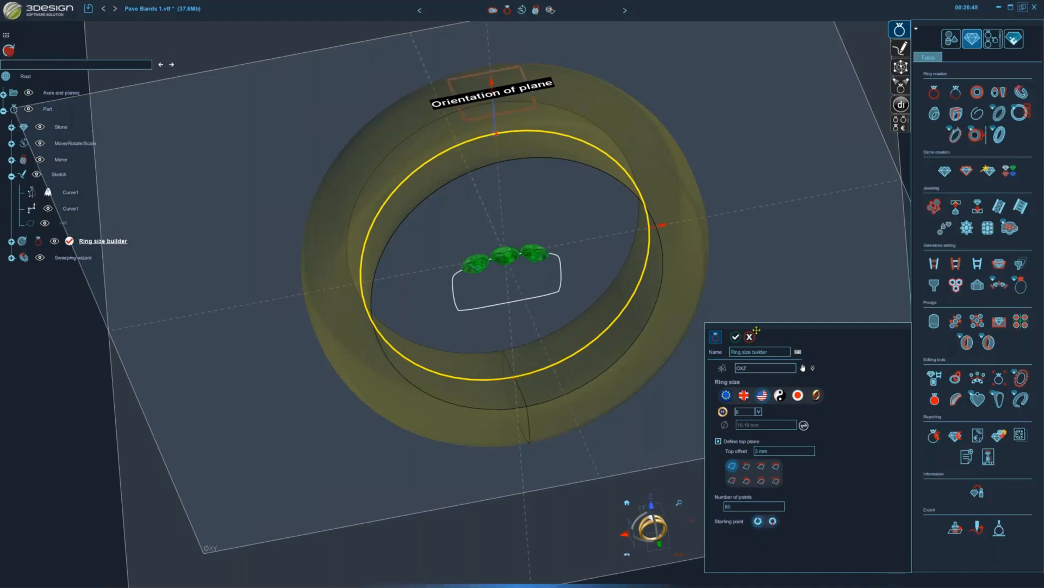
click(735, 336)
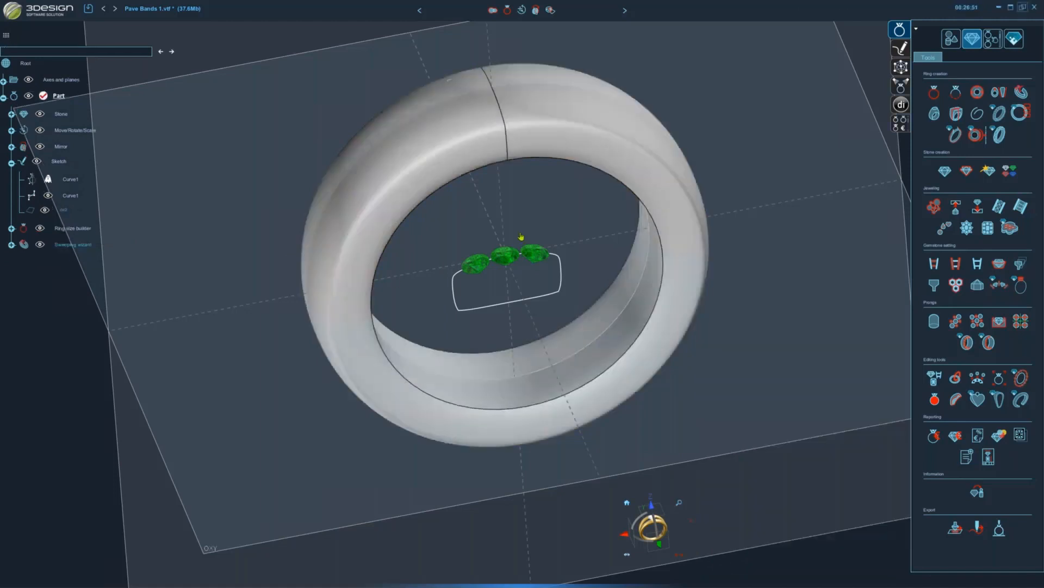
middle_drag(413, 319, 634, 236)
middle_drag(469, 138, 542, 139)
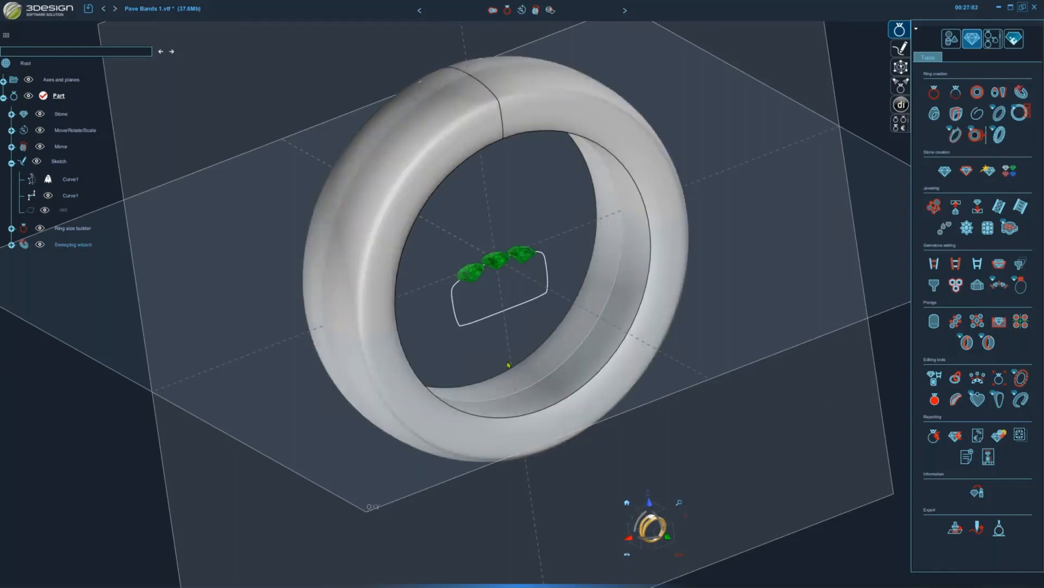
middle_drag(508, 364, 452, 329)
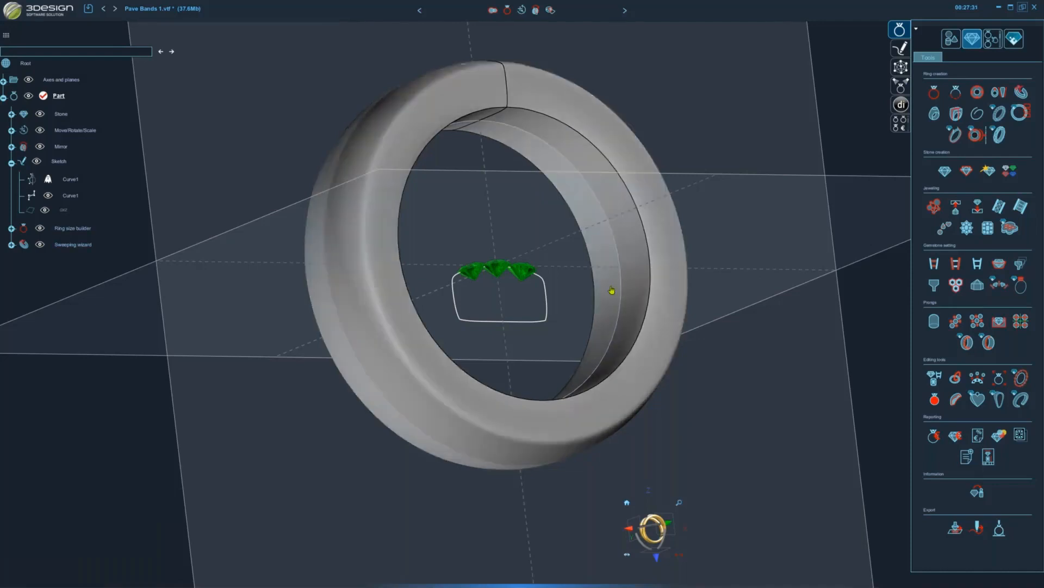
click(622, 274)
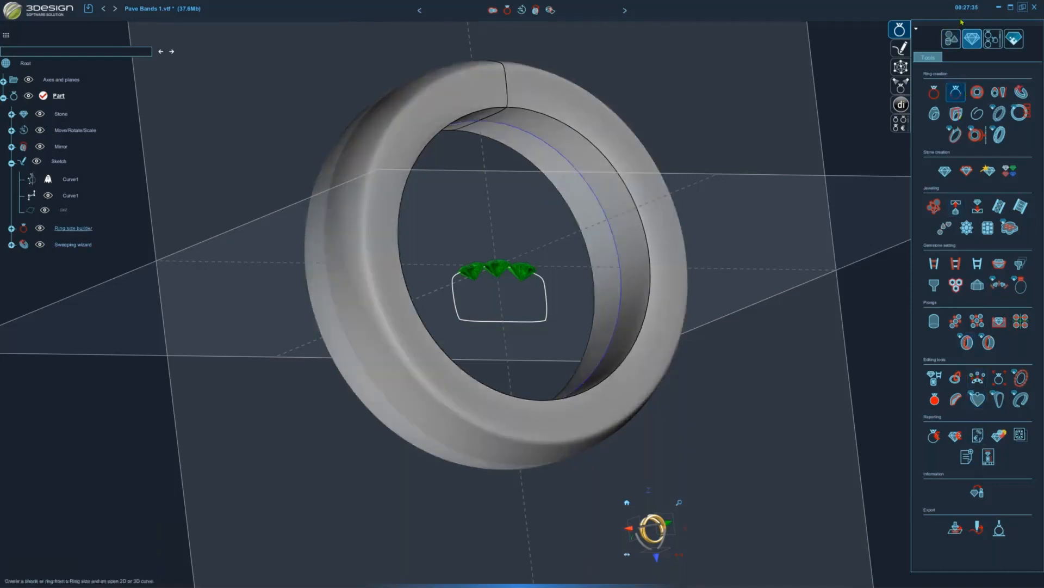
click(951, 39)
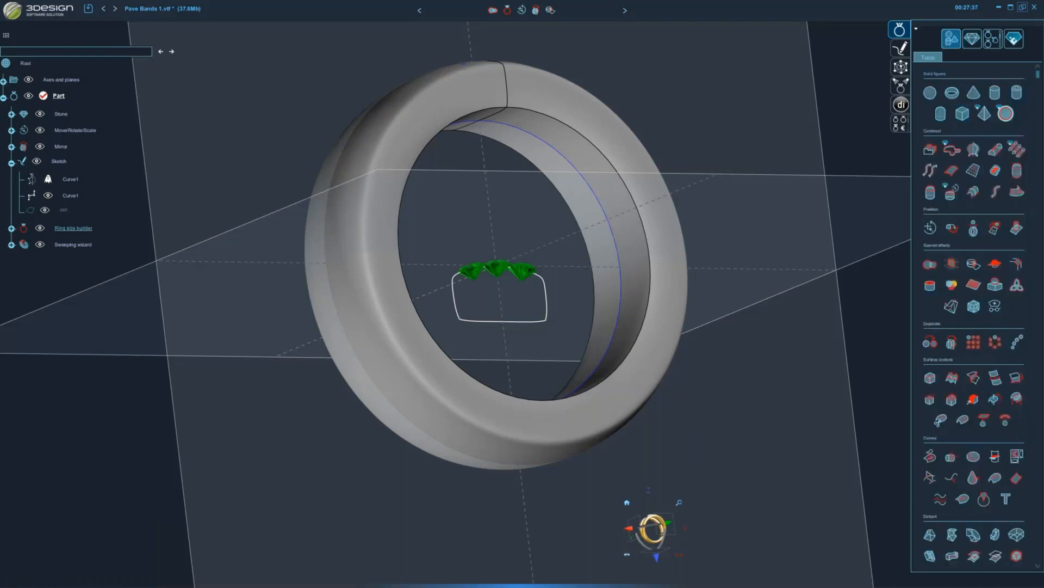
scroll(966, 416, down, 2)
scroll(964, 418, down, 2)
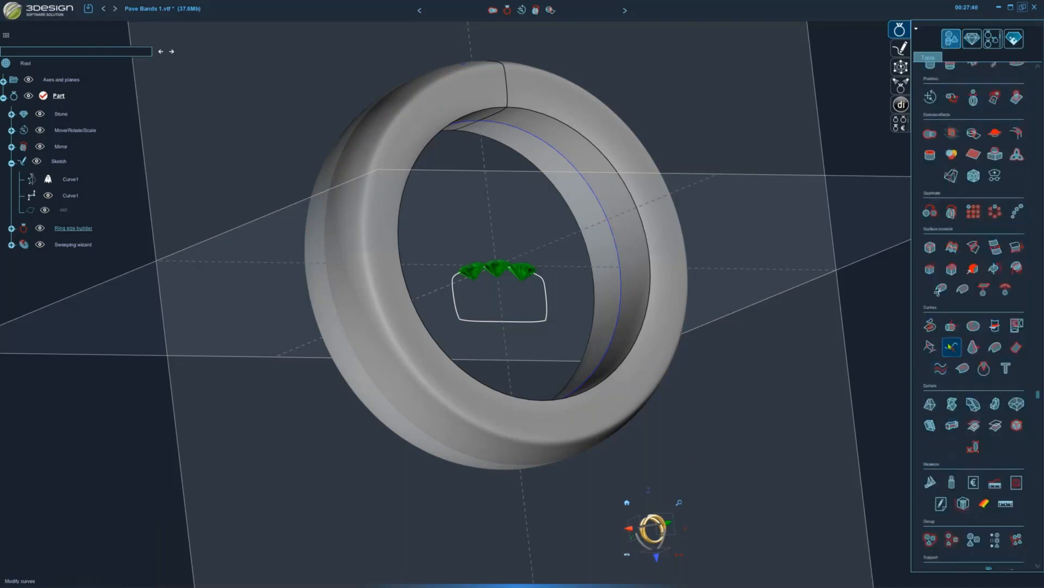
click(949, 347)
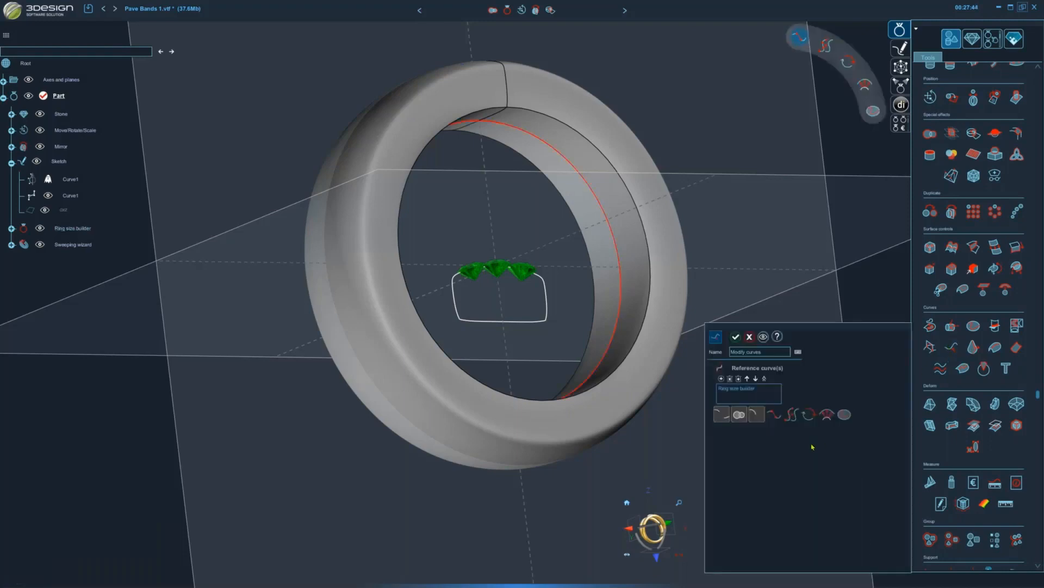
click(809, 415)
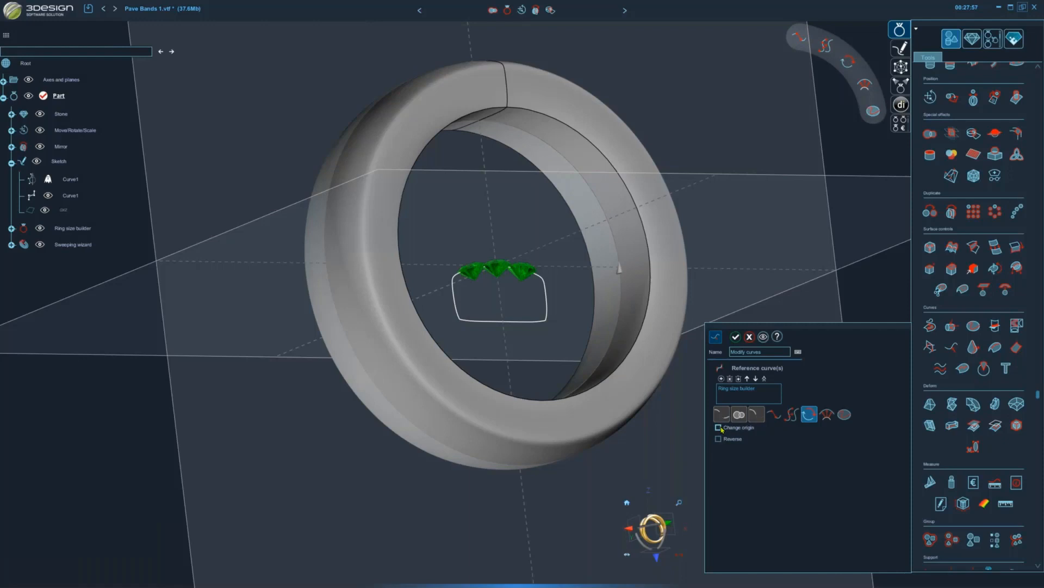
click(719, 427)
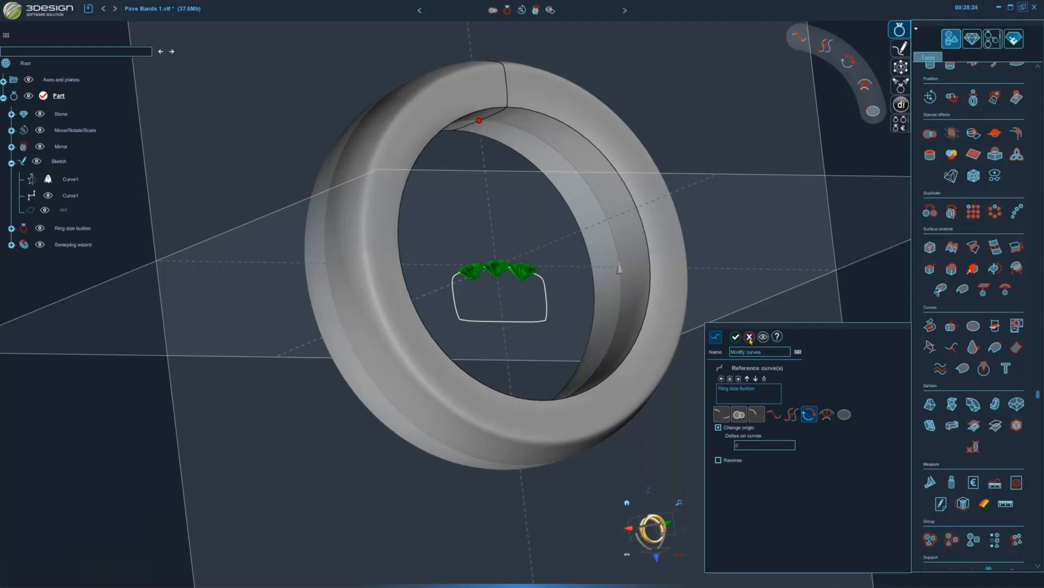
click(750, 337)
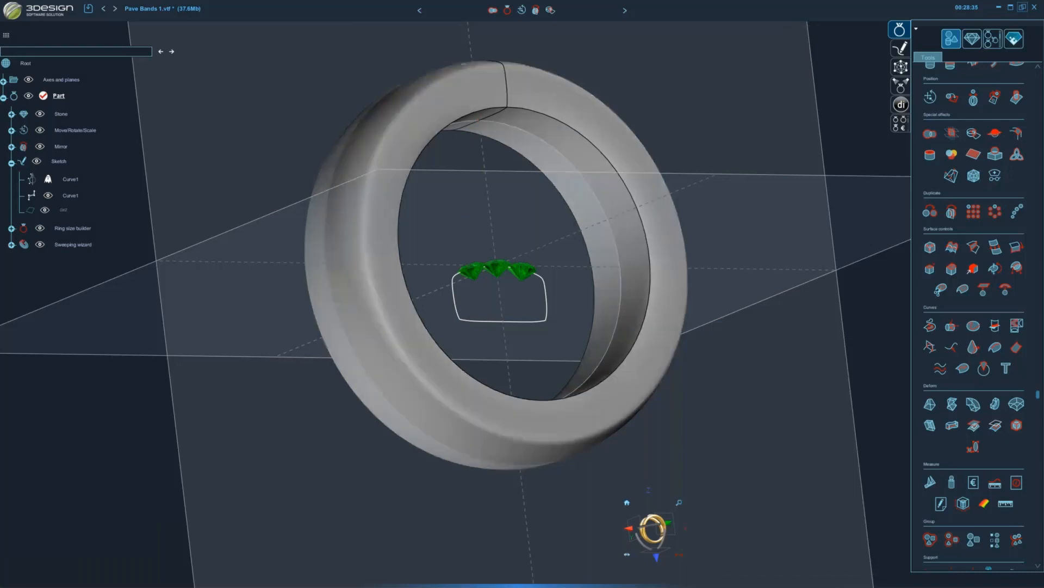
- Turn off the ring's topology display and save the file
middle_drag(429, 266, 409, 342)
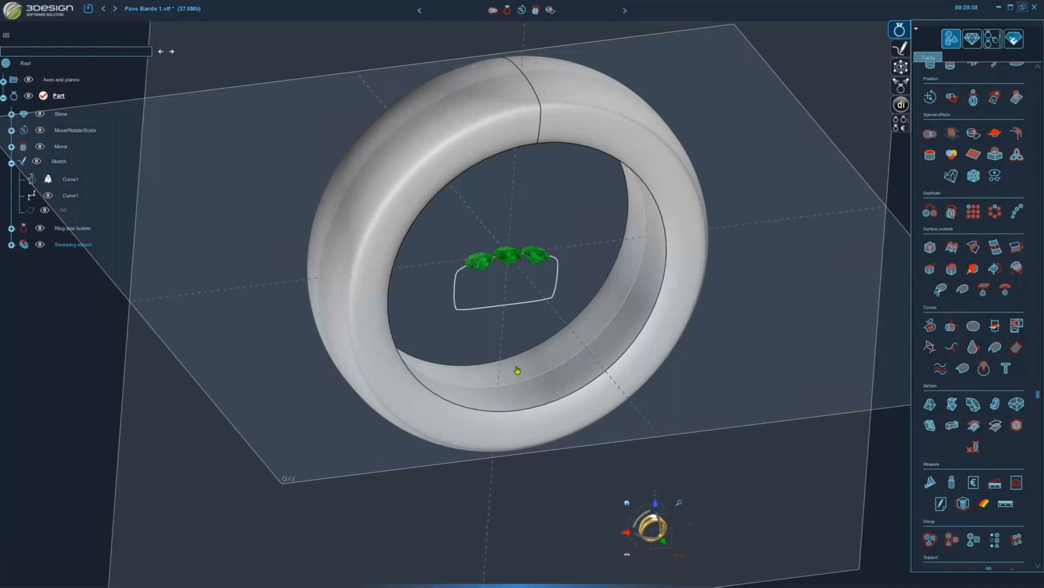
right_click(419, 162)
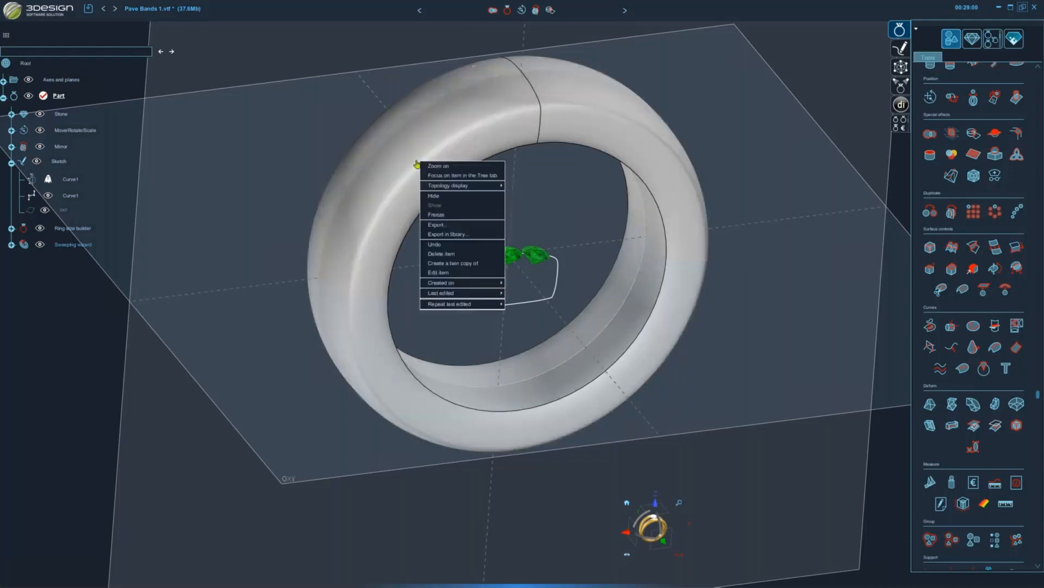
mouse_move(454, 185)
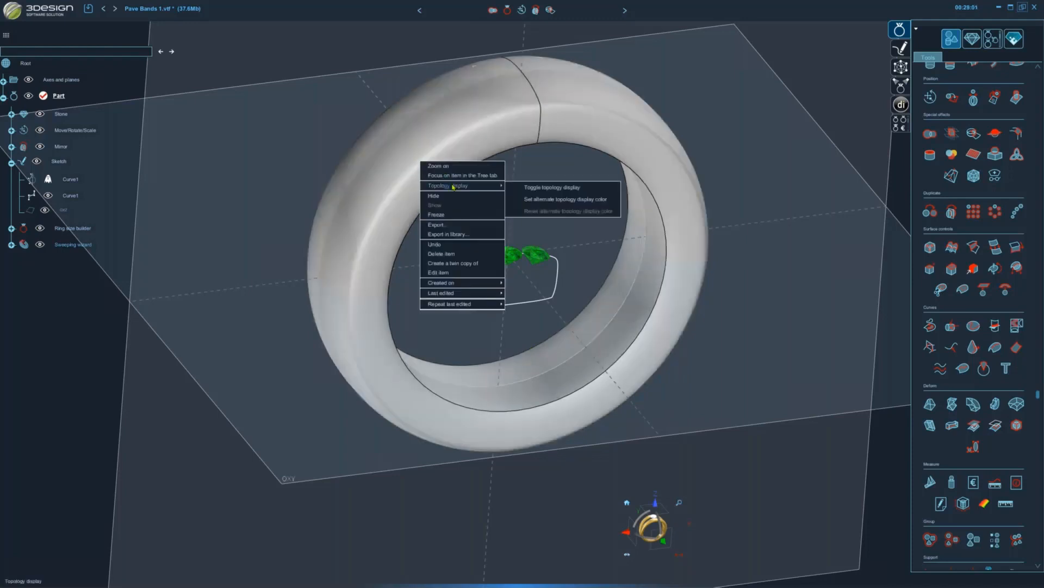
click(546, 193)
scroll(535, 283, down, 3)
mouse_move(535, 284)
middle_down()
mouse_move(560, 386)
mouse_move(484, 315)
middle_up()
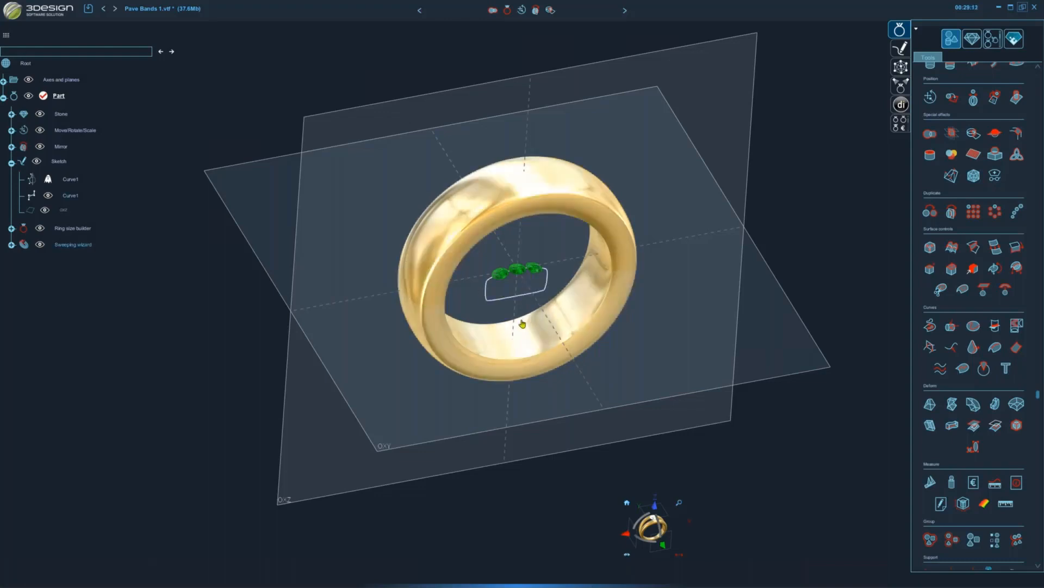
key(ctrl+s)
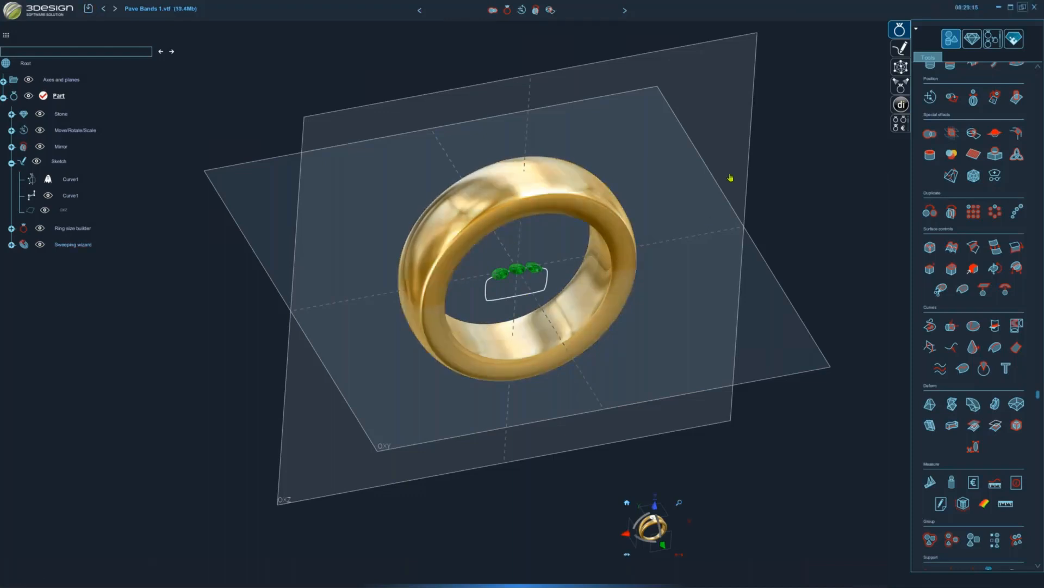
- Start an Advanced pavé on the swept band and enable collision handling with a 0.1 mm distance
scroll(974, 175, up, 3)
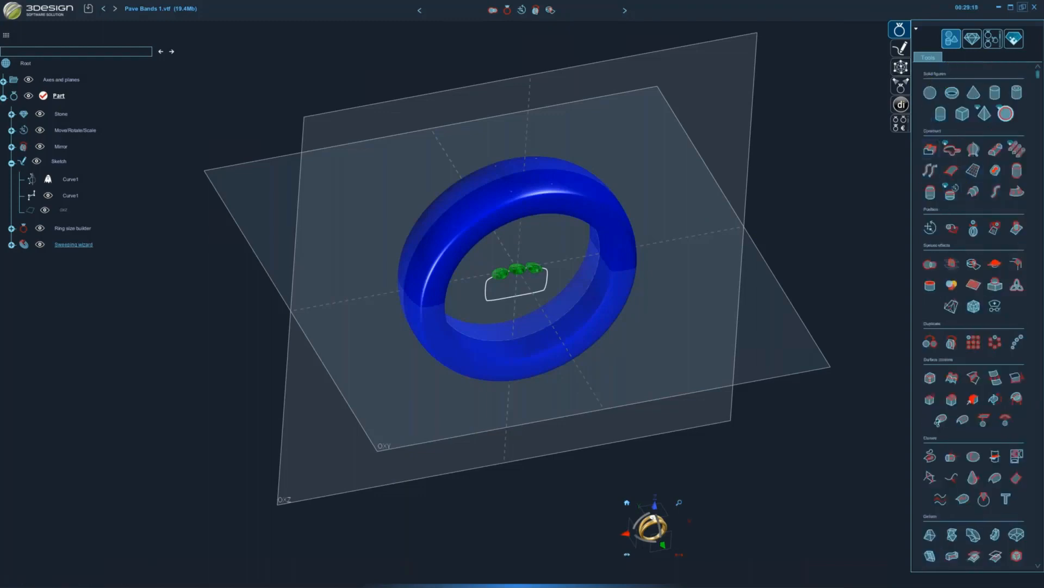
click(971, 42)
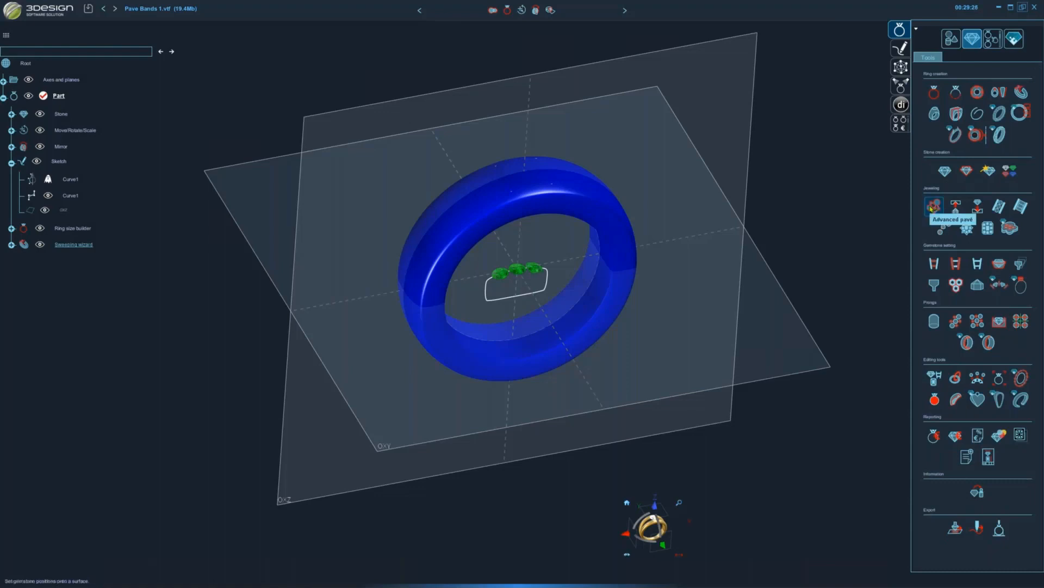
click(931, 208)
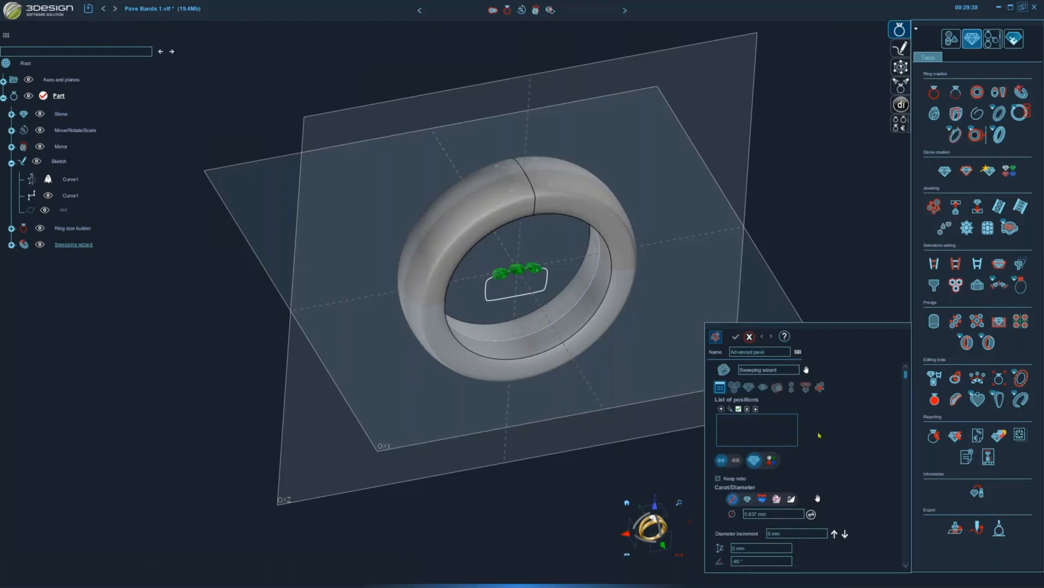
click(777, 387)
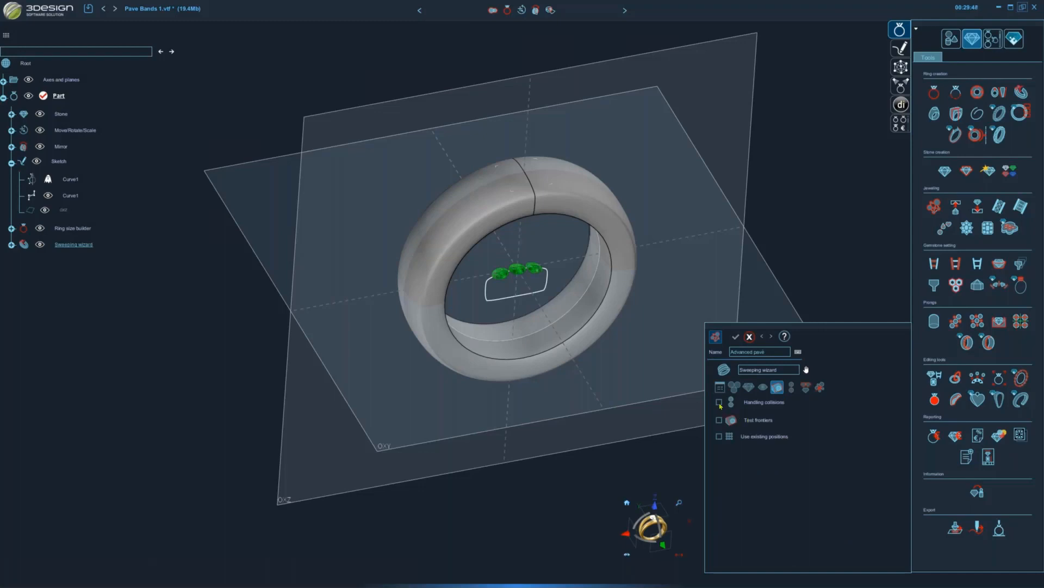
click(719, 402)
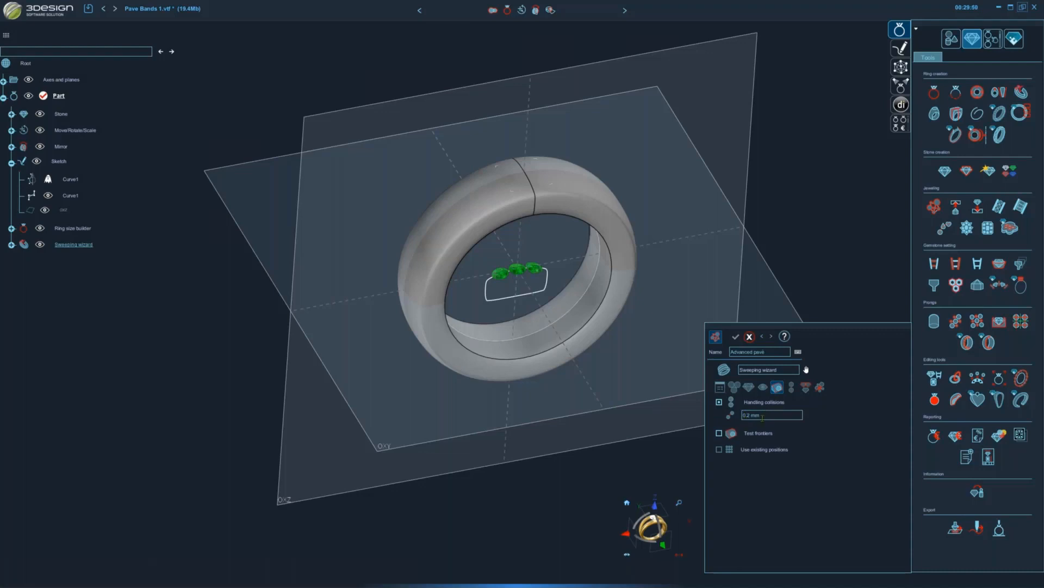
click(768, 415)
key(BackSpace)
text(.1)
key(Tab)
- Enable plane symmetry for the pavé with OYZ as the symmetry plane, and view the band from above
click(791, 387)
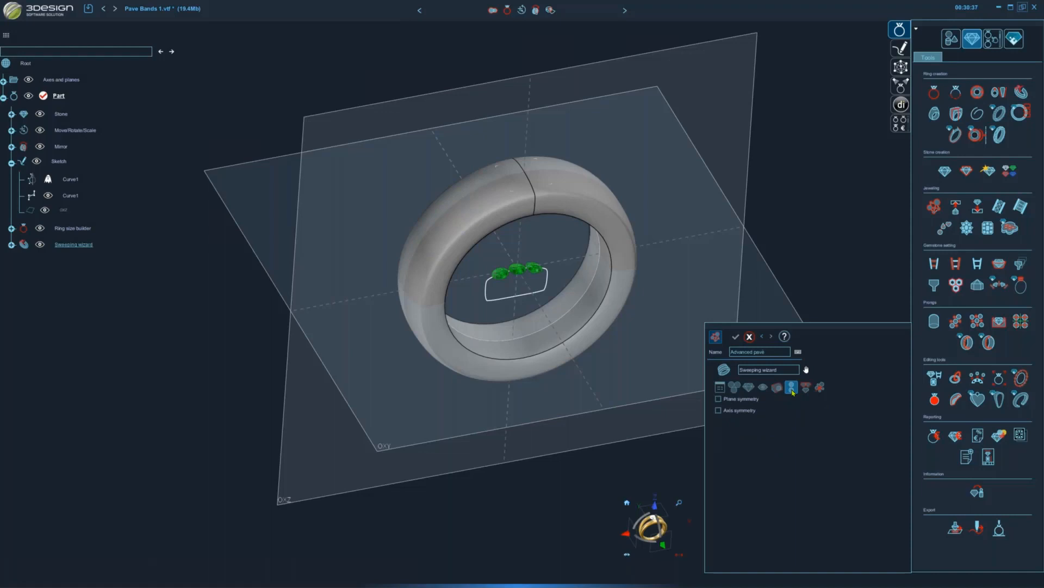
click(719, 398)
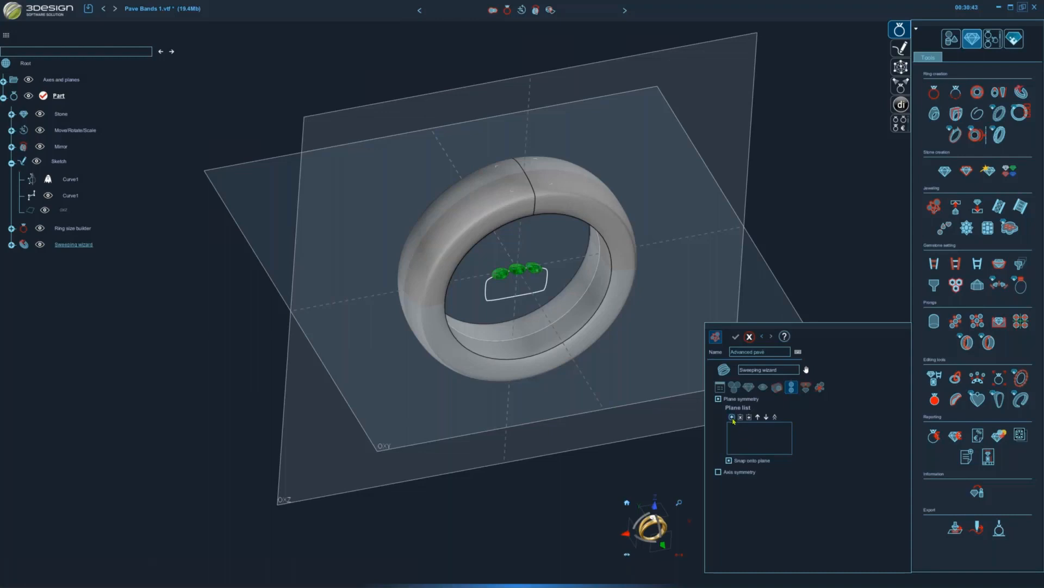
click(732, 419)
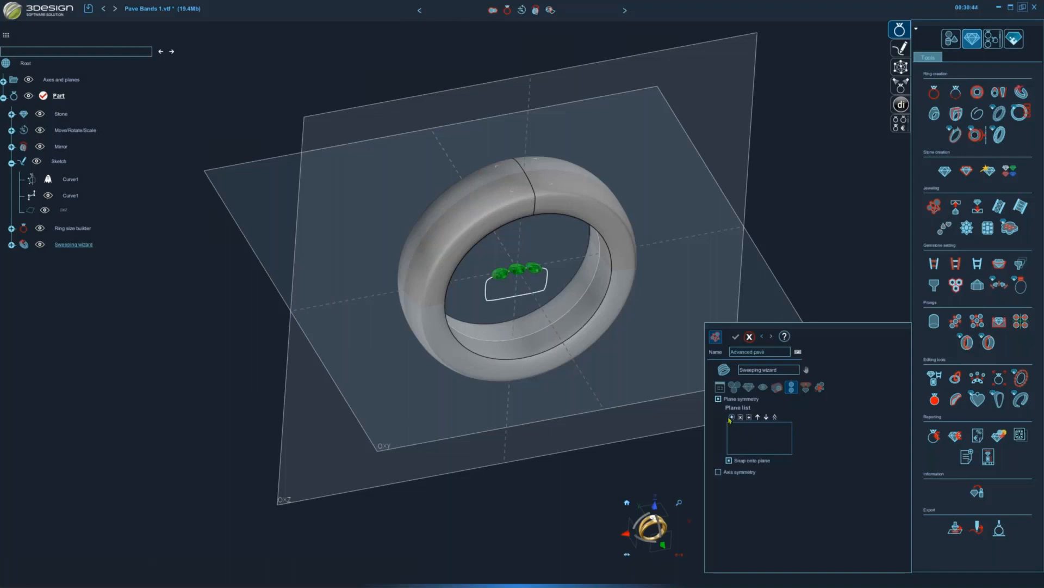
click(4, 80)
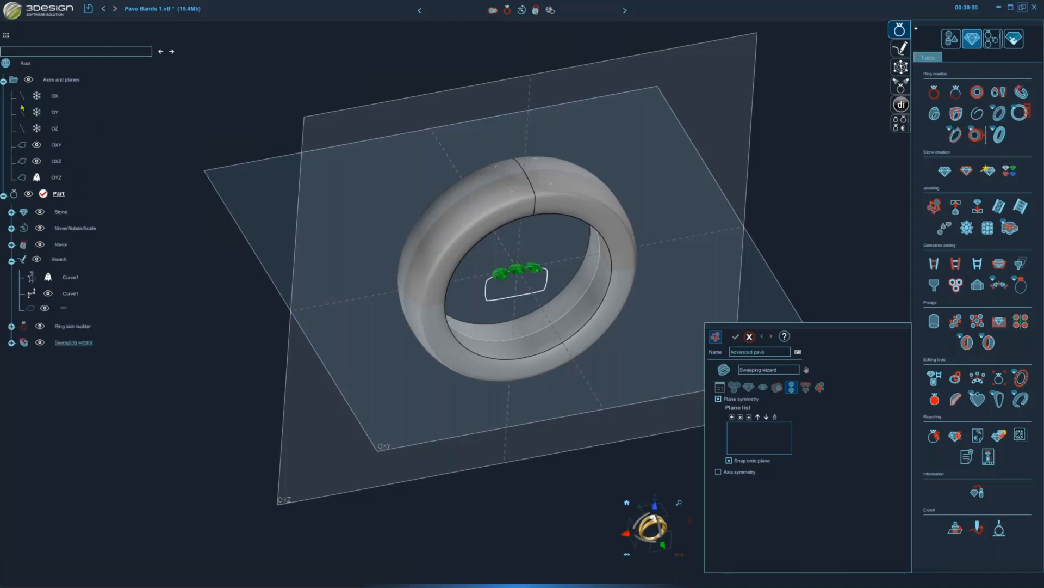
click(56, 178)
click(655, 506)
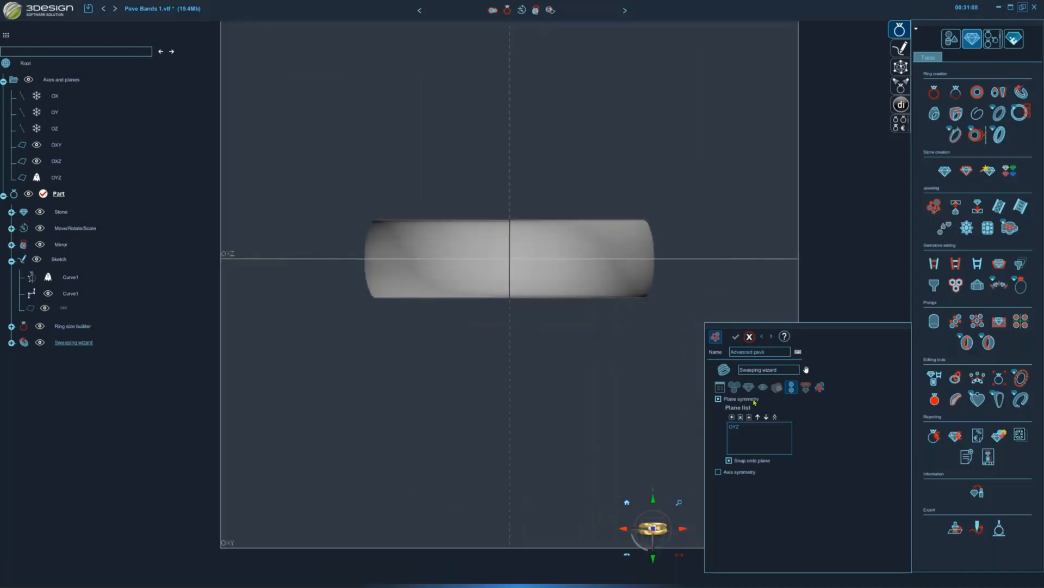
- Define the pavé stone size by carat weight and set it to 0.022 ct
click(719, 388)
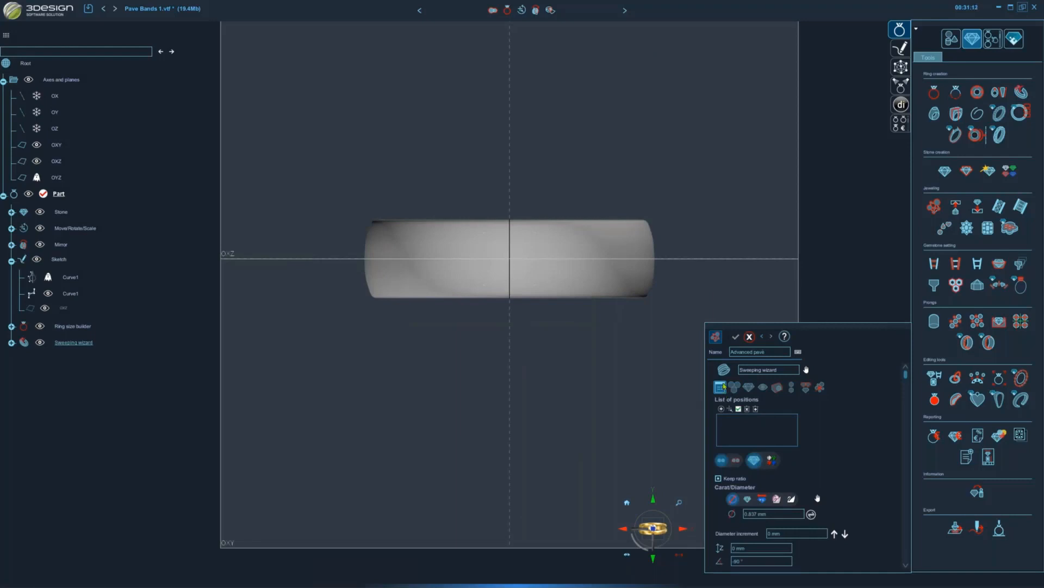
scroll(568, 318, up, 3)
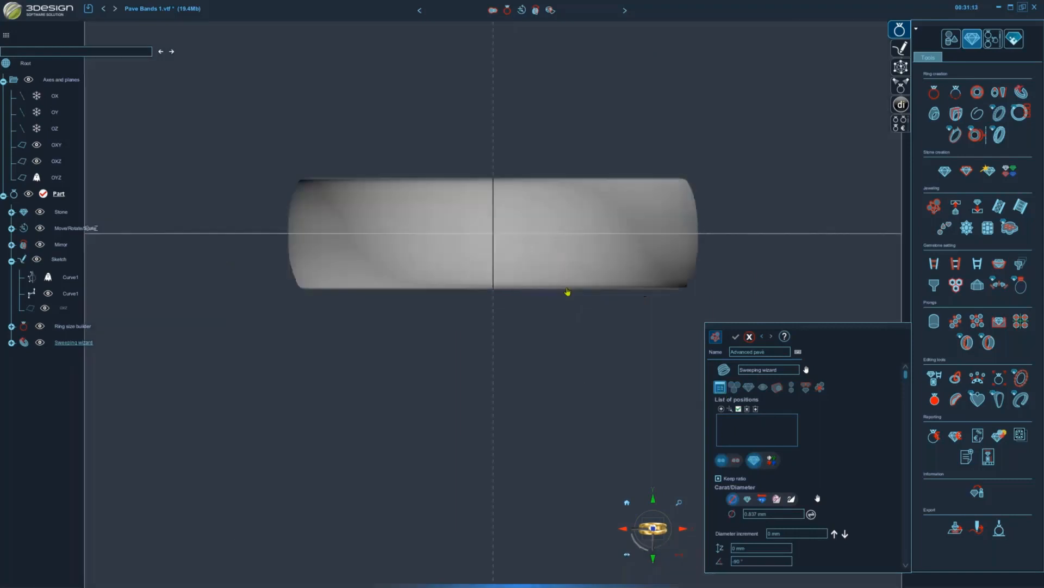
middle_drag(560, 260, 544, 327)
scroll(546, 323, up, 2)
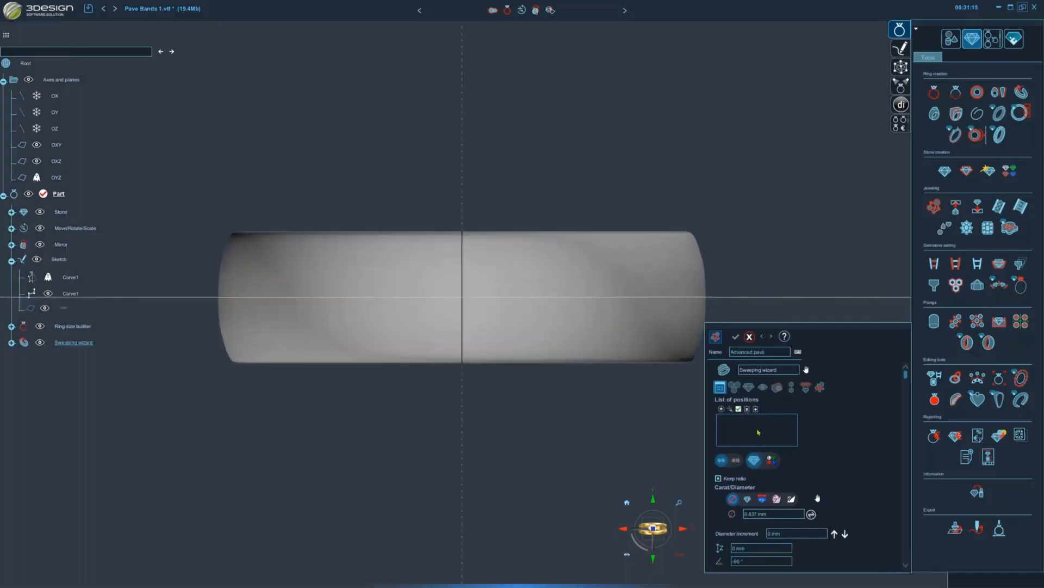
scroll(770, 441, down, 1)
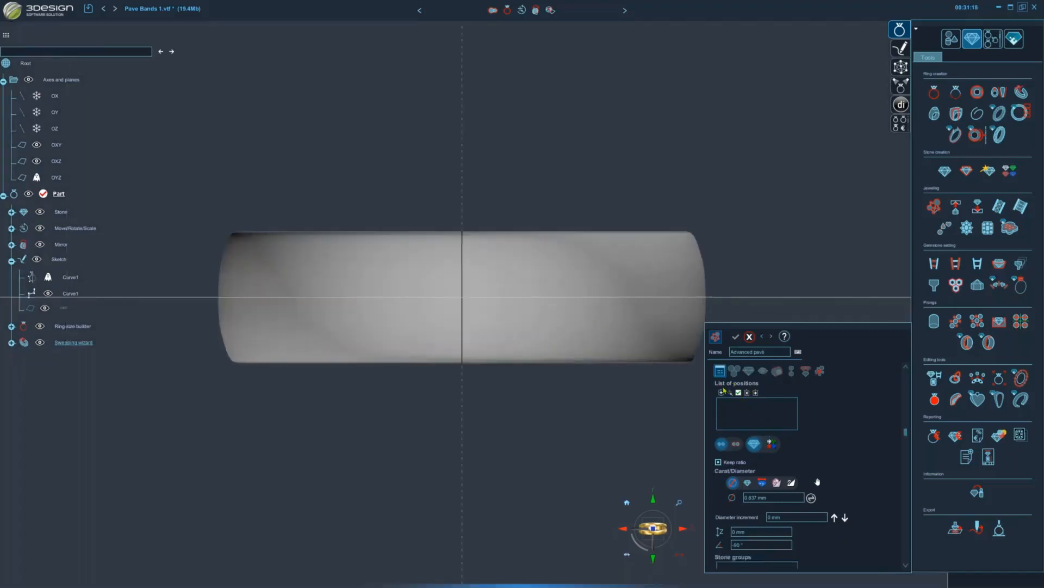
scroll(792, 498, down, 1)
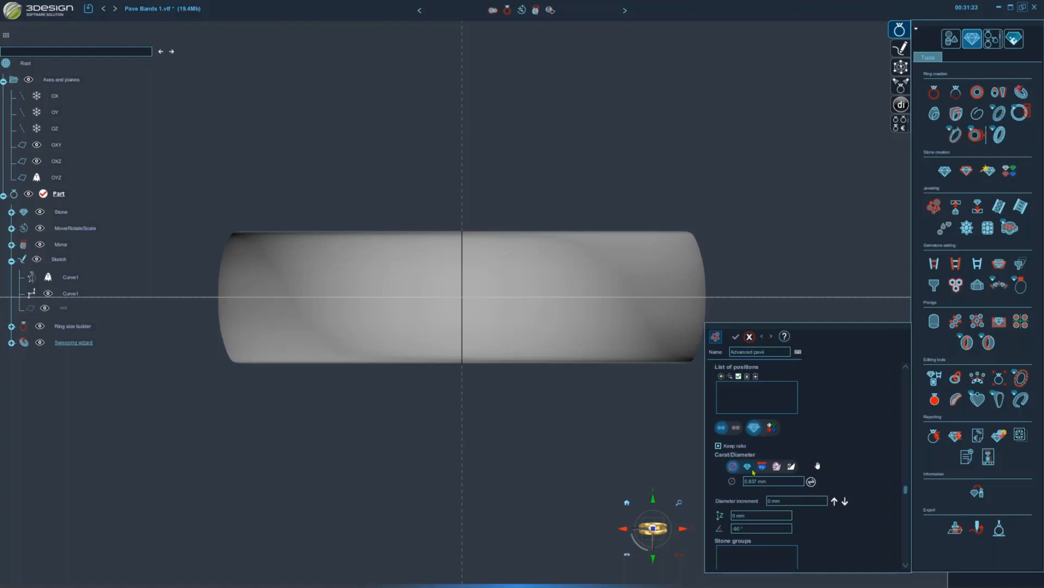
click(747, 467)
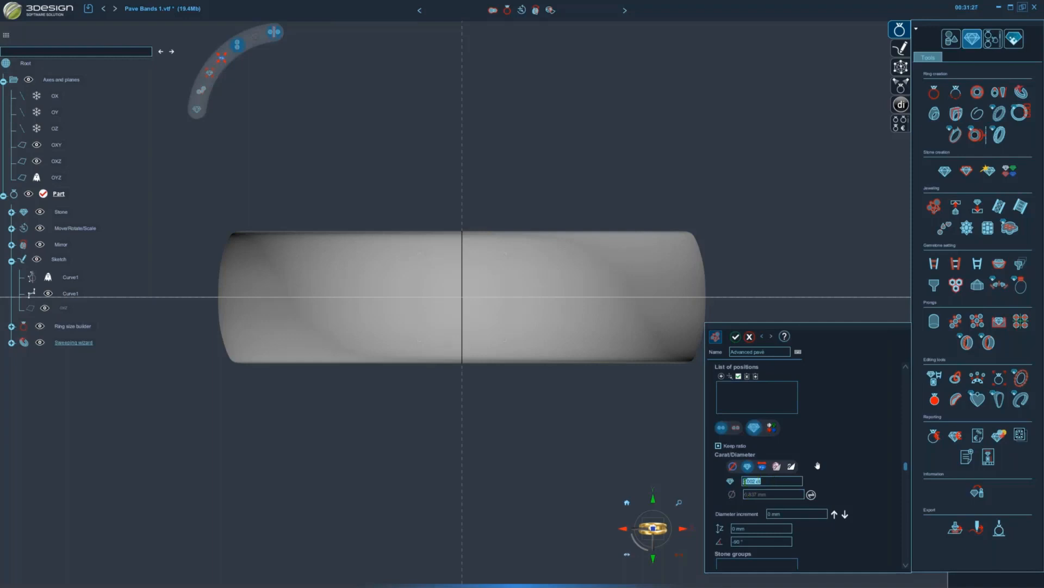
scroll(803, 537, down, 2)
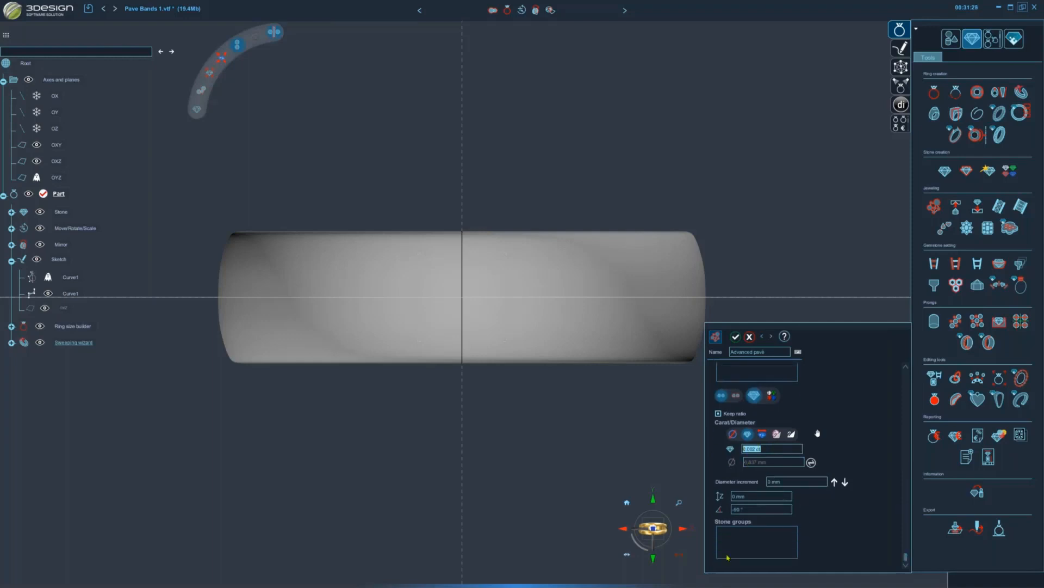
scroll(811, 527, up, 2)
click(776, 480)
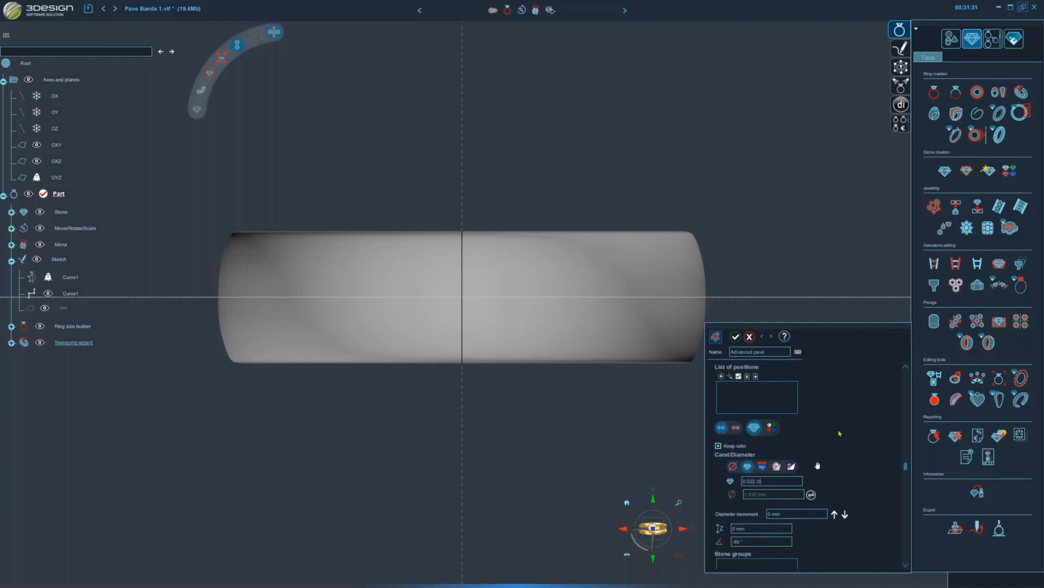
scroll(839, 434, up, 2)
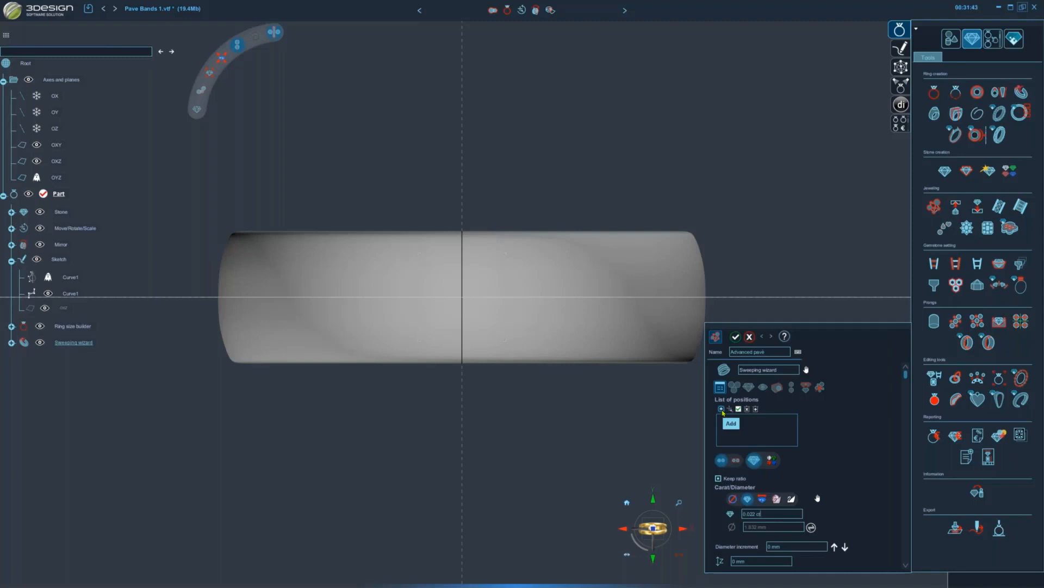
- Try placing a stone on the band with the OYZ symmetry alone, and clear the list of positions
click(723, 412)
click(352, 297)
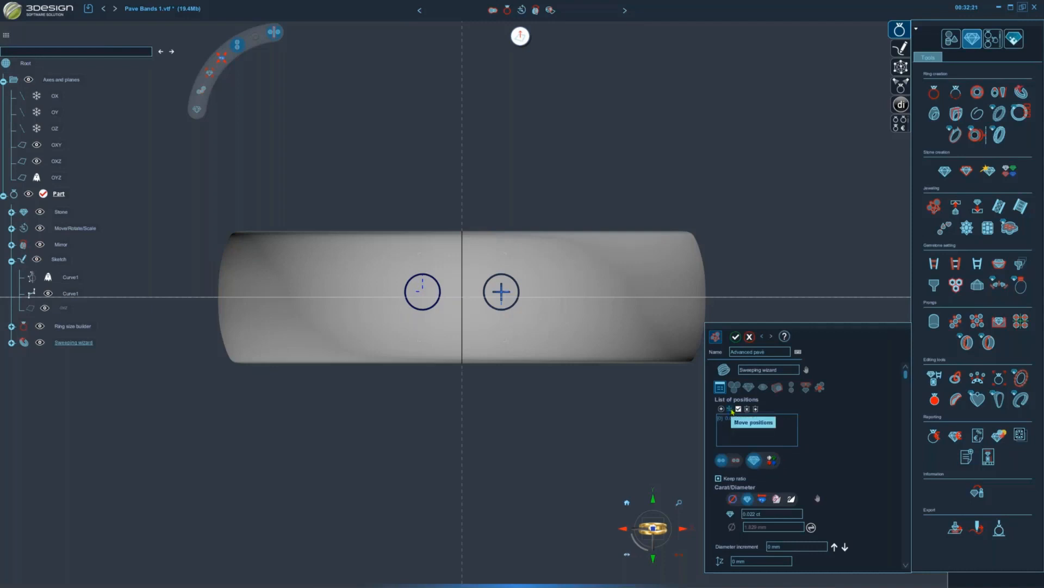
click(739, 409)
click(756, 409)
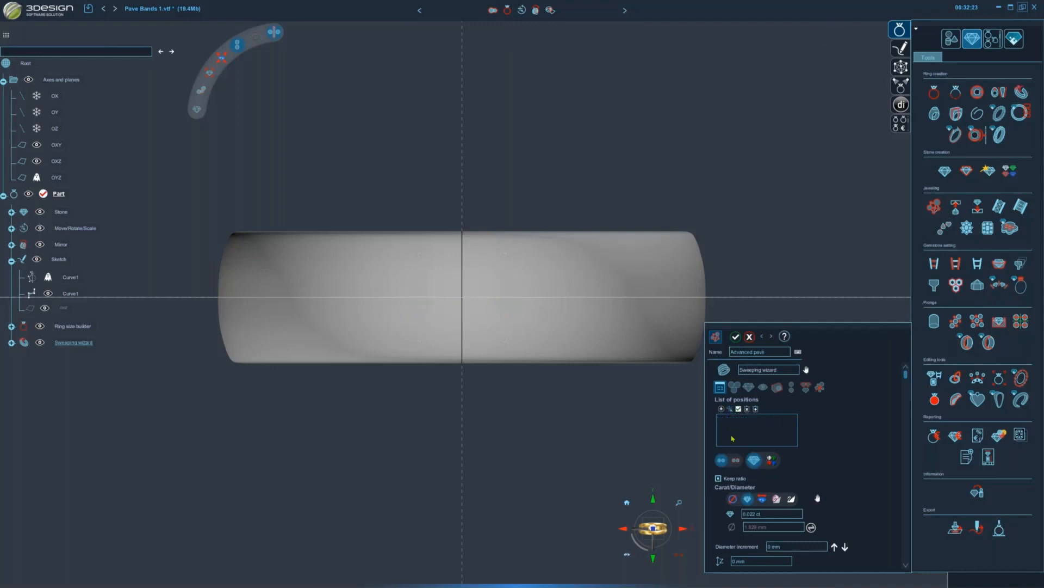
- Add OXZ as a second symmetry plane for the pavé
click(792, 390)
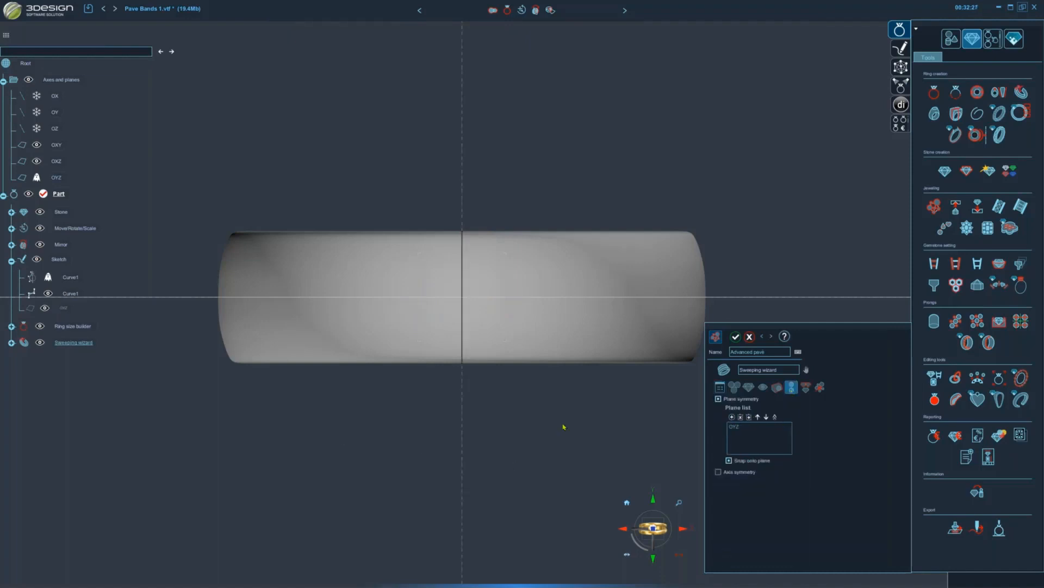
middle_drag(564, 427, 572, 272)
scroll(383, 321, down, 3)
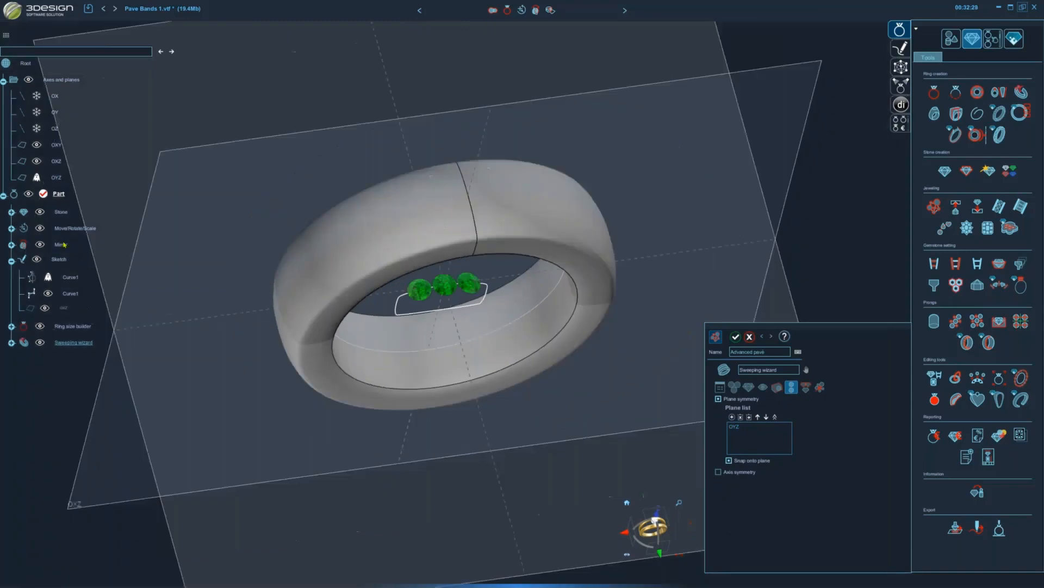
click(56, 161)
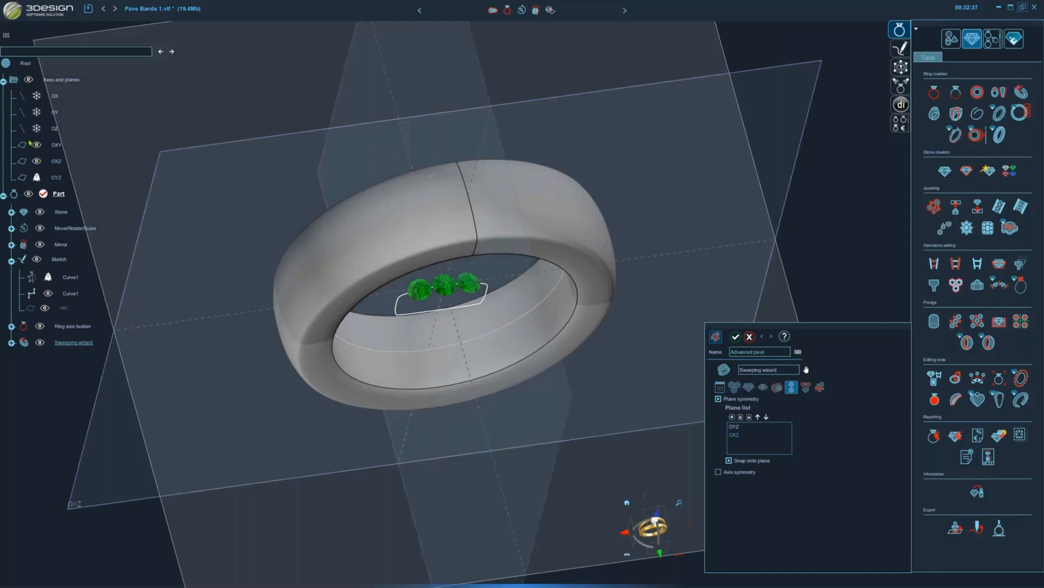
- Hide the OXY plane and show the OYZ plane
right_click(59, 167)
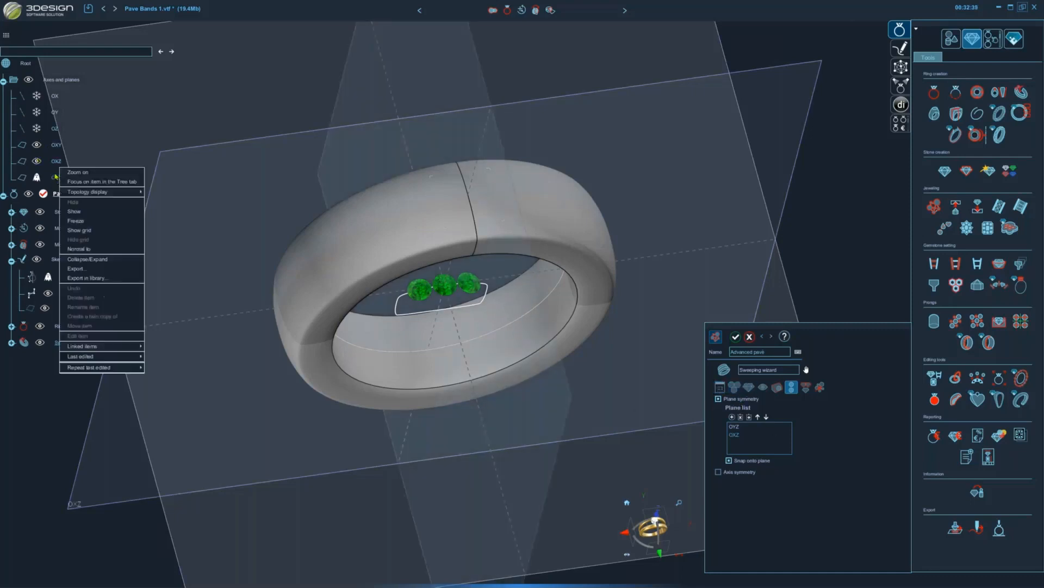
right_click(55, 146)
right_click(55, 144)
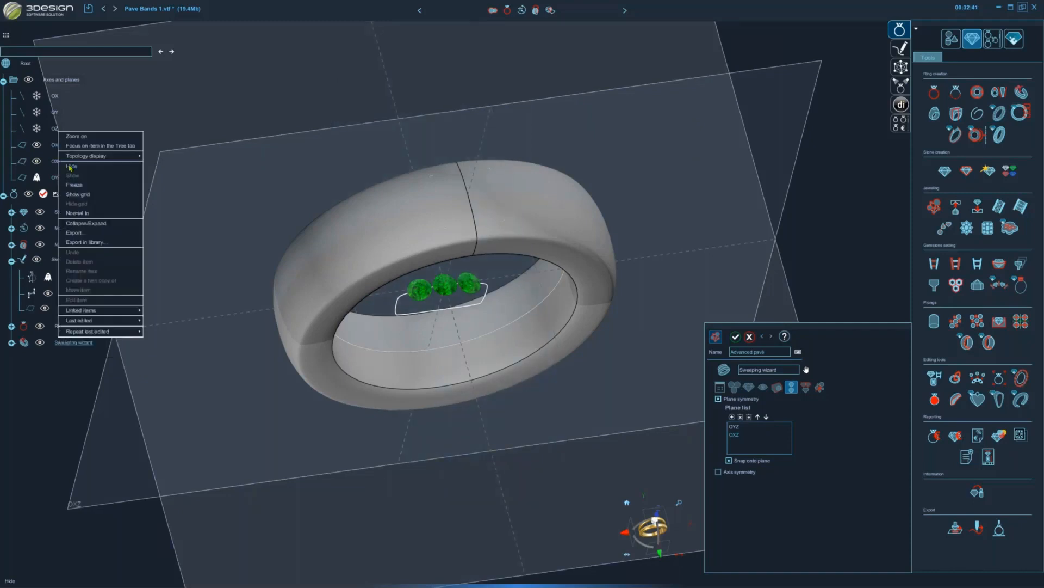
click(71, 167)
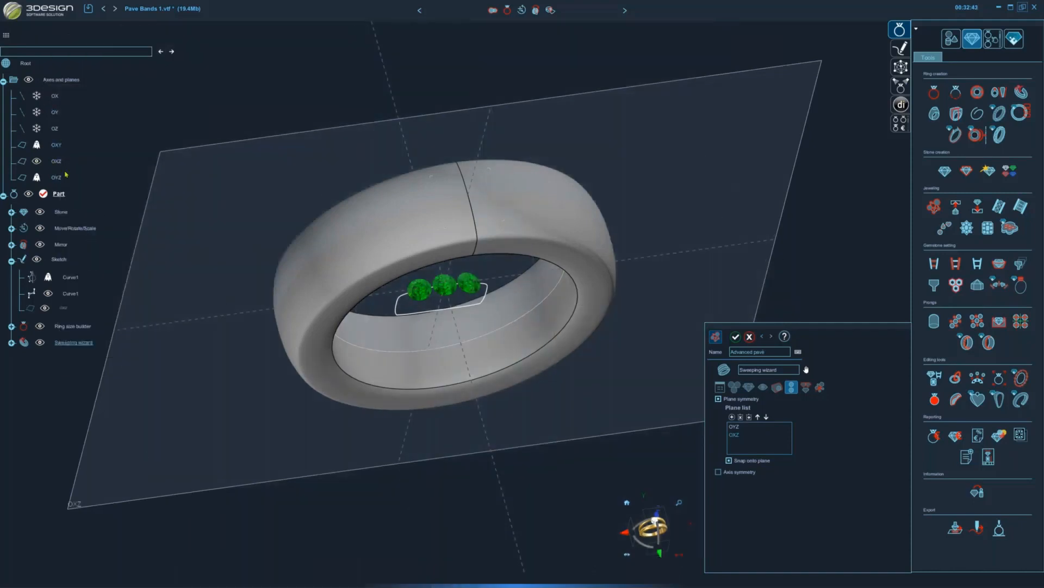
right_click(54, 177)
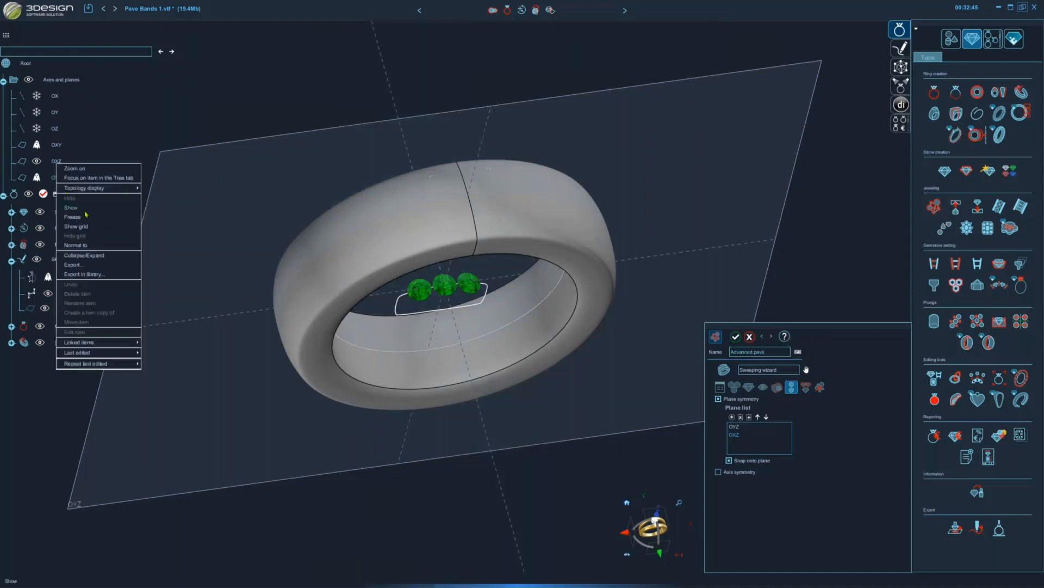
click(84, 210)
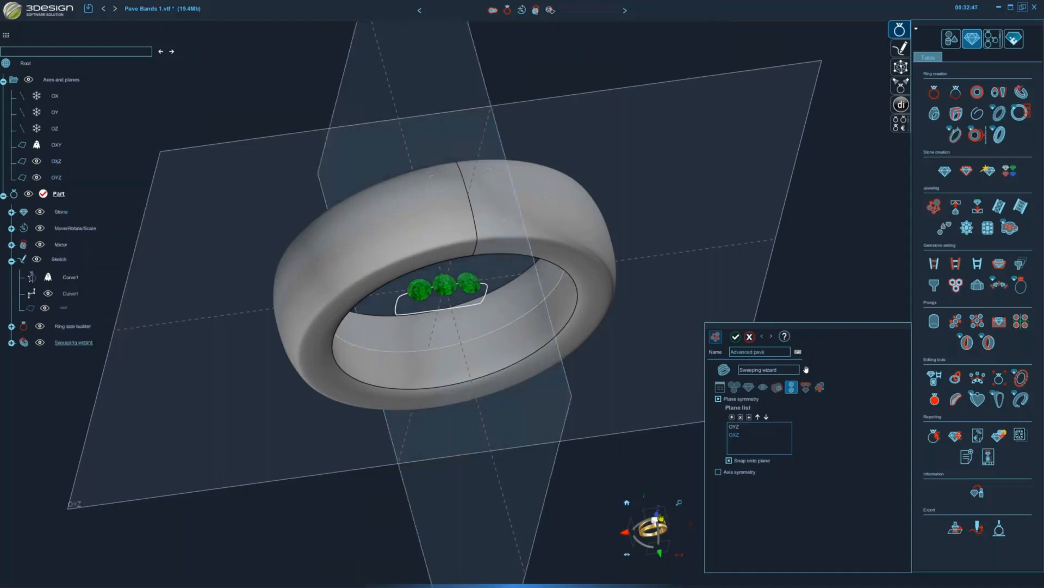
- View the band from above and set the pavé stone weight to 0.02 ct
drag(657, 515, 656, 520)
scroll(520, 376, up, 3)
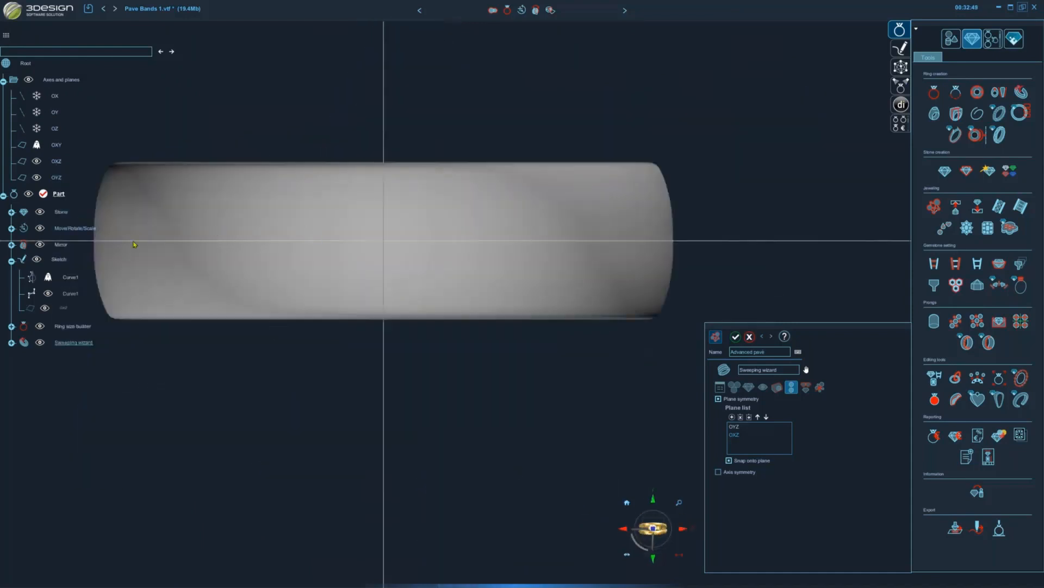
click(720, 387)
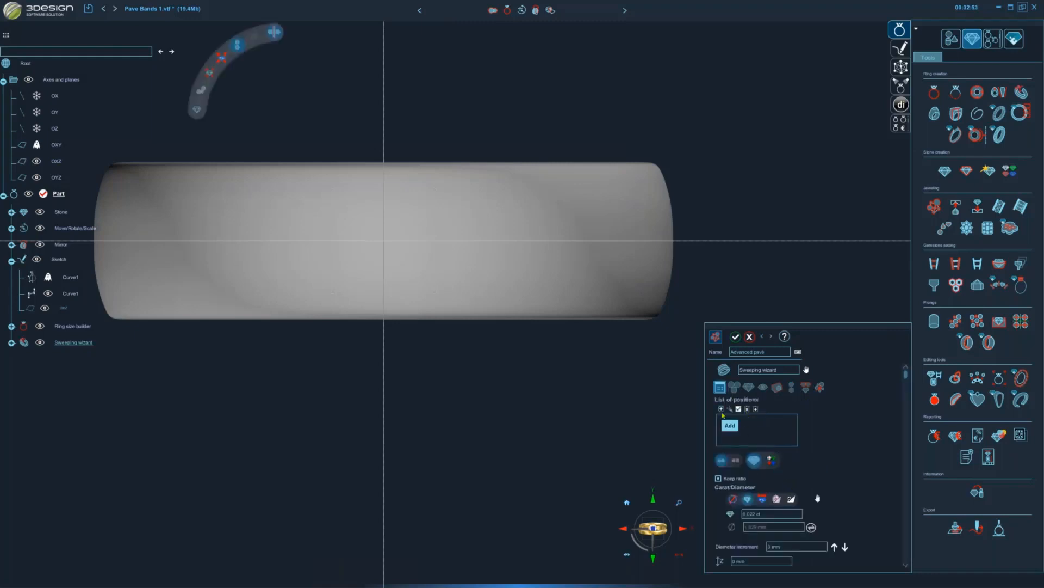
triple_click(768, 513)
text(0.02)
key(Return)
- Place a stone where the two symmetry planes cross and four more side by side along the OXZ centre line
click(721, 409)
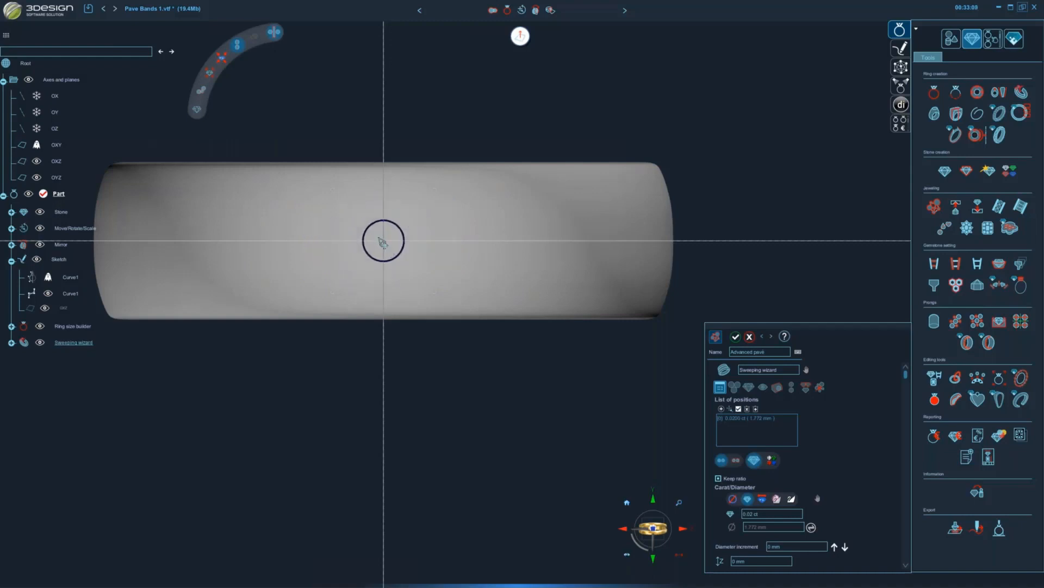
click(383, 241)
click(370, 248)
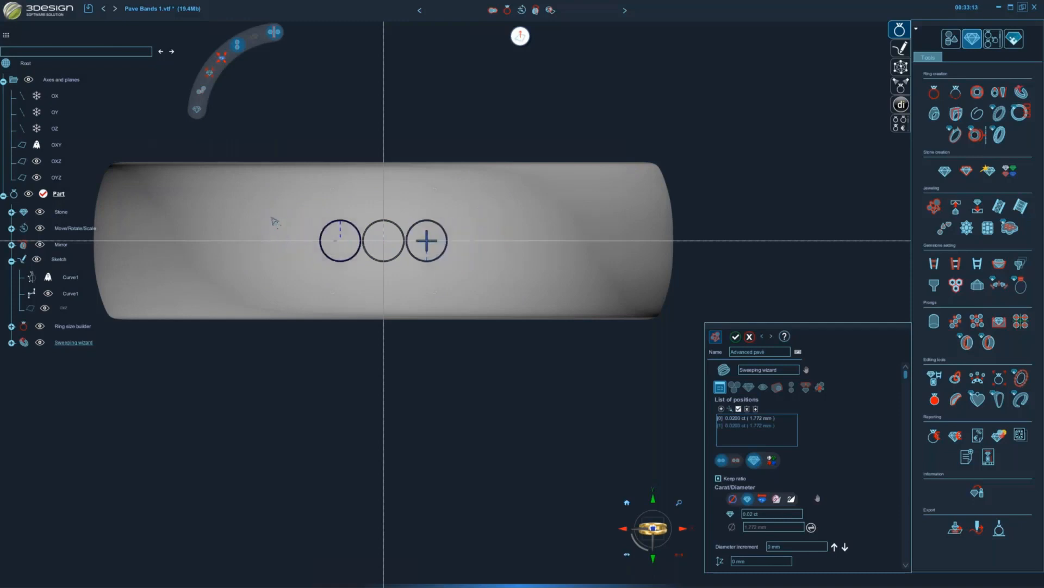
click(317, 242)
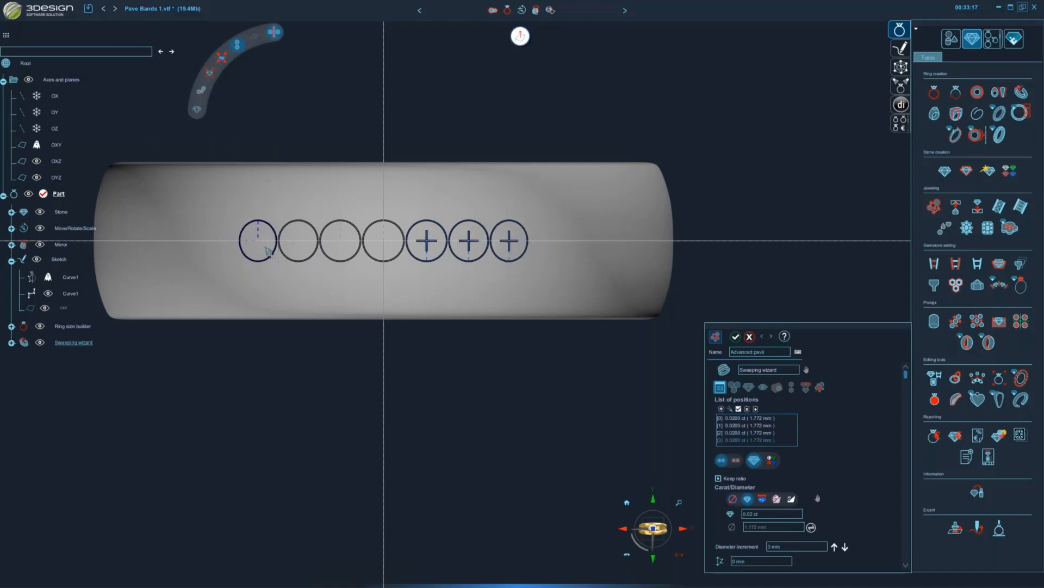
click(222, 254)
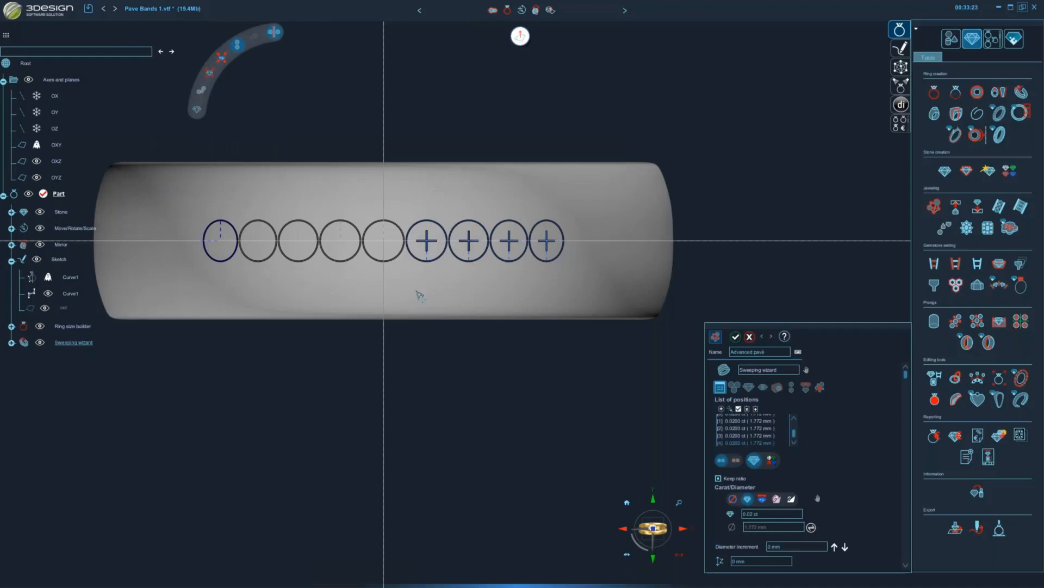
- Continue the centre row with six more 0.02 ct stones along the OXZ line, down the side of the band
middle_drag(245, 291, 321, 245)
drag(307, 256, 381, 248)
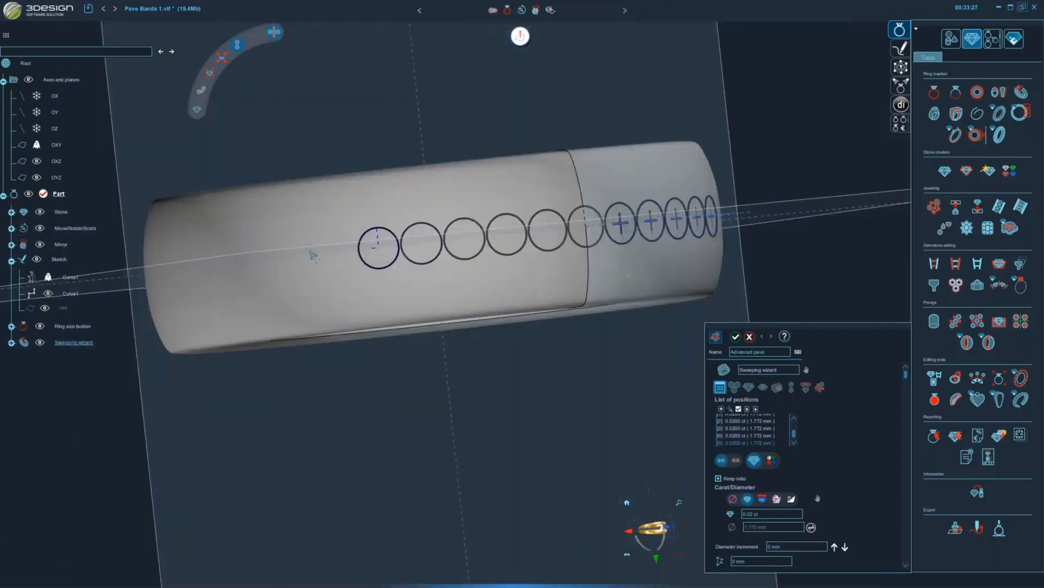
drag(310, 252, 347, 259)
drag(256, 262, 307, 266)
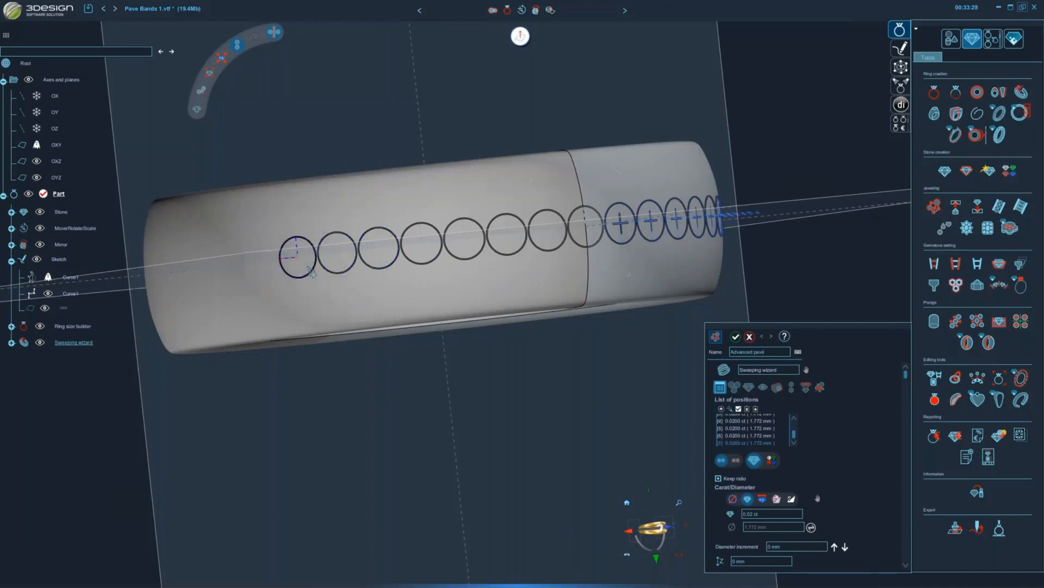
drag(226, 270, 264, 266)
click(229, 273)
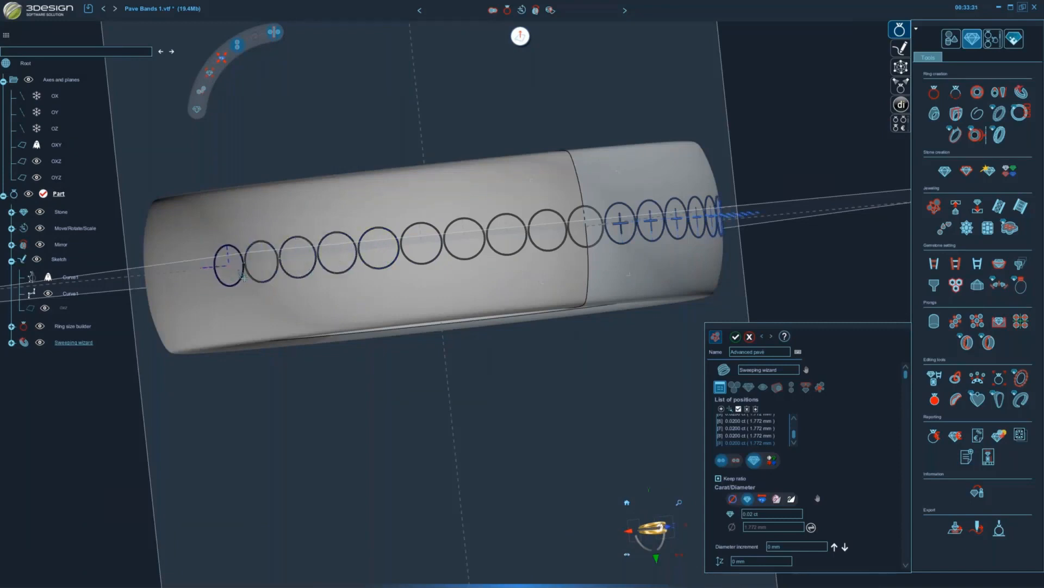
drag(188, 278, 204, 274)
- Remove the last two stones at the end of the centre row
middle_drag(464, 388, 400, 326)
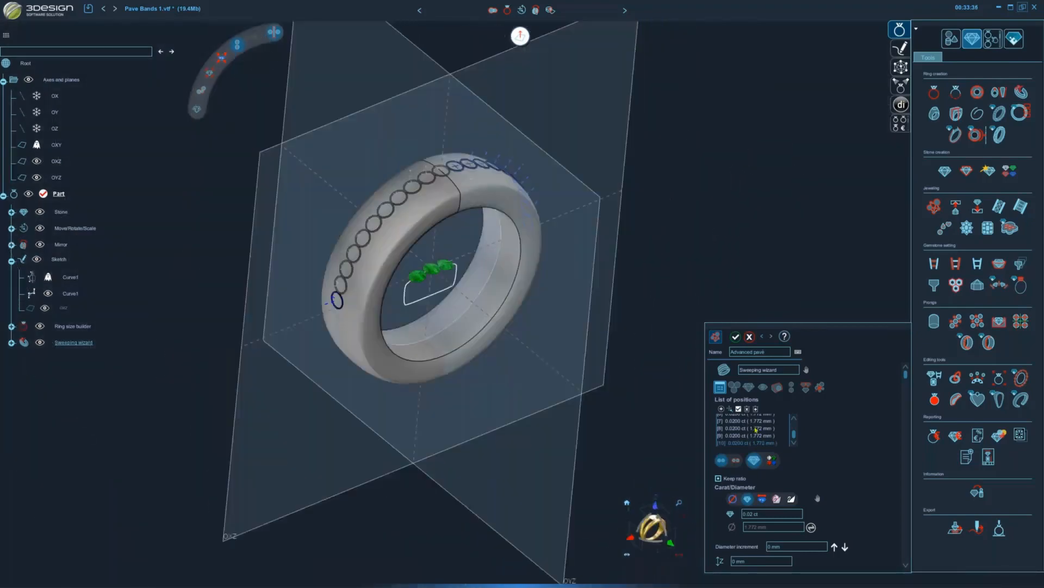
click(731, 409)
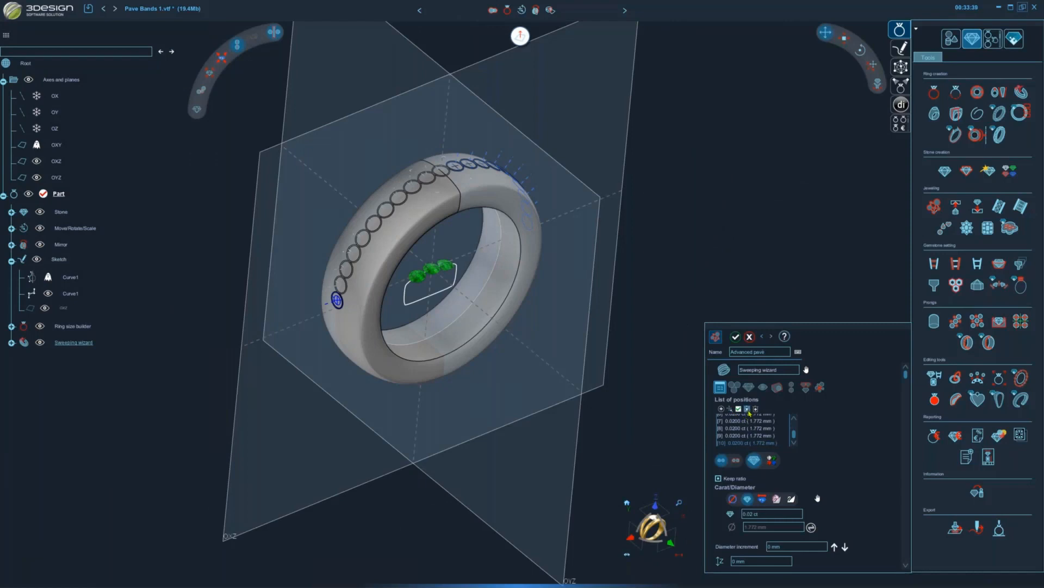
click(748, 409)
mouse_move(451, 344)
middle_down()
mouse_move(478, 331)
mouse_move(449, 339)
middle_up()
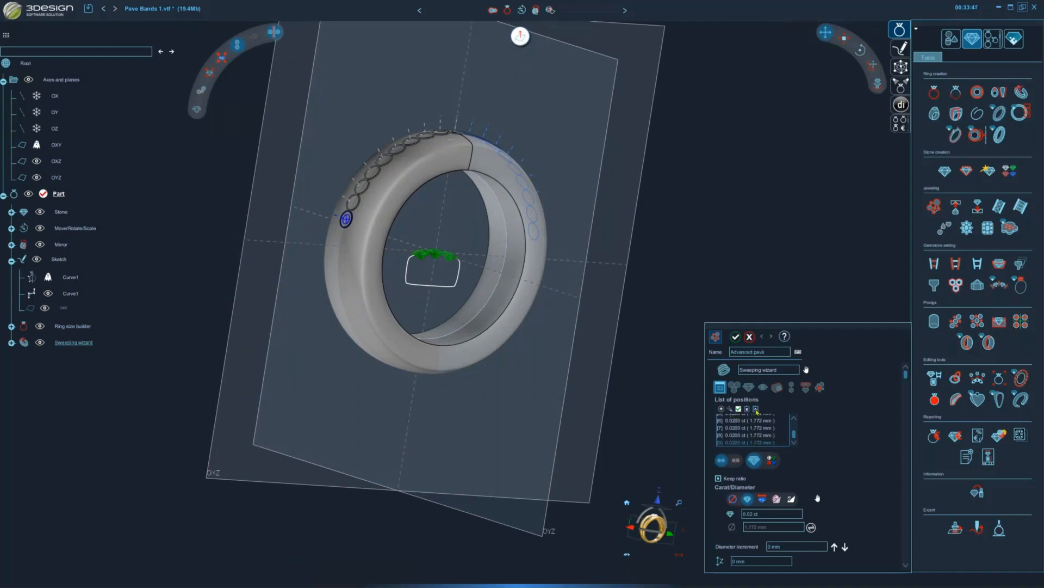
click(747, 409)
- View the band from above and place six 0.02 ct stones in a side row nested against the centre row
middle_drag(426, 363, 574, 423)
click(656, 514)
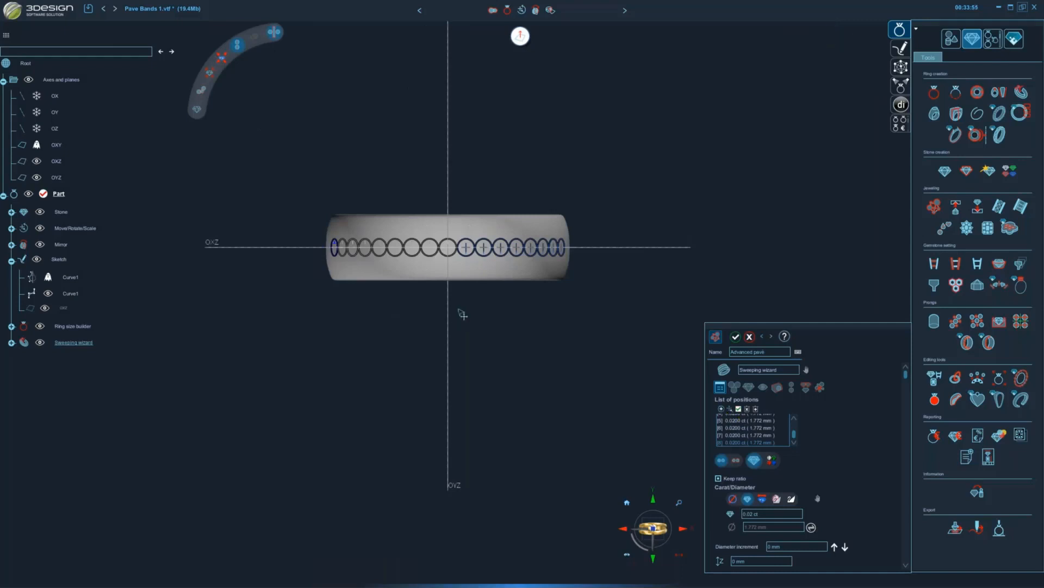
scroll(461, 310, up, 2)
click(420, 247)
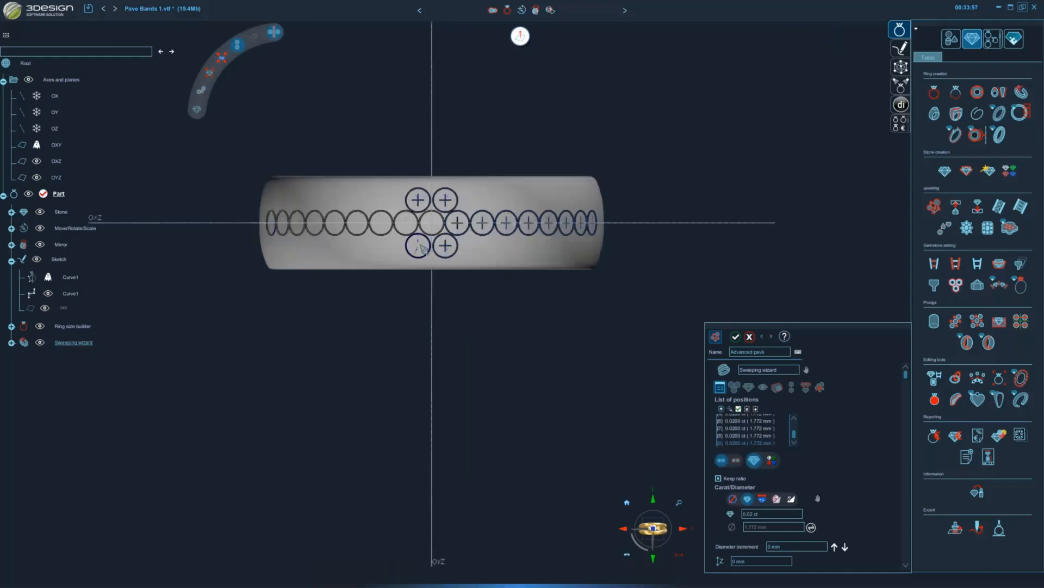
click(384, 251)
click(375, 251)
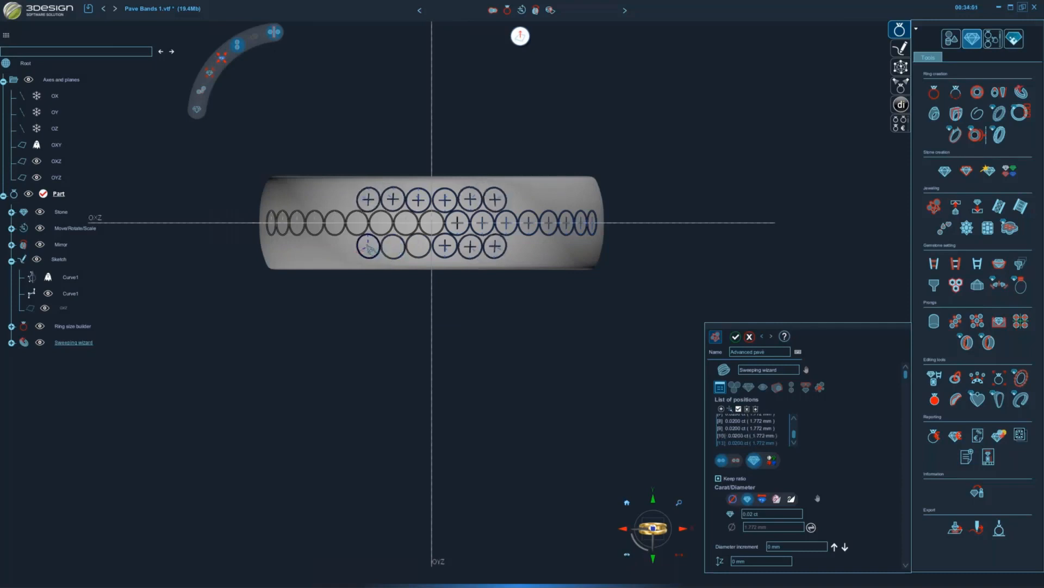
click(348, 251)
mouse_move(336, 253)
mouse_down()
mouse_move(351, 259)
mouse_move(337, 254)
mouse_up()
drag(357, 253, 314, 250)
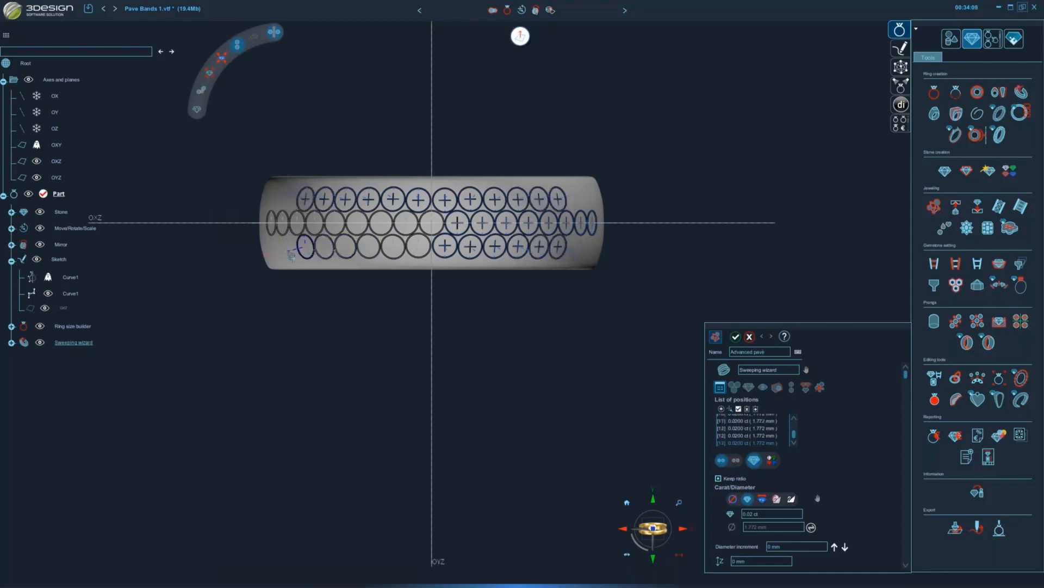
- Extend the side row with two more 0.02 ct stones down the side of the band, reaching the end of the centre row
middle_drag(529, 288, 594, 262)
click(398, 221)
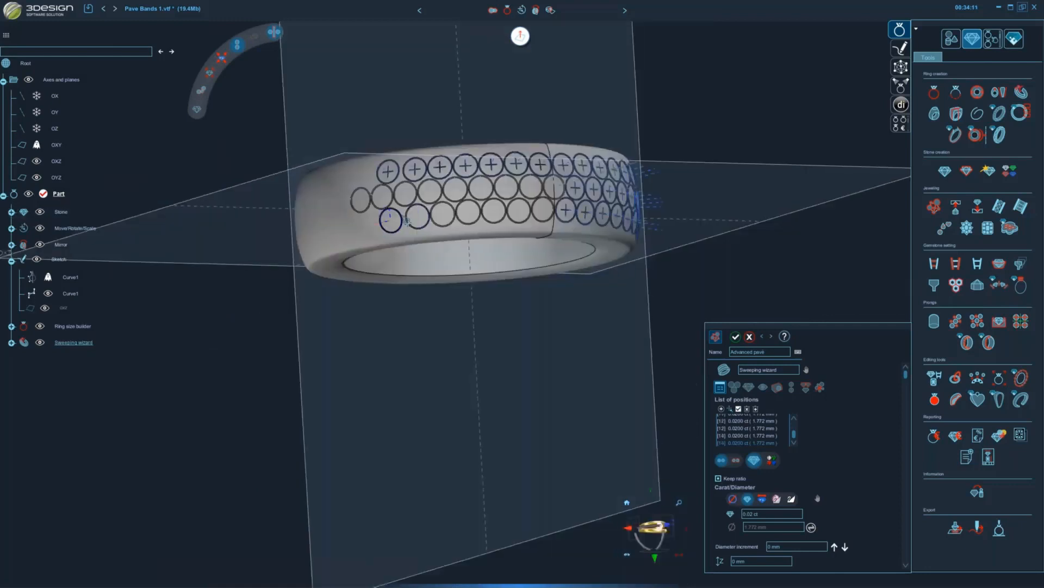
mouse_move(390, 218)
mouse_down()
mouse_move(364, 224)
mouse_move(396, 220)
mouse_move(368, 217)
mouse_move(376, 220)
mouse_up()
click(360, 229)
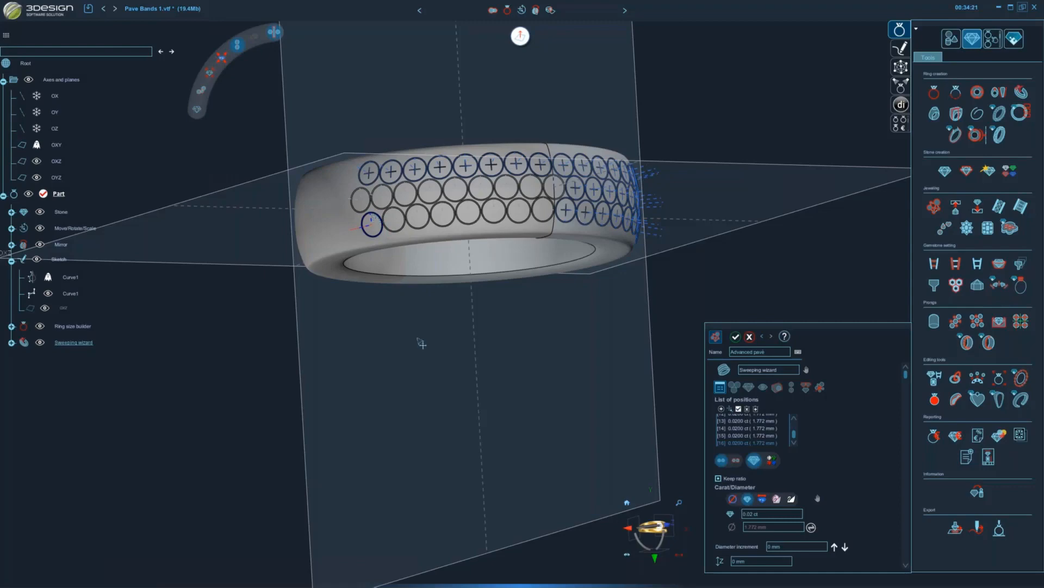
- Check the last side-row stone up close with Move positions active and confirm the Advanced pavé
middle_drag(495, 366, 560, 310)
scroll(556, 314, up, 4)
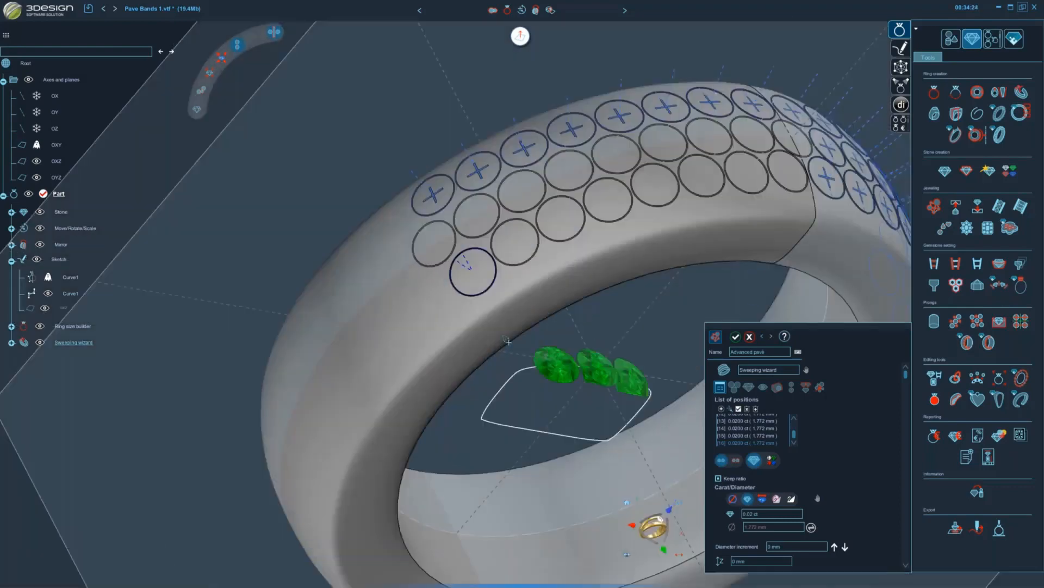
scroll(508, 341, up, 2)
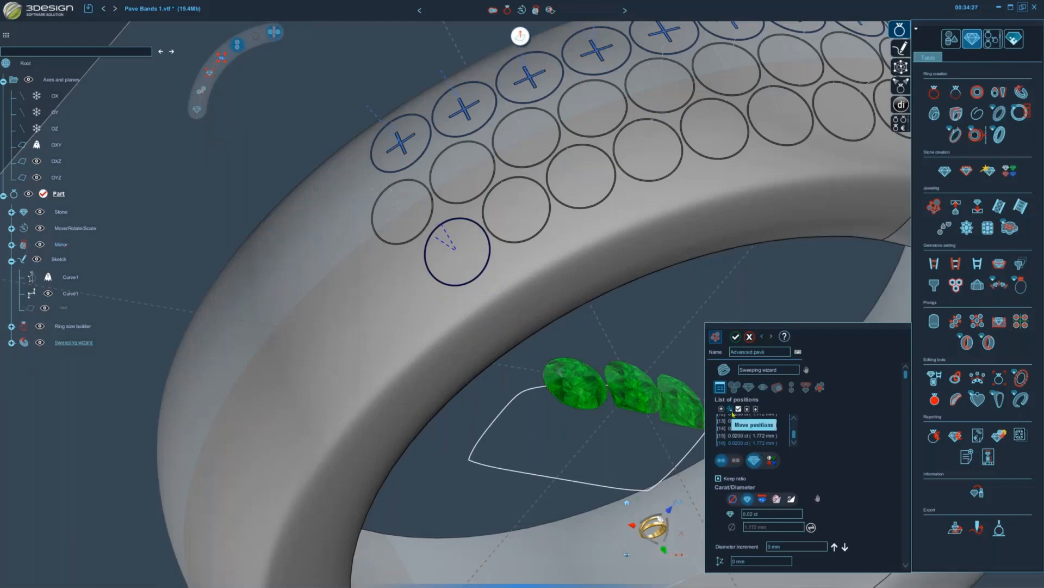
click(731, 411)
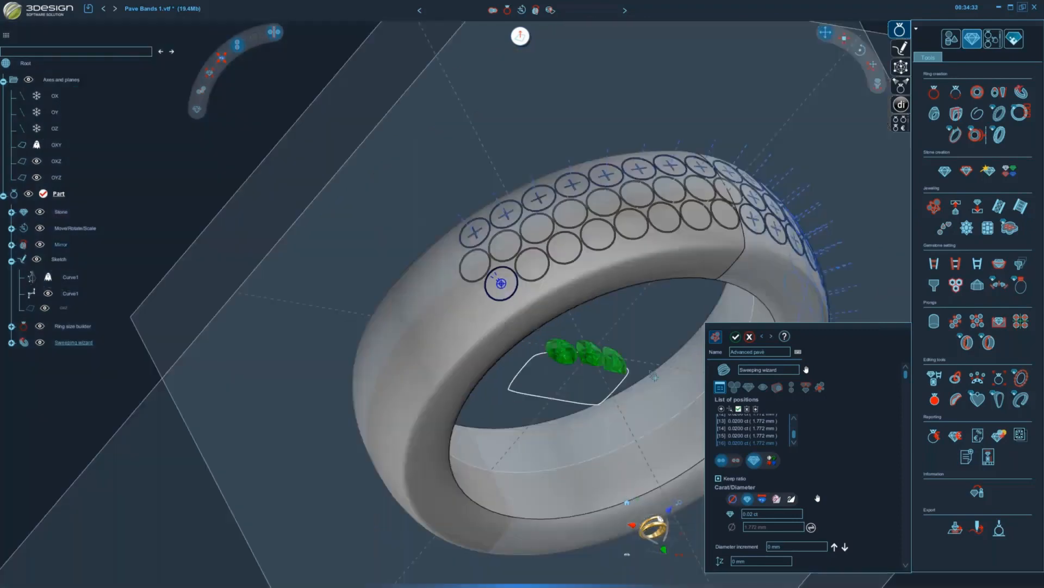
middle_drag(524, 263, 253, 326)
middle_drag(669, 365, 630, 367)
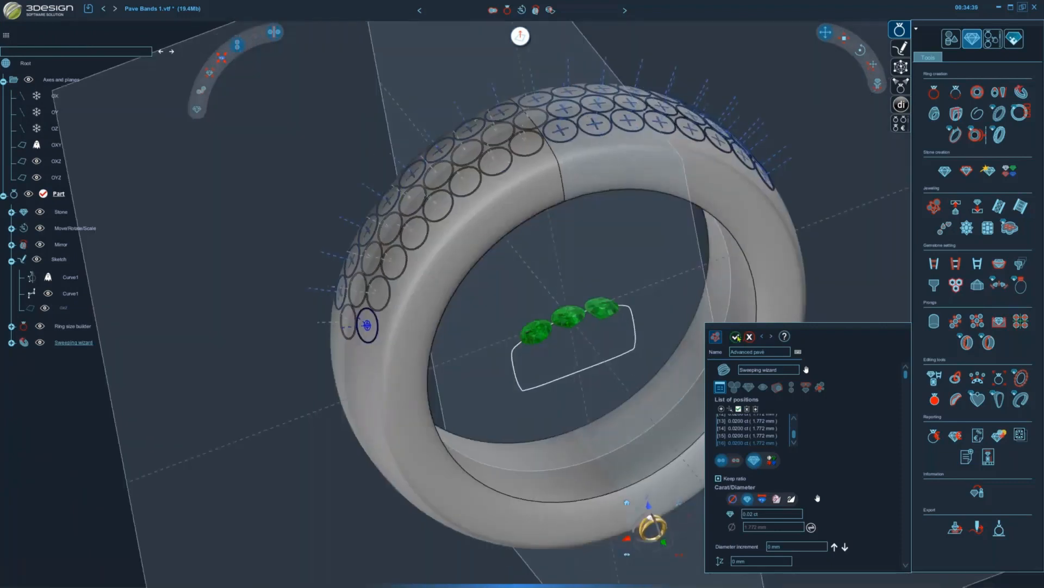
click(736, 336)
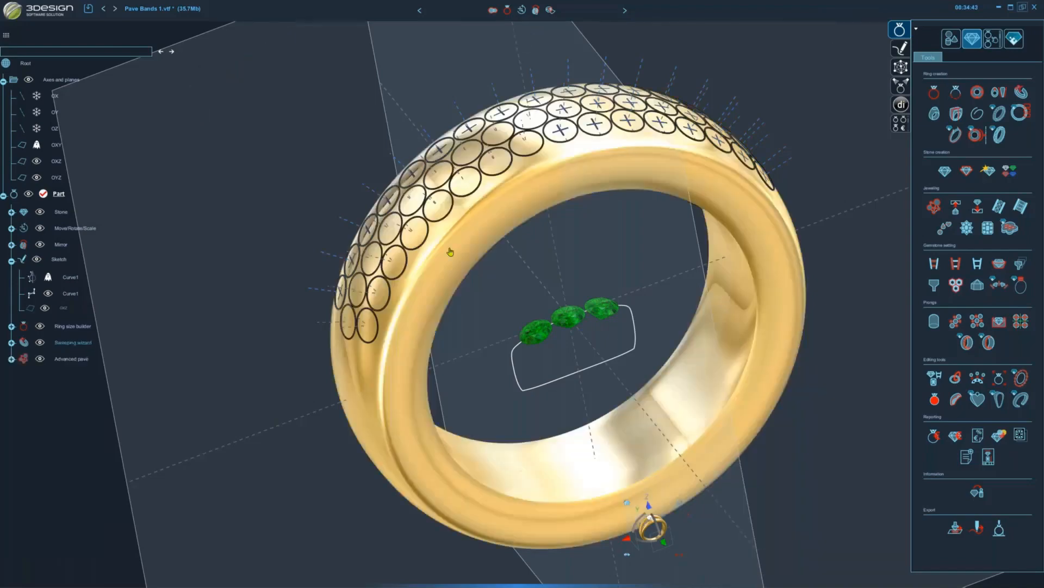
- Delete the moved and mirrored stone copies on either side of the central stone above the profile sketch
scroll(454, 186, down, 5)
middle_drag(512, 354, 550, 374)
scroll(550, 374, up, 4)
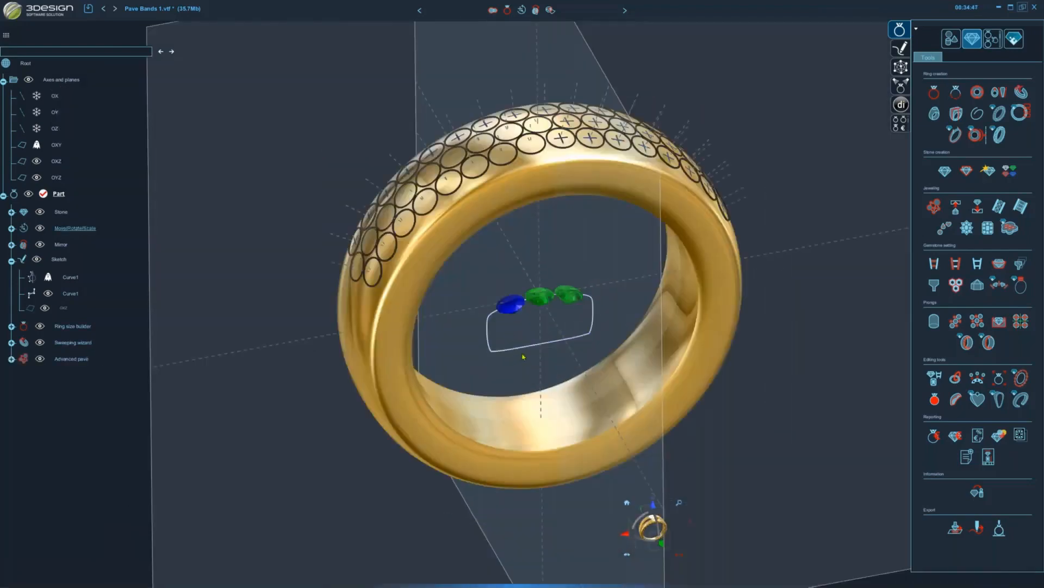
key(Delete)
click(532, 308)
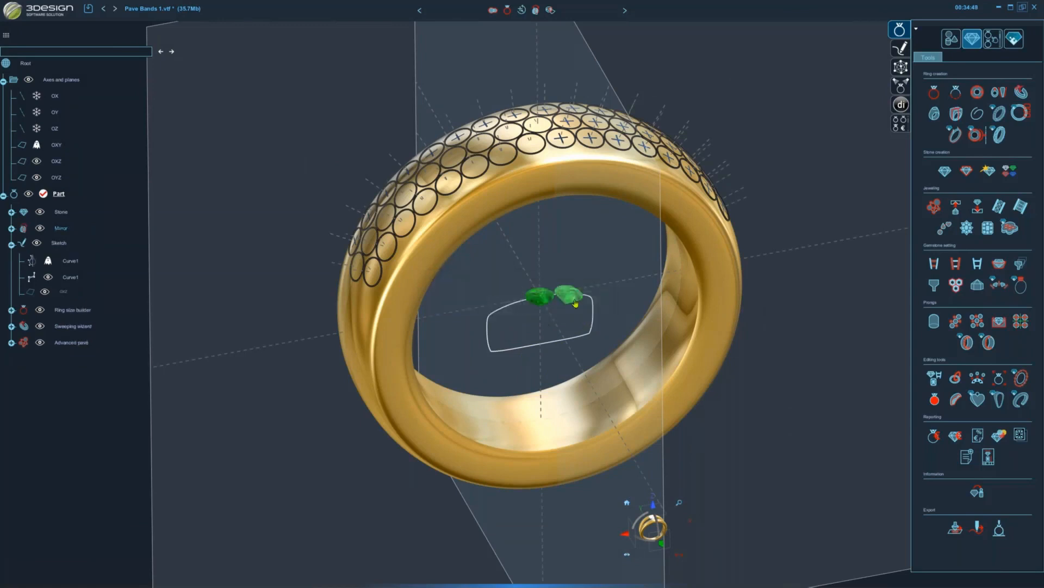
key(Delete)
- Duplicate the remaining stone onto all the Advanced pavé positions with Jeweling
click(536, 308)
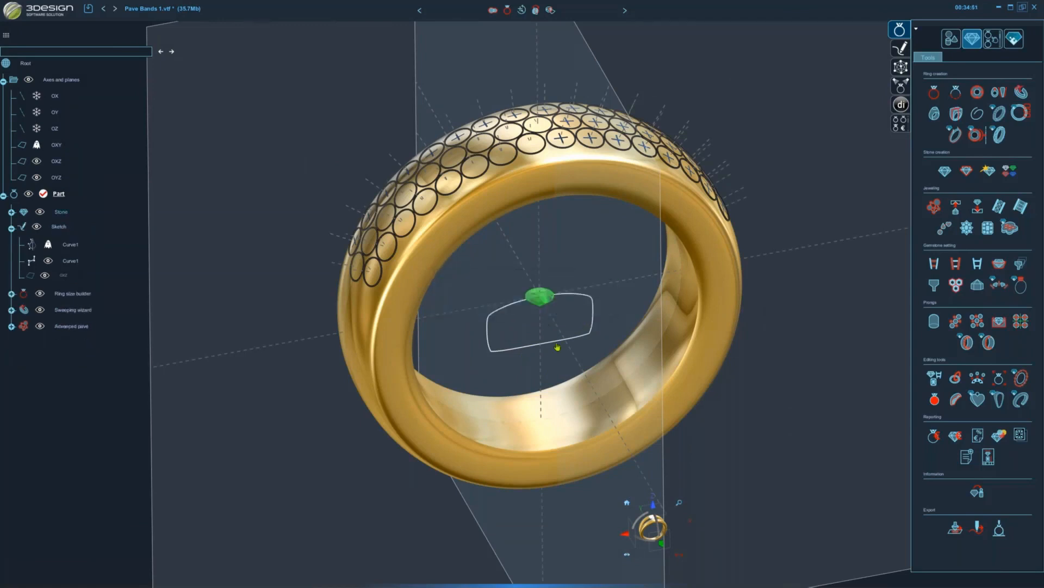
click(538, 299)
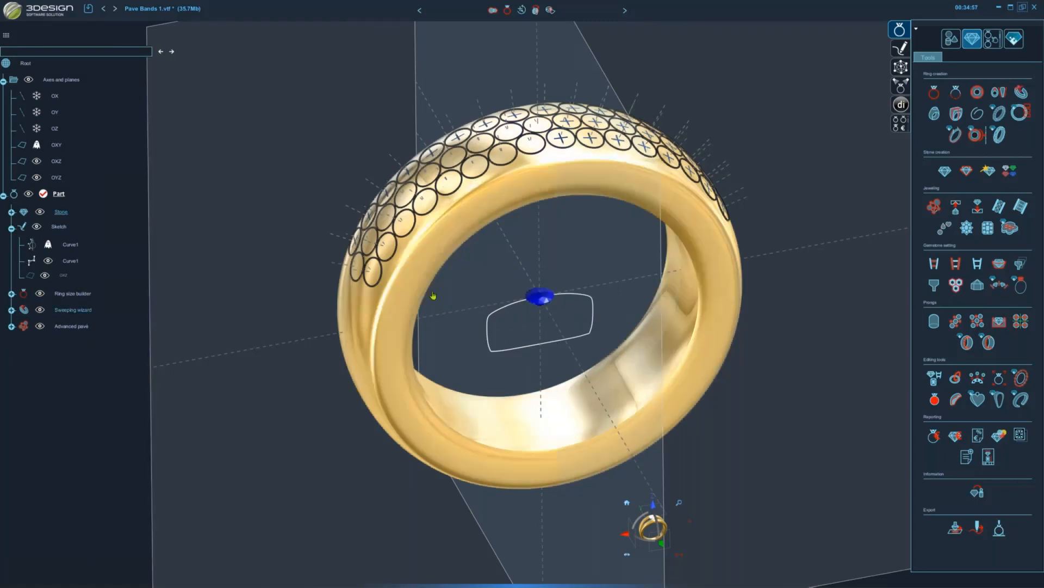
click(550, 145)
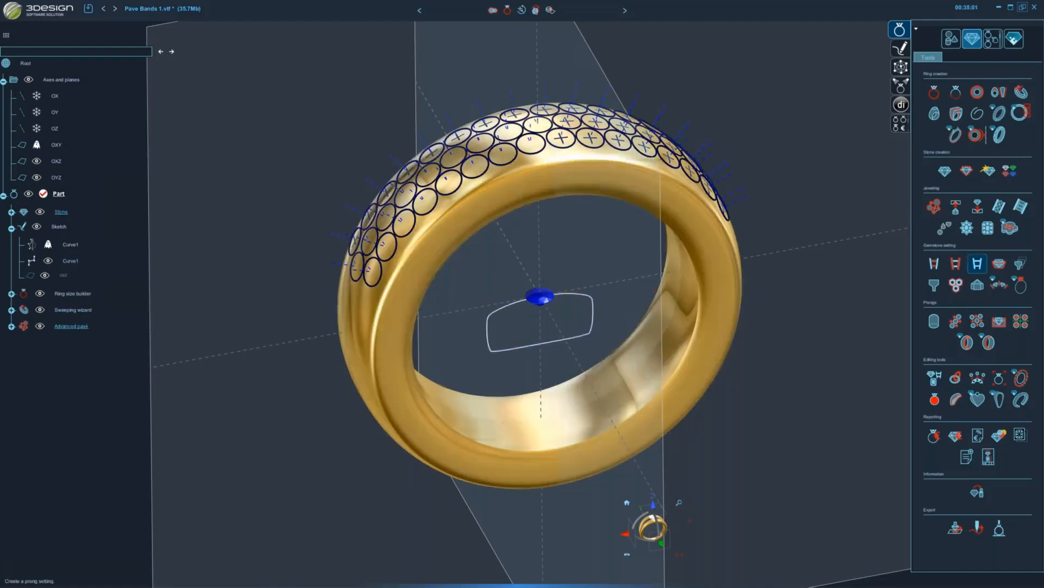
click(977, 207)
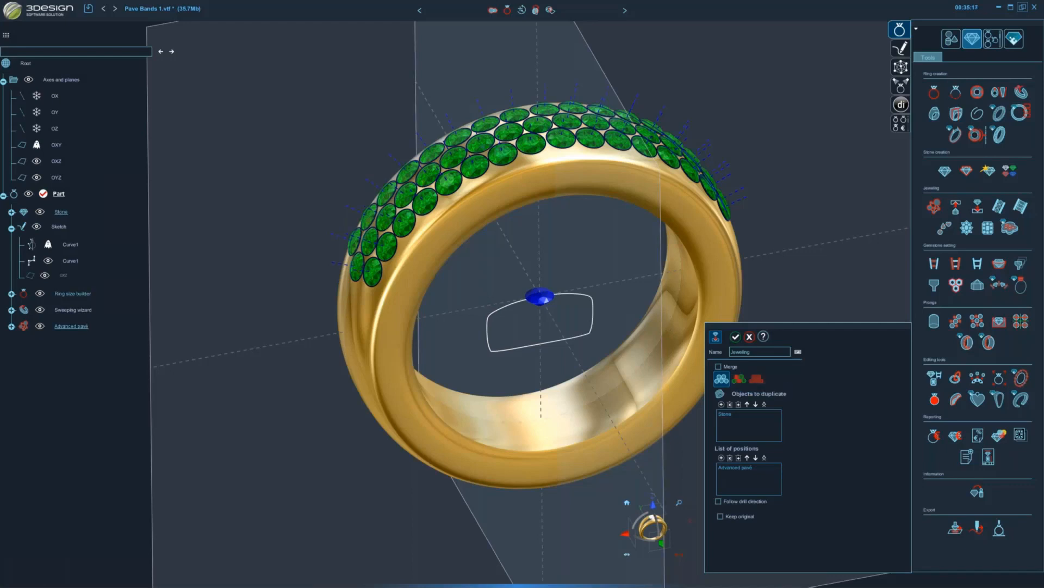
click(736, 337)
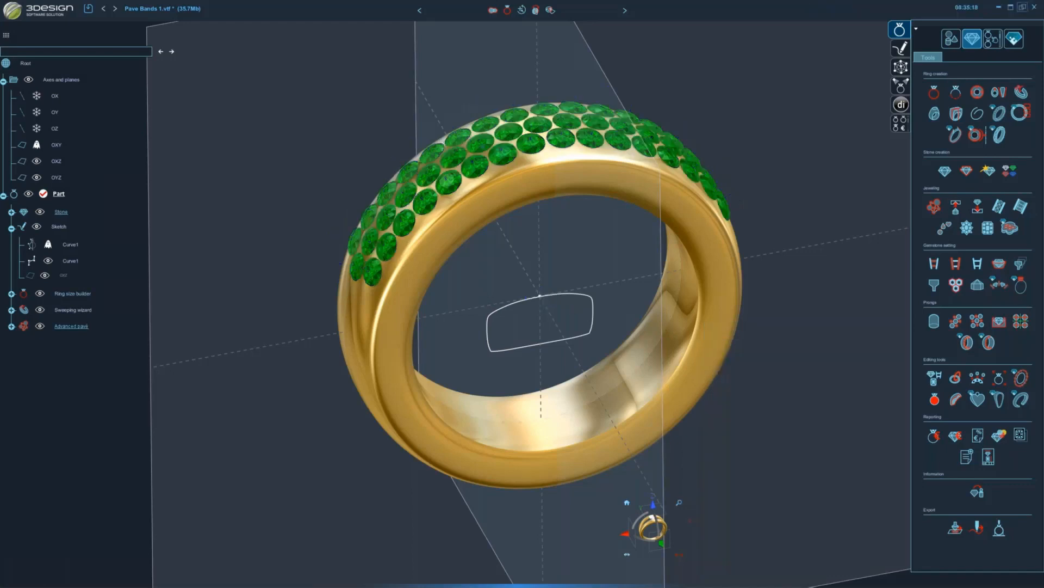
- Reopen the Advanced pavé inside the Jeweling feature for editing
scroll(386, 219, up, 5)
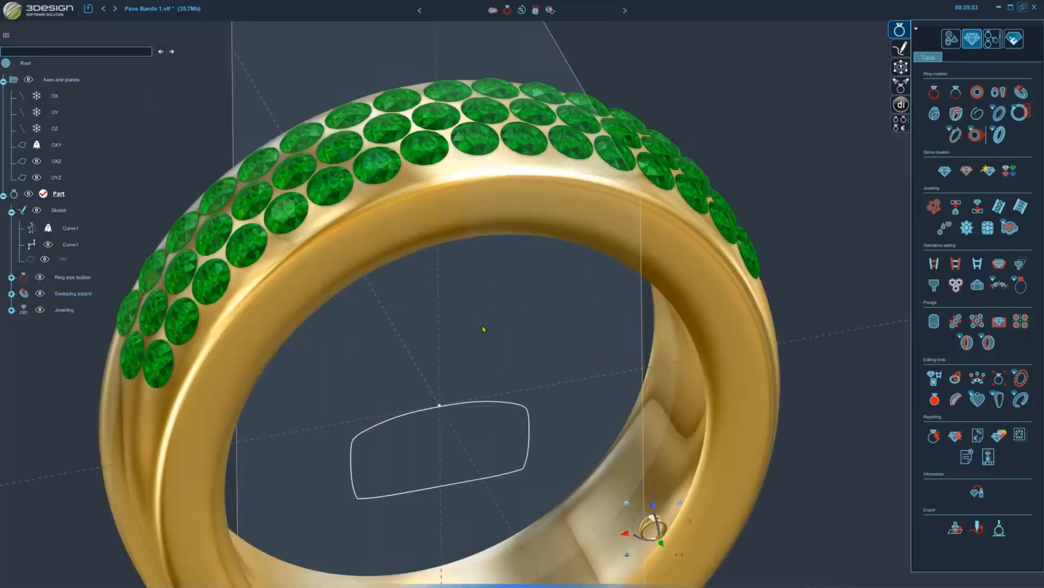
middle_drag(483, 328, 469, 283)
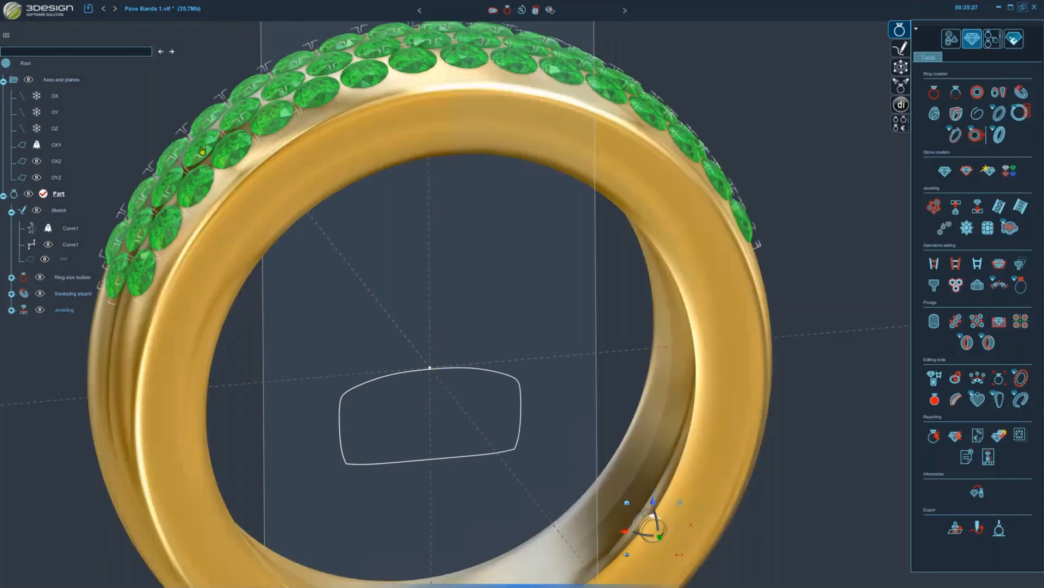
middle_drag(434, 282, 511, 256)
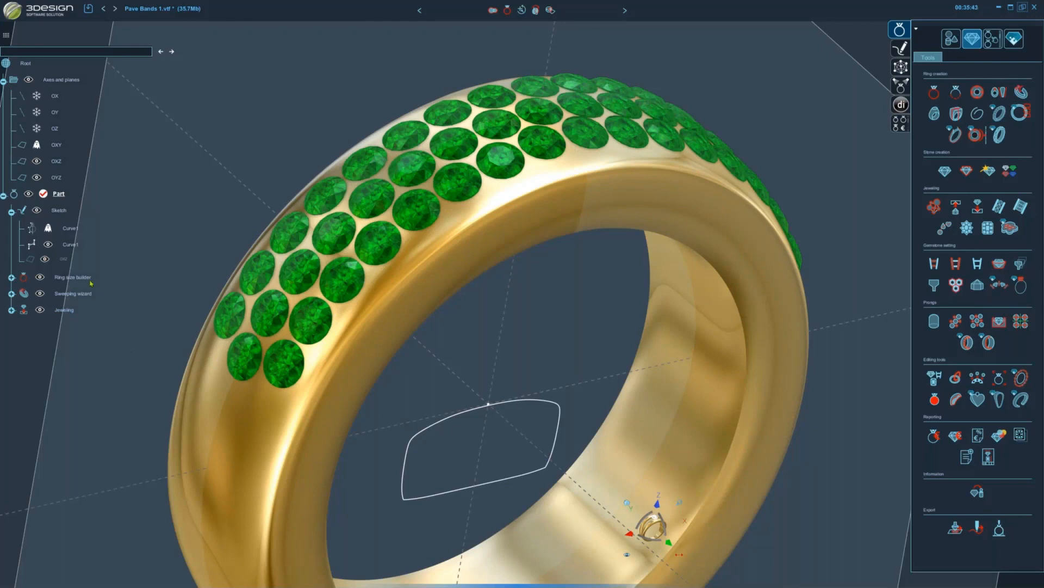
click(11, 310)
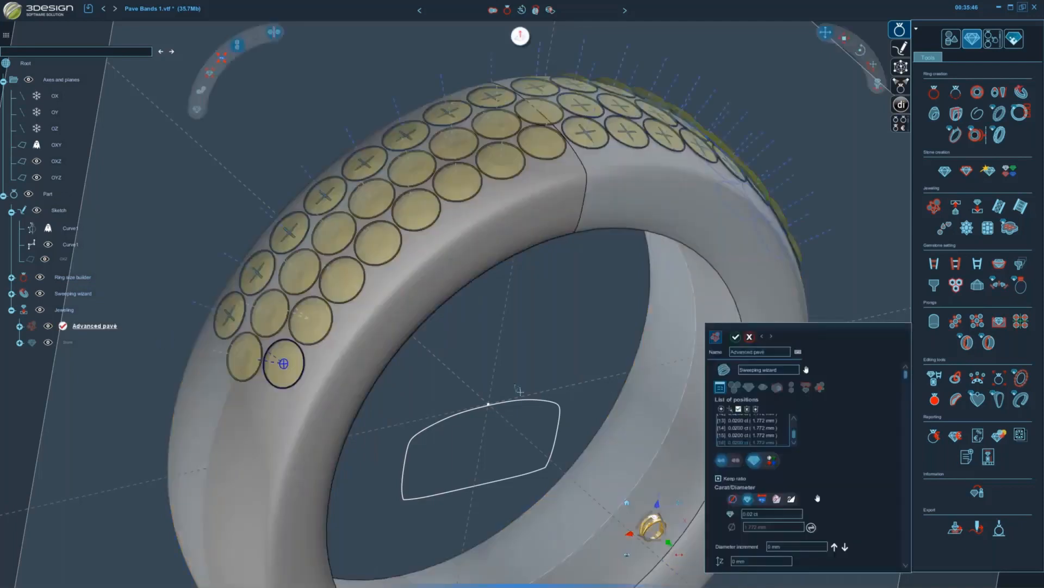
scroll(809, 443, down, 2)
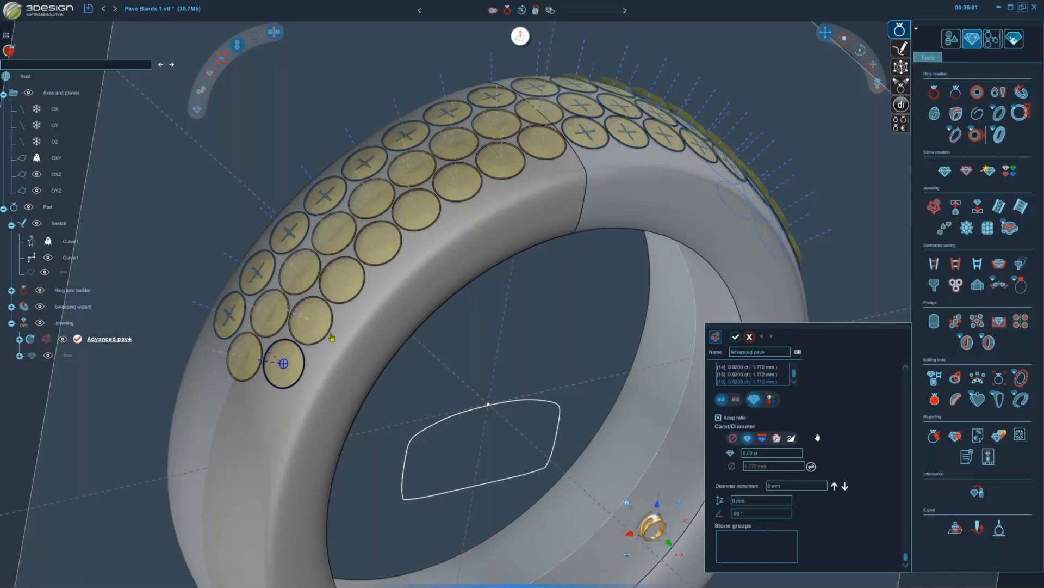
- Select all the stone positions in the Advanced pavé's list of positions
key(Up)
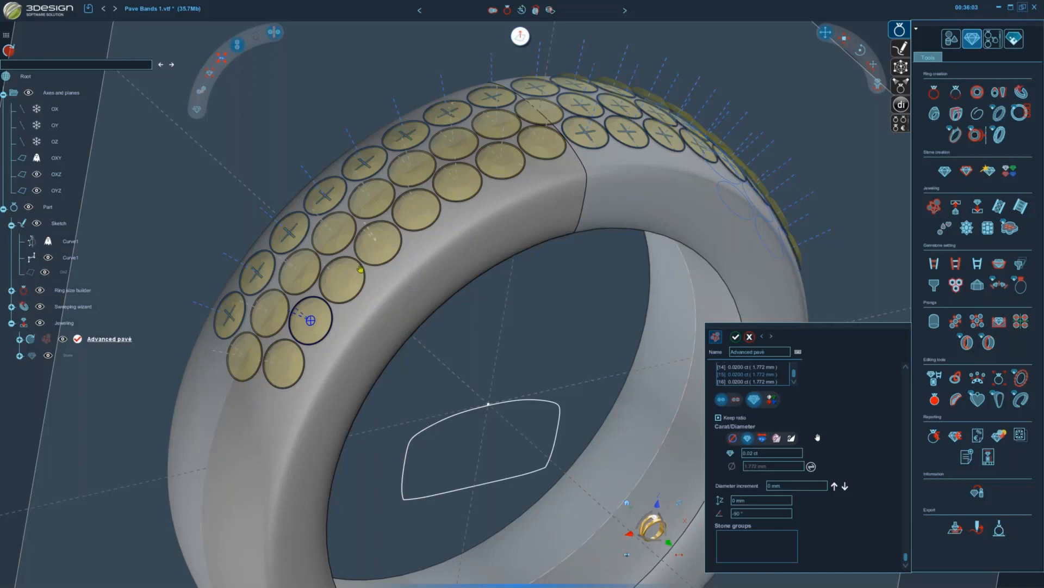
scroll(752, 376, up, 2)
ctrl+click(747, 371)
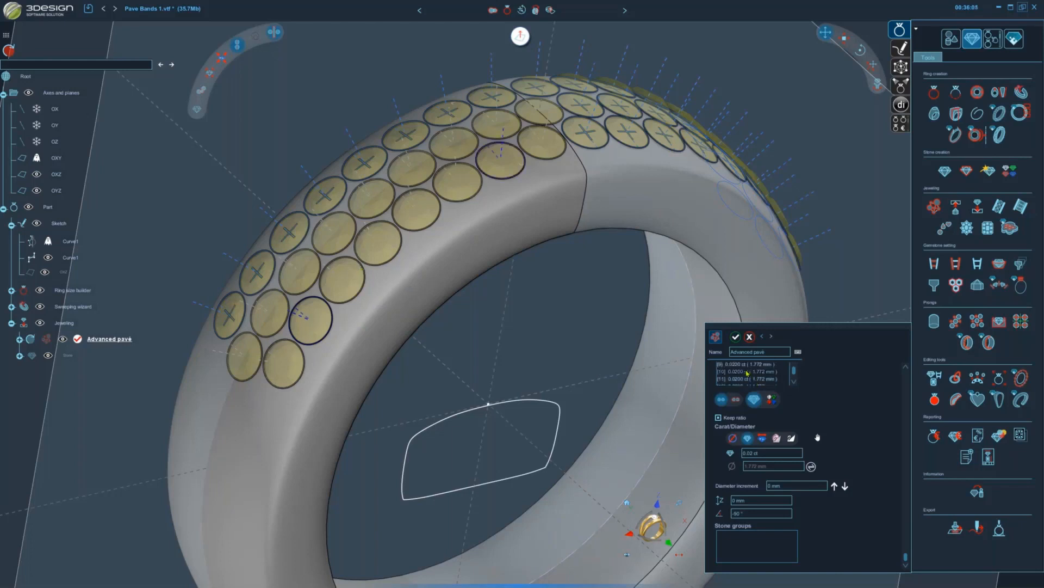
ctrl+click(738, 378)
ctrl+click(743, 364)
scroll(829, 412, up, 2)
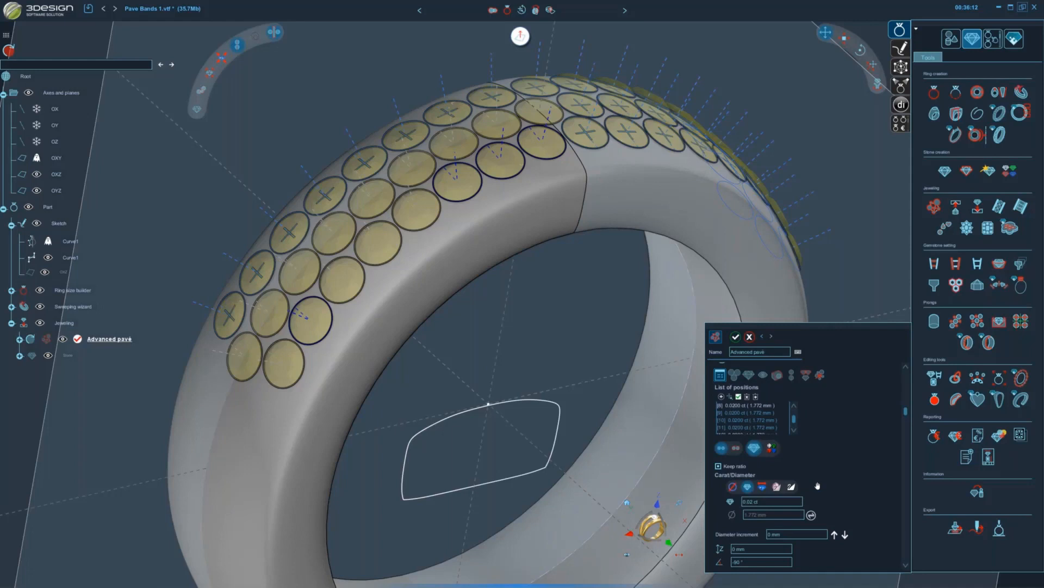
click(738, 397)
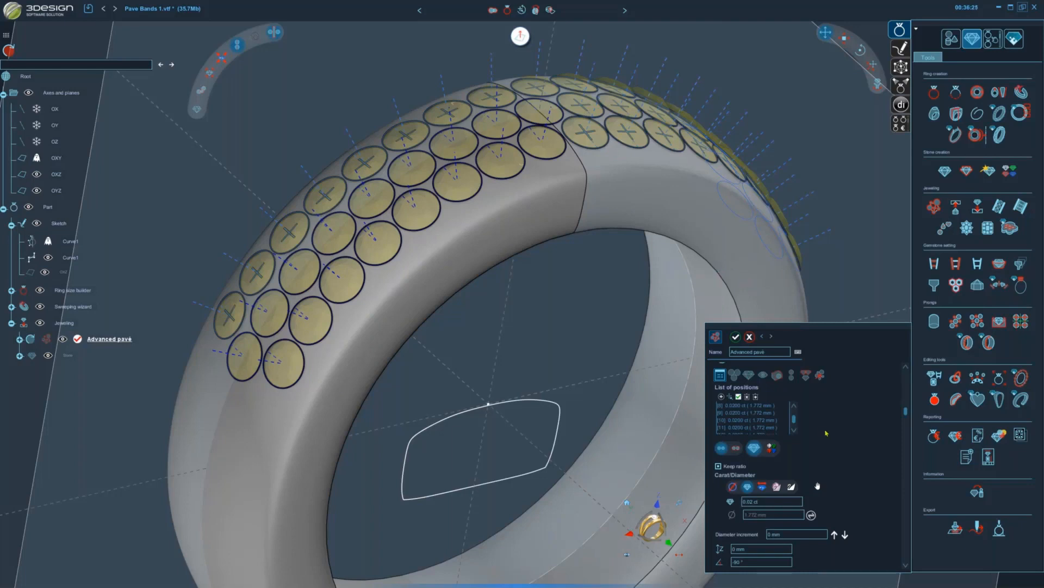
- Set the Z value of the selected stones to 0.1 mm, confirm the pavé and rebuild the model
scroll(797, 478, down, 3)
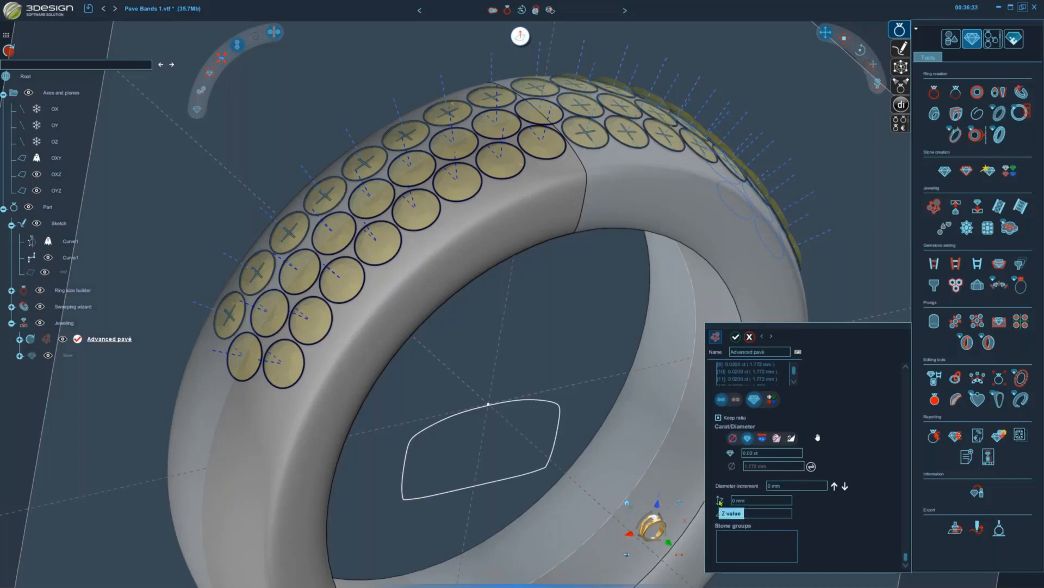
click(761, 500)
key(BackSpace)
key(Tab)
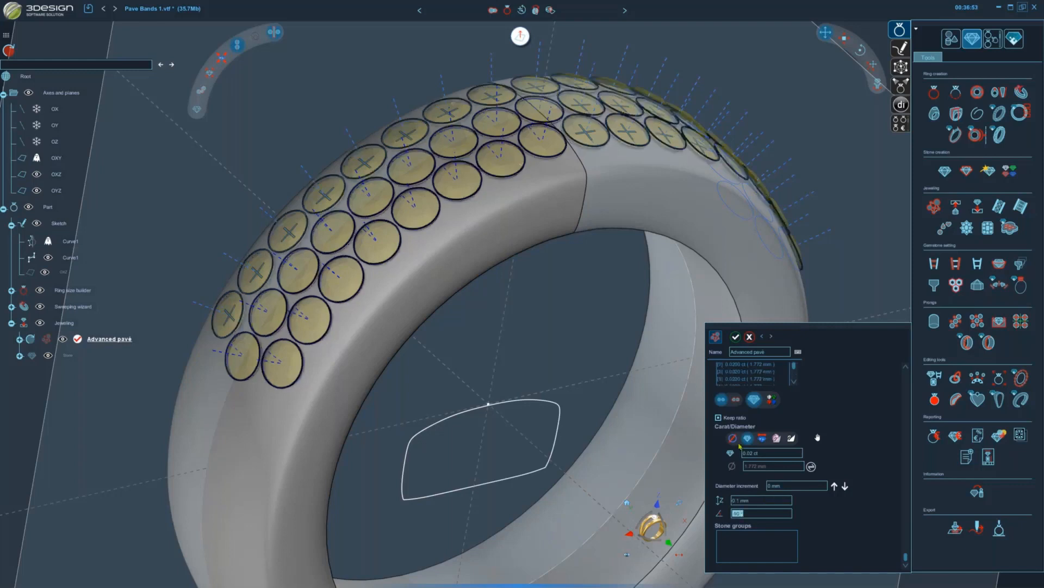
click(735, 337)
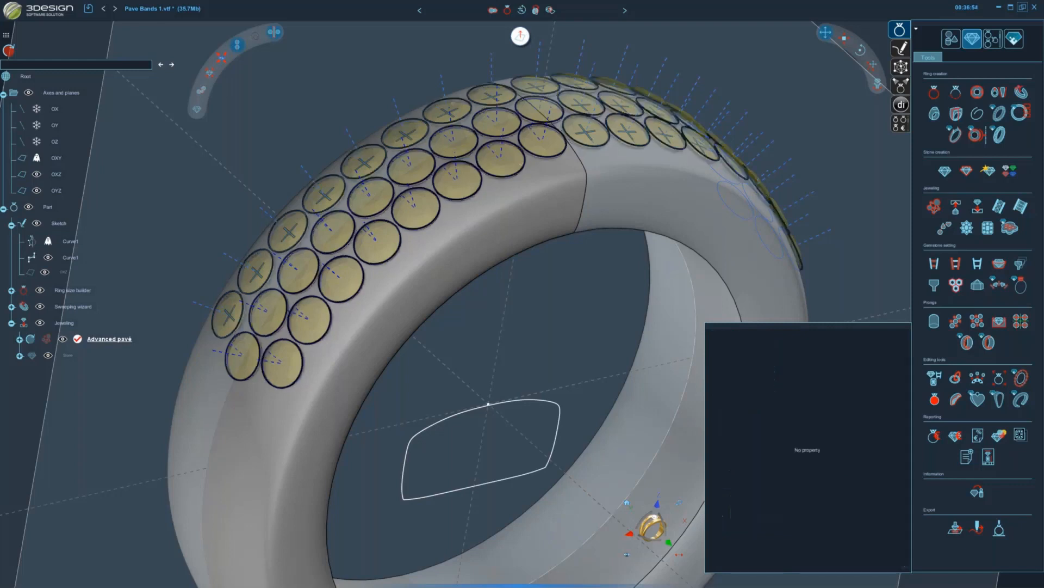
click(8, 51)
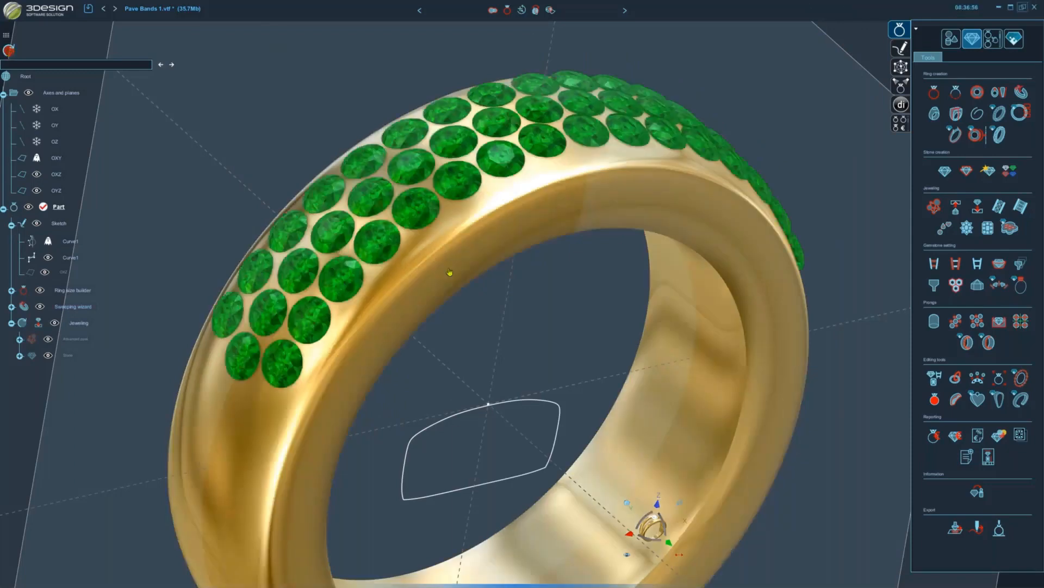
- Examine from the side and in perspective how the pavé stones sit on the band, and select the band's profile curve
scroll(544, 346, down, 3)
middle_drag(549, 347, 492, 306)
scroll(492, 305, up, 3)
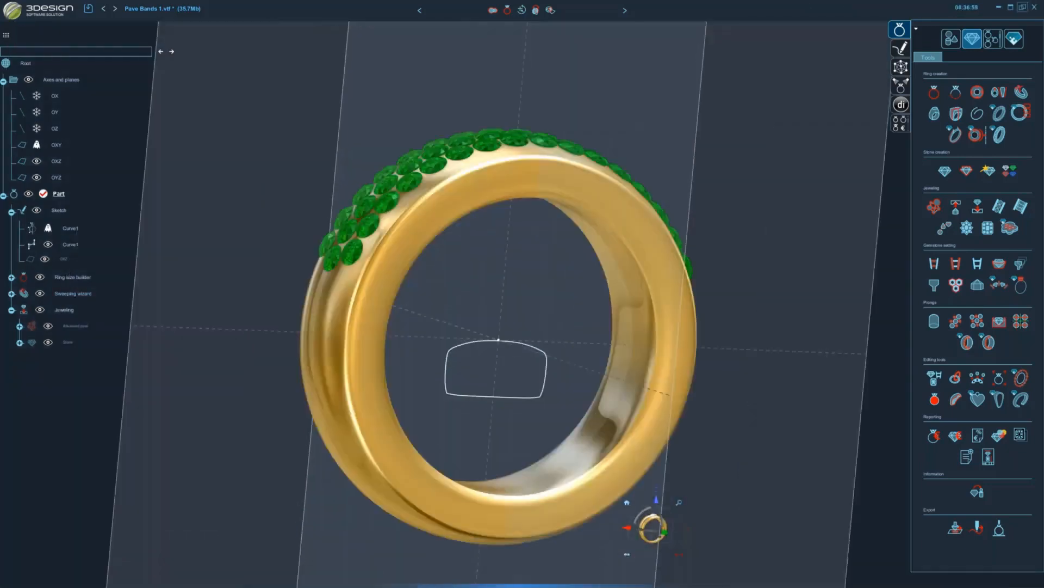
middle_drag(524, 222, 551, 281)
scroll(551, 281, up, 5)
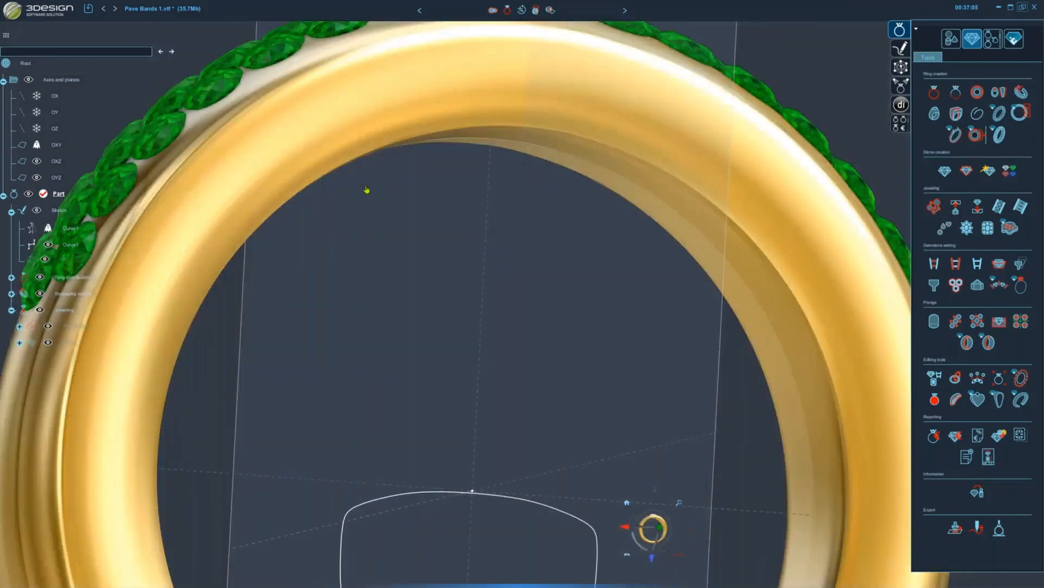
scroll(373, 305, down, 5)
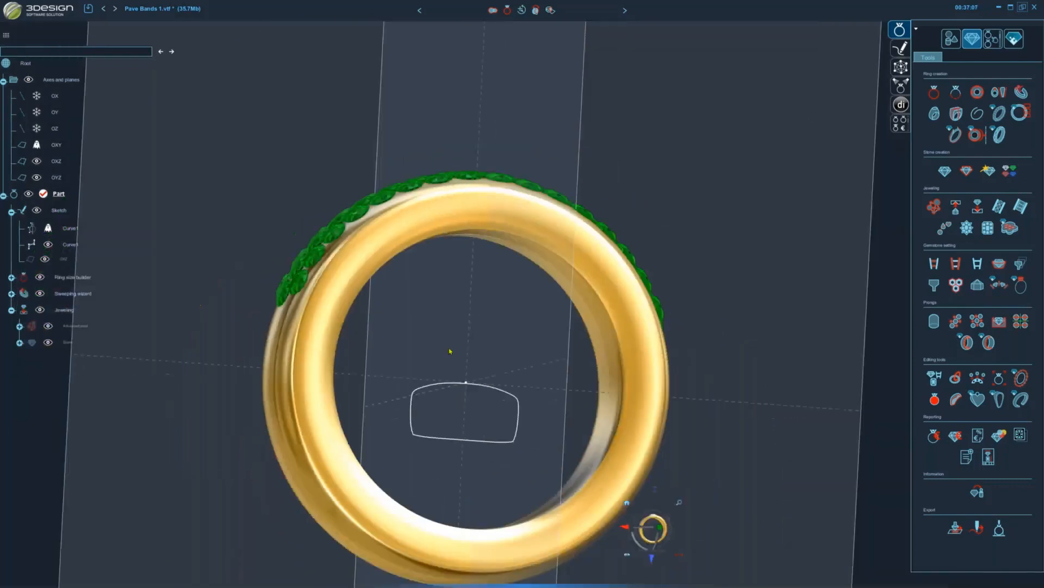
mouse_move(450, 351)
middle_down()
mouse_move(472, 435)
mouse_move(578, 348)
mouse_move(550, 331)
middle_up()
click(530, 331)
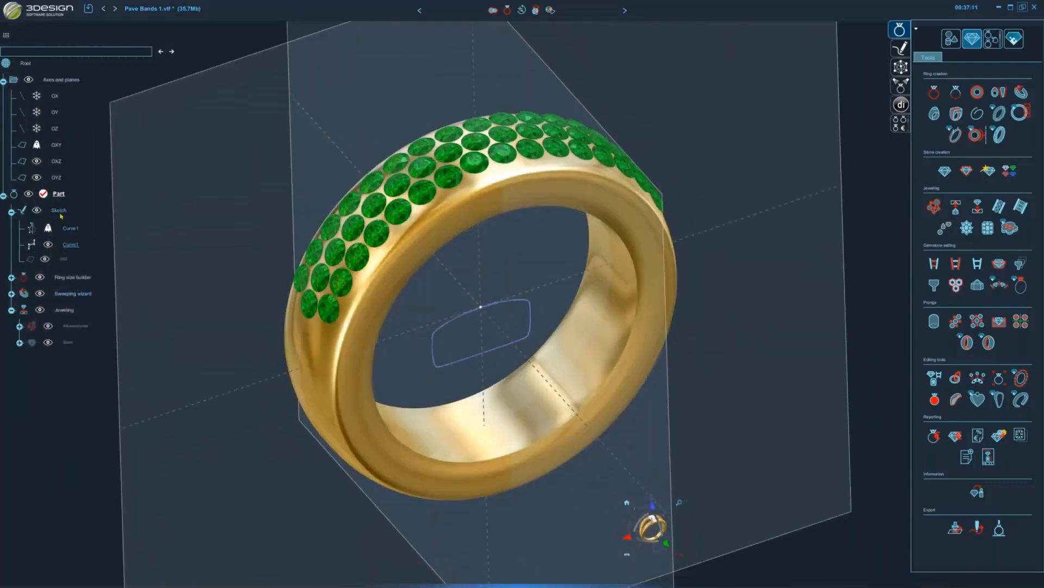
- Hide the profile sketch and define a prong centred at 0, 0, 0 mm with 0.6 mm diameter and 0.75 mm height
click(36, 210)
middle_drag(525, 263, 614, 297)
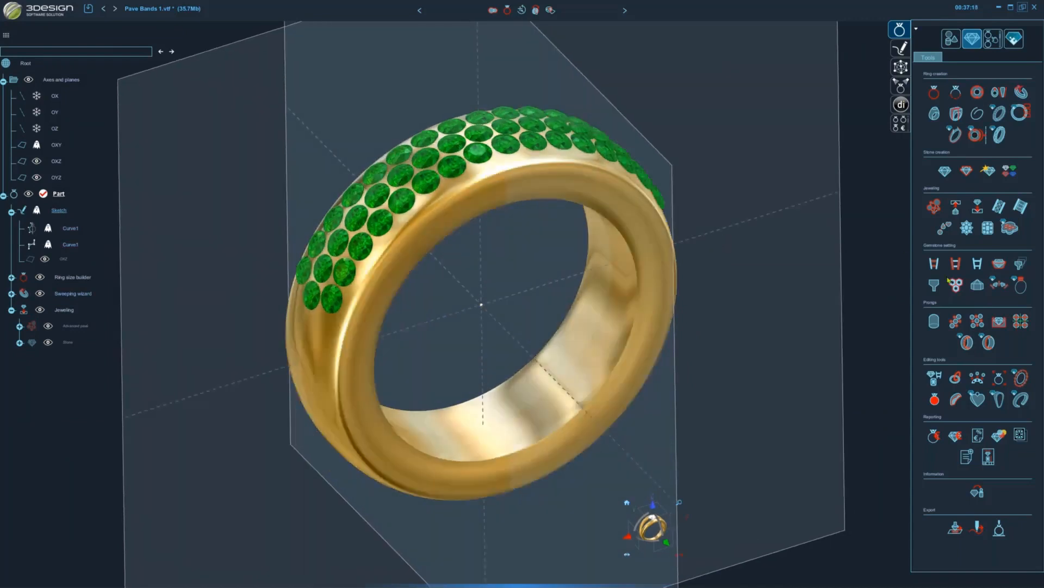
click(935, 321)
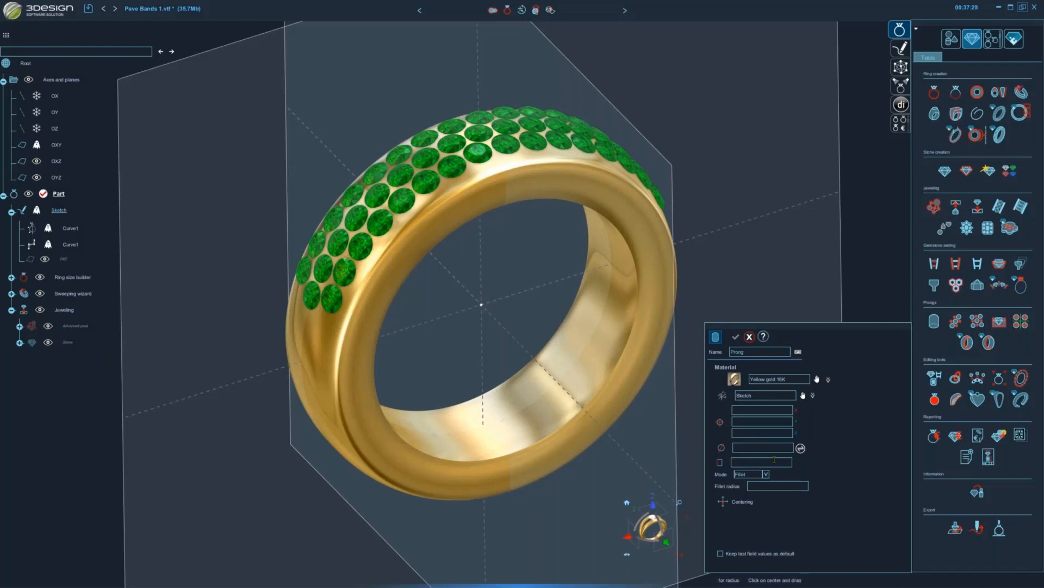
click(750, 411)
text(0)
key(Tab)
text(0)
key(Tab)
text(0)
key(Tab)
text(0.8)
key(Return)
- Set the prong's mode to Rounded, keep the last field values as default, and confirm the prong
click(752, 474)
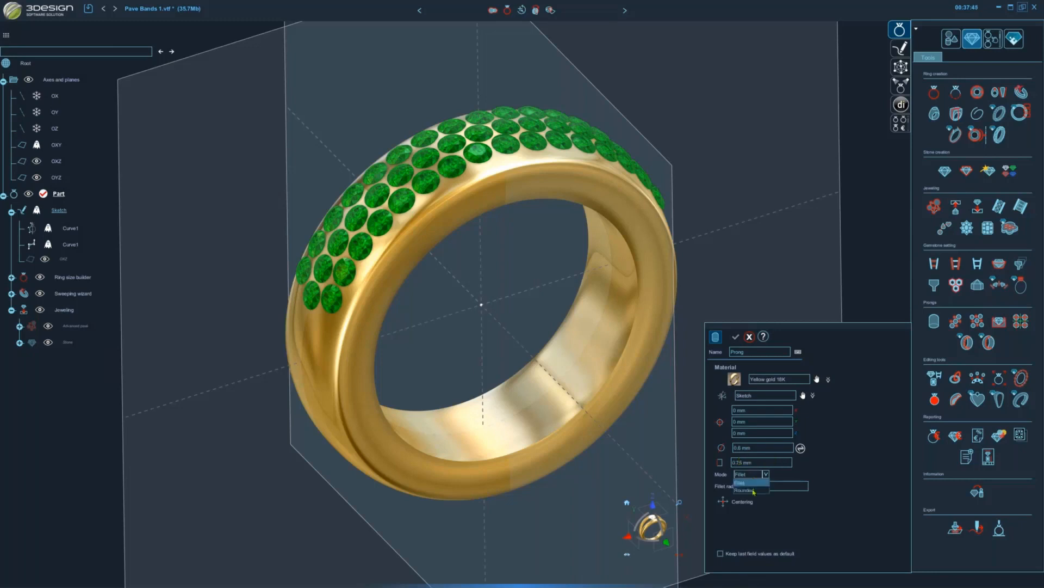
click(750, 489)
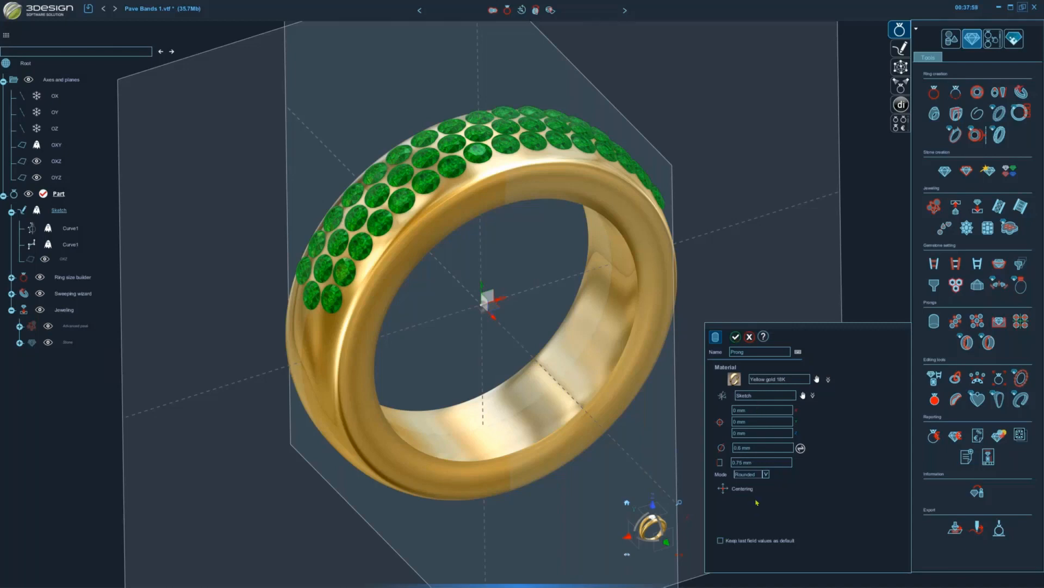
click(720, 540)
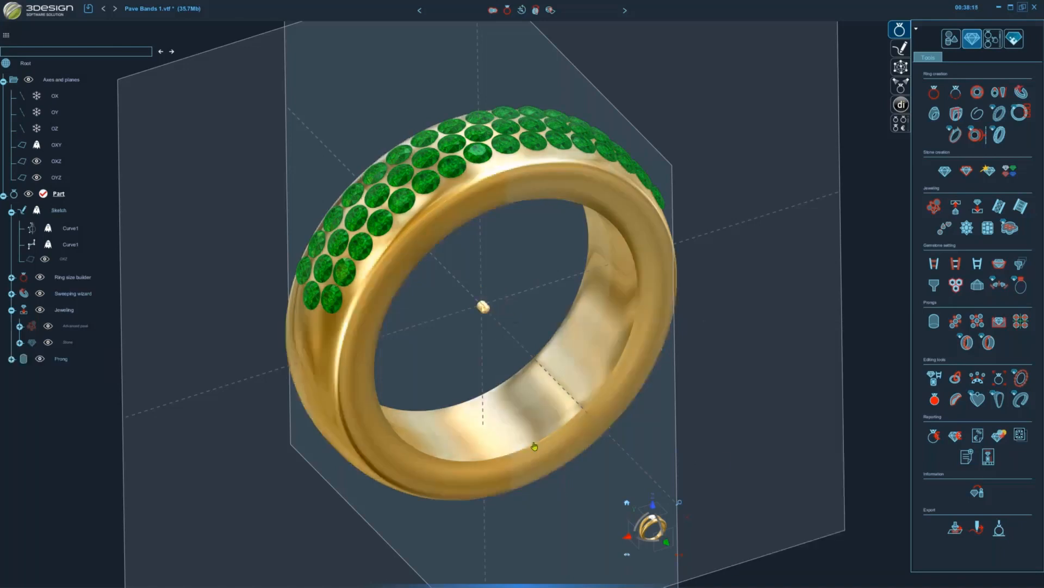
- Reopen the prong for editing and change its support plane to OXY
click(11, 358)
click(64, 374)
click(11, 359)
click(484, 306)
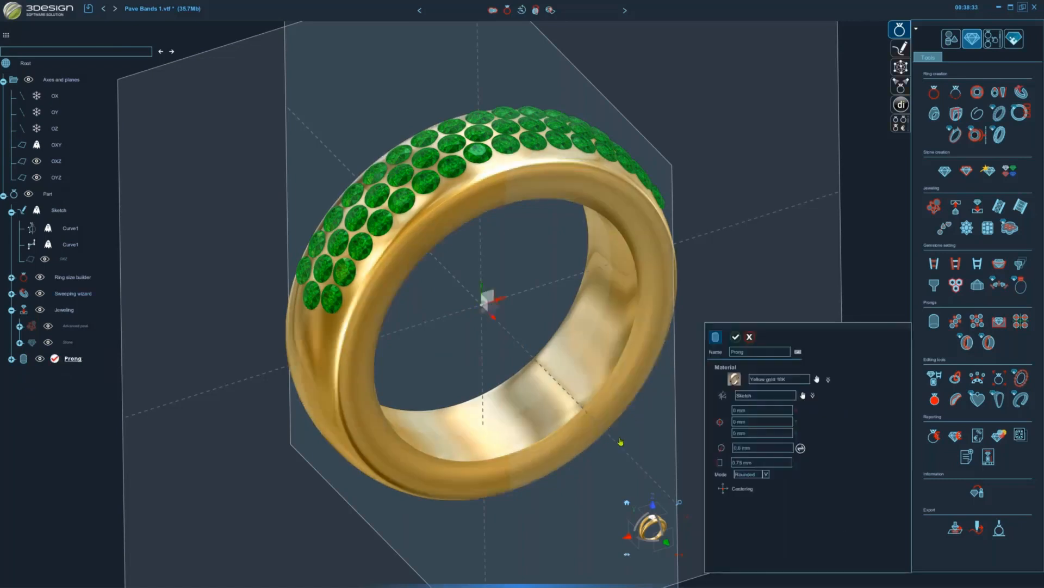
scroll(665, 441, down, 4)
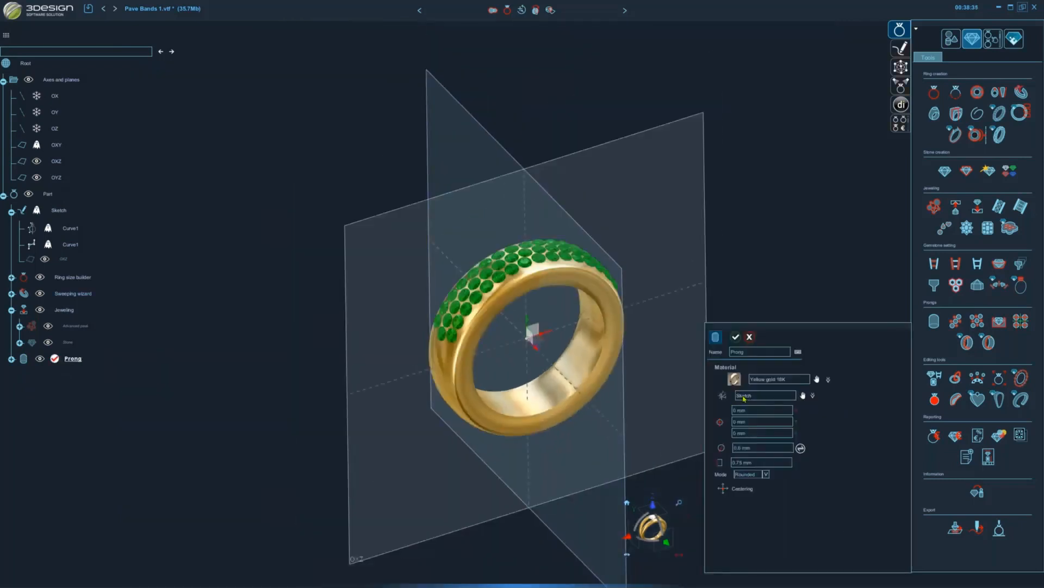
click(803, 396)
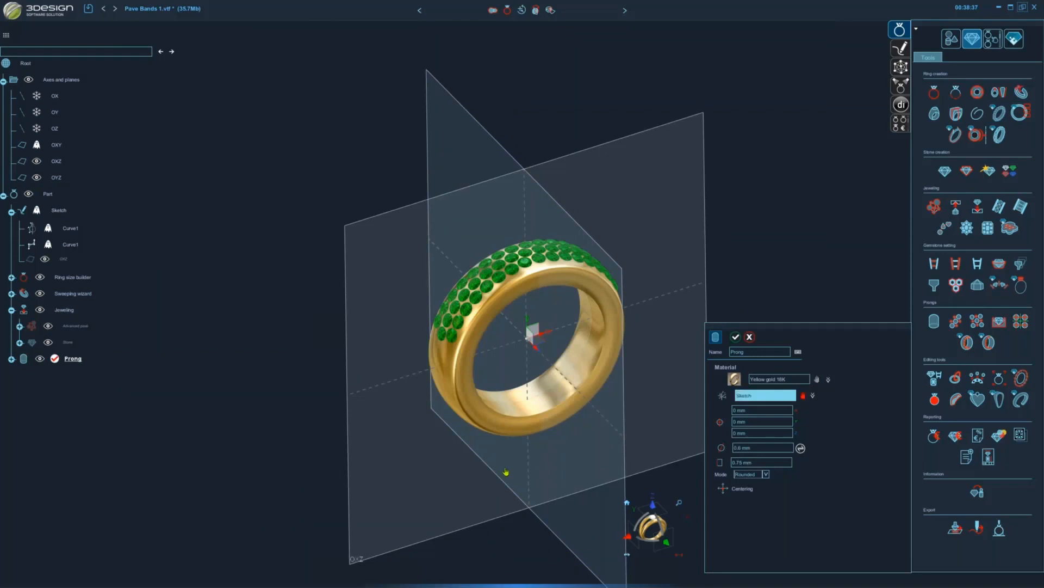
click(57, 145)
- Show the OXY plane, hide the OYZ plane, and confirm the edited prong
right_click(61, 145)
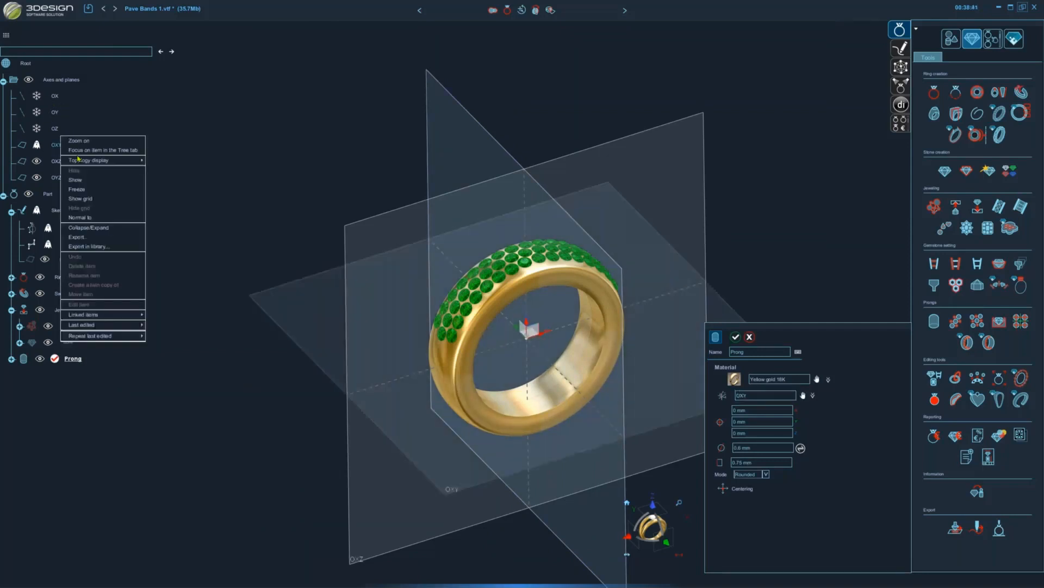
click(81, 179)
right_click(53, 177)
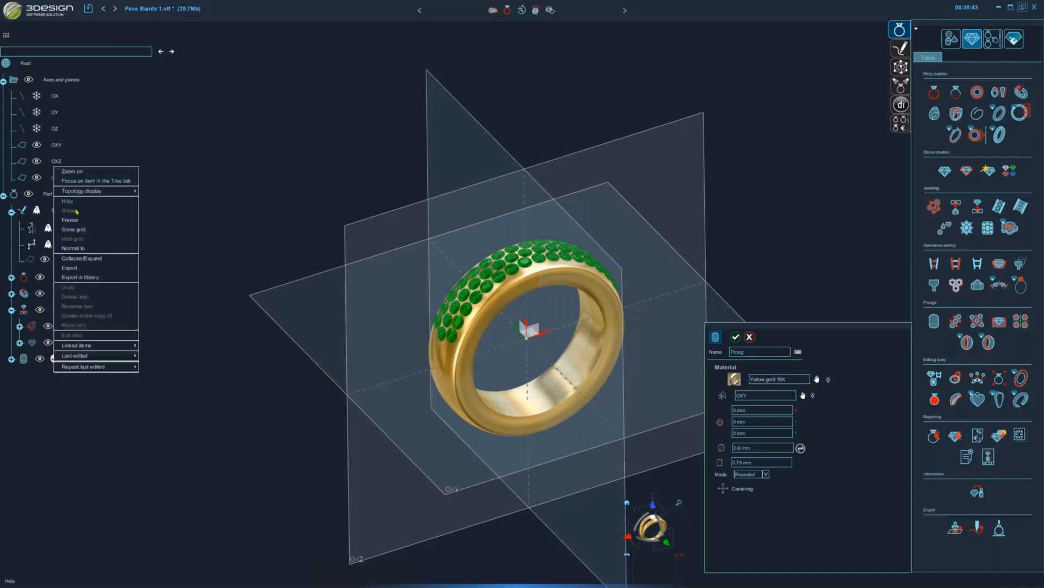
click(68, 201)
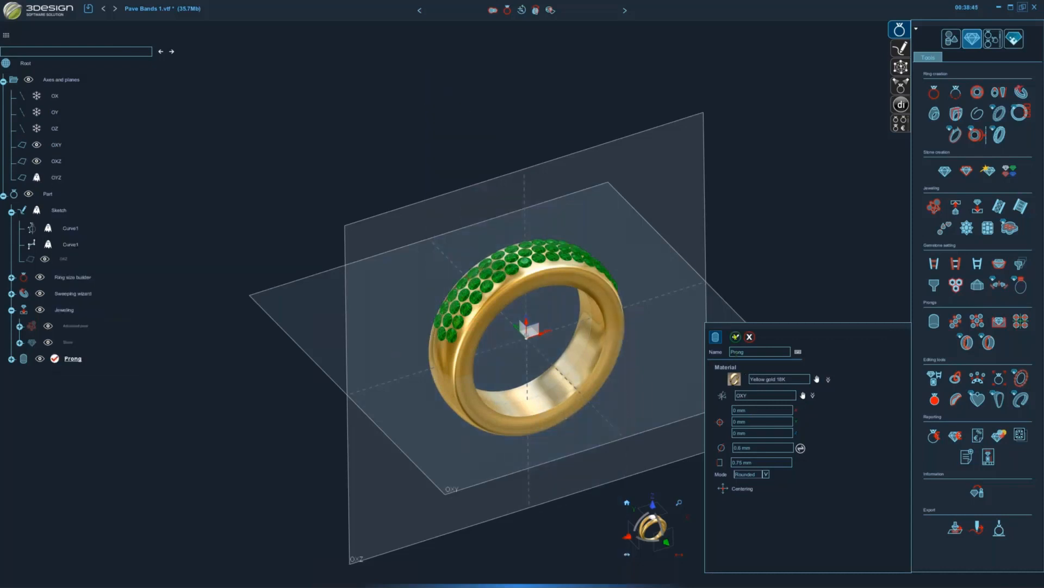
click(735, 336)
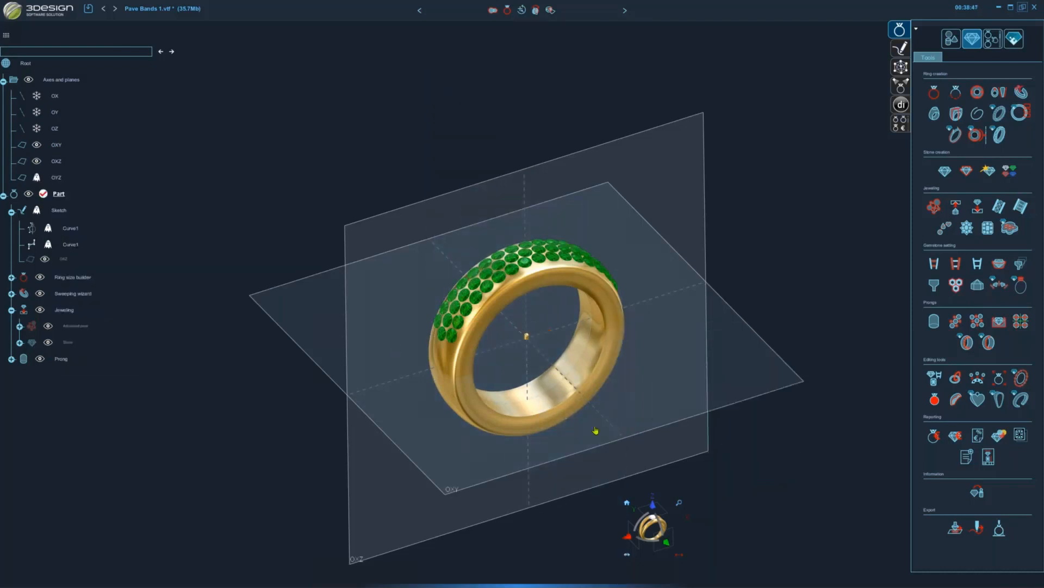
- Try Pavé prongs with the Jeweling stones as positions and the prong as the object to duplicate
scroll(595, 430, up, 5)
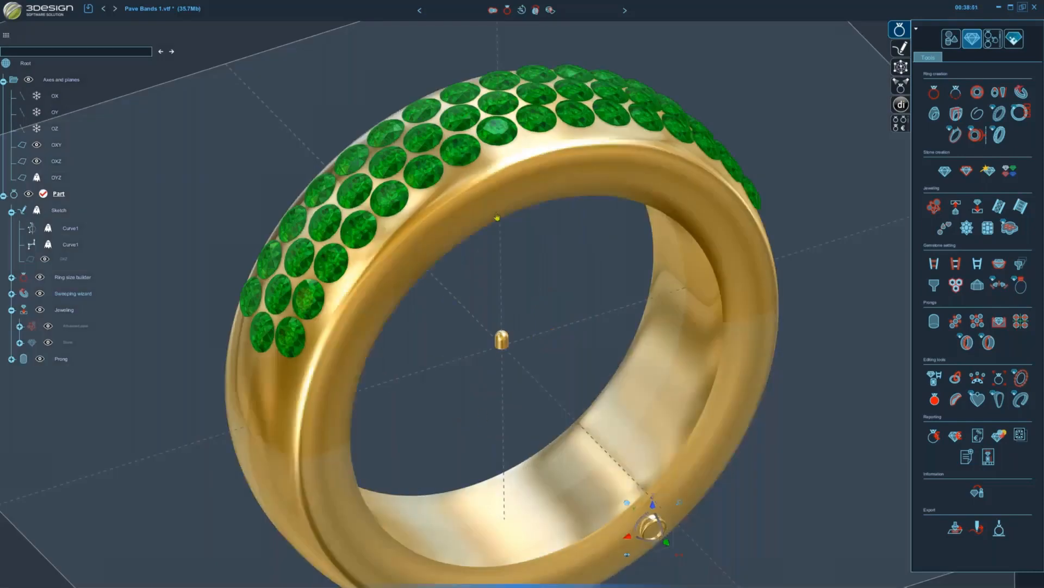
scroll(543, 348, down, 2)
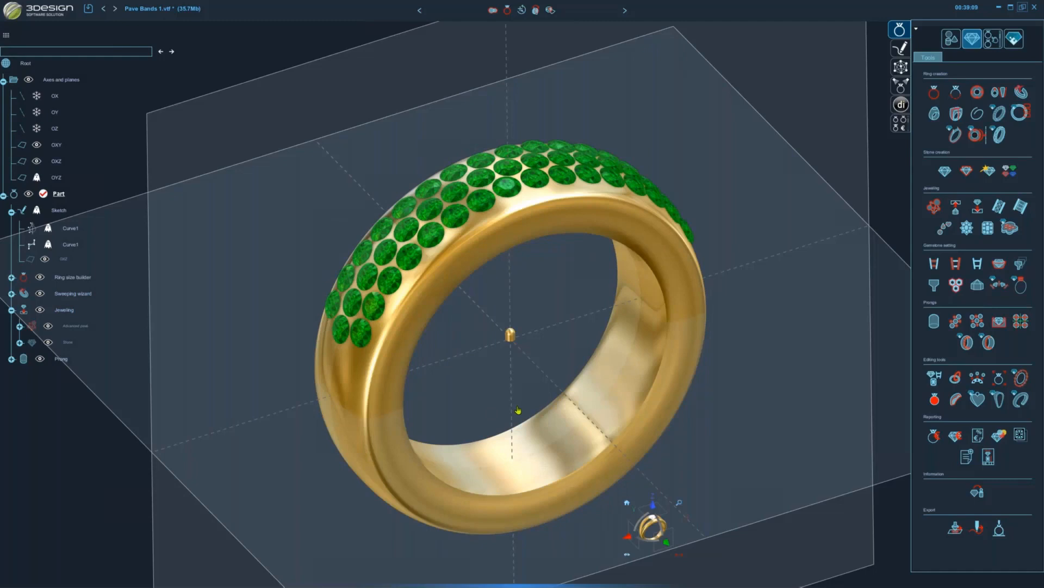
scroll(518, 410, up, 2)
click(509, 321)
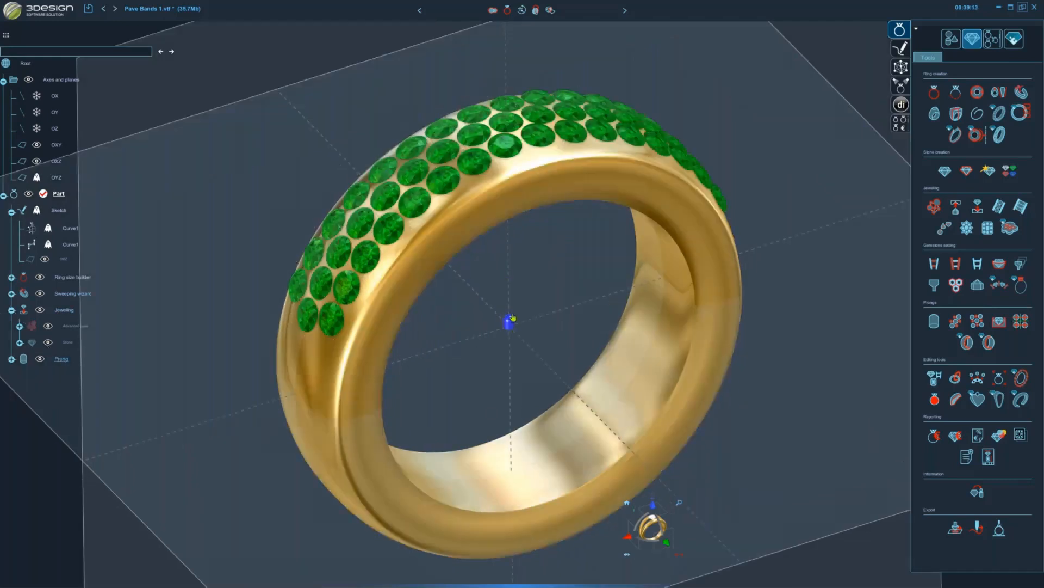
click(417, 204)
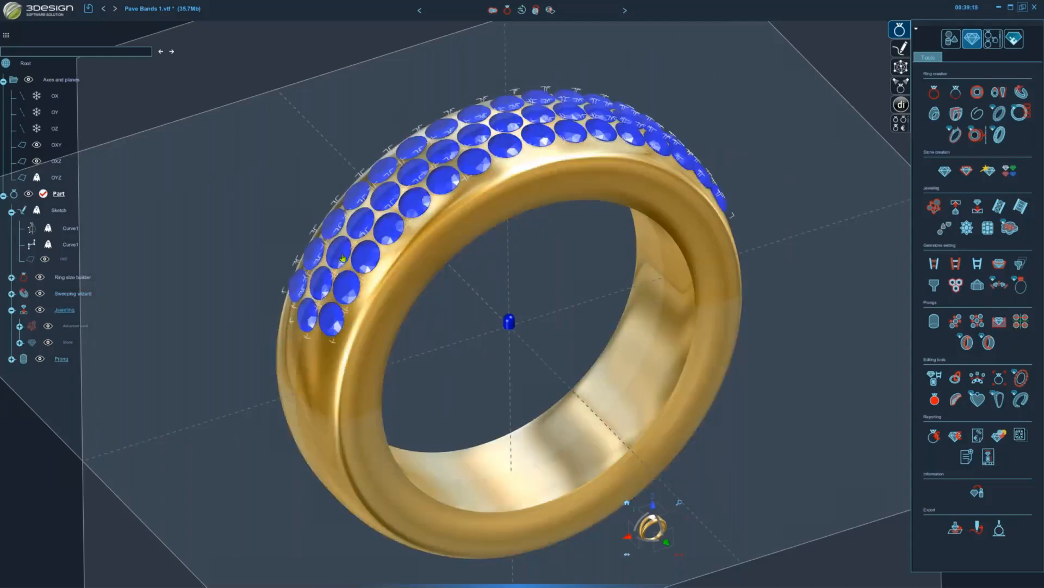
click(976, 322)
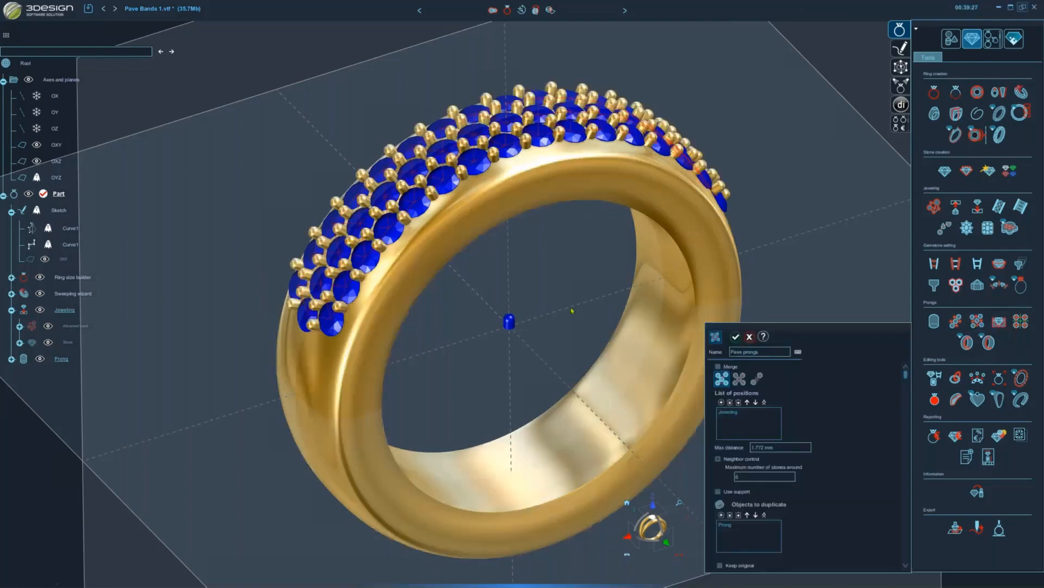
- Examine the previewed prongs between the pavé stones from several angles, and cancel the Pavé prongs command
middle_drag(571, 310, 607, 425)
scroll(599, 422, up, 2)
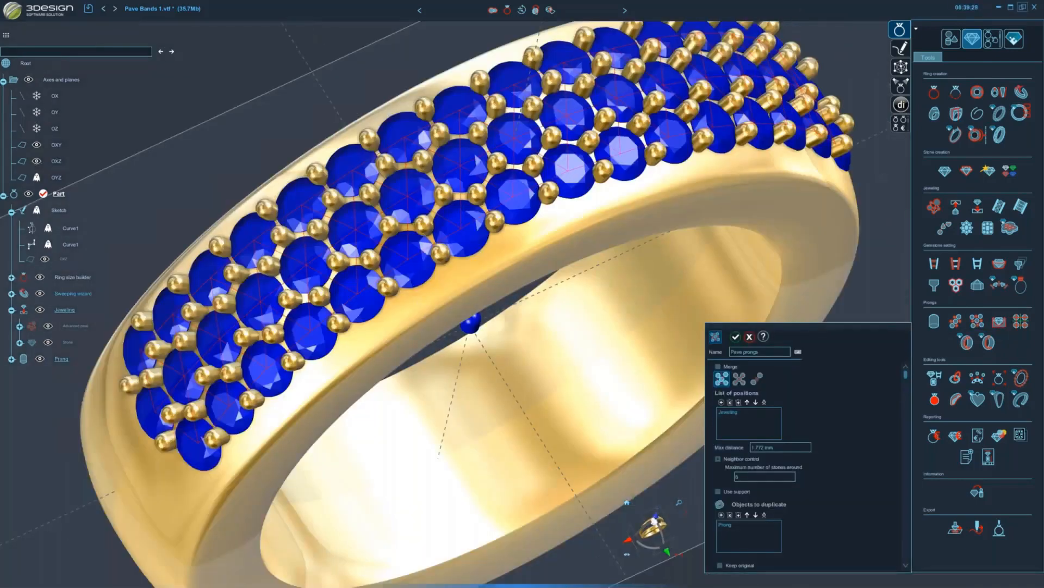
scroll(560, 394, up, 3)
middle_drag(561, 394, 421, 366)
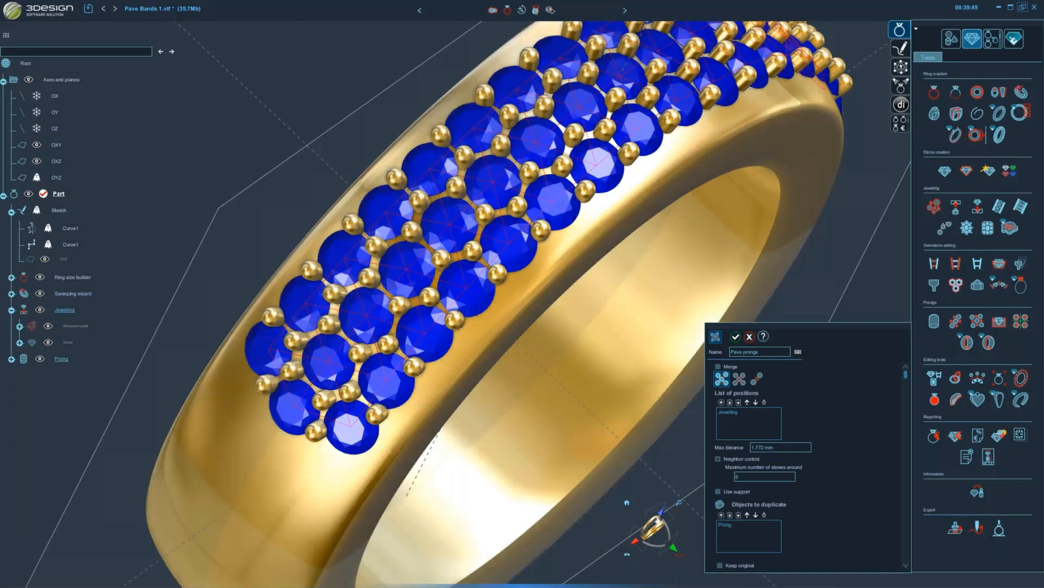
middle_drag(590, 163, 542, 158)
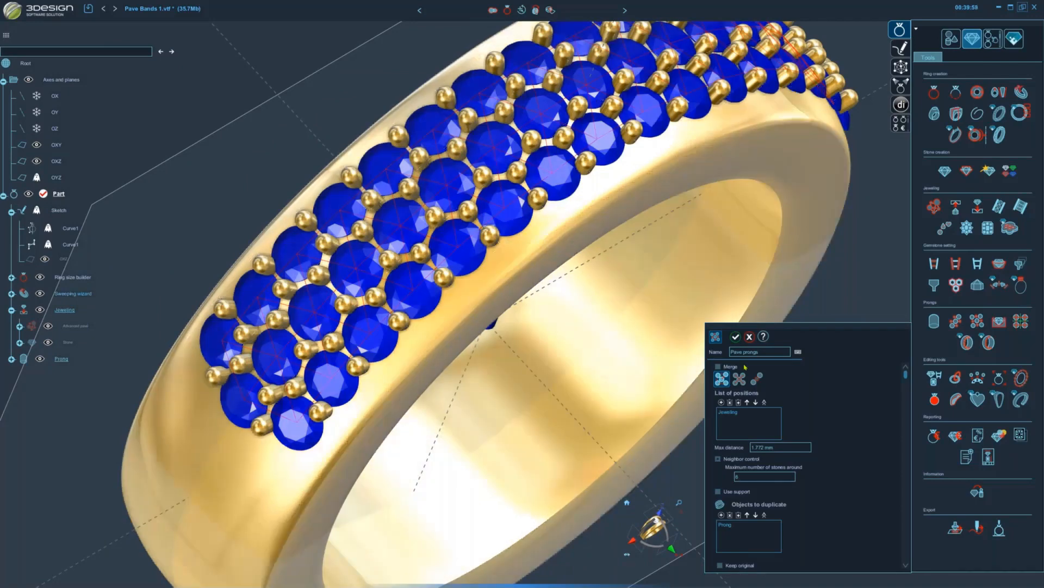
click(749, 336)
- Save the document and start a new Advanced pavé on the swept band
scroll(647, 333, down, 3)
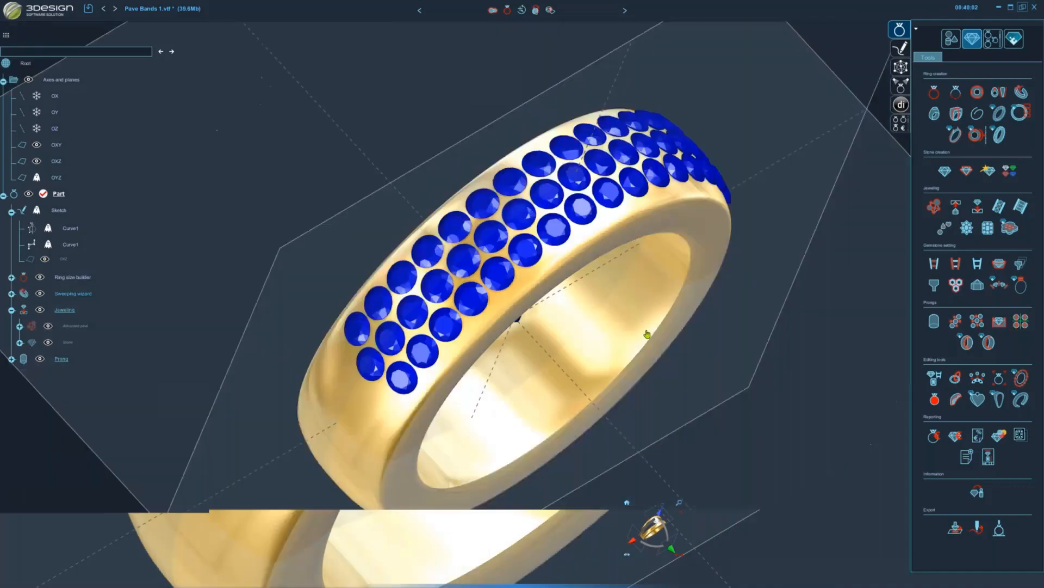
middle_drag(494, 300, 475, 273)
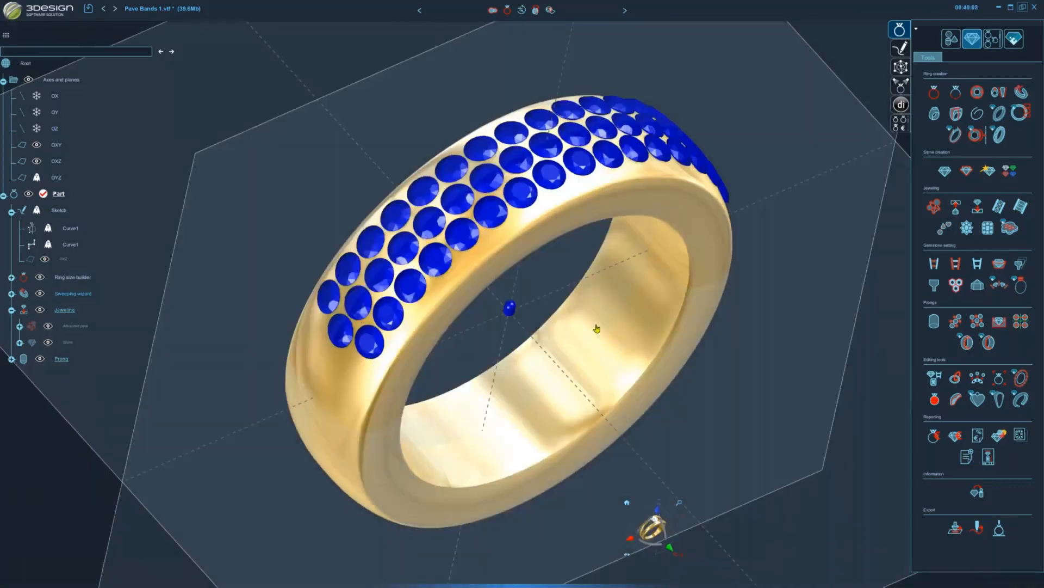
click(472, 393)
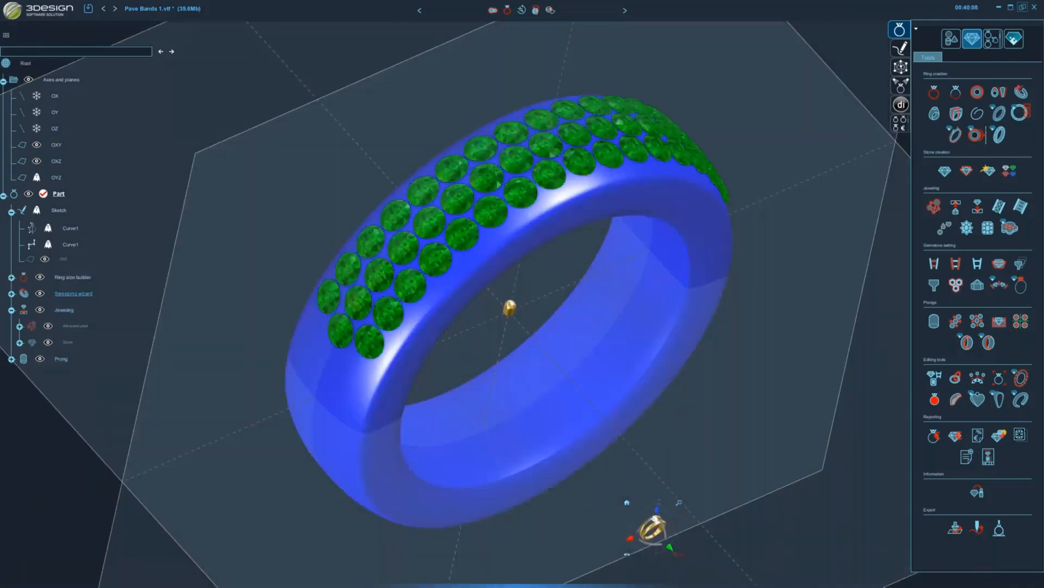
click(88, 8)
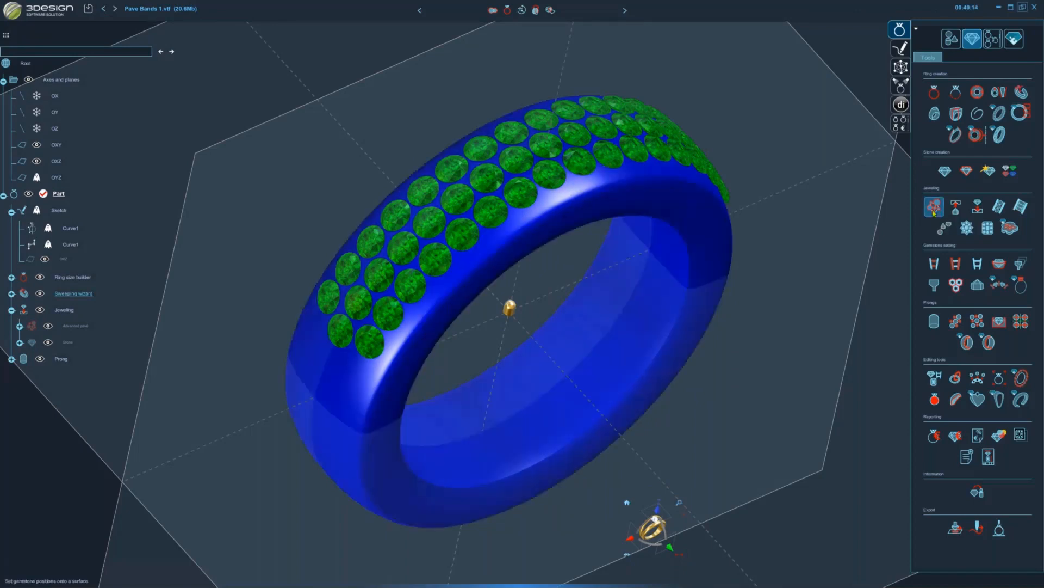
click(934, 208)
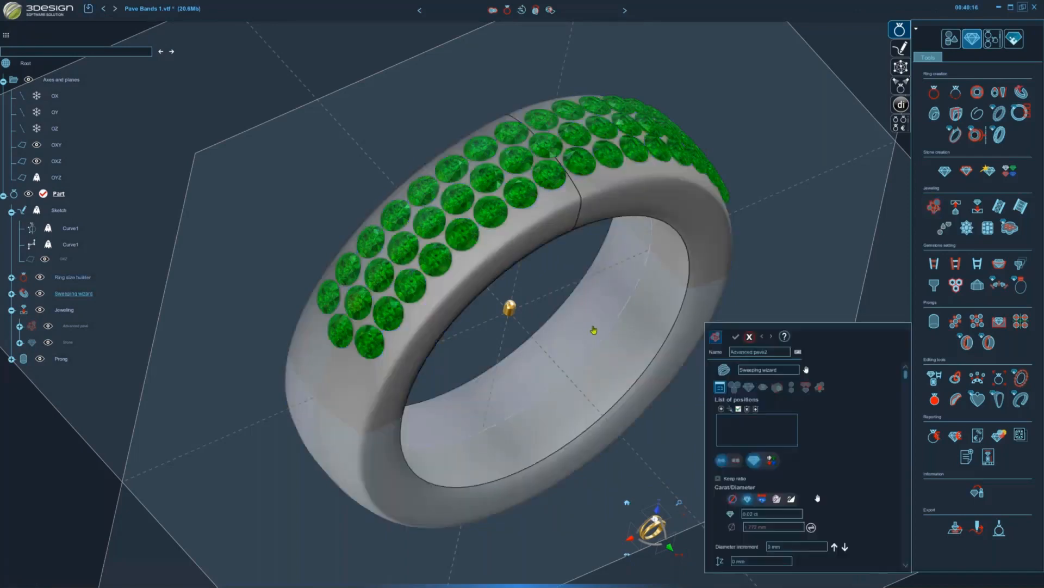
middle_drag(594, 329, 430, 416)
scroll(429, 415, up, 3)
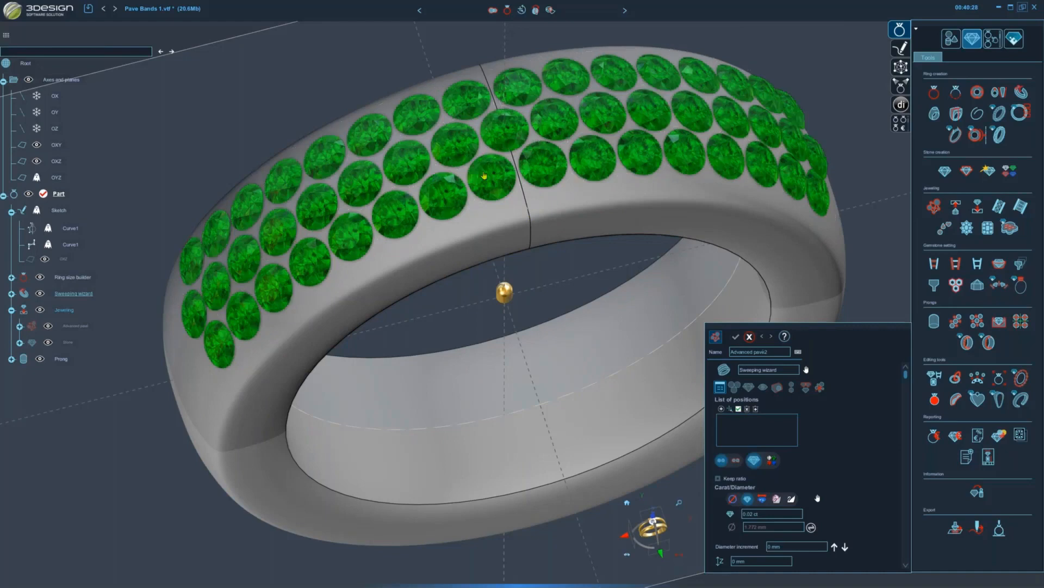
- Enable plane symmetry for the new Advanced pavé, using the OXZ and OYZ planes
click(792, 386)
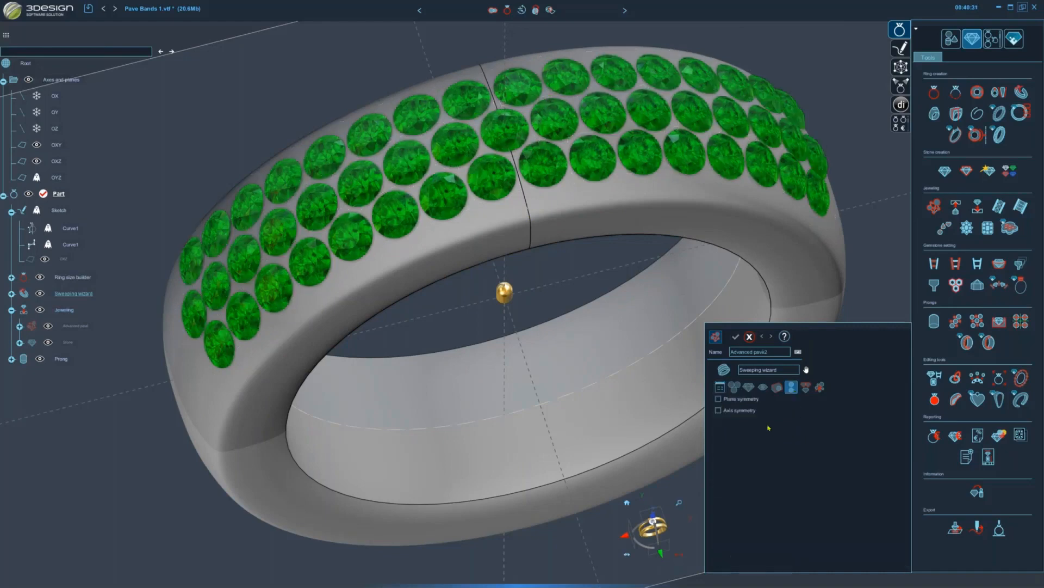
click(718, 399)
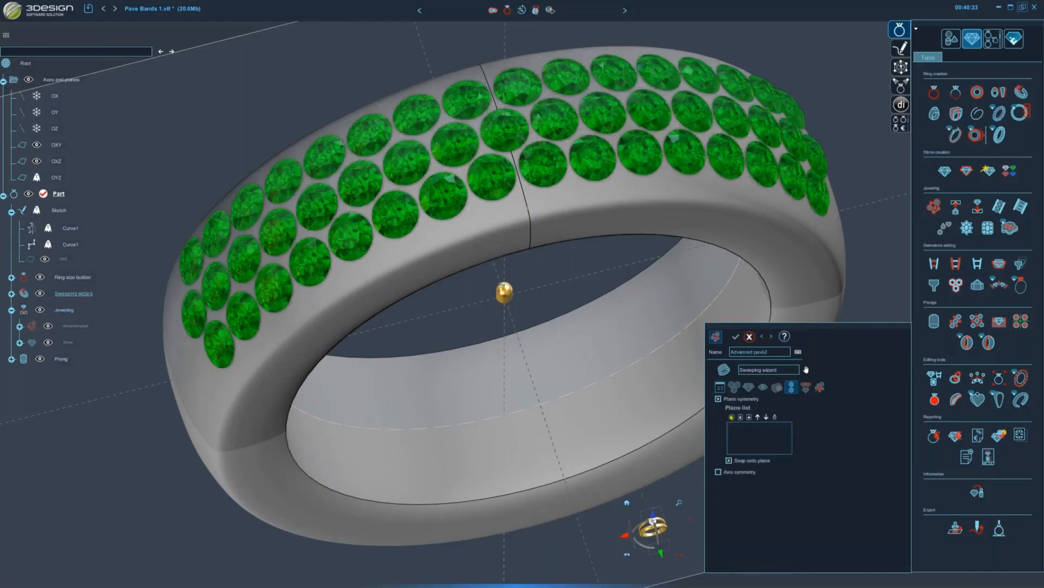
click(59, 162)
click(55, 178)
- Set the new Advanced pavé positions to a custom diameter of 0.6 mm
middle_drag(529, 399, 529, 410)
scroll(541, 361, up, 2)
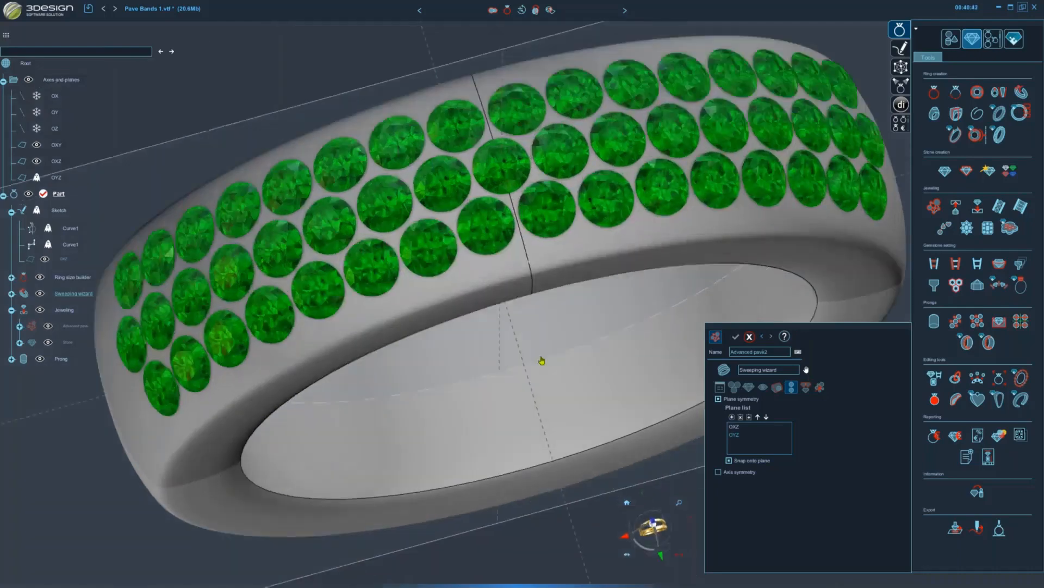
scroll(527, 315, down, 5)
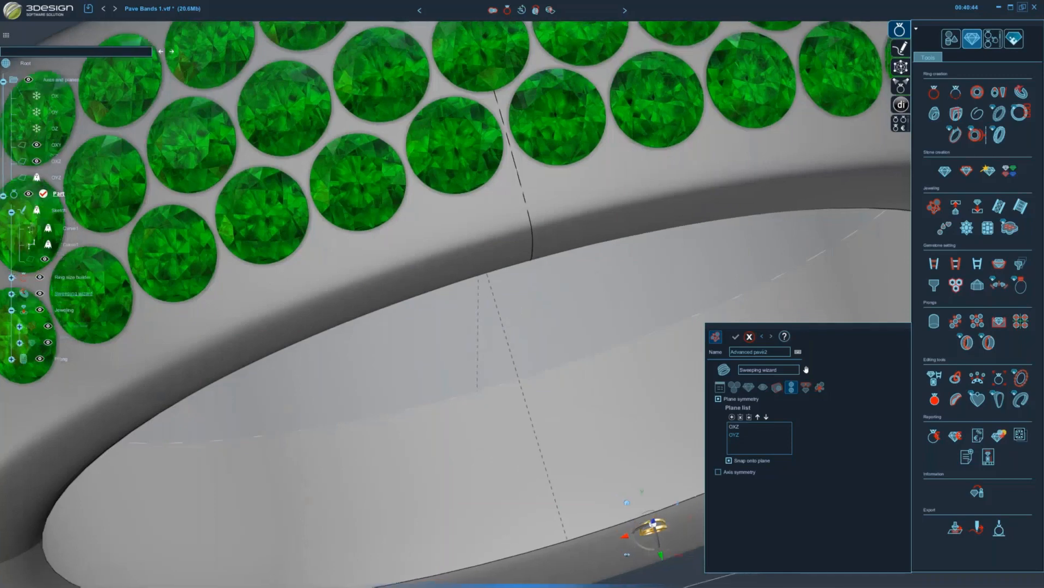
scroll(476, 183, up, 5)
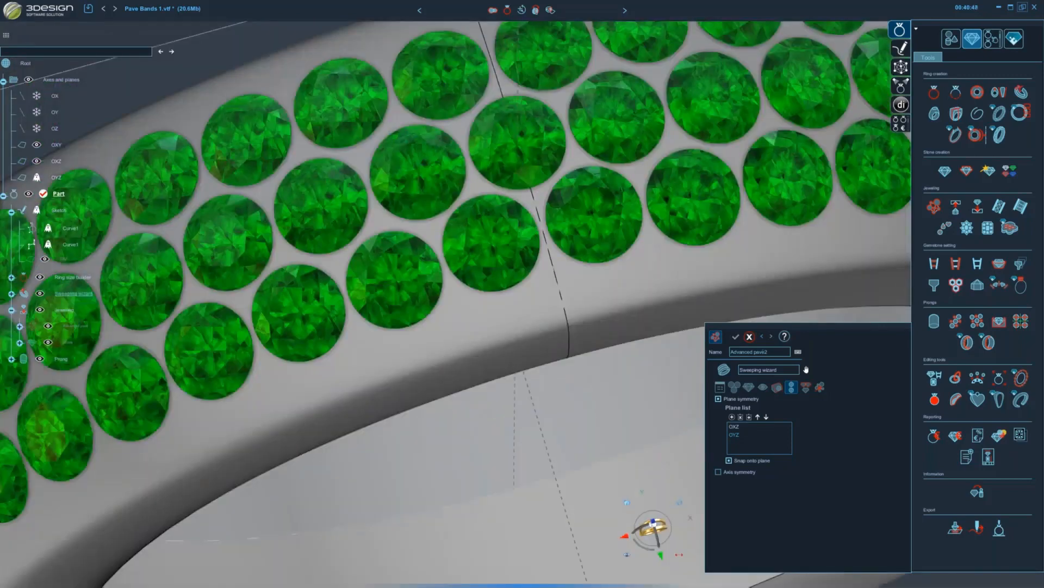
right_drag(517, 217, 501, 361)
middle_drag(501, 361, 524, 270)
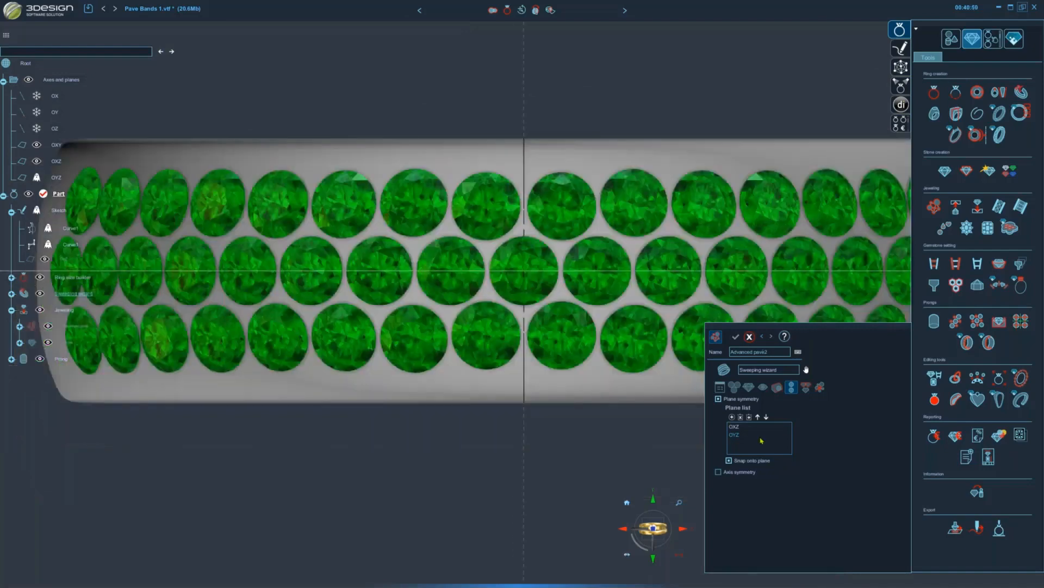
click(720, 387)
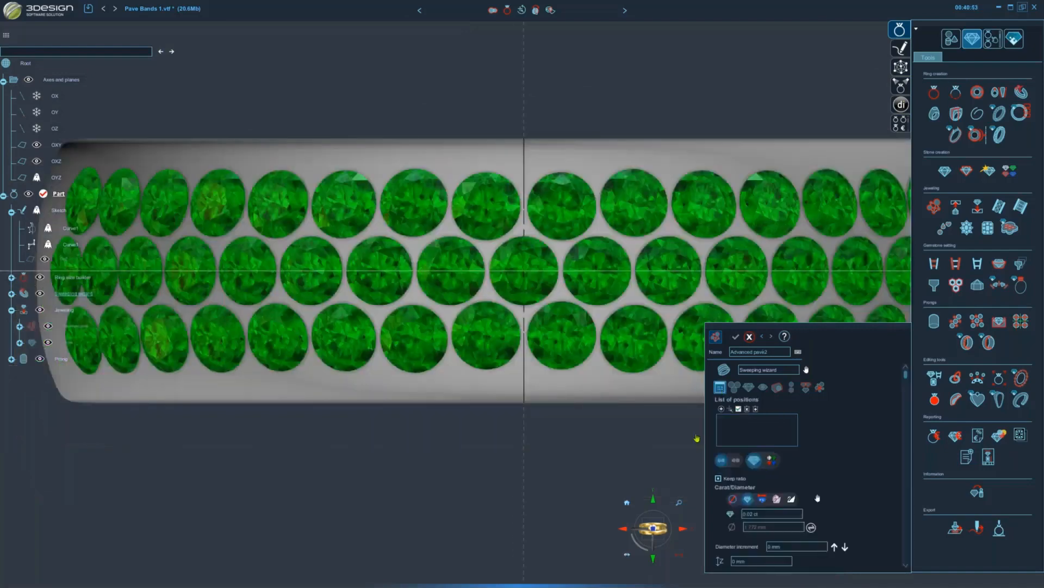
scroll(647, 428, up, 2)
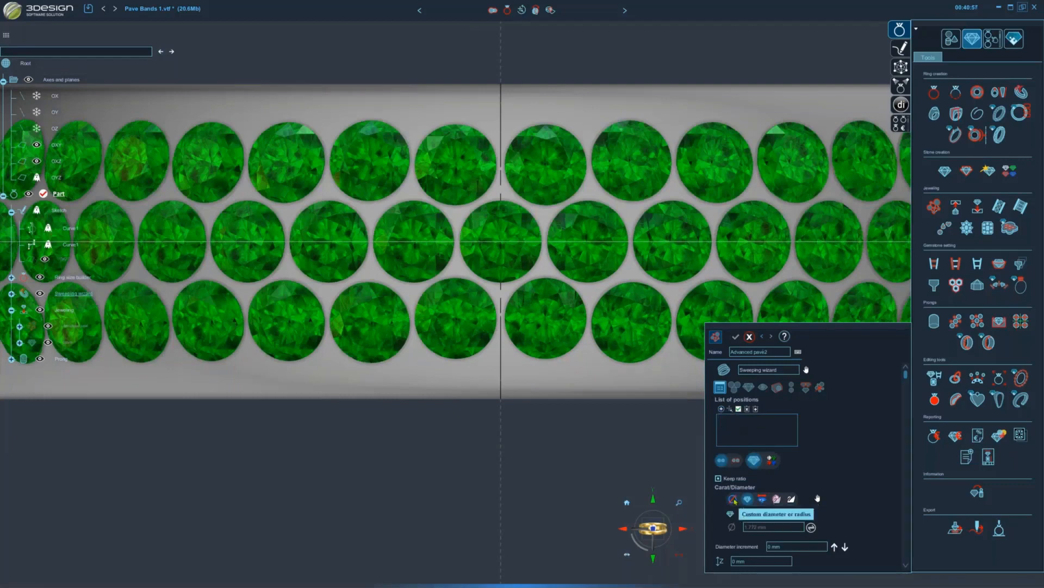
click(733, 500)
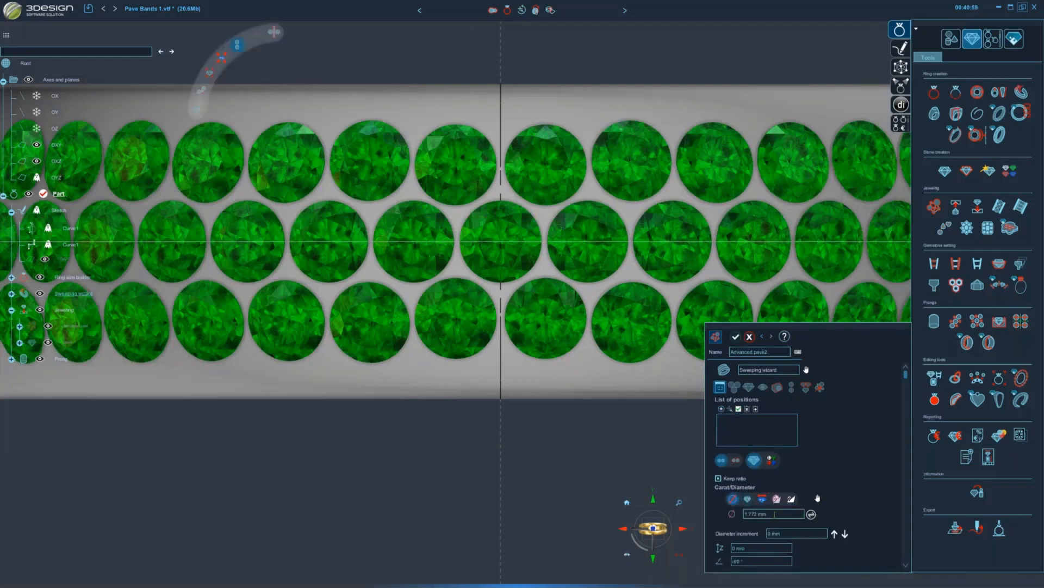
click(774, 514)
key(BackSpace)
text(.8)
key(Return)
- Place two pavé positions along the outer edge of the lower stone row, one on the centre line and one in the neighbouring gap
drag(506, 358, 508, 355)
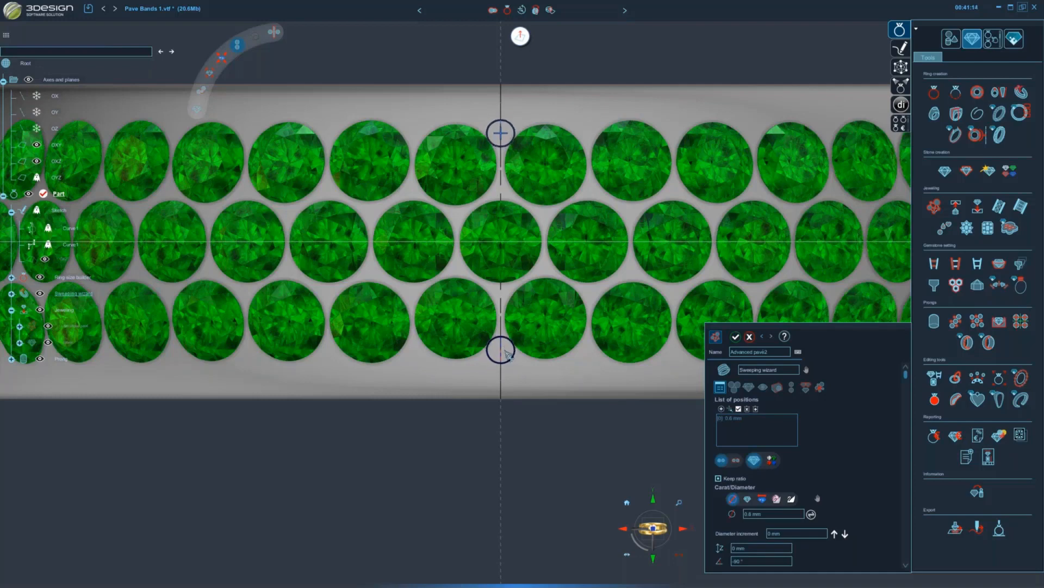
click(415, 351)
drag(416, 354, 418, 357)
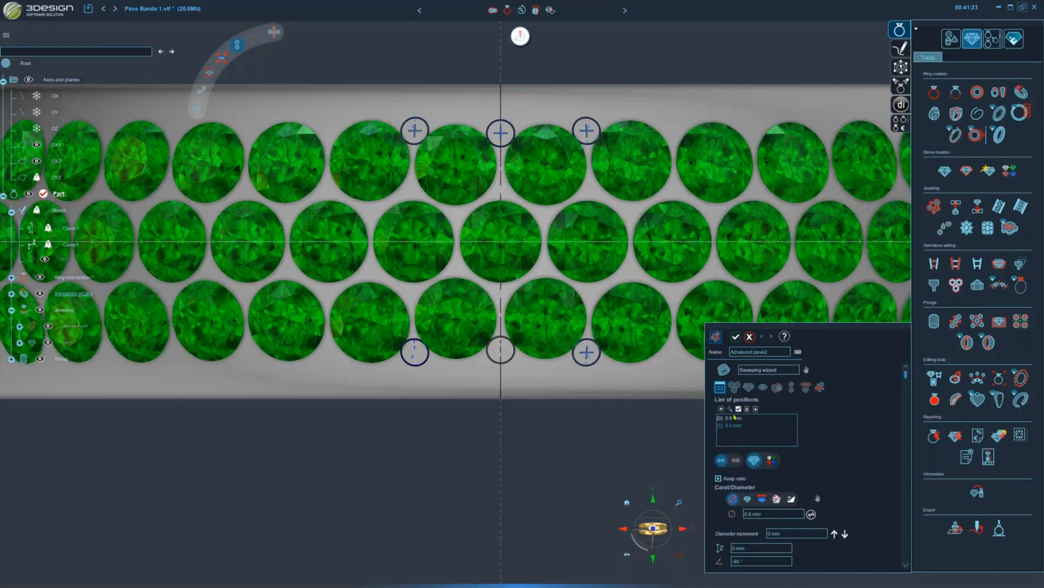
- Select all placed positions in the list and set their diameter to 0.7 mm
click(730, 409)
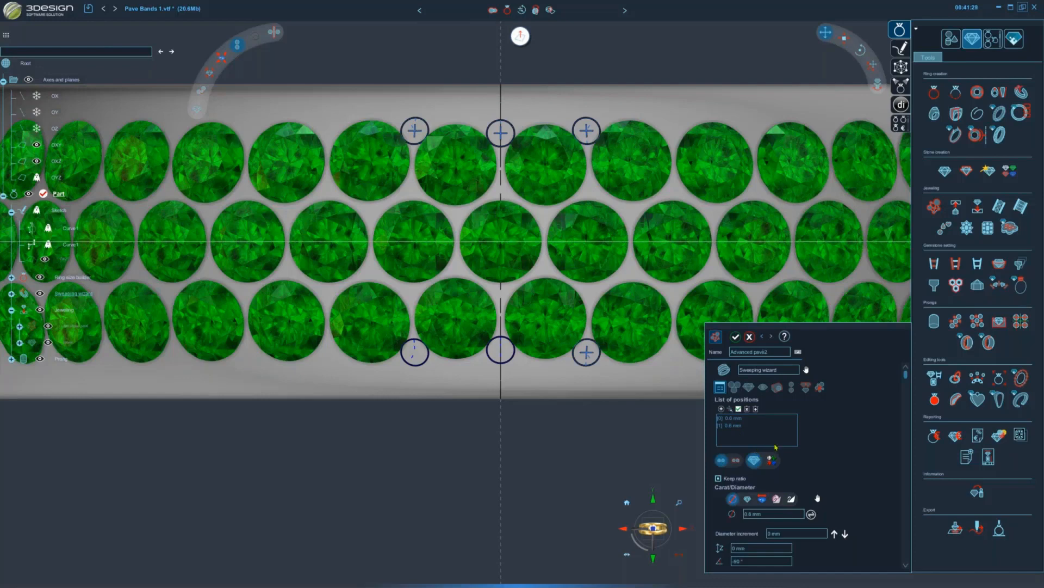
click(779, 512)
text(0.7)
key(Return)
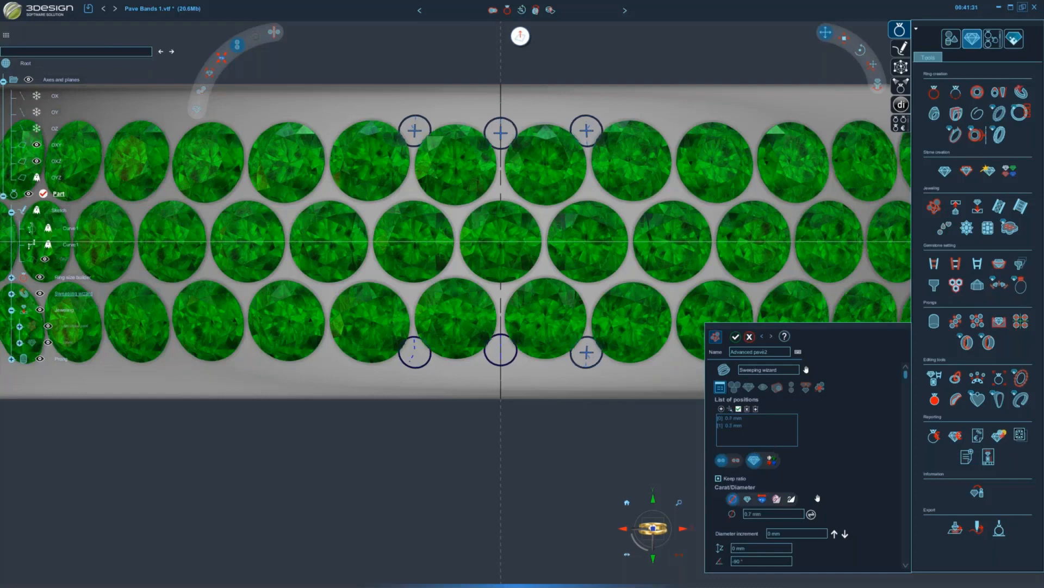
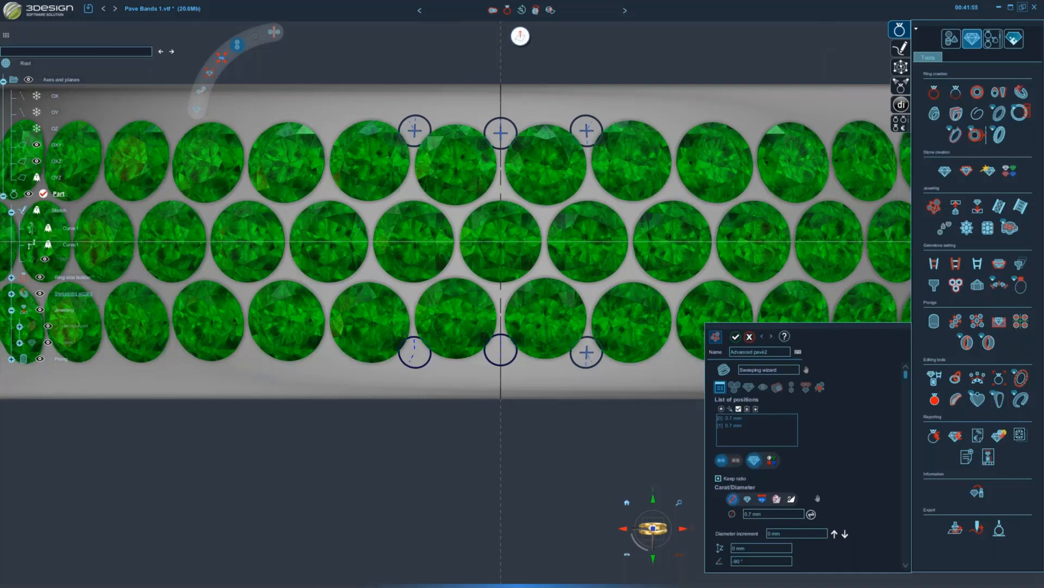
- Place six more 0.7 mm positions in the outer gaps between stones along the lower row, out to its last stone
click(329, 354)
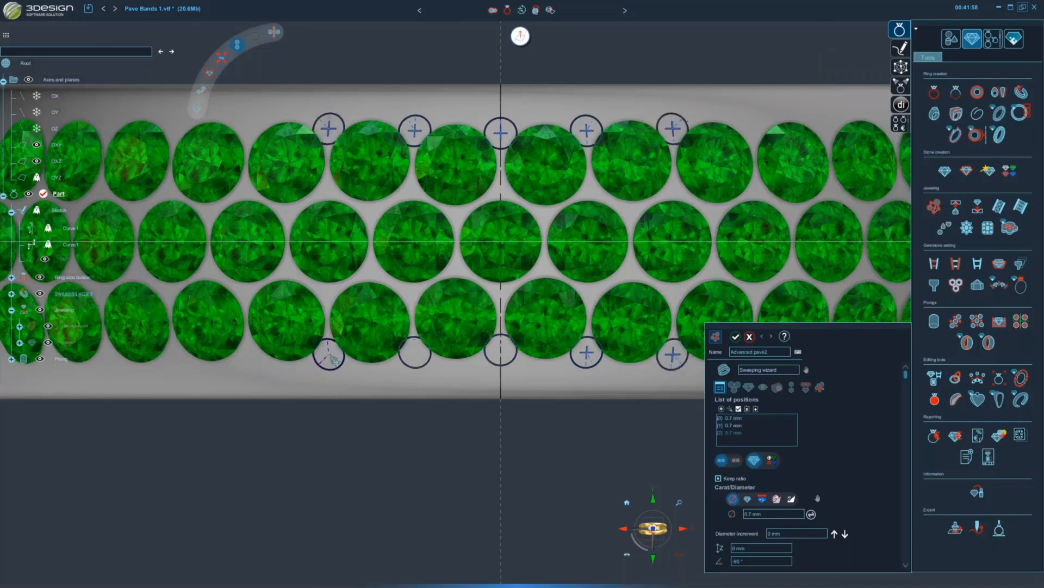
click(249, 355)
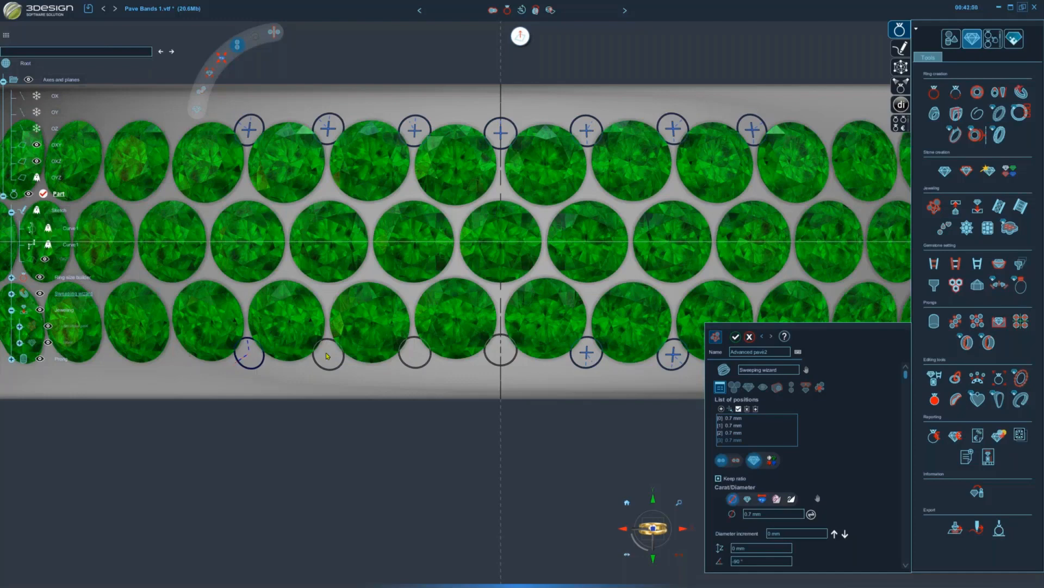
middle_drag(327, 356, 505, 390)
click(501, 352)
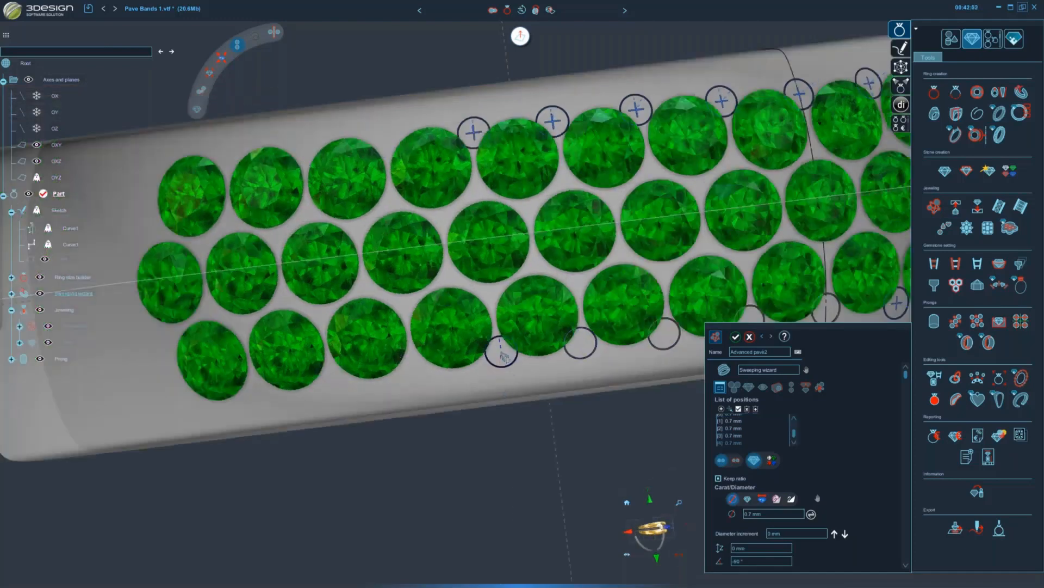
drag(501, 353, 500, 356)
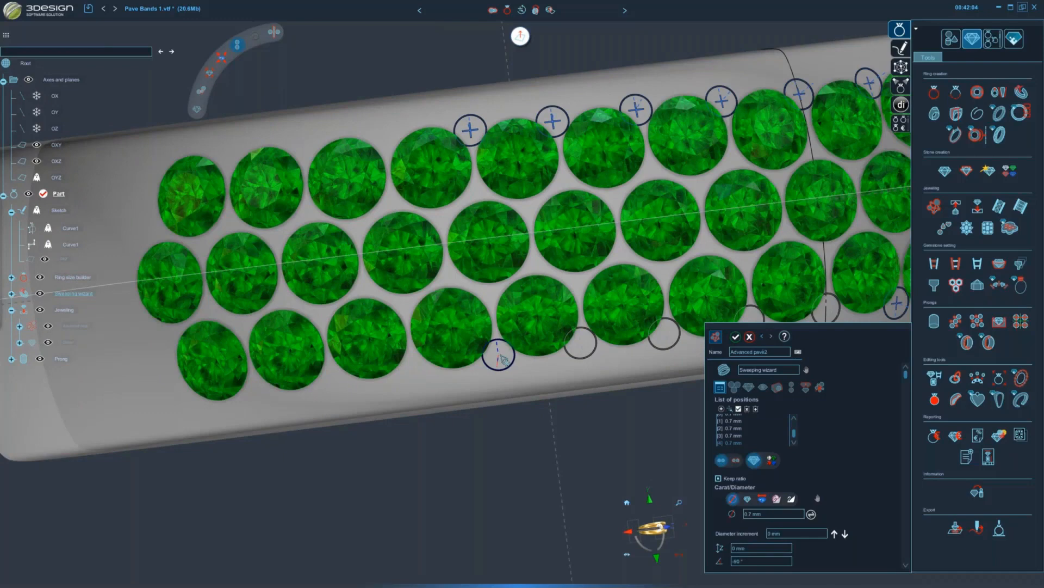
click(414, 365)
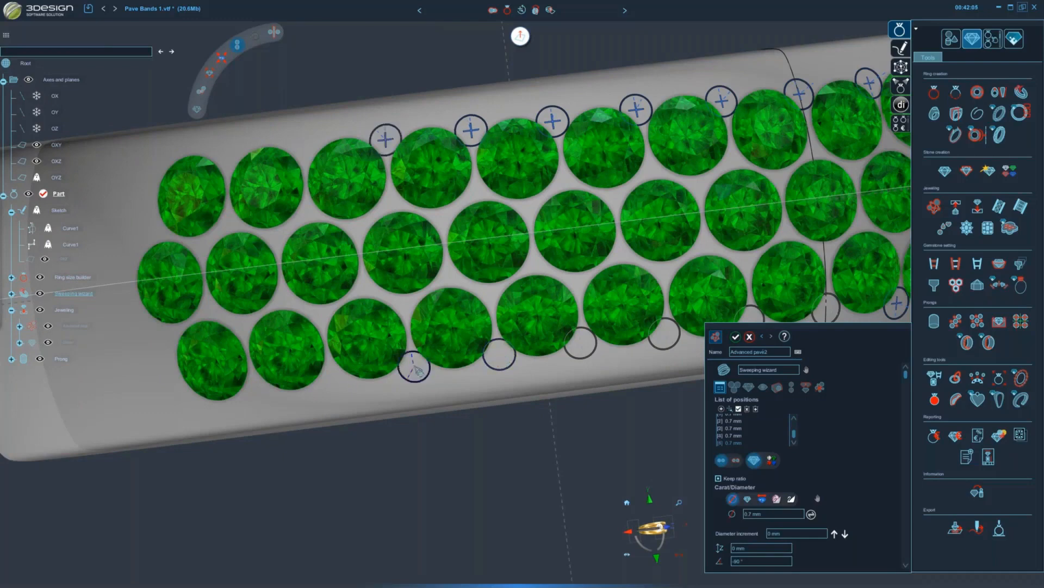
click(335, 378)
click(259, 390)
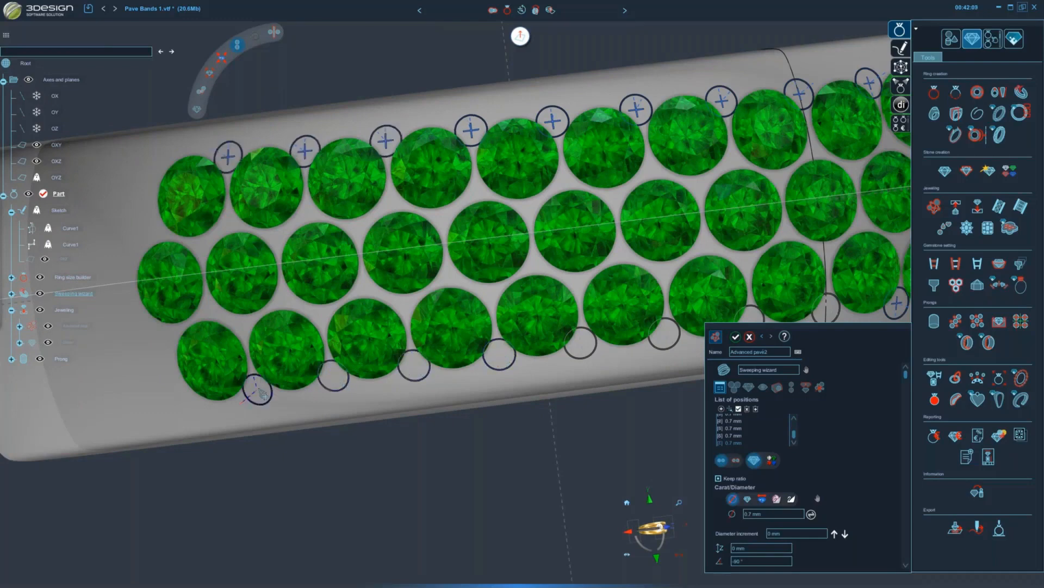
- Place 0.7 mm positions in the gaps between the middle stone row and the outer rows, from the row end to the centre line
click(285, 303)
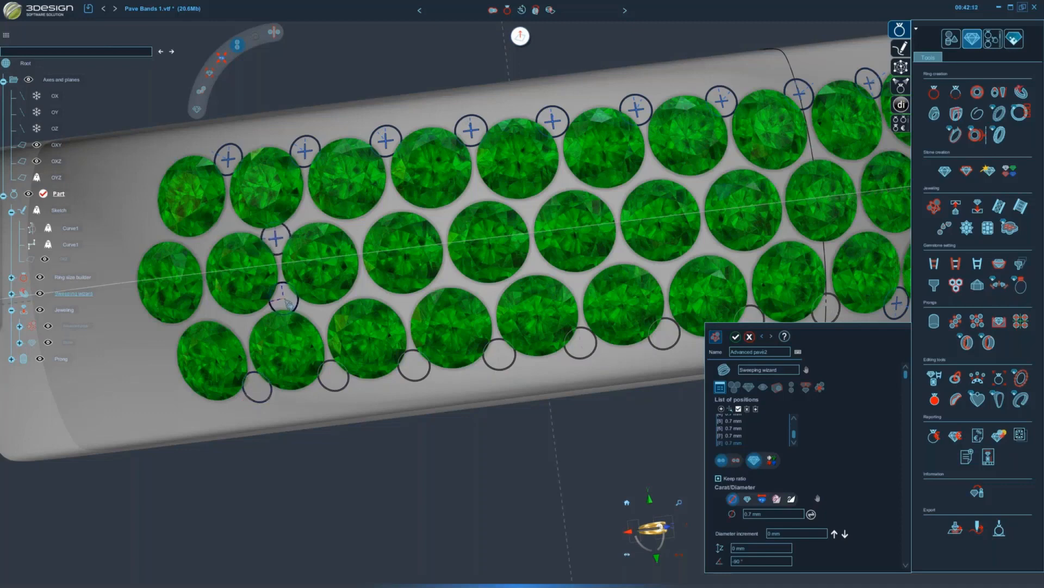
click(323, 317)
click(366, 285)
click(404, 304)
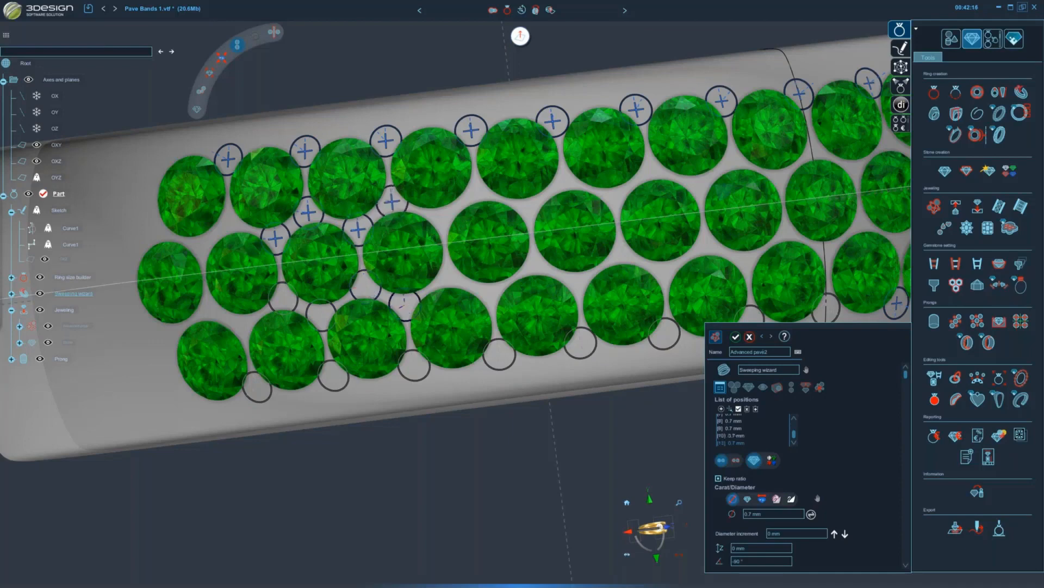
click(448, 276)
click(533, 212)
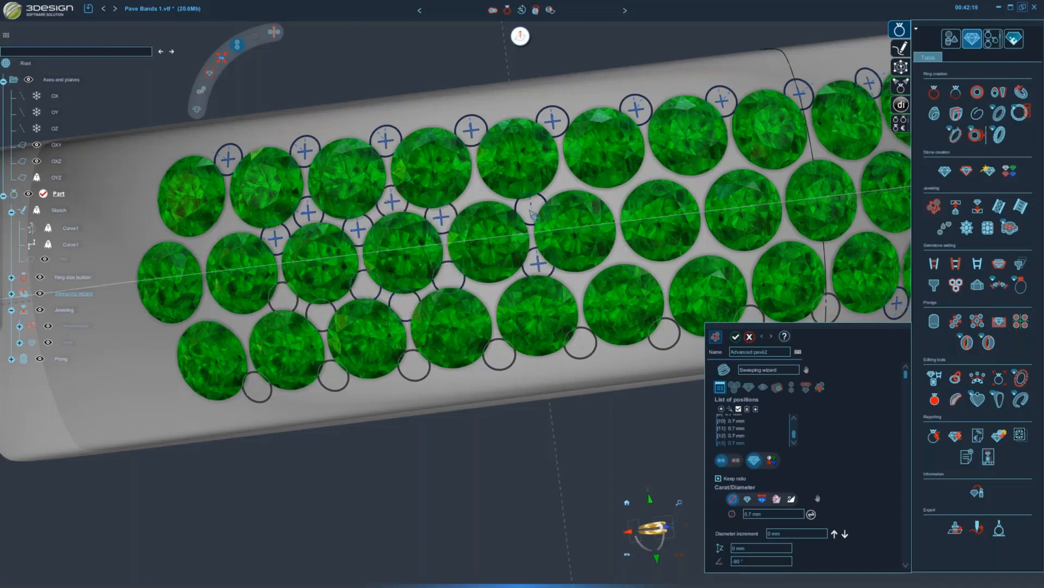
click(615, 201)
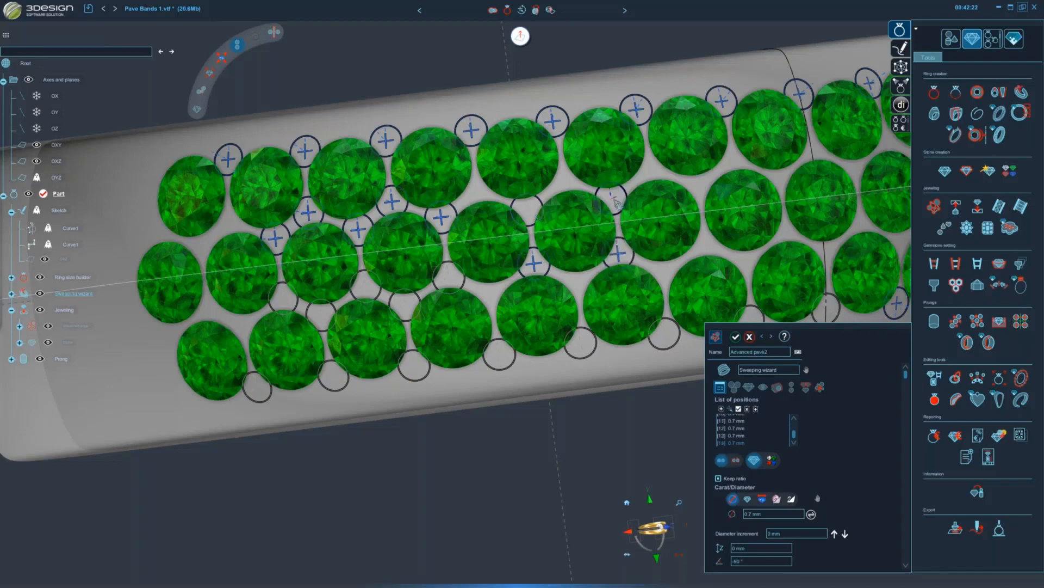
click(702, 182)
click(786, 184)
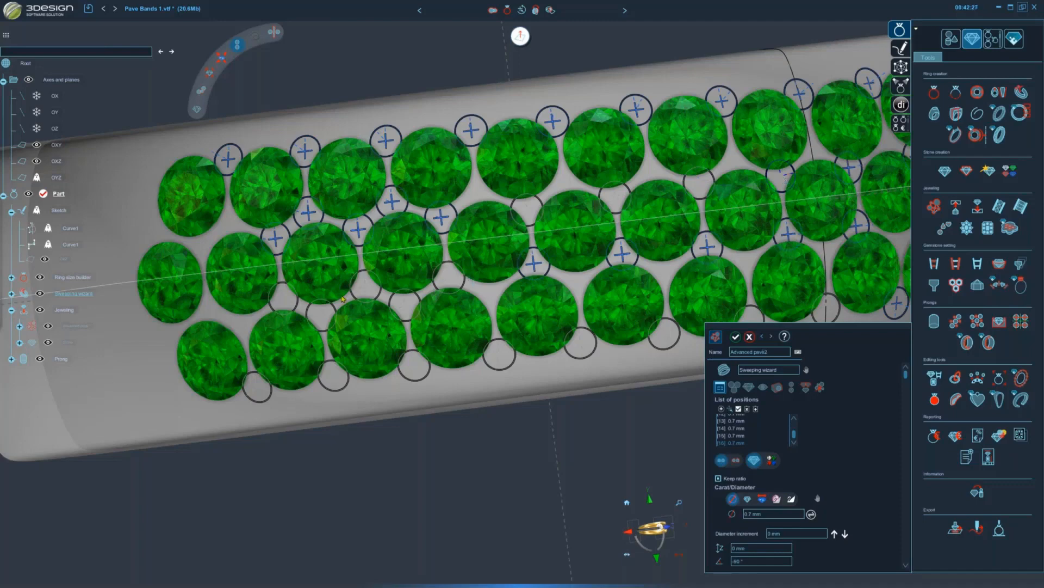
- Place 0.7 mm positions in the last inner gap and around the stones at the row ends, and validate the Advanced pavé
middle_drag(420, 284, 449, 250)
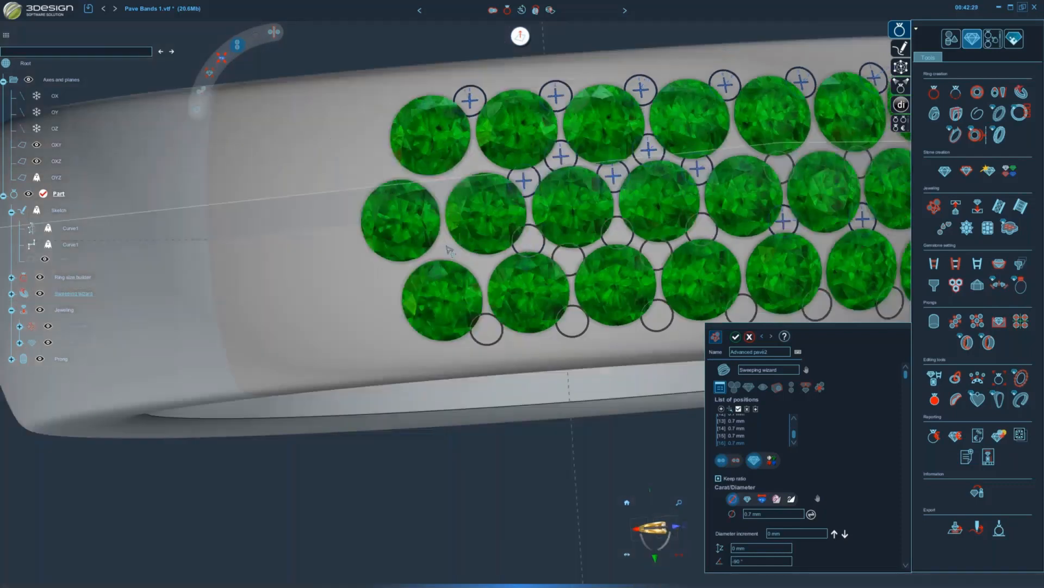
click(450, 250)
click(385, 166)
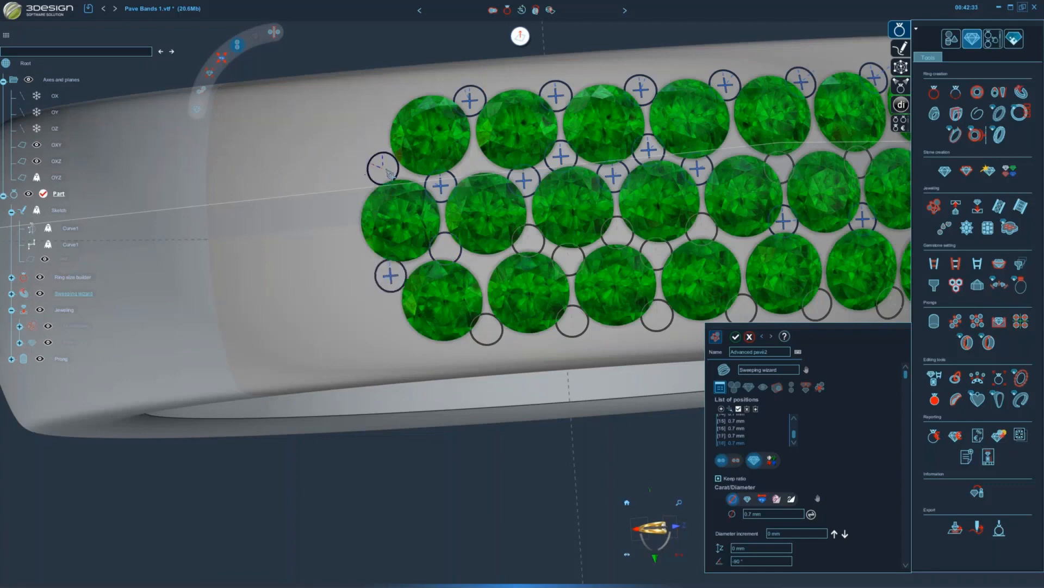
click(407, 340)
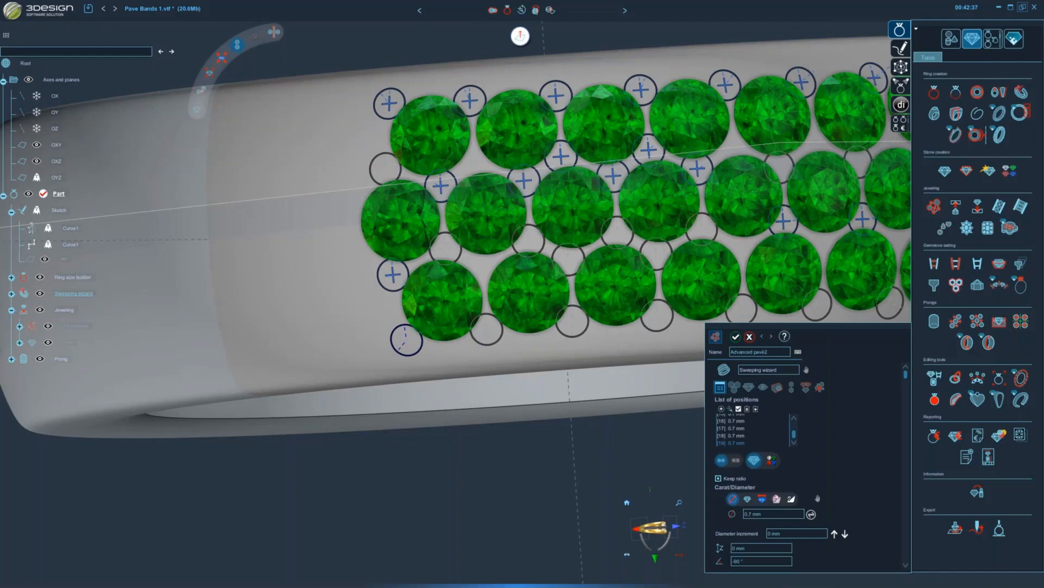
click(348, 225)
scroll(552, 308, down, 5)
middle_drag(552, 307, 545, 417)
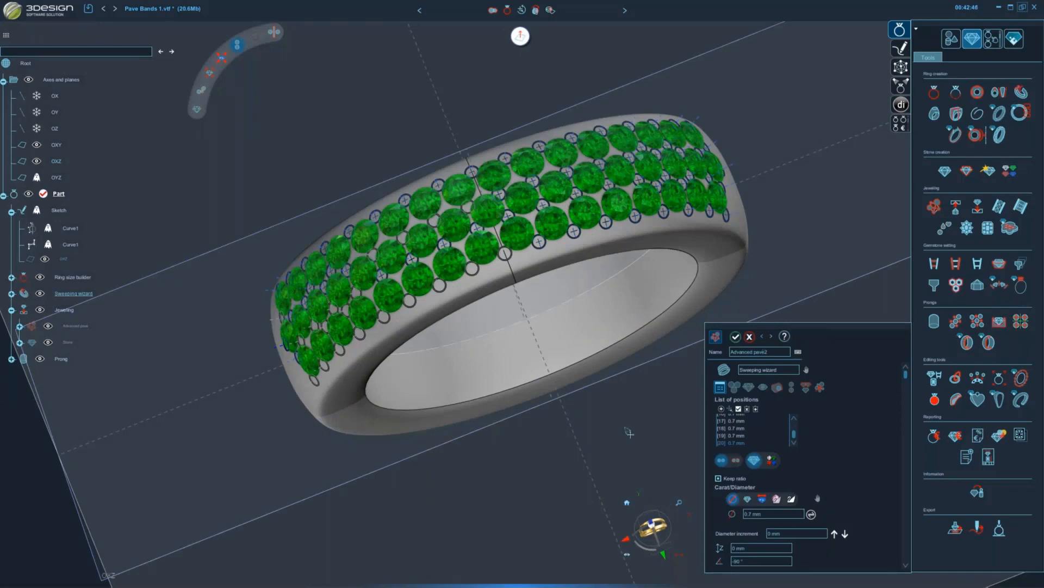
click(736, 337)
- Duplicate the prong onto all positions of the second Advanced pavé with Jeweling and validate it
middle_drag(622, 283, 511, 260)
scroll(603, 373, up, 3)
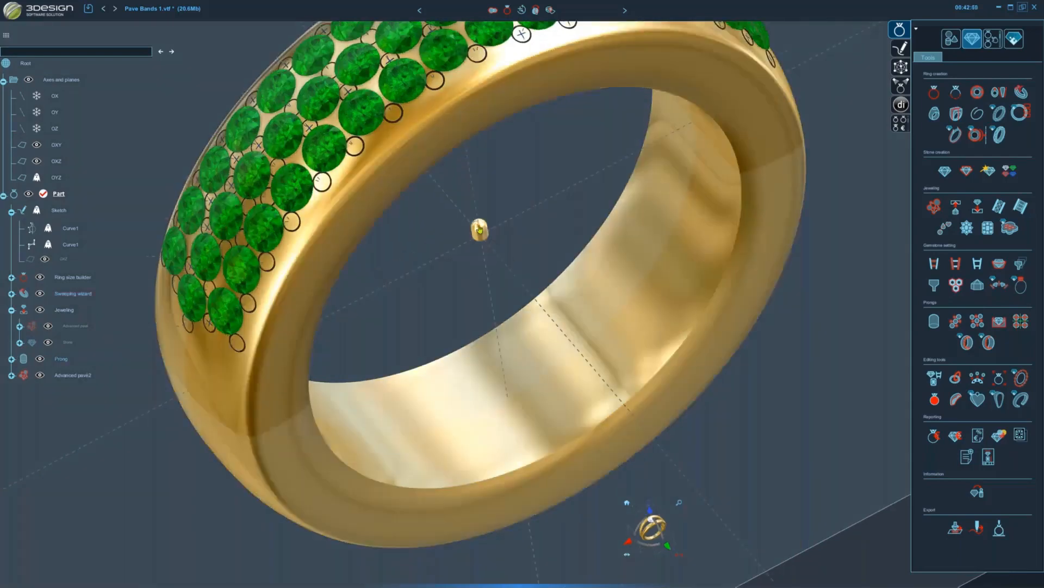
click(480, 230)
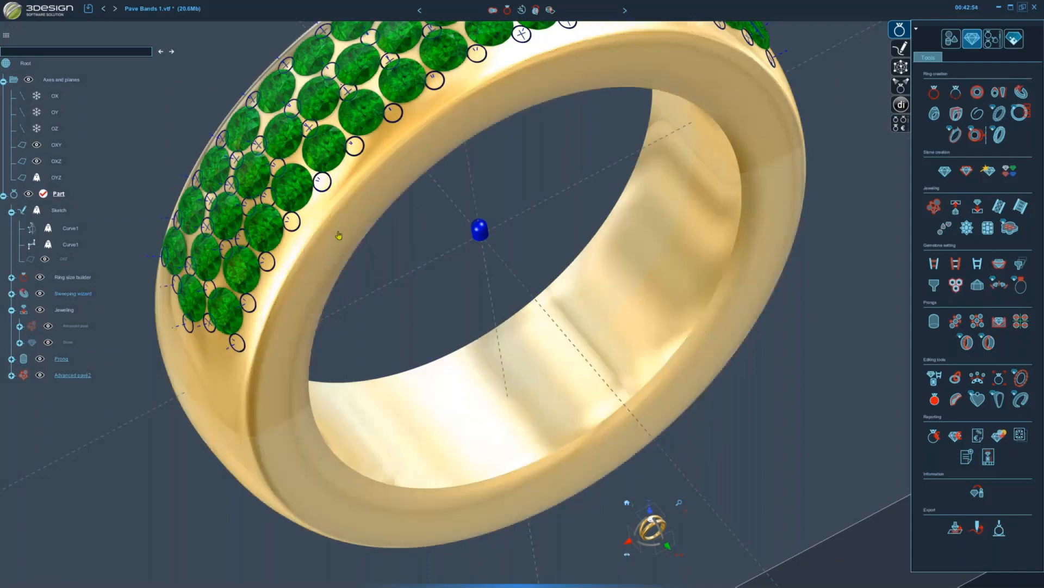
click(977, 210)
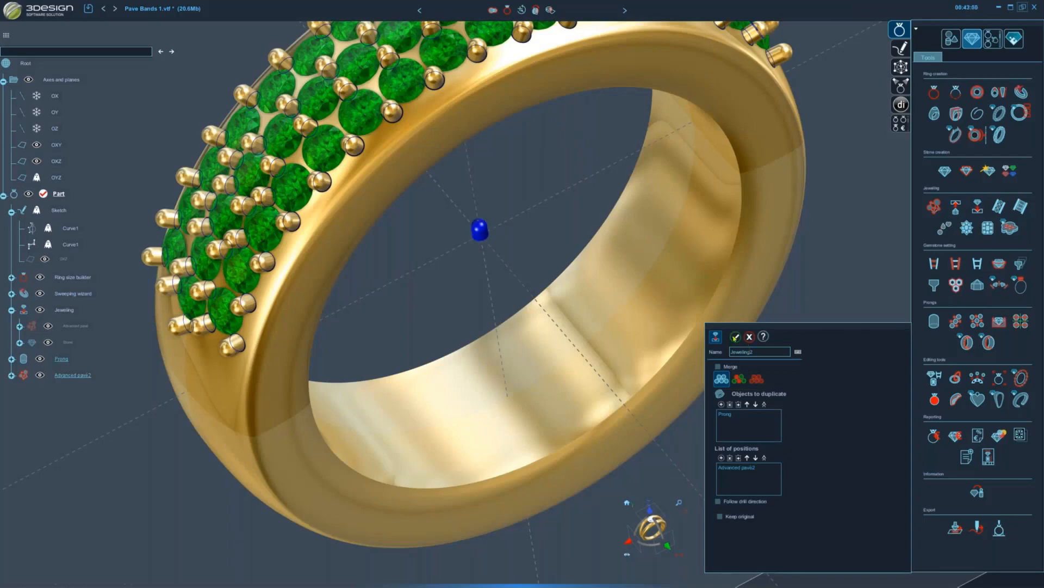
click(736, 337)
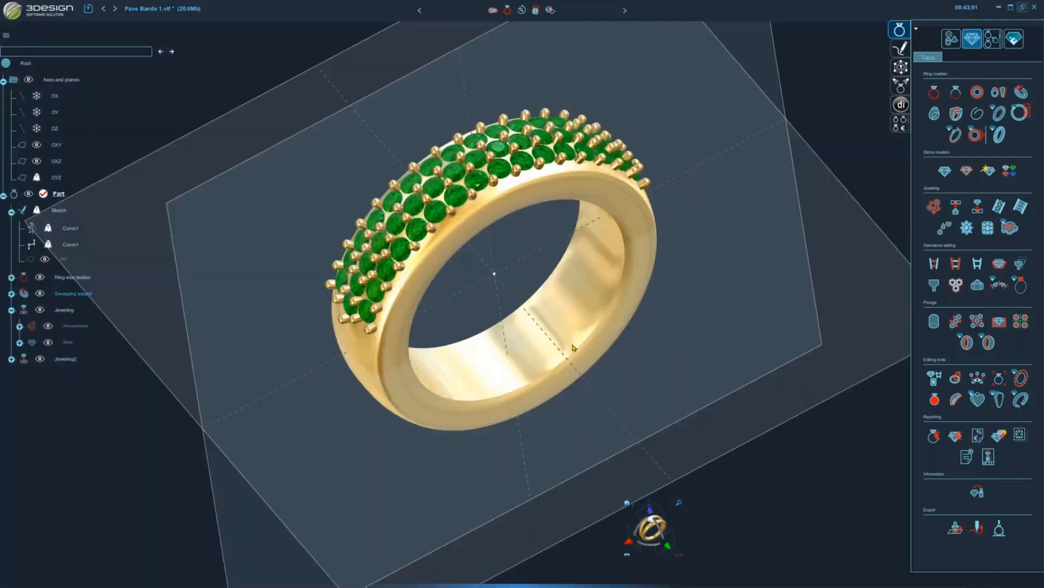
- Examine the duplicated prongs around the pavé stones and how they sit on the band
middle_drag(574, 348, 590, 292)
middle_drag(562, 212, 506, 305)
scroll(506, 305, up, 4)
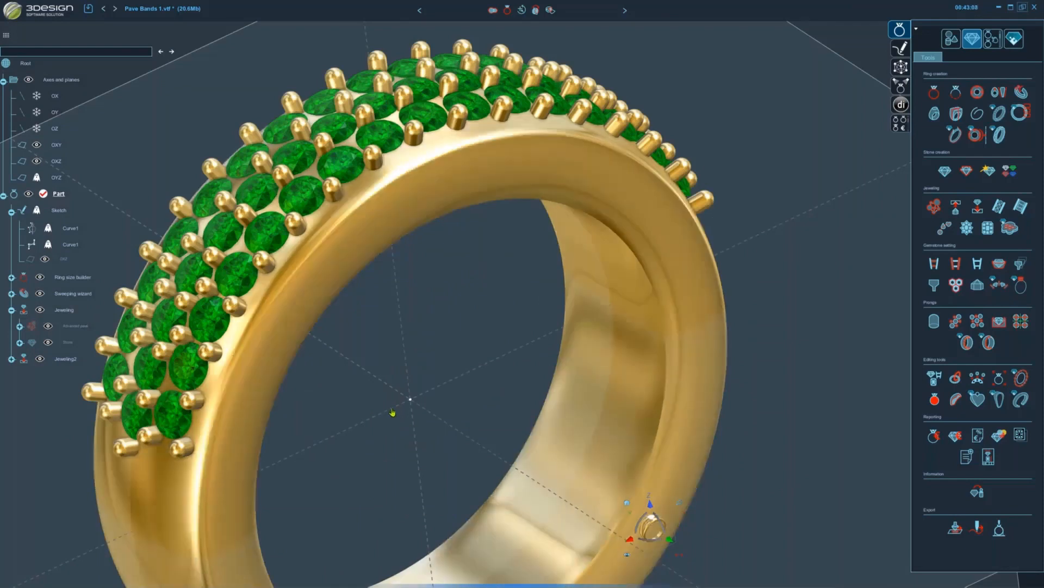
click(247, 316)
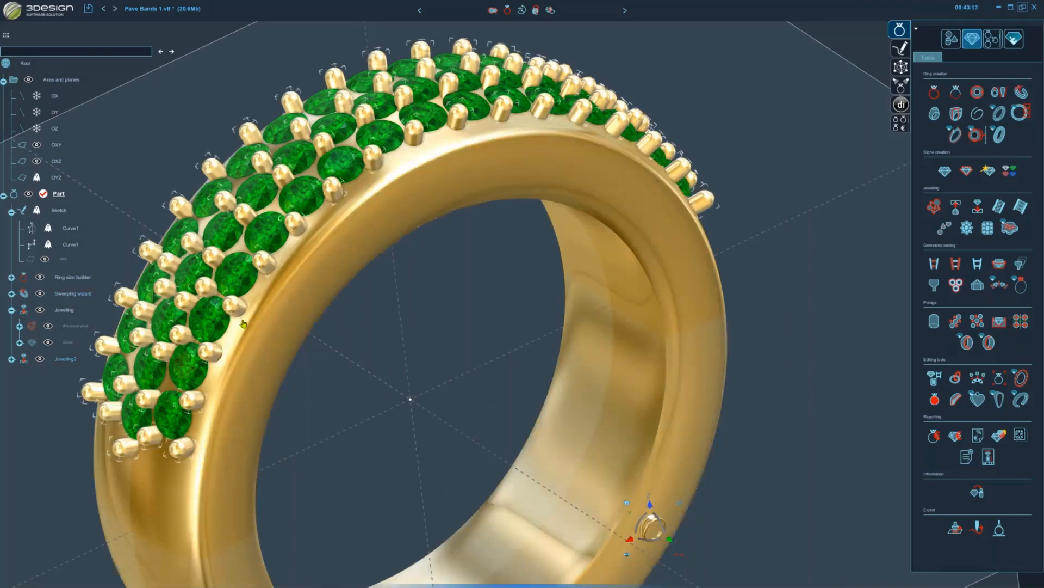
click(285, 242)
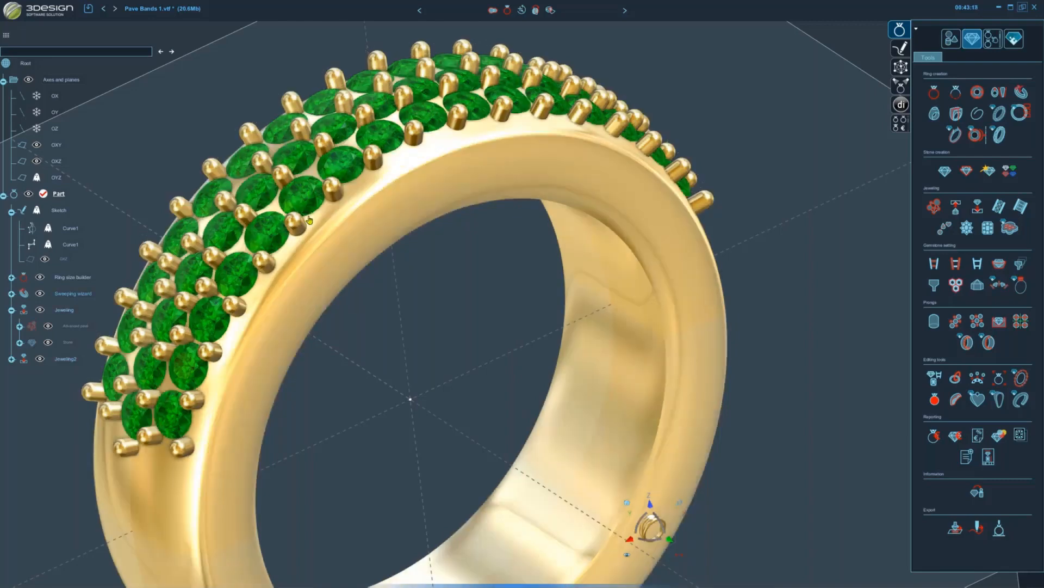
click(304, 233)
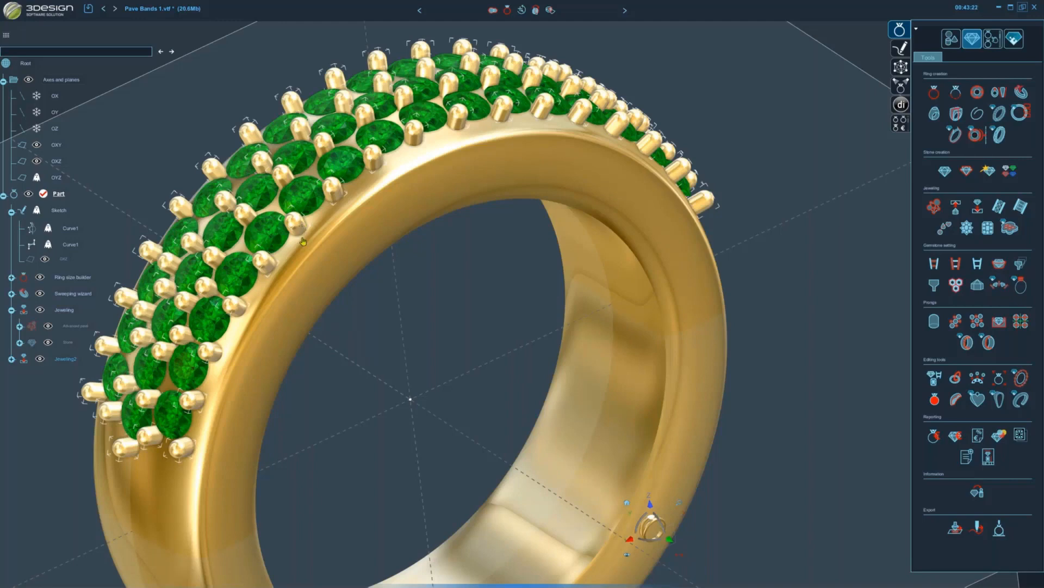
click(306, 244)
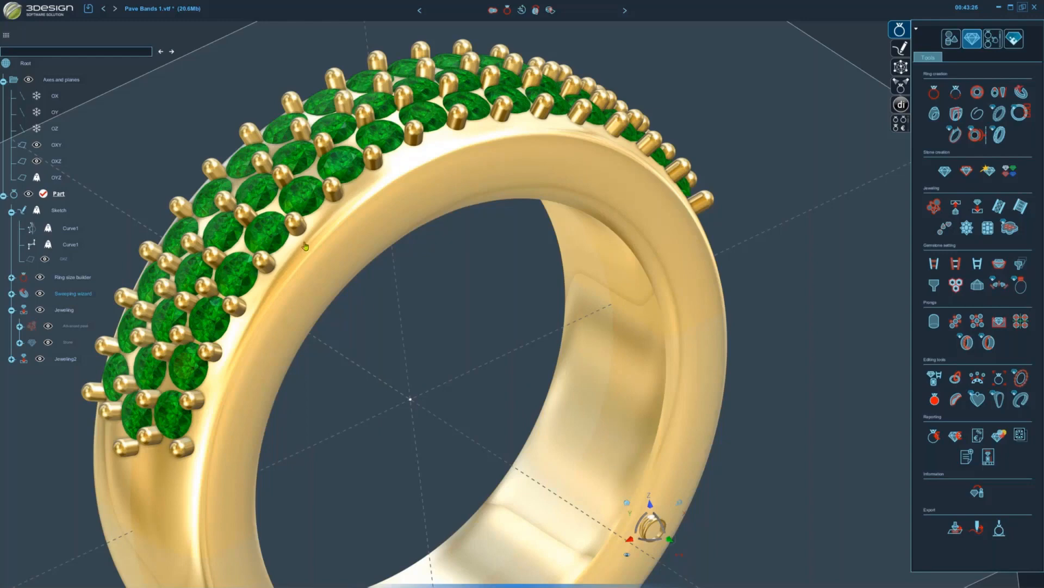
click(402, 309)
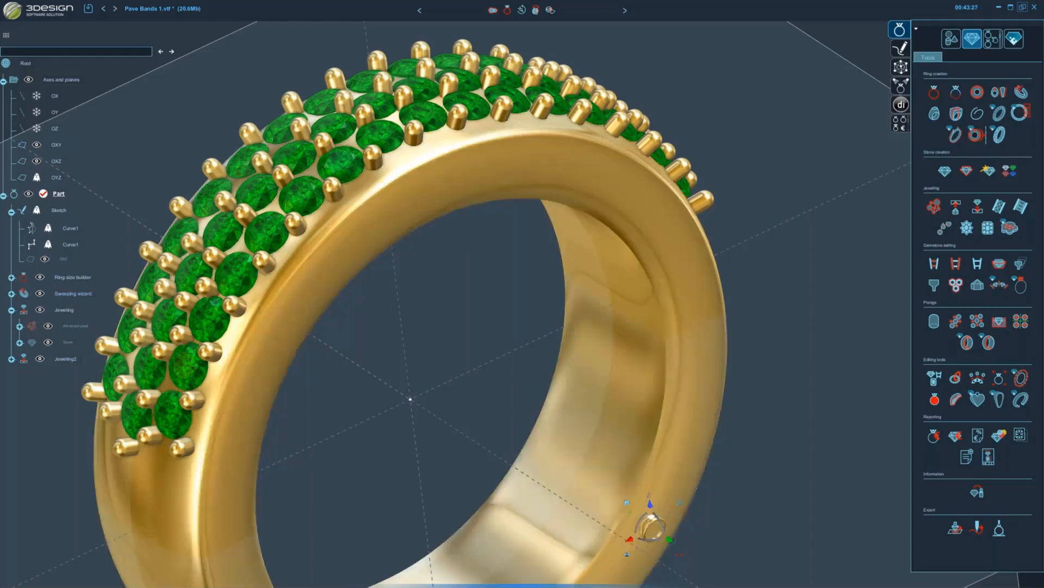
middle_drag(545, 285, 533, 256)
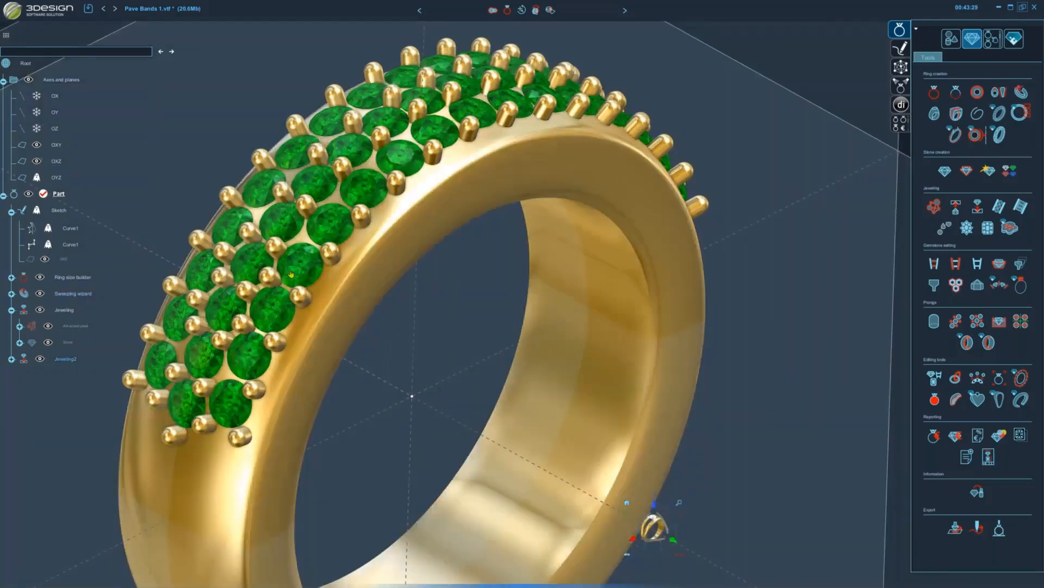
click(343, 223)
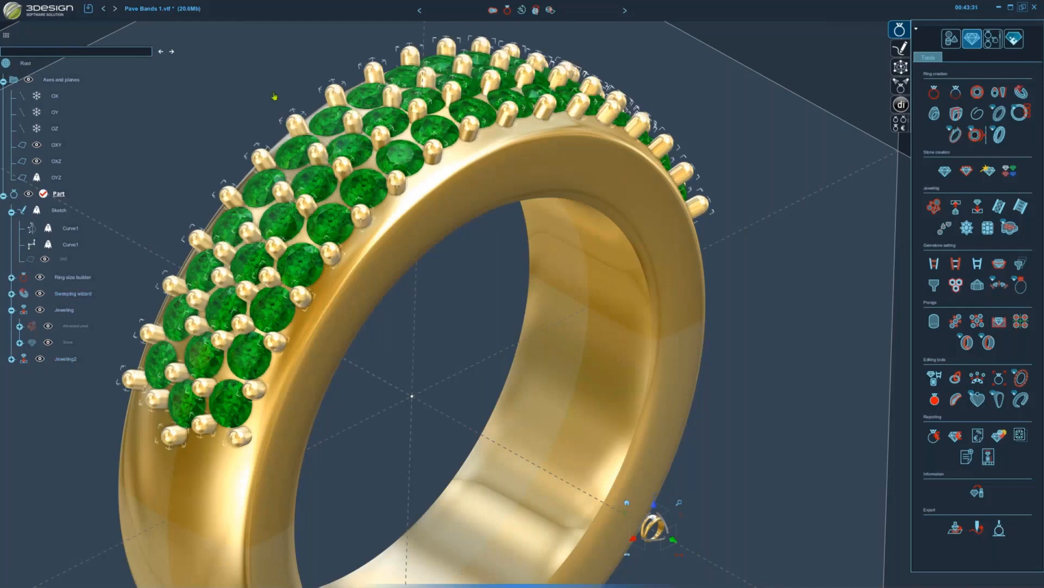
click(413, 397)
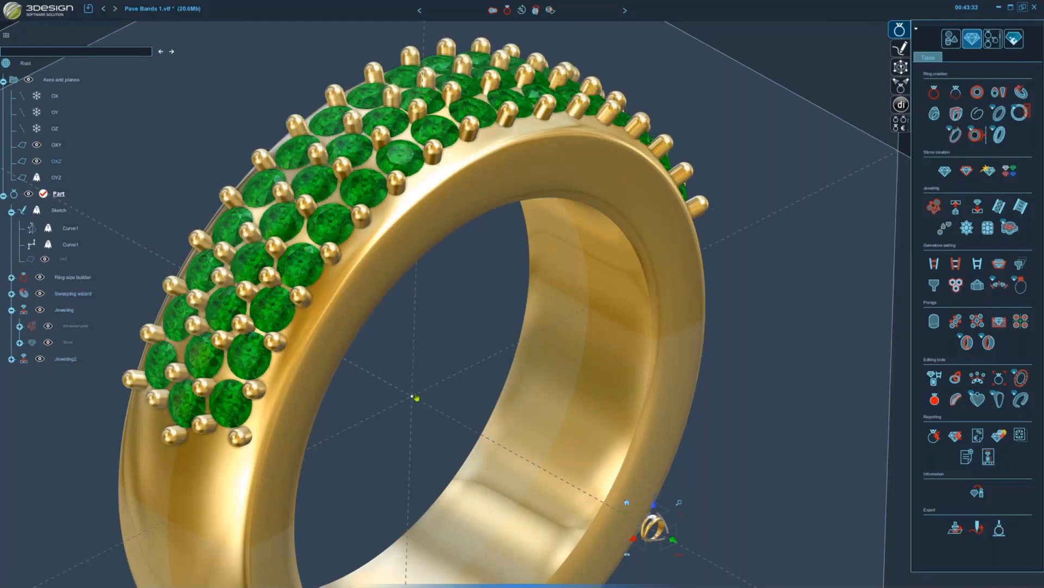
click(180, 354)
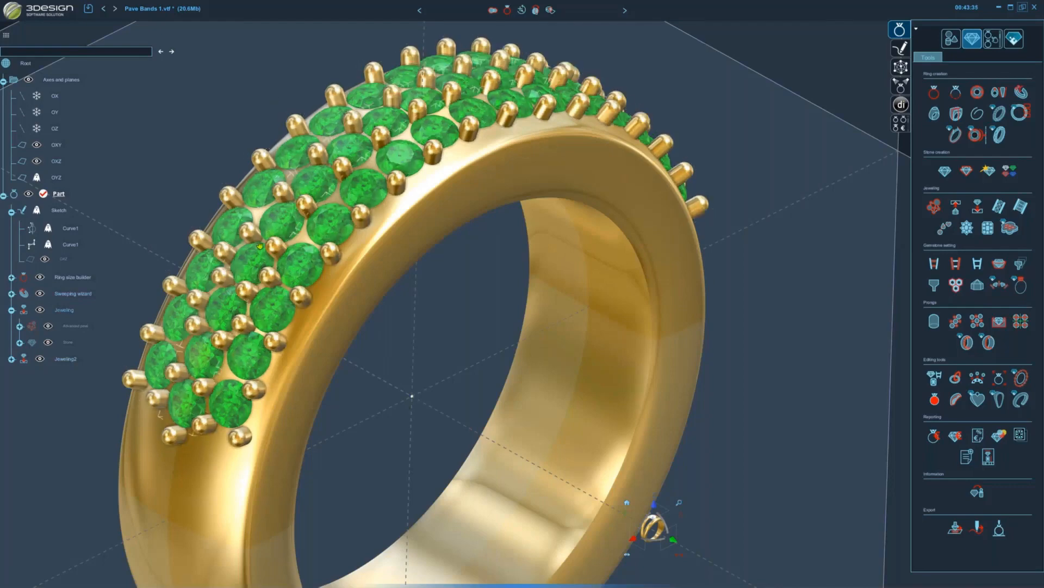
- Edit the second Advanced pavé, set the height offset of all its positions to -0.2 mm, and validate it
click(11, 359)
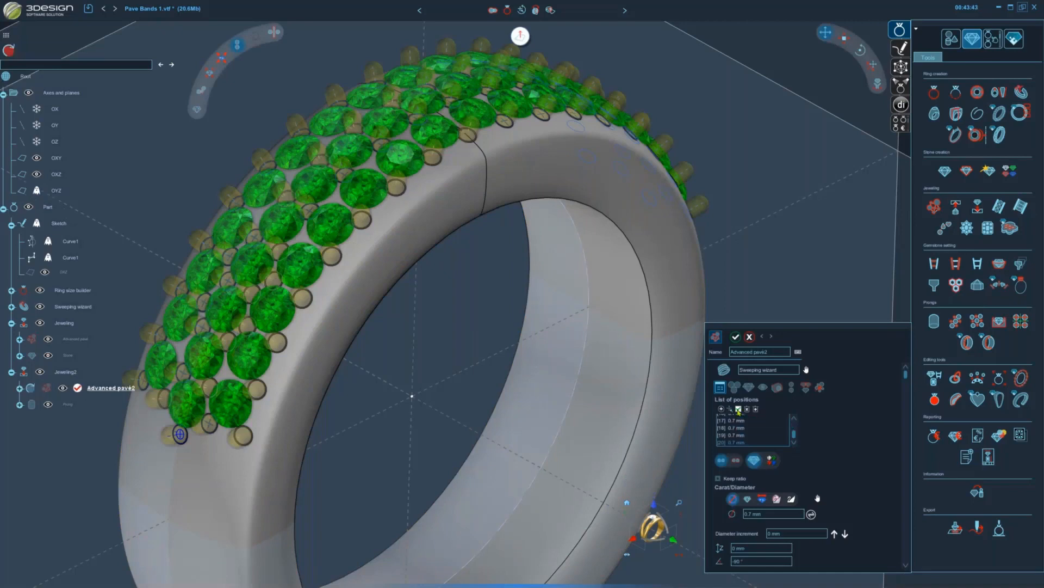
scroll(756, 479, down, 1)
click(764, 515)
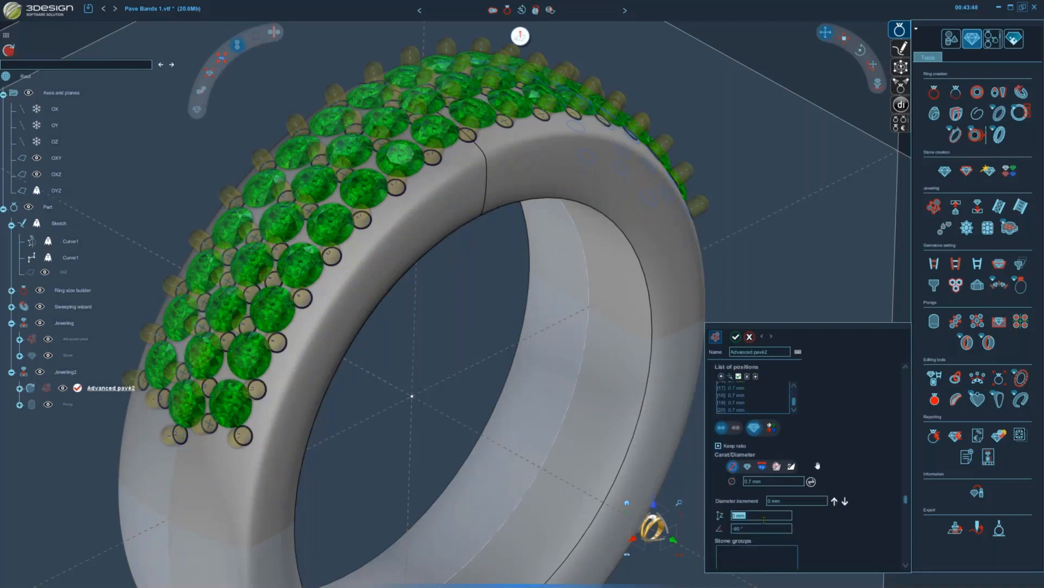
text(-0.2)
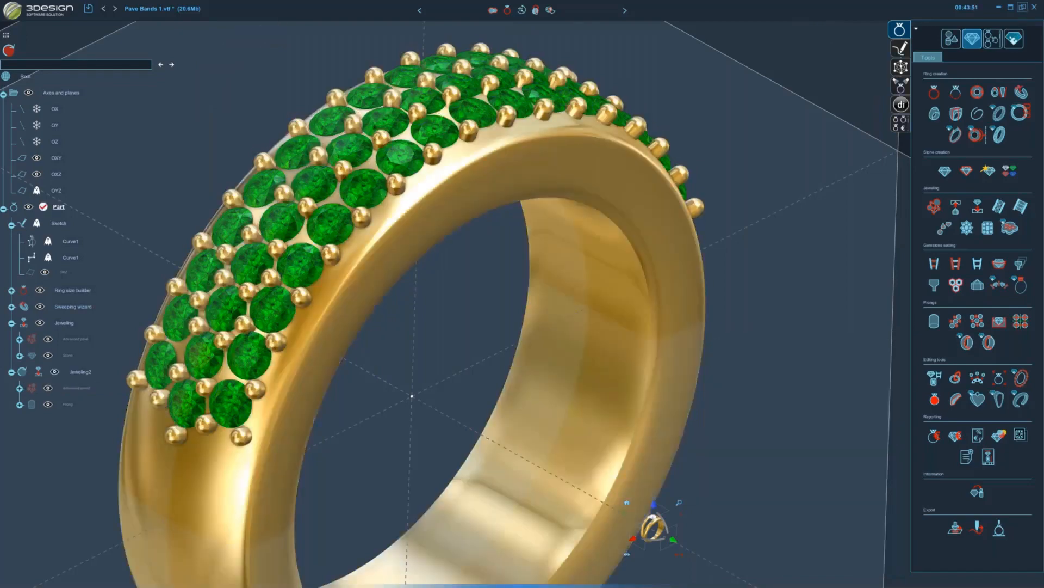
- Start Multi cutters on all the pavé stones and freeze the swept band so the cutters show through it
middle_drag(359, 356, 291, 329)
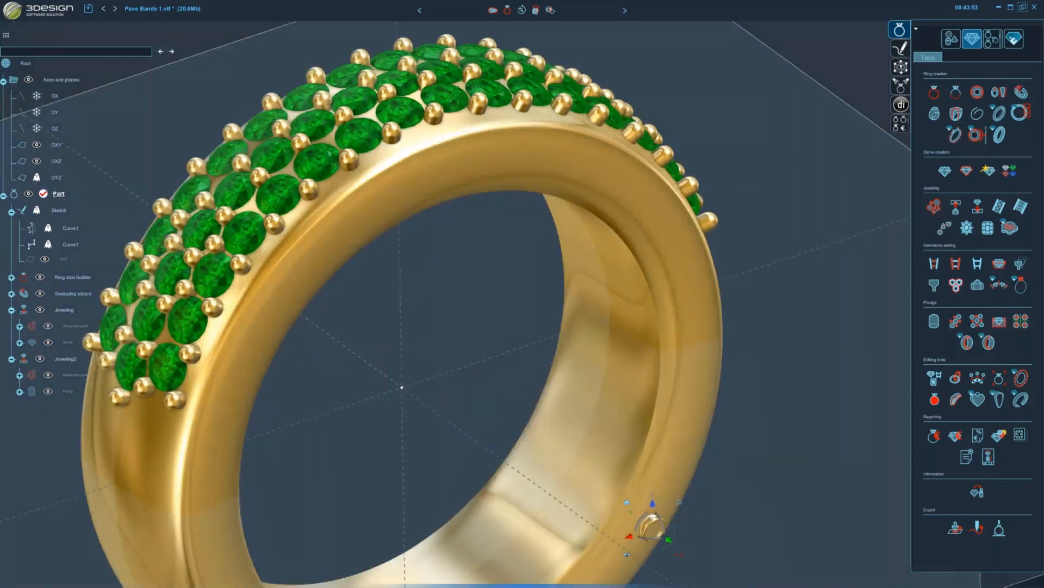
scroll(388, 374, down, 5)
middle_drag(433, 397, 500, 333)
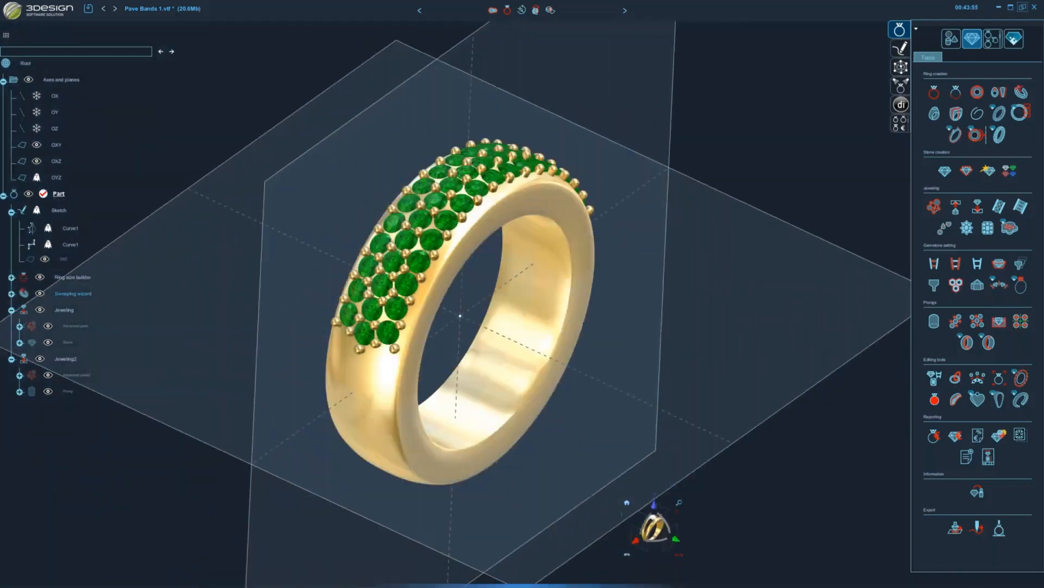
scroll(556, 350, up, 2)
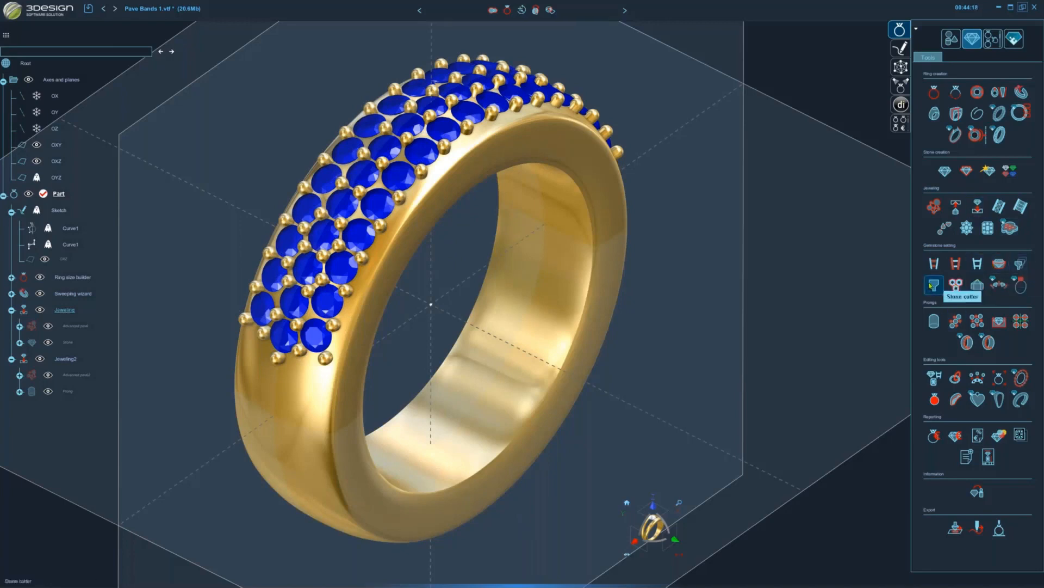
click(1021, 266)
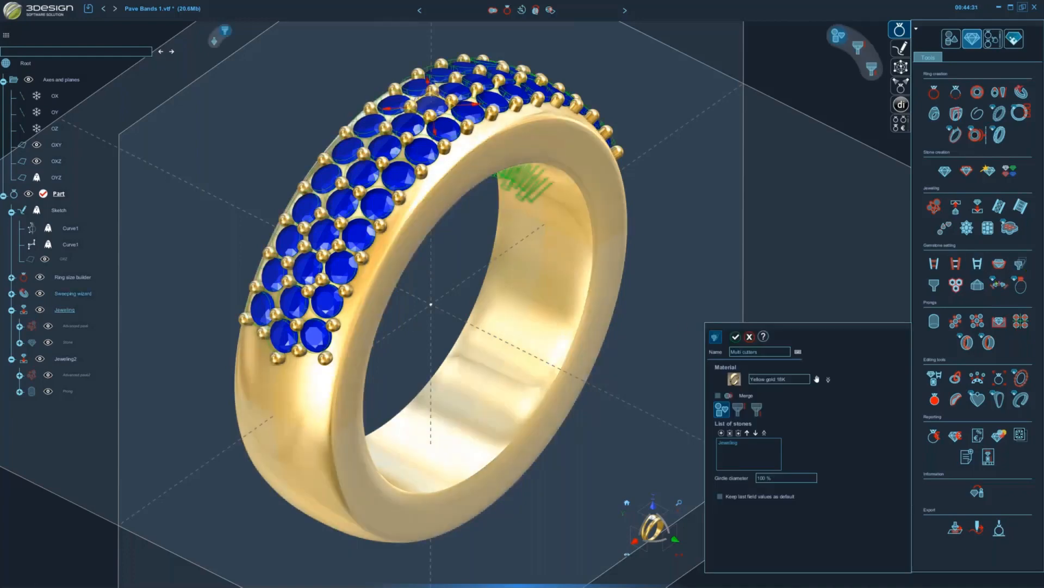
middle_drag(352, 314, 497, 235)
scroll(498, 235, up, 5)
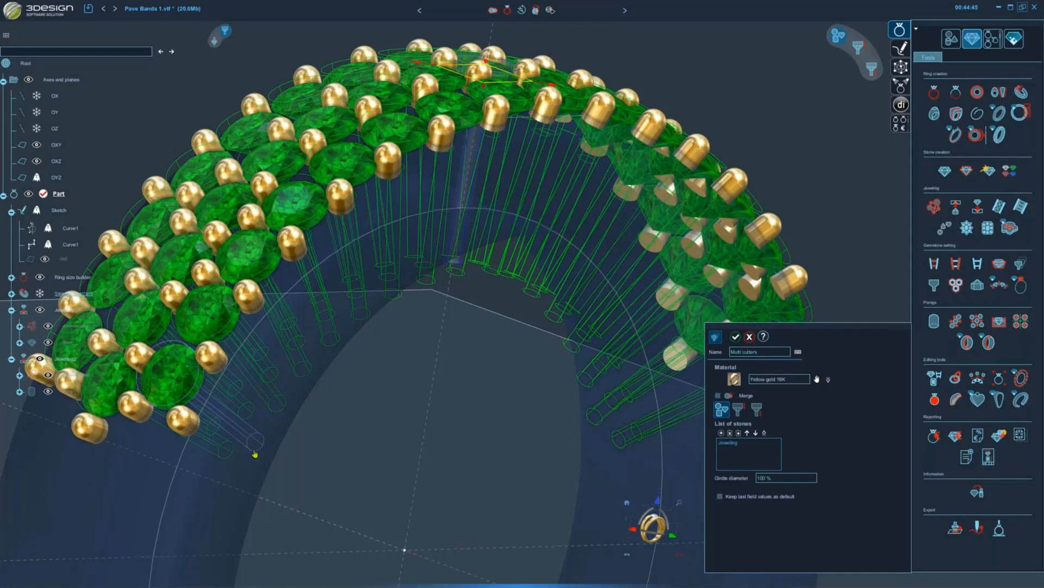
click(254, 452)
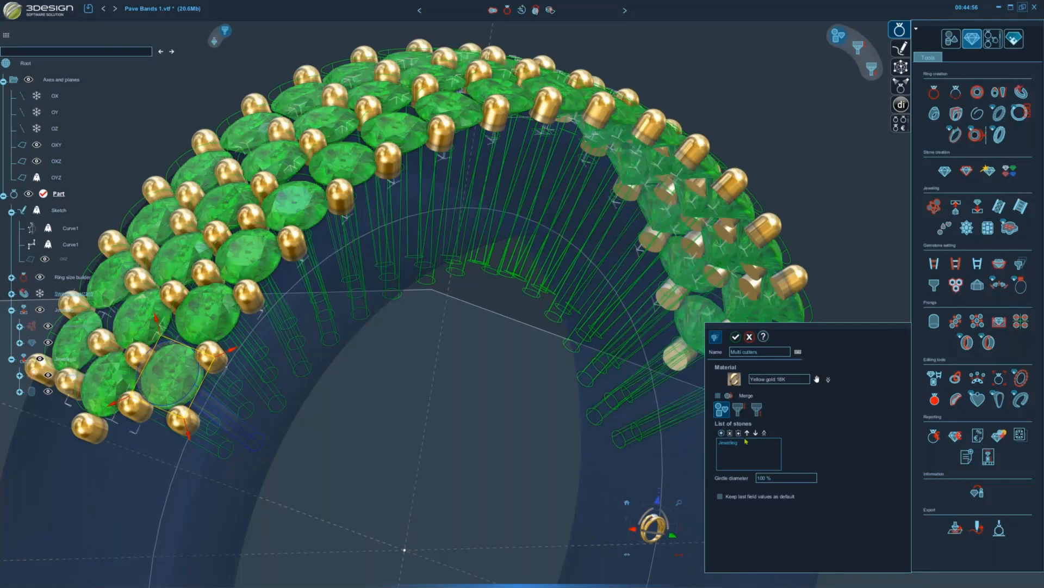
- Show the cutter shape settings and examine a cutter's side profile against its stone and the neighbouring prongs
click(739, 411)
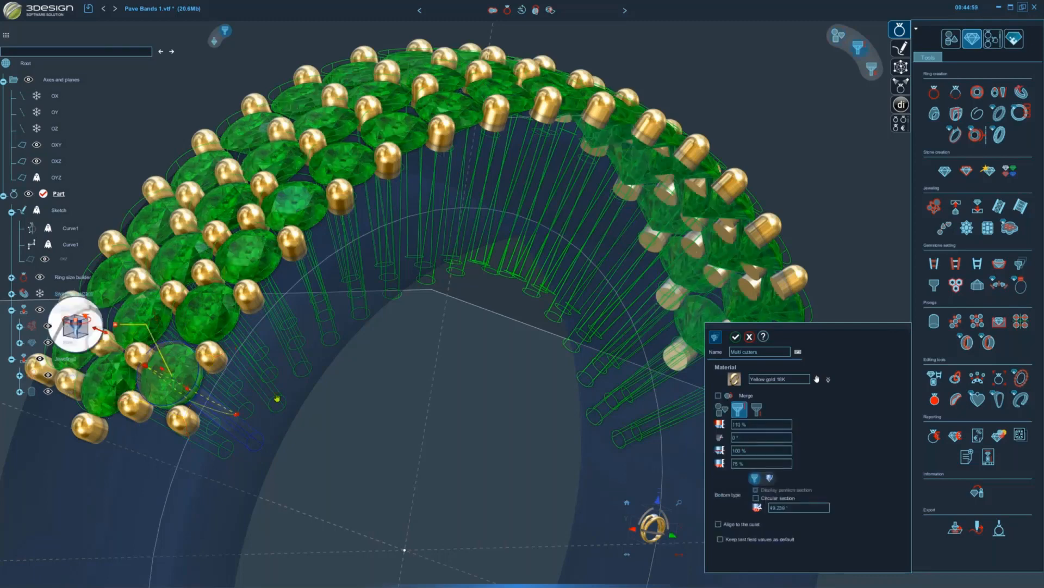
middle_drag(223, 282, 373, 205)
click(223, 247)
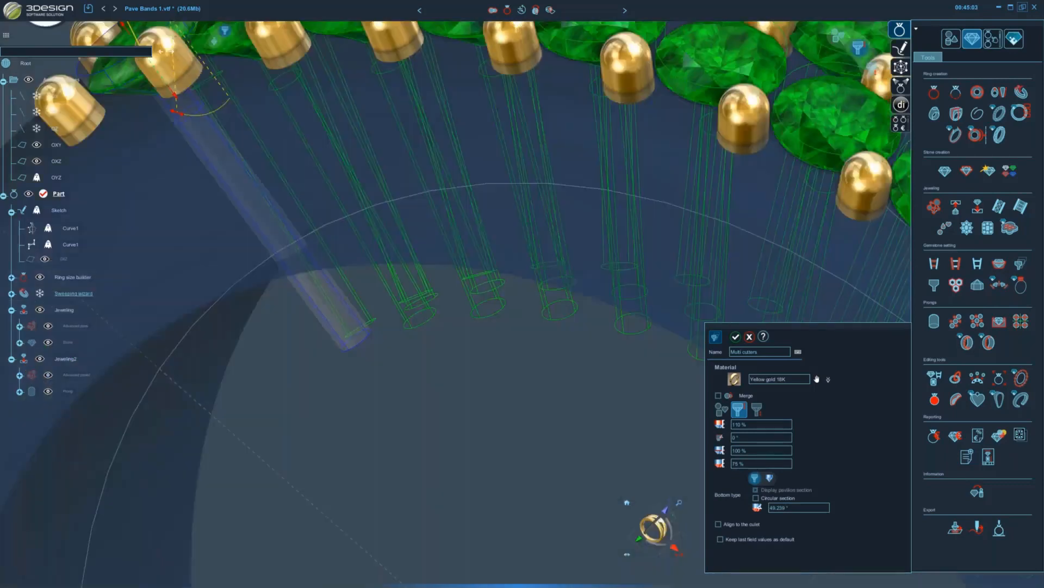
scroll(451, 315, down, 6)
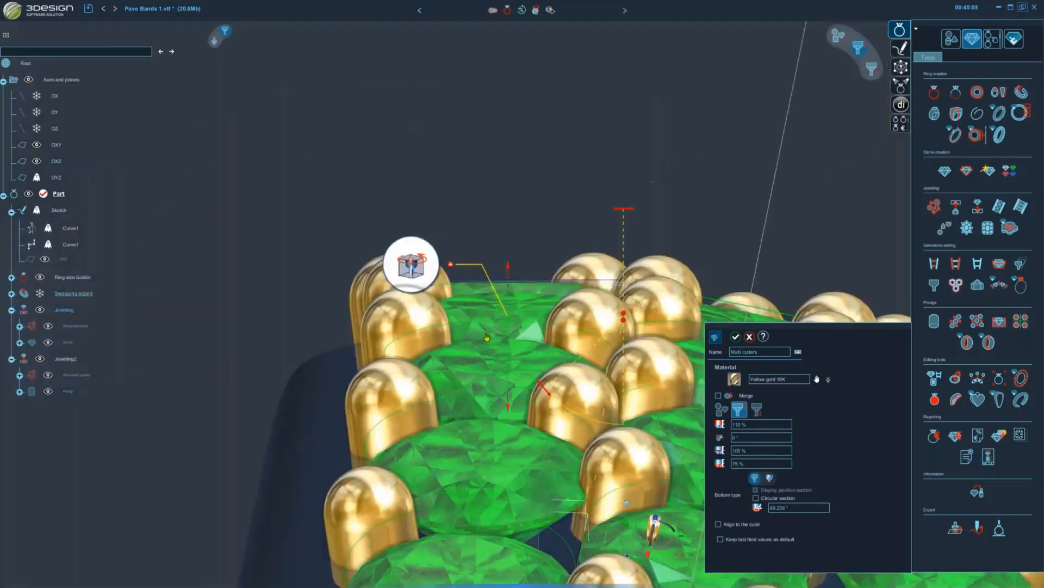
scroll(488, 335, down, 2)
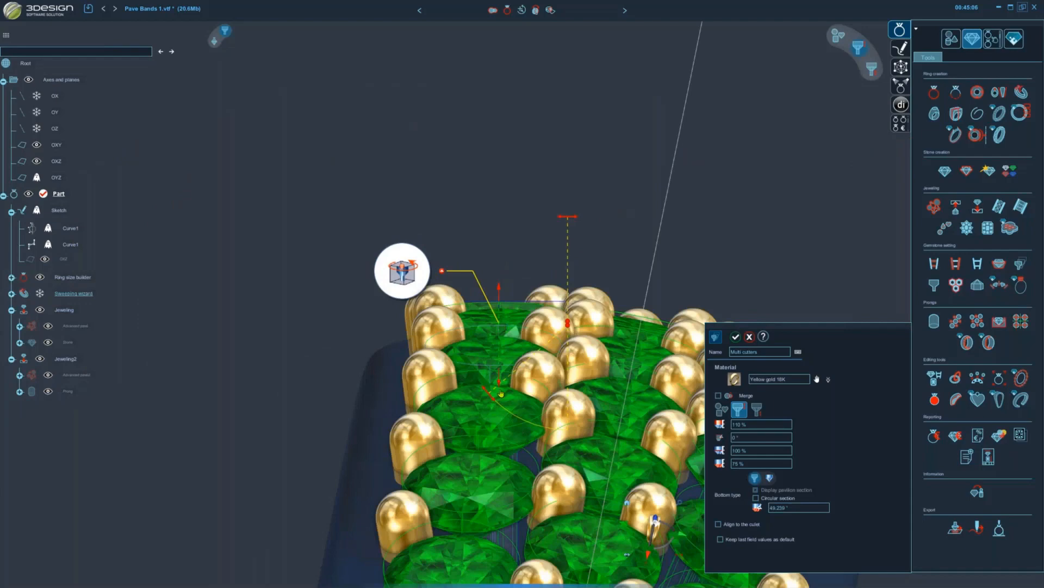
click(408, 270)
scroll(452, 305, up, 3)
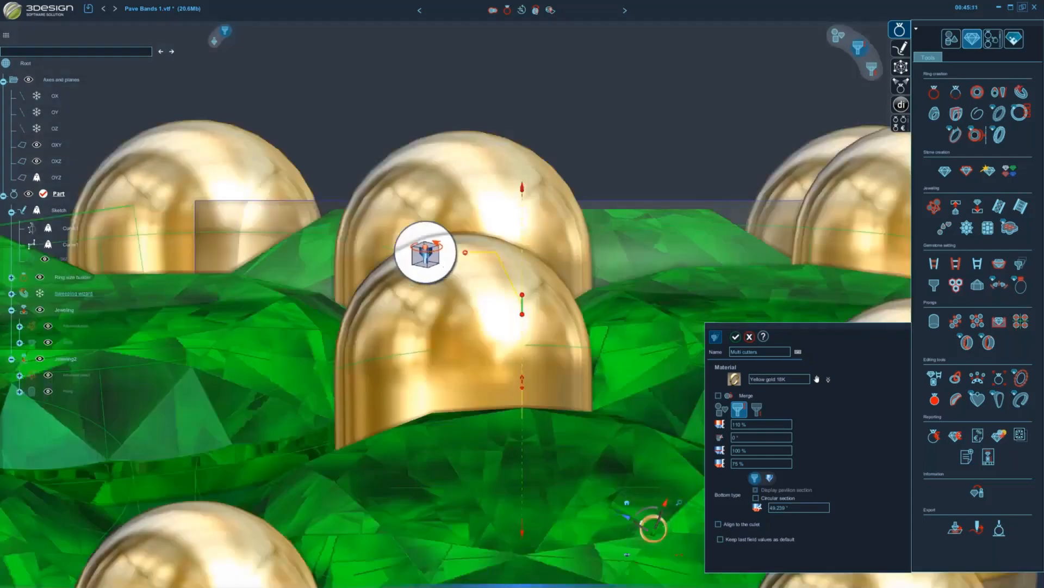
click(430, 256)
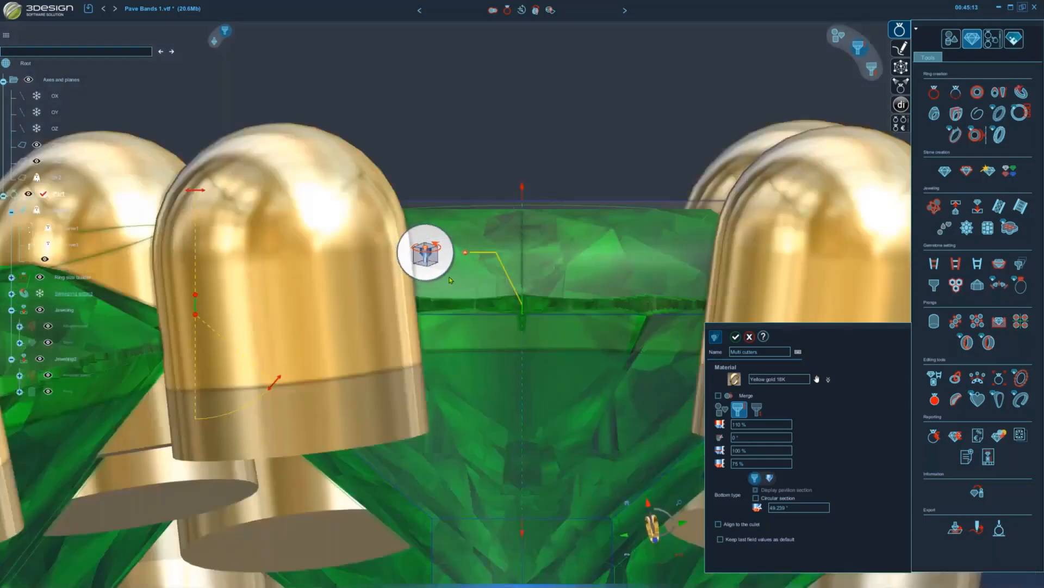
scroll(489, 305, down, 2)
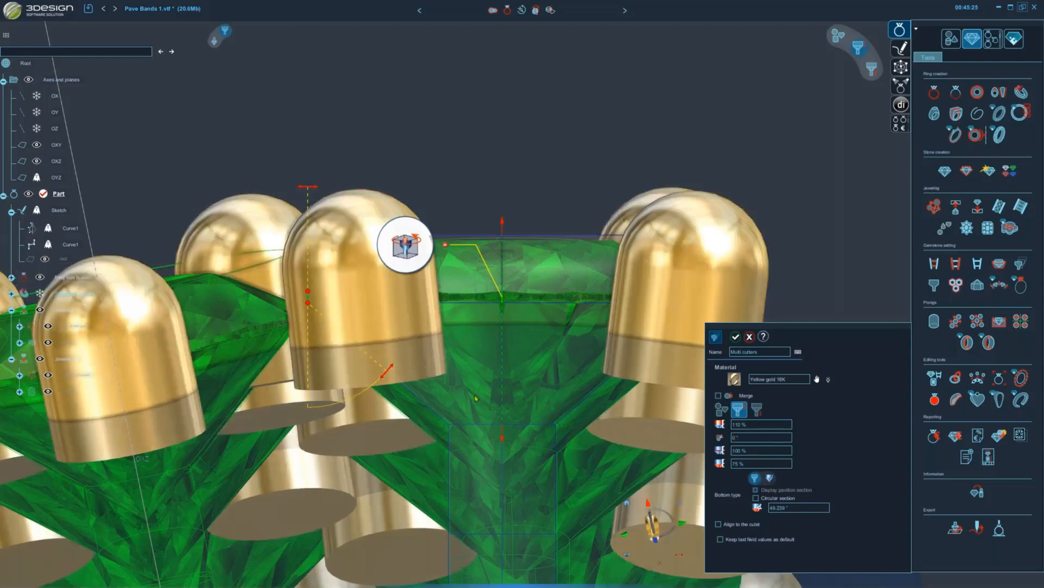
scroll(475, 398, down, 3)
mouse_move(484, 356)
middle_down()
mouse_move(482, 370)
mouse_move(501, 361)
middle_up()
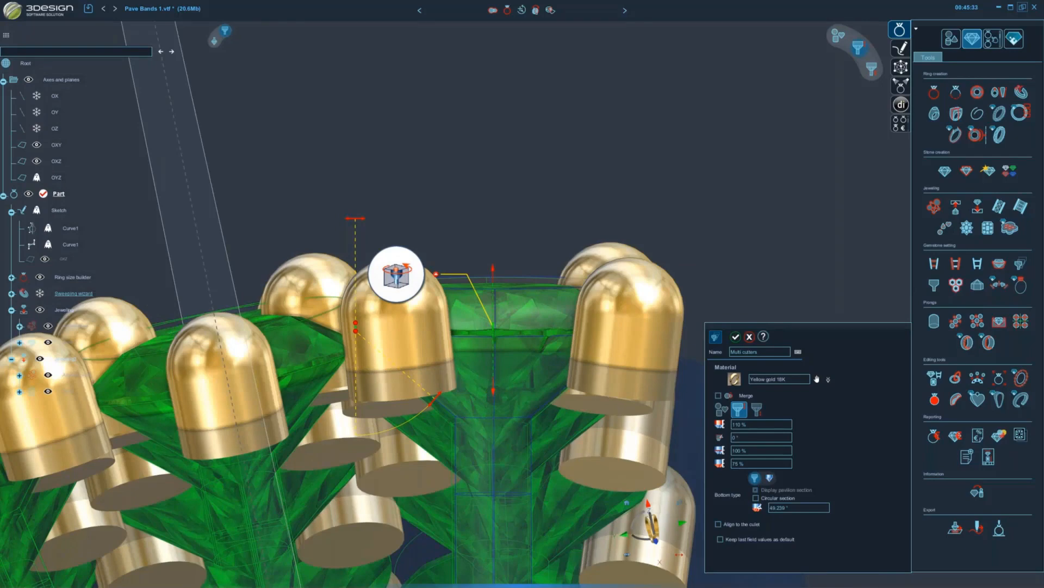
- Reshape the cutter's tapered section to about 42.1 % with a bottom angle of about 47.9°, and validate the Multi cutters
drag(493, 393, 494, 392)
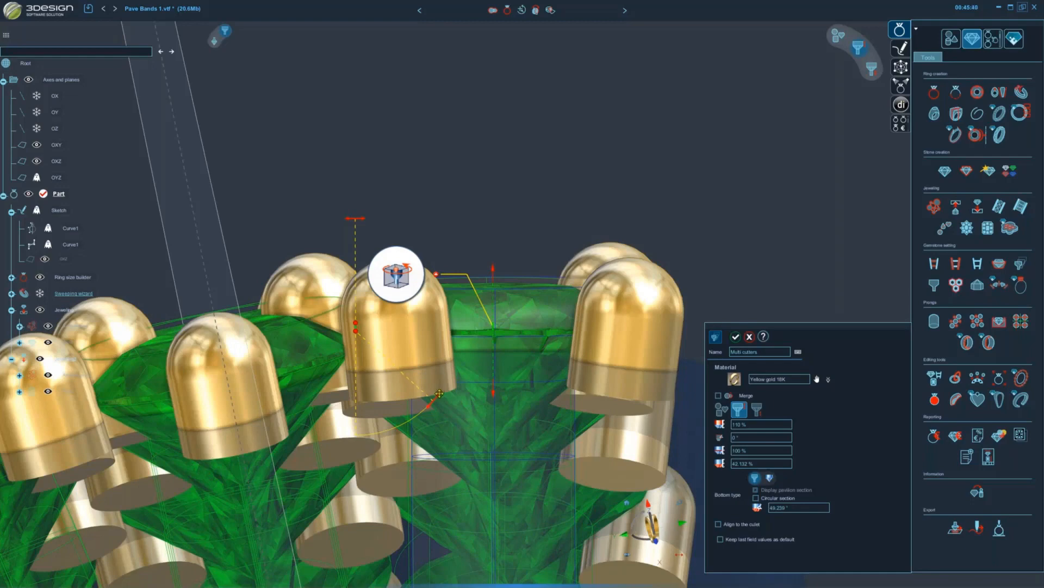
drag(441, 393, 438, 394)
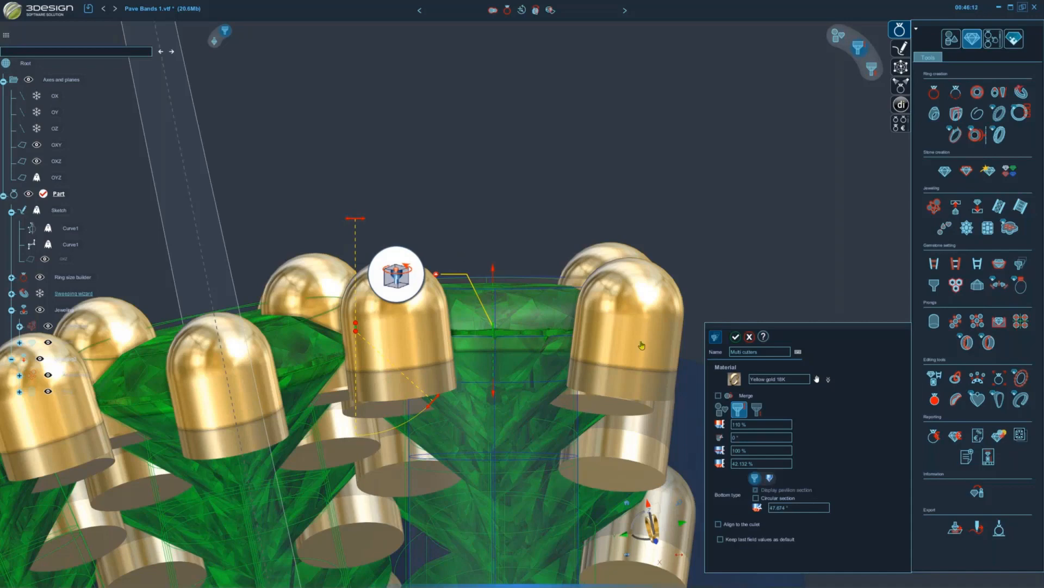
click(735, 337)
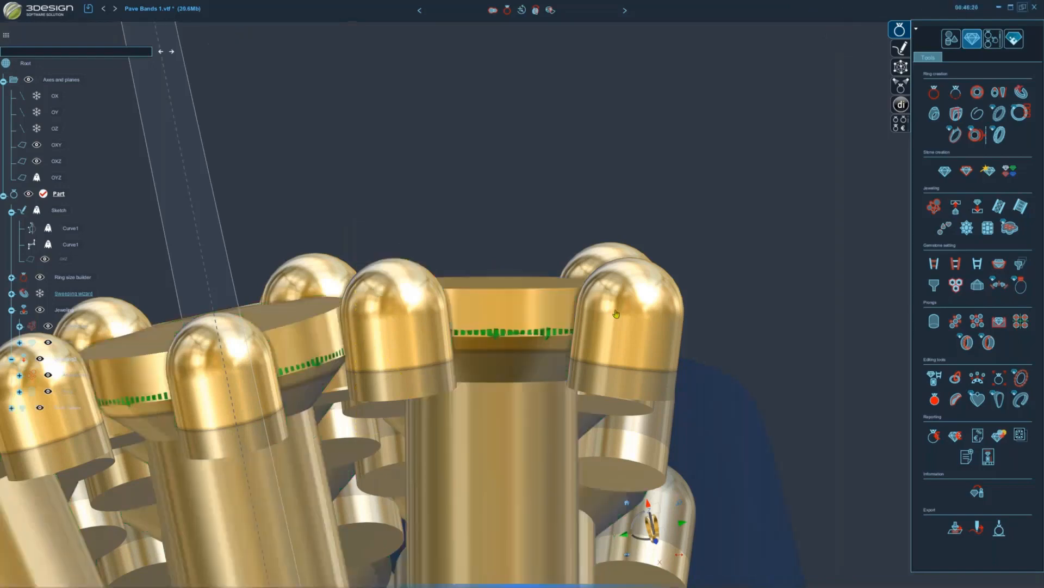
- Show the frozen swept band as a solid again around the new cutters
scroll(536, 354, down, 5)
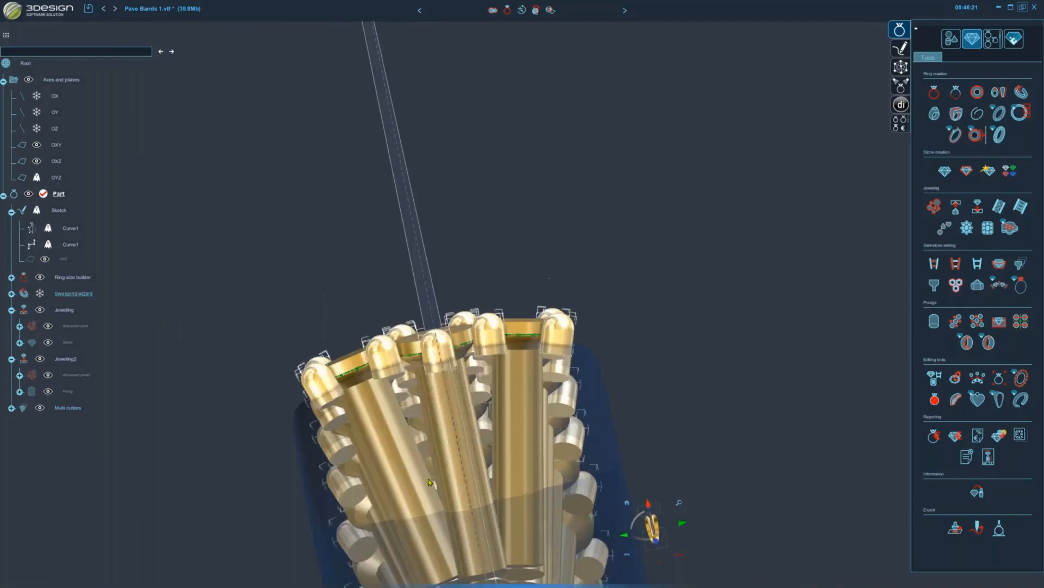
middle_drag(570, 355, 512, 325)
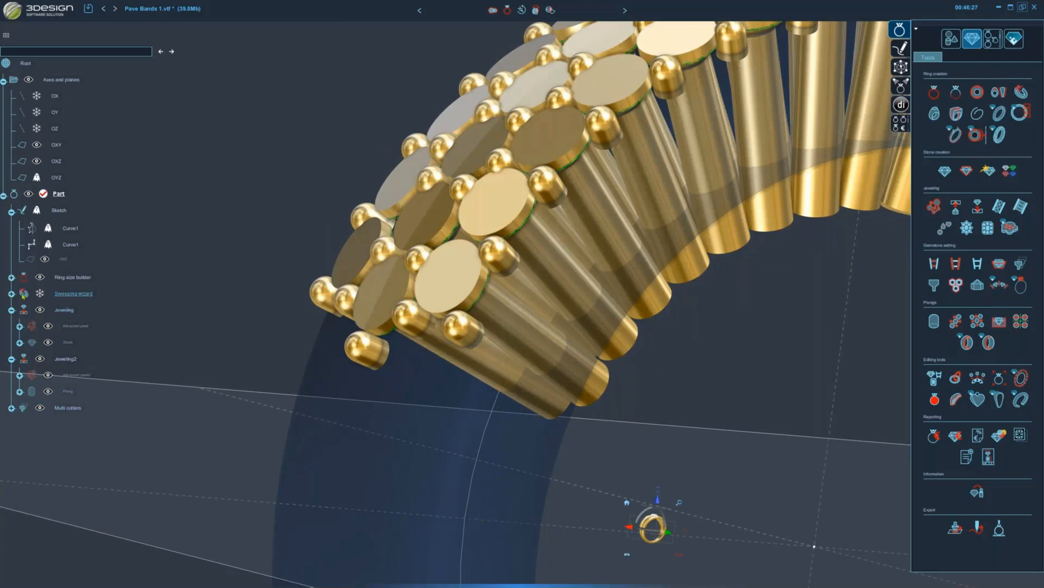
right_click(70, 297)
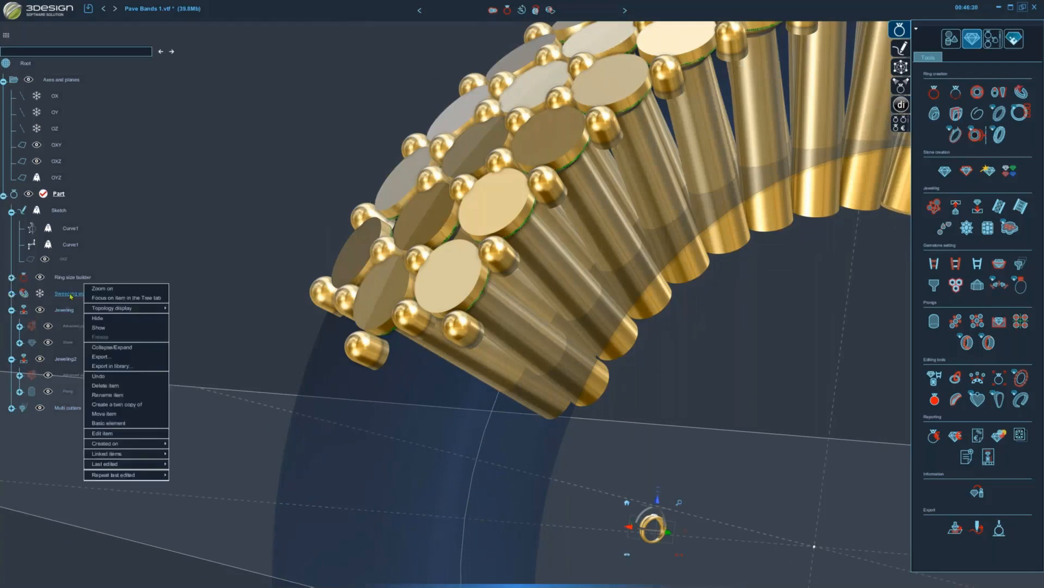
click(99, 328)
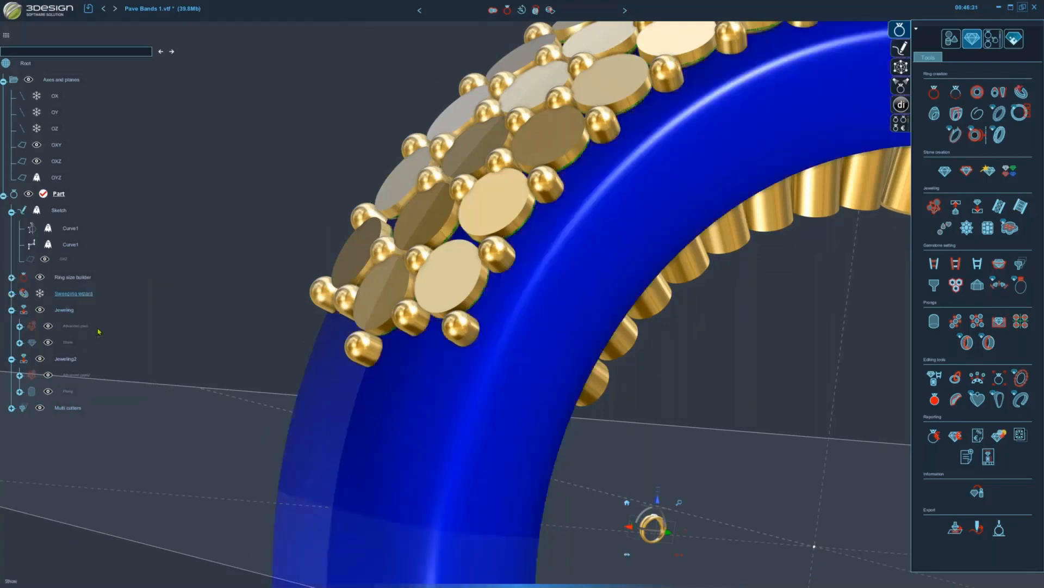
- Select the swept band and the Multi cutters and start a Boolean operation on them
middle_drag(434, 382, 598, 348)
middle_drag(621, 390, 552, 340)
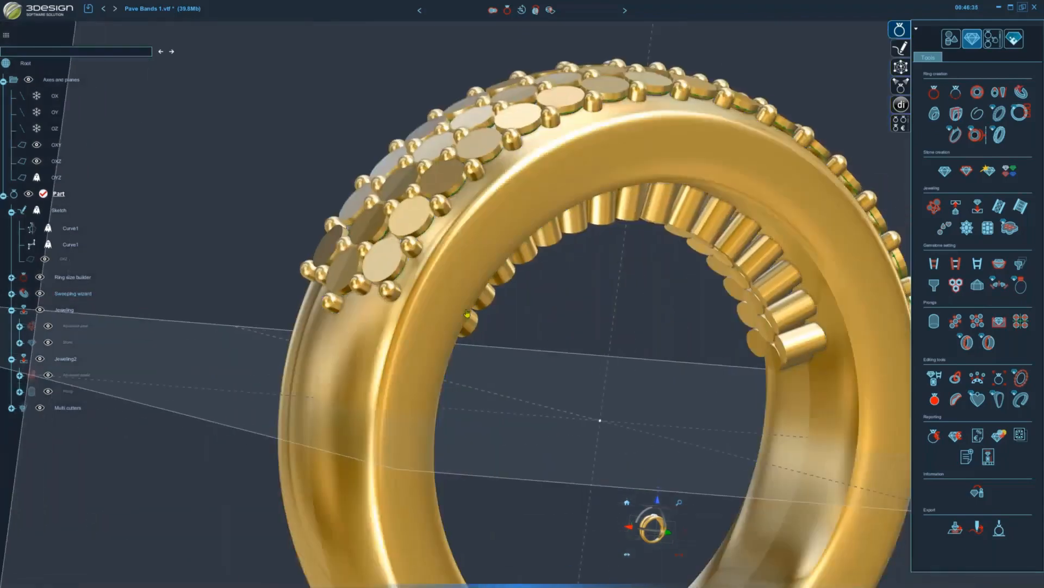
click(446, 283)
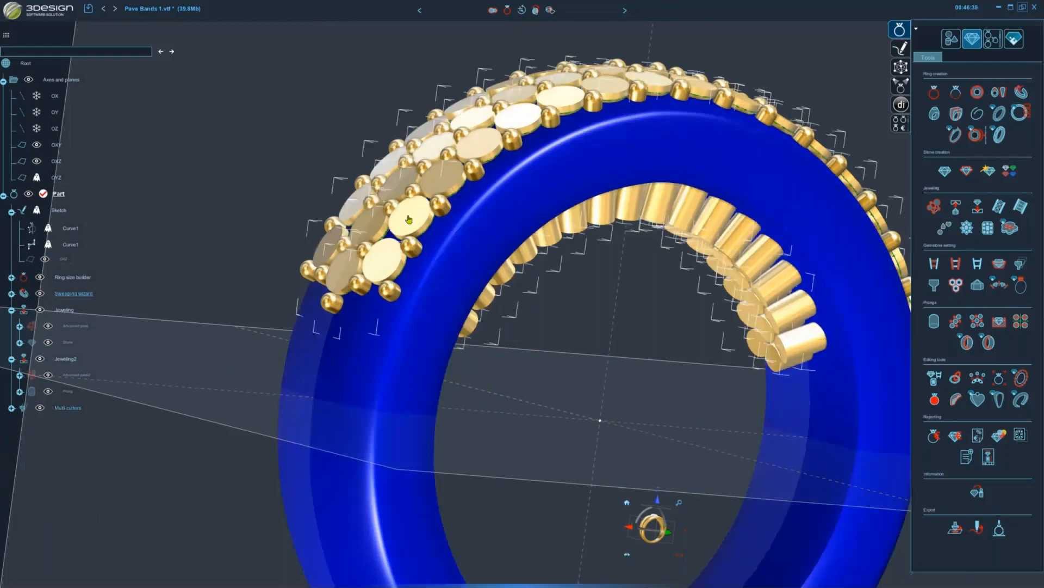
ctrl+click(411, 219)
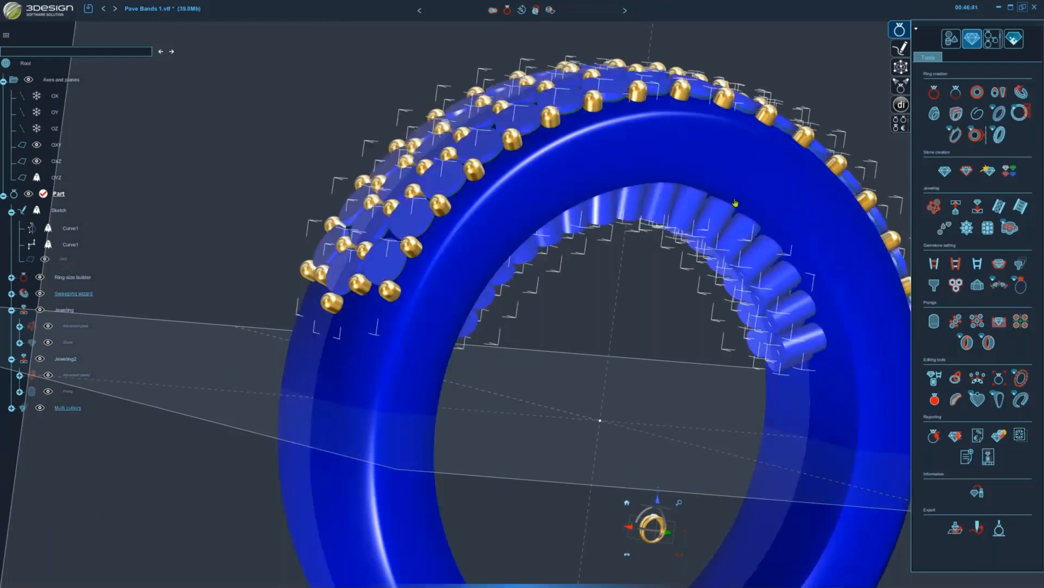
click(493, 10)
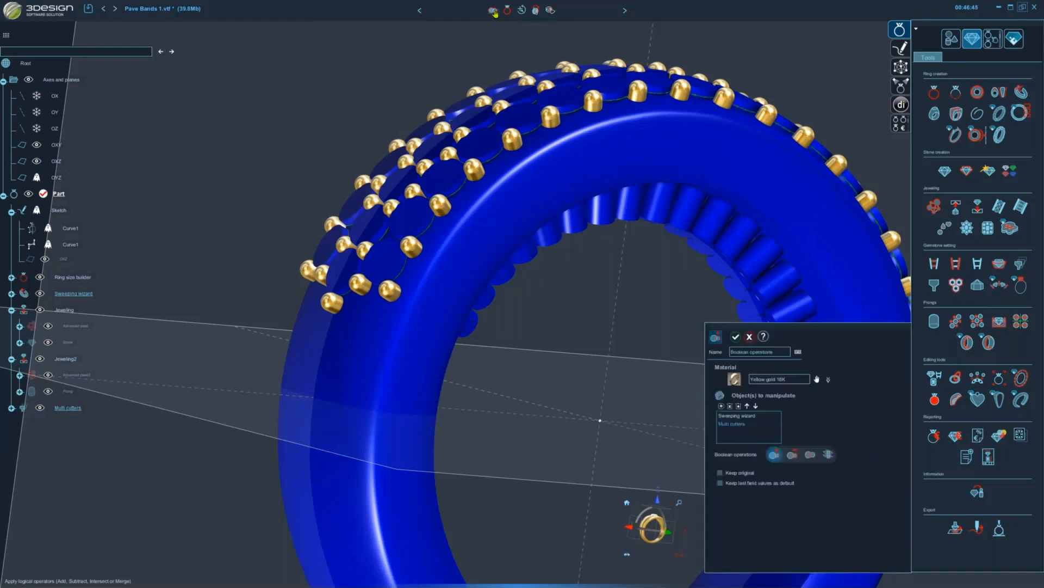
- Subtract the multi cutters from the swept band with the Boolean operation and save the document
click(792, 454)
click(735, 337)
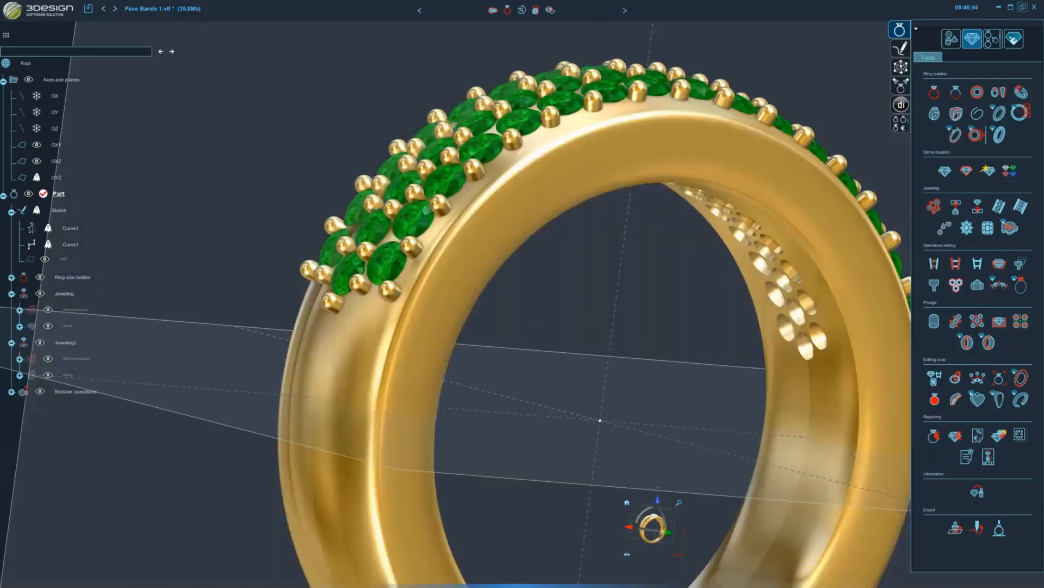
middle_drag(444, 236, 432, 302)
click(88, 8)
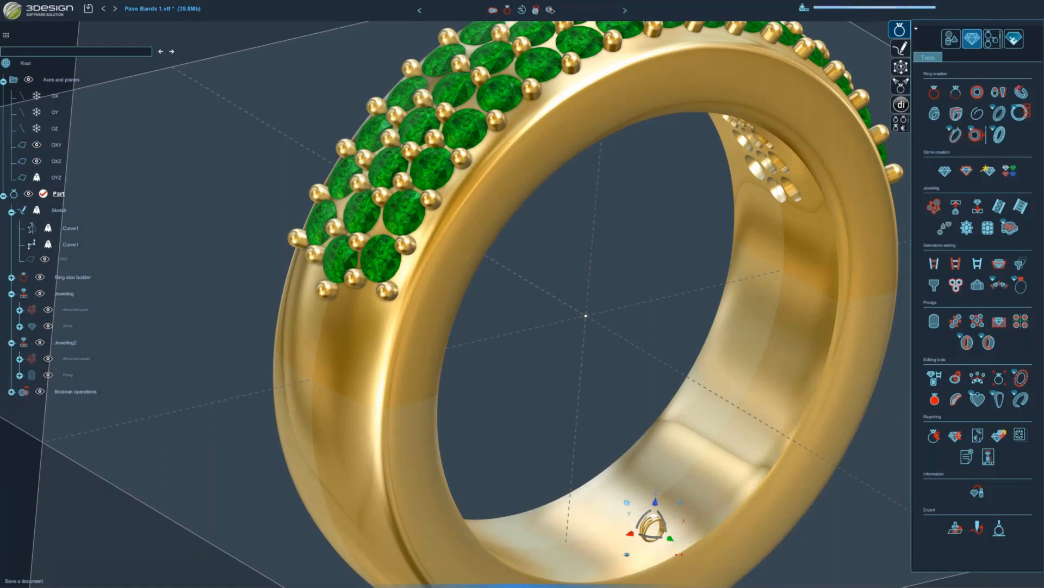
middle_drag(619, 302, 536, 310)
scroll(585, 313, down, 4)
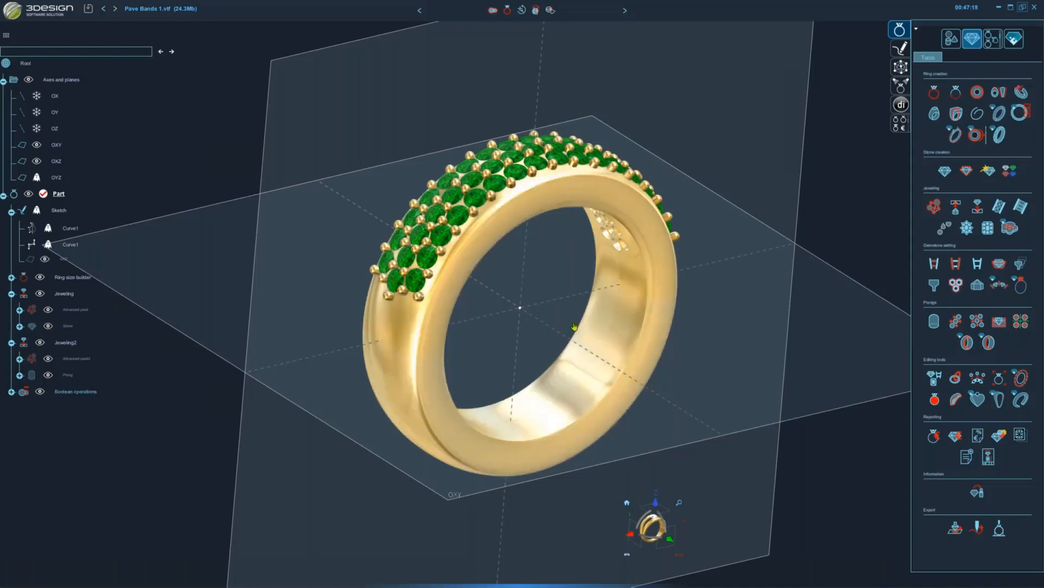
middle_drag(574, 321, 544, 313)
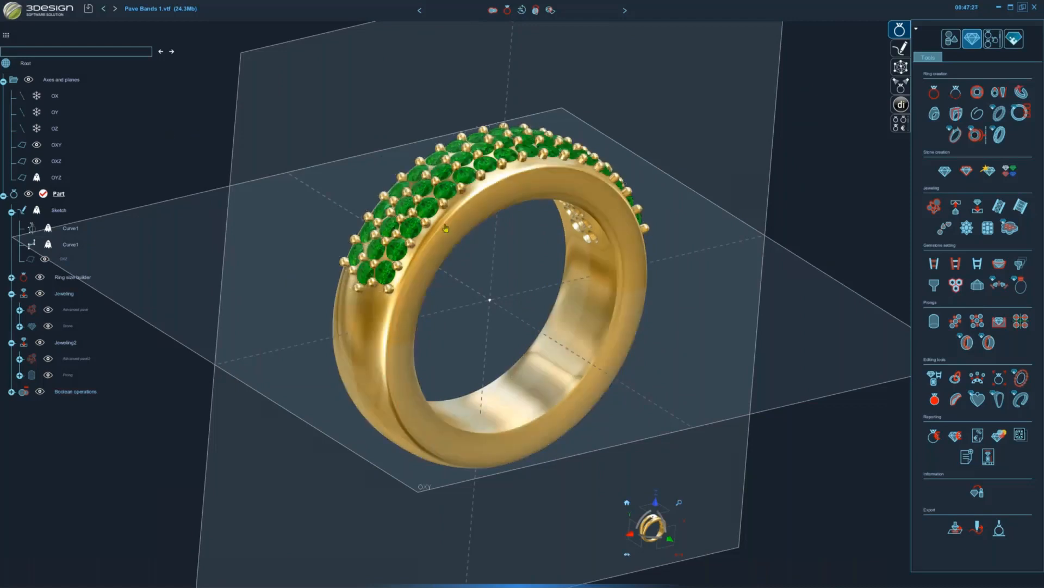
click(13, 11)
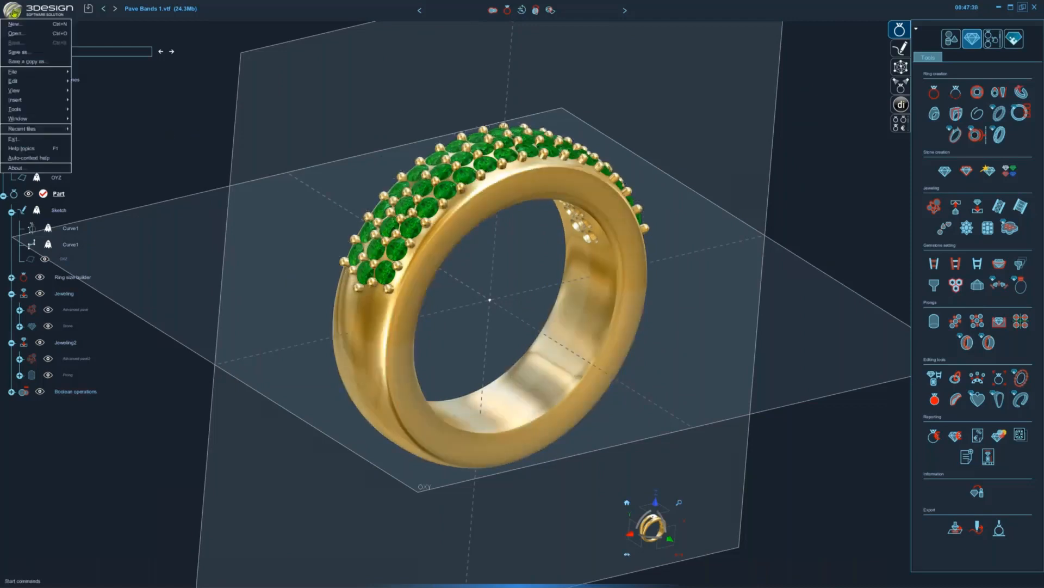
click(13, 11)
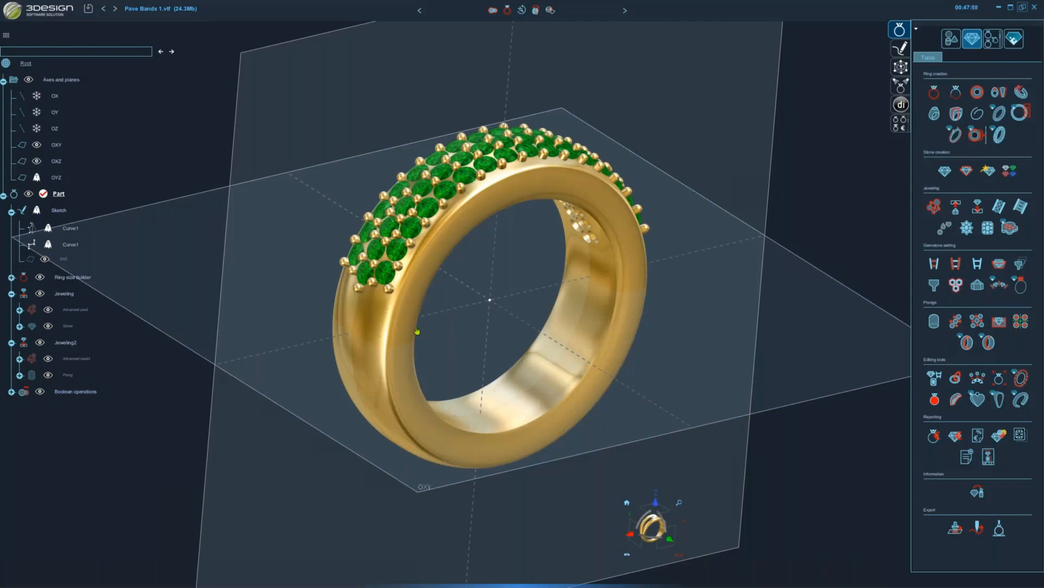
click(404, 239)
click(410, 230)
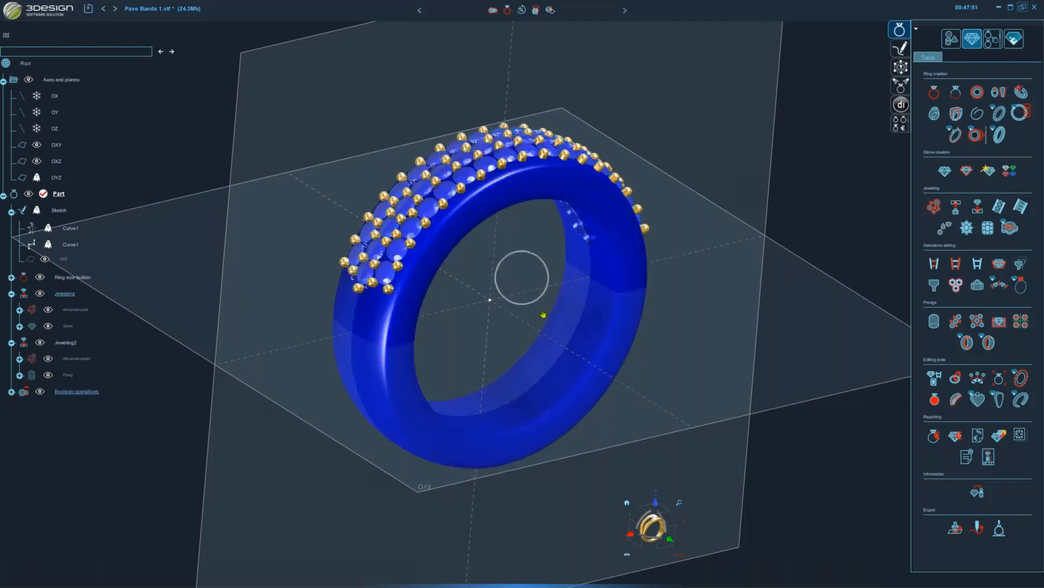
- Start a new Modeling object at the root level of the document tree
click(29, 66)
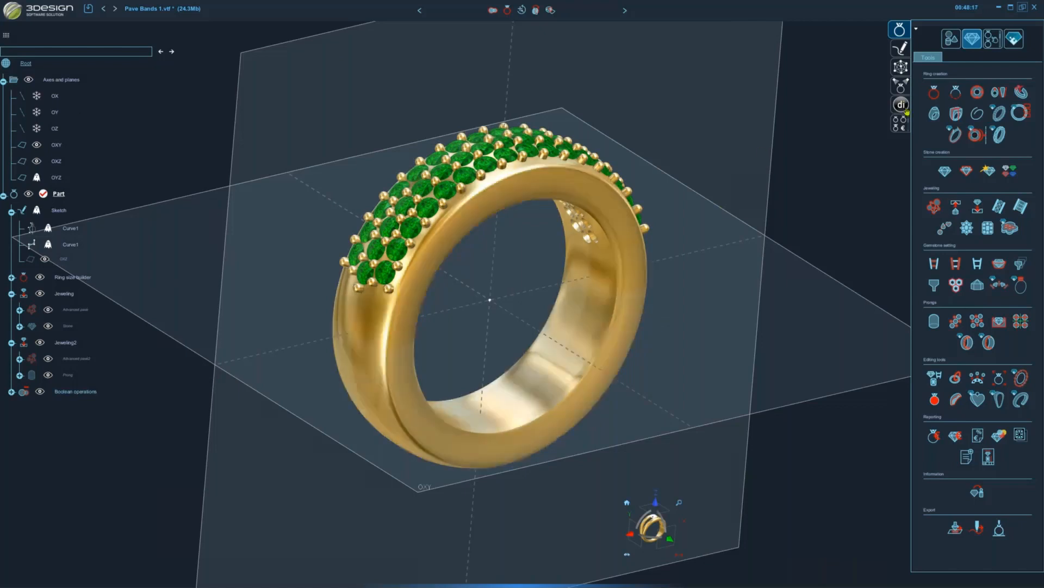
click(907, 73)
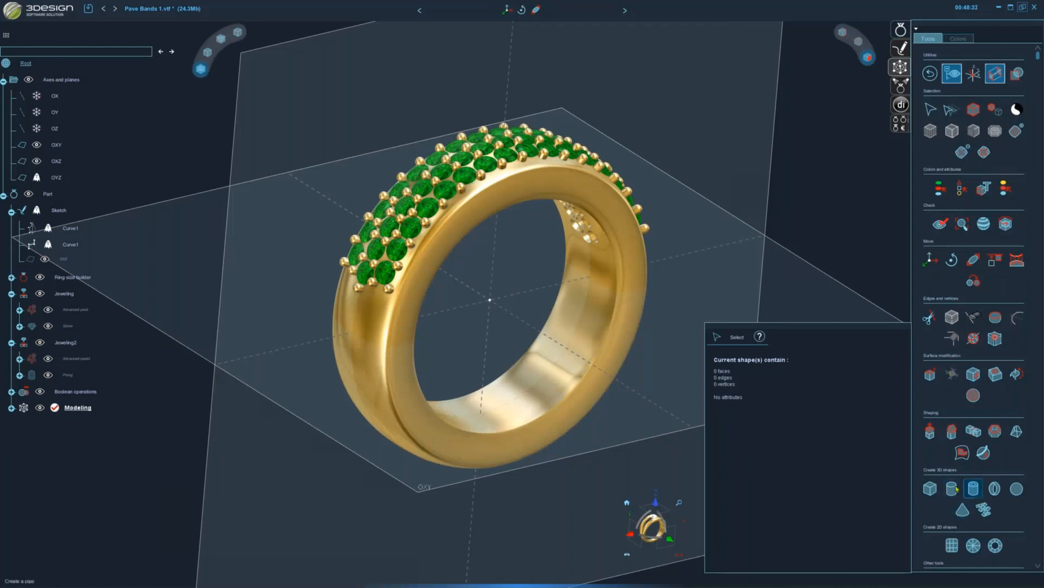
scroll(955, 509, down, 1)
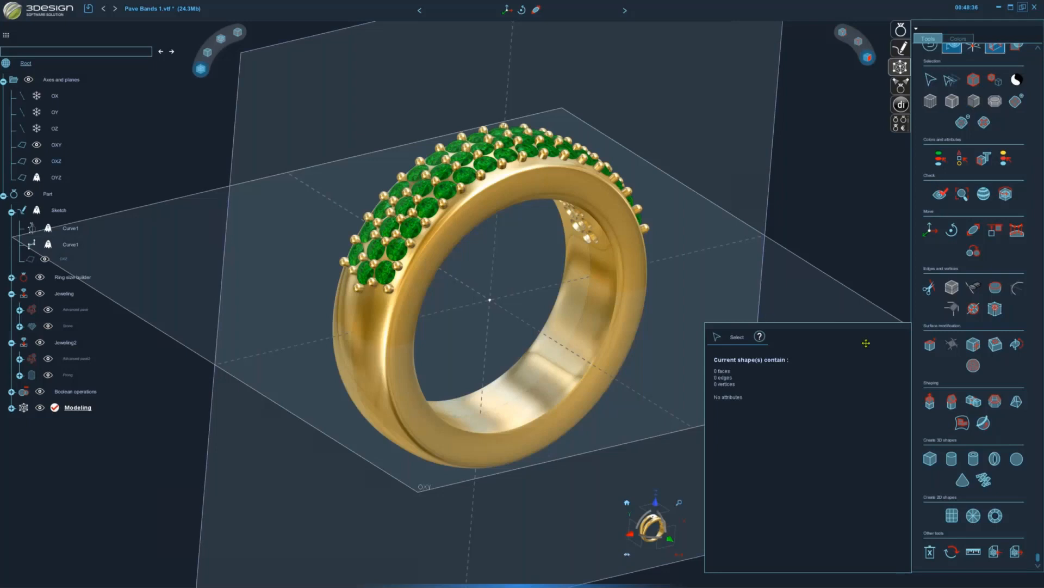
scroll(975, 343, up, 1)
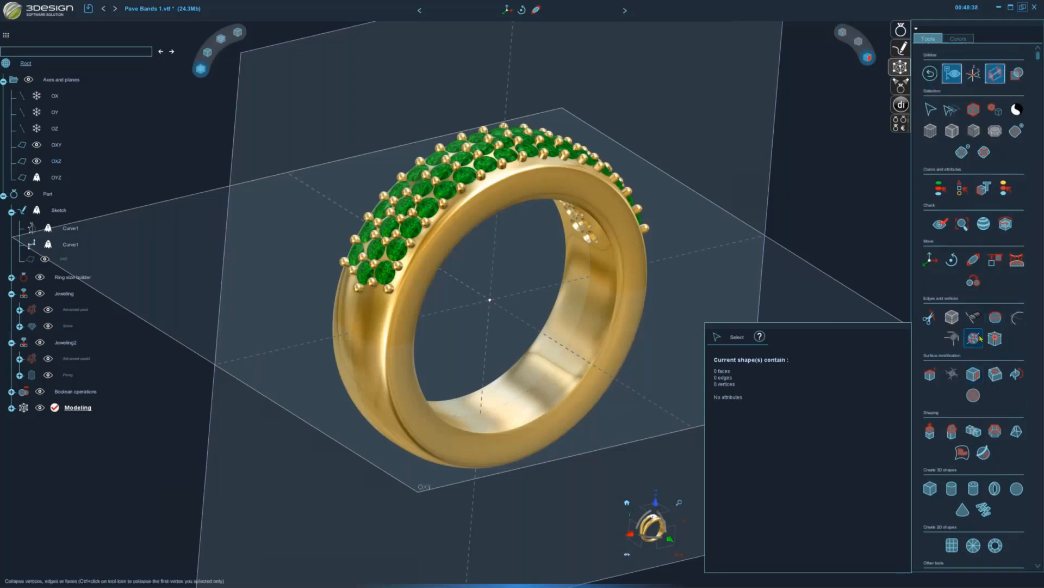
scroll(979, 338, down, 1)
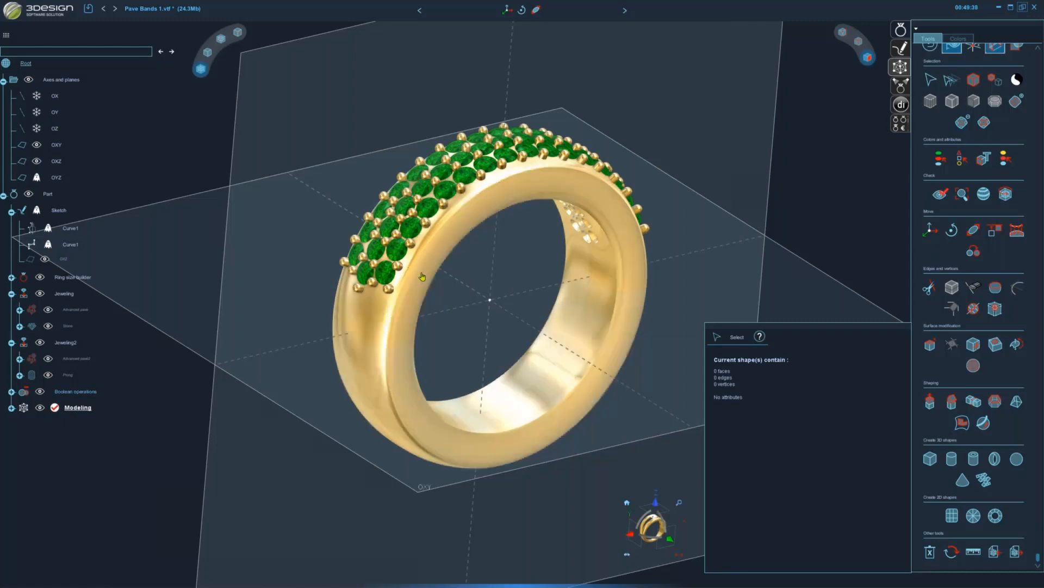
- Start the Retopology tool with solid support and use the Boolean operations ring as the support solid
click(961, 421)
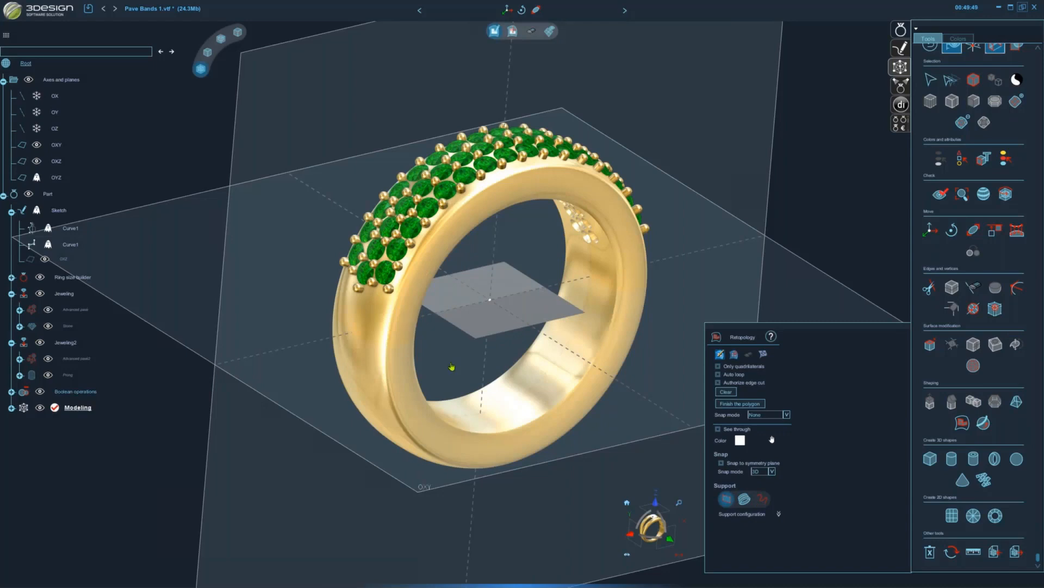
click(745, 498)
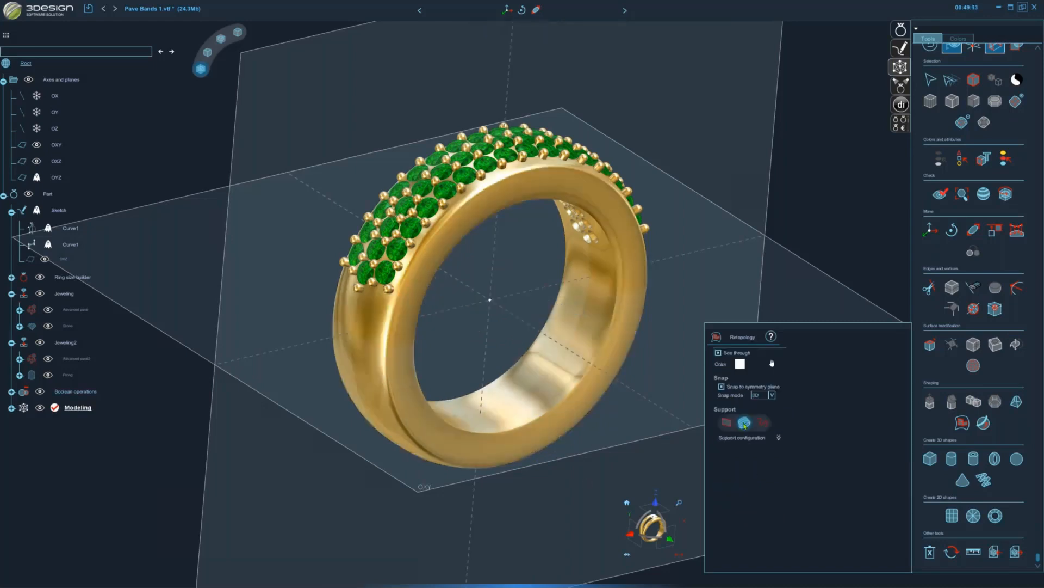
click(779, 439)
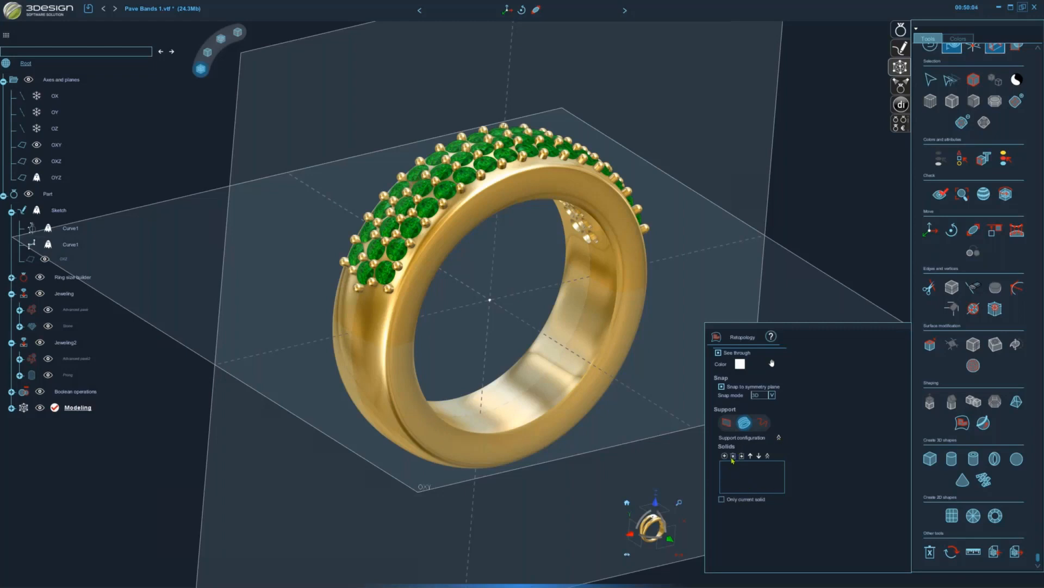
click(523, 436)
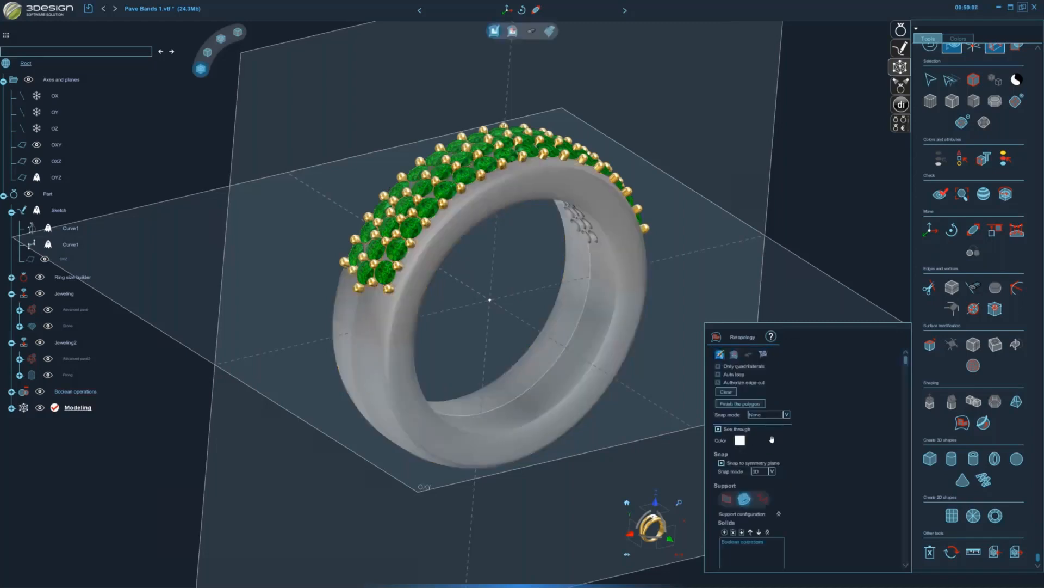
- Draw a four-point face on the band's outer surface just below the last stones, starting from the centre line
right_drag(495, 384, 414, 375)
scroll(414, 375, up, 5)
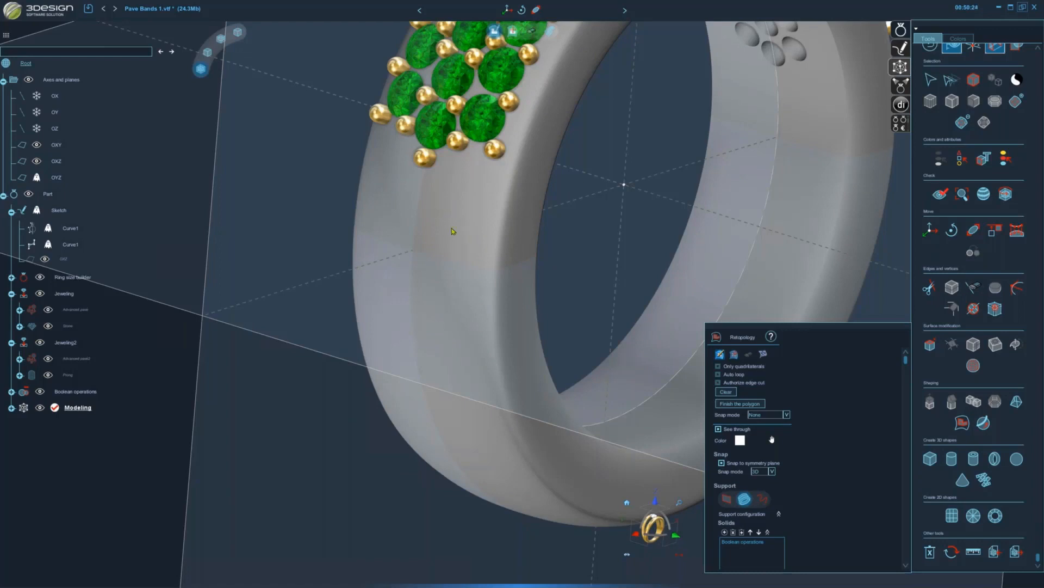
click(421, 187)
click(414, 232)
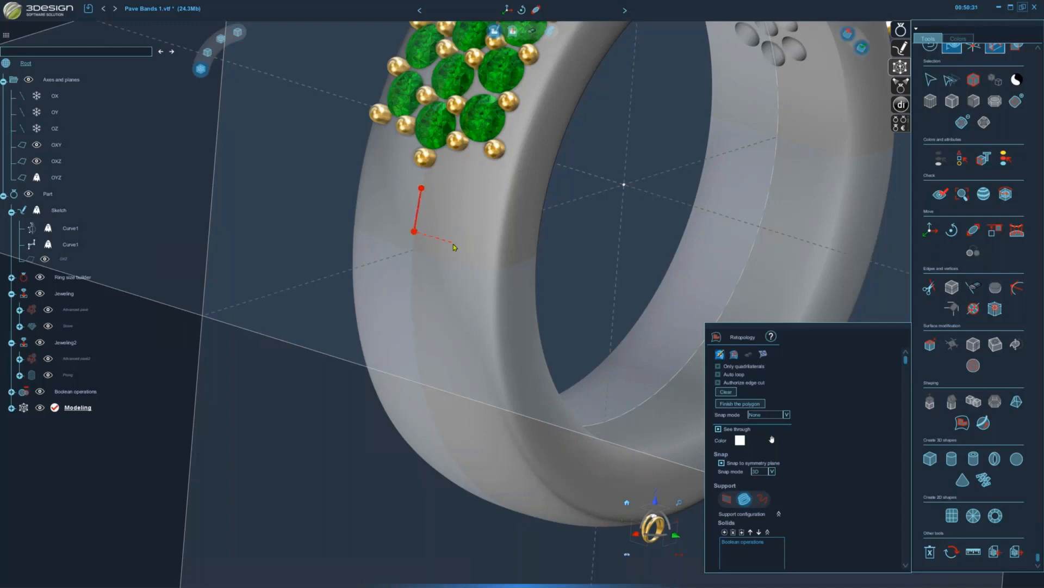
click(453, 242)
click(464, 193)
- View the band straight on and draw a second four-point face joined to the first, reaching towards the band's edge
click(636, 534)
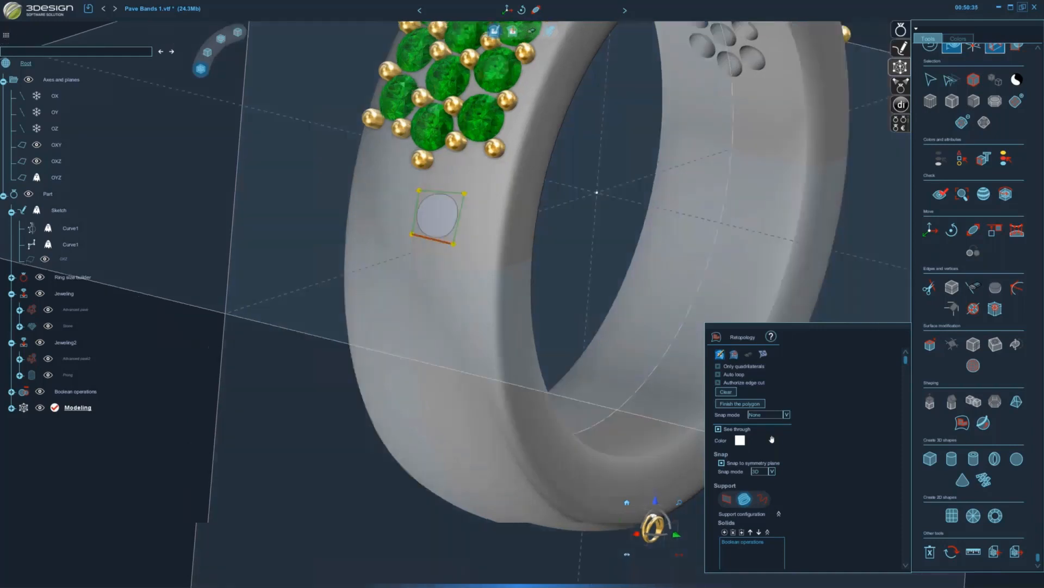
scroll(527, 328, up, 2)
middle_drag(422, 212, 498, 288)
scroll(586, 289, up, 1)
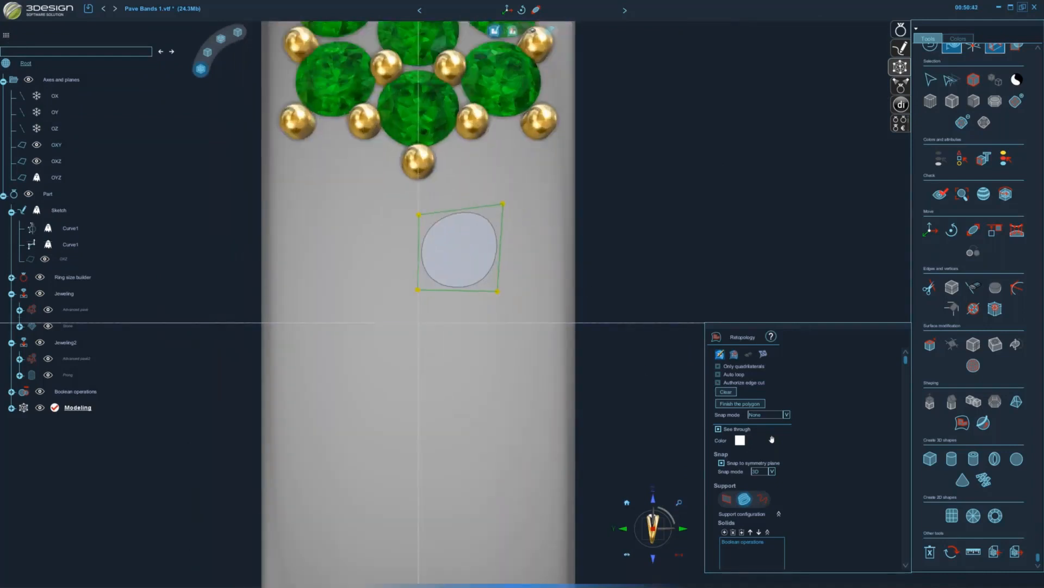
click(504, 204)
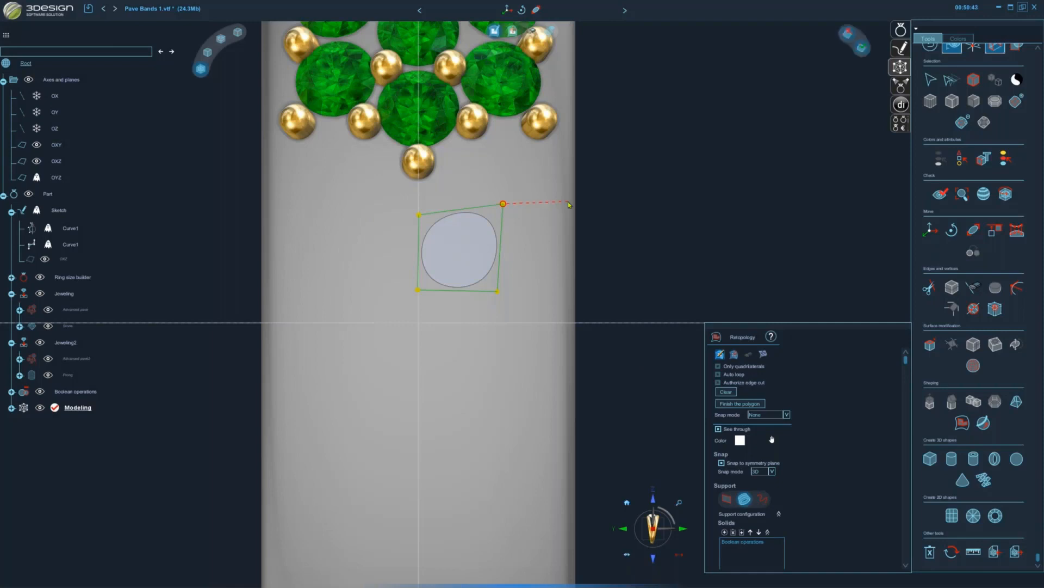
click(566, 201)
click(564, 290)
click(498, 291)
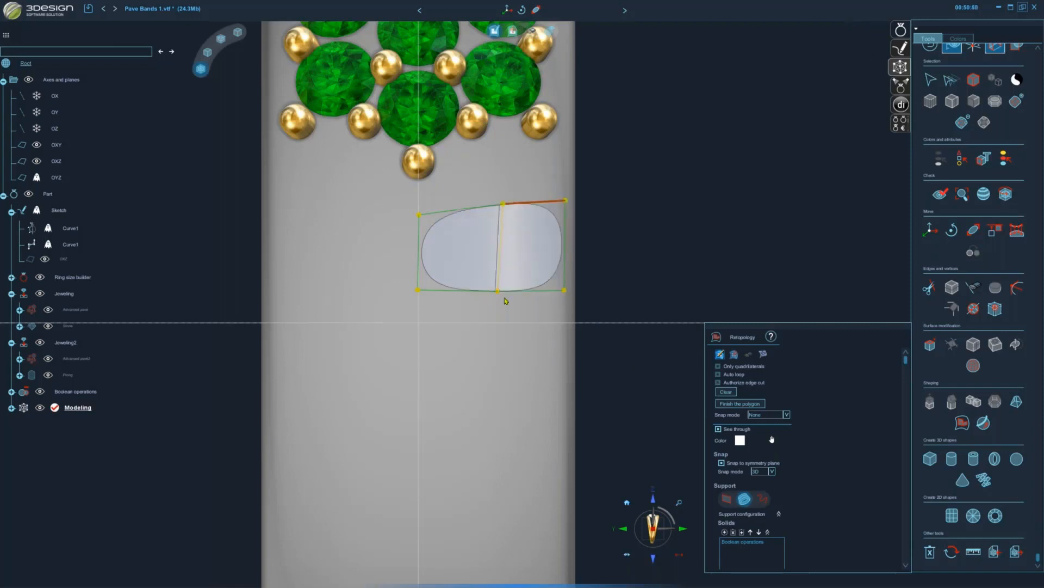
- Switch Retopology to point and edge editing and reposition the upper points of the two faces to straighten their top edge
scroll(637, 312, down, 2)
middle_drag(617, 289, 536, 302)
click(509, 231)
click(503, 306)
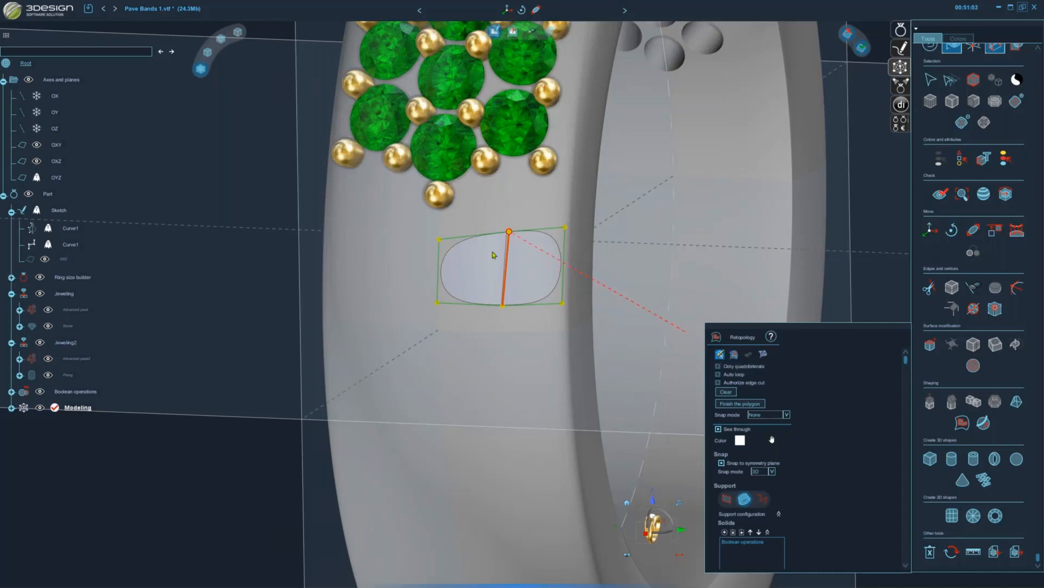
click(733, 354)
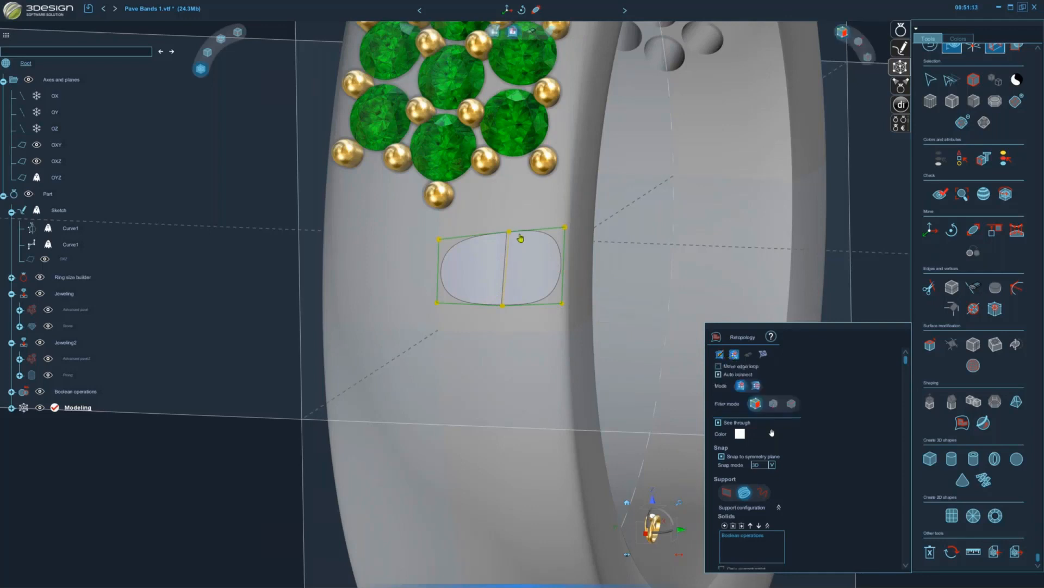
drag(504, 237, 496, 241)
drag(564, 232, 563, 235)
- Extend the outer edge of the second face over the band's rounded rim to add a third face
middle_drag(627, 305, 549, 311)
middle_drag(639, 254, 495, 401)
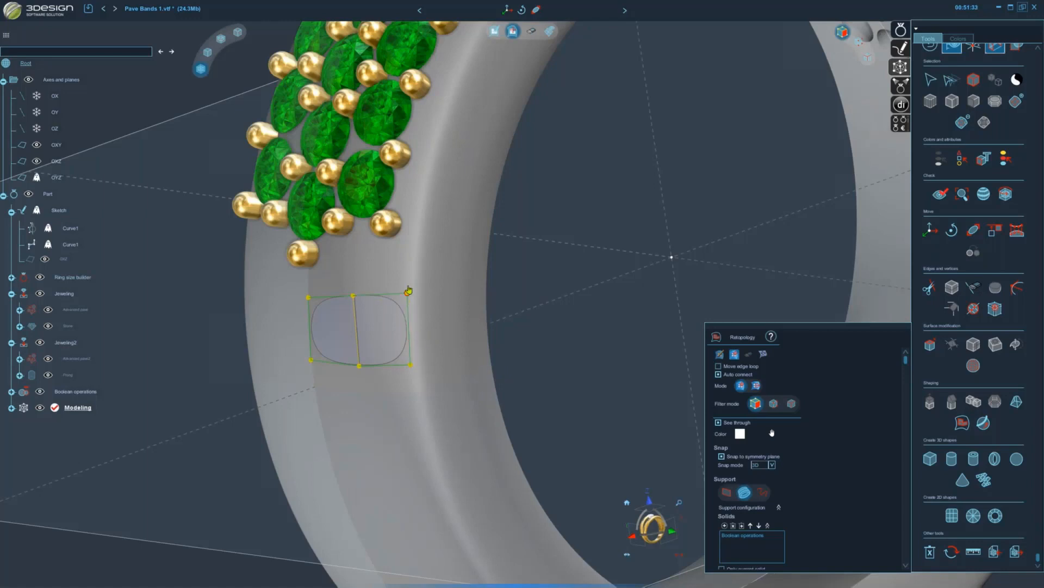
click(411, 337)
drag(424, 337, 463, 330)
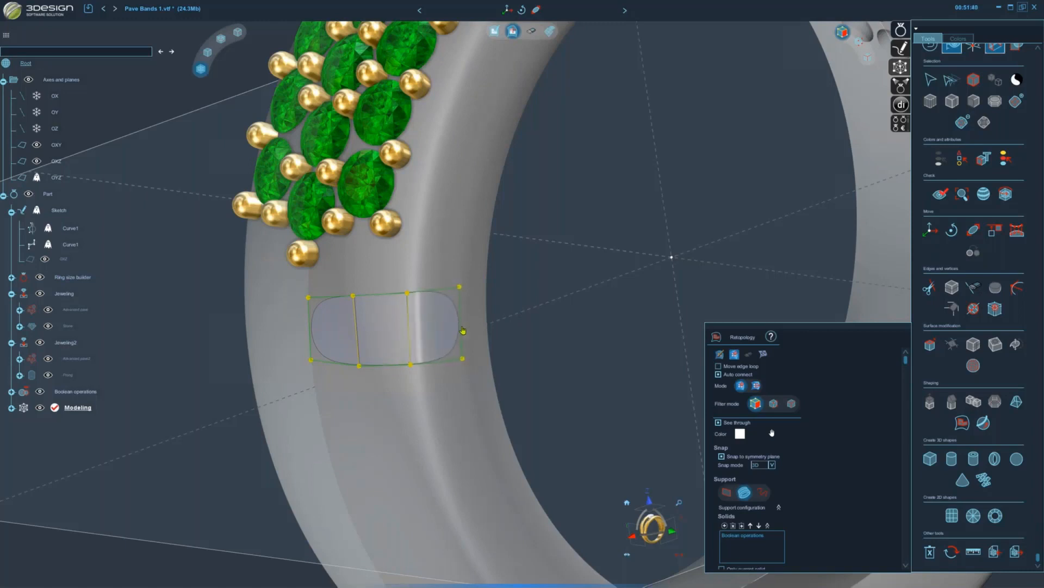
click(589, 355)
middle_drag(532, 389, 475, 361)
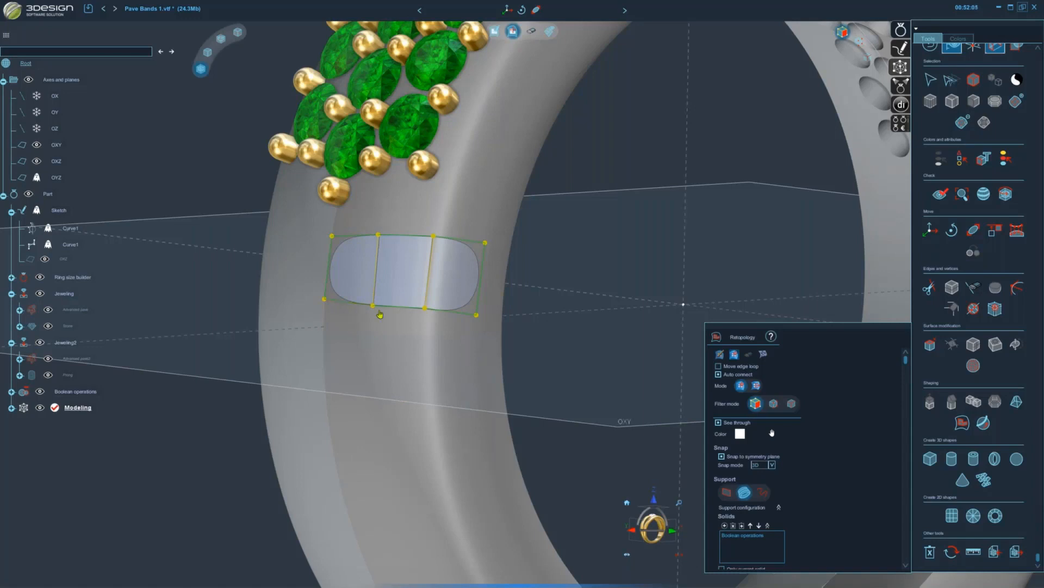
- Pull the lower edges of the three faces down the band to form a connected second row and align its points
drag(402, 313, 324, 357)
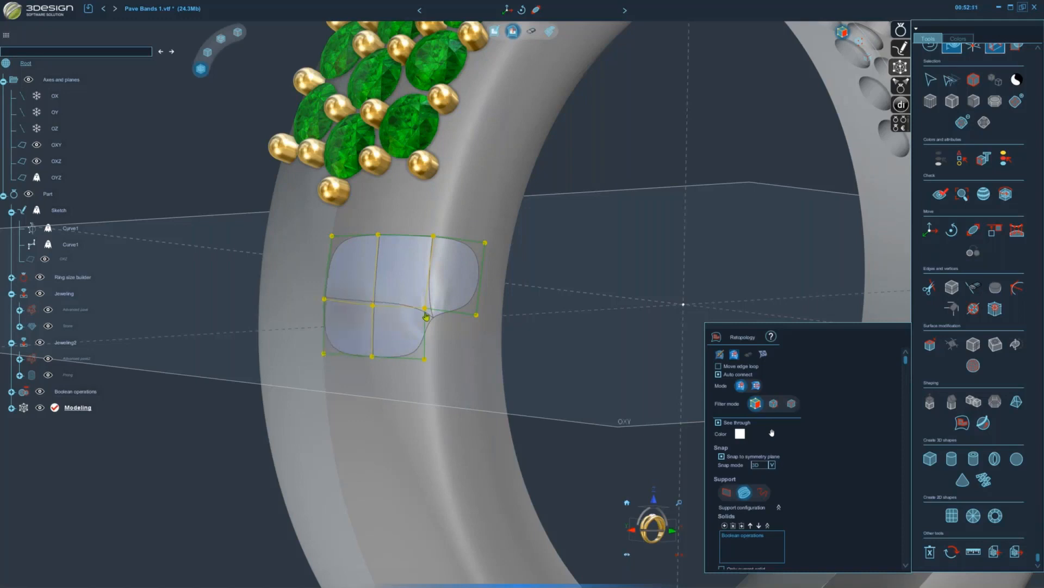
drag(427, 327, 474, 360)
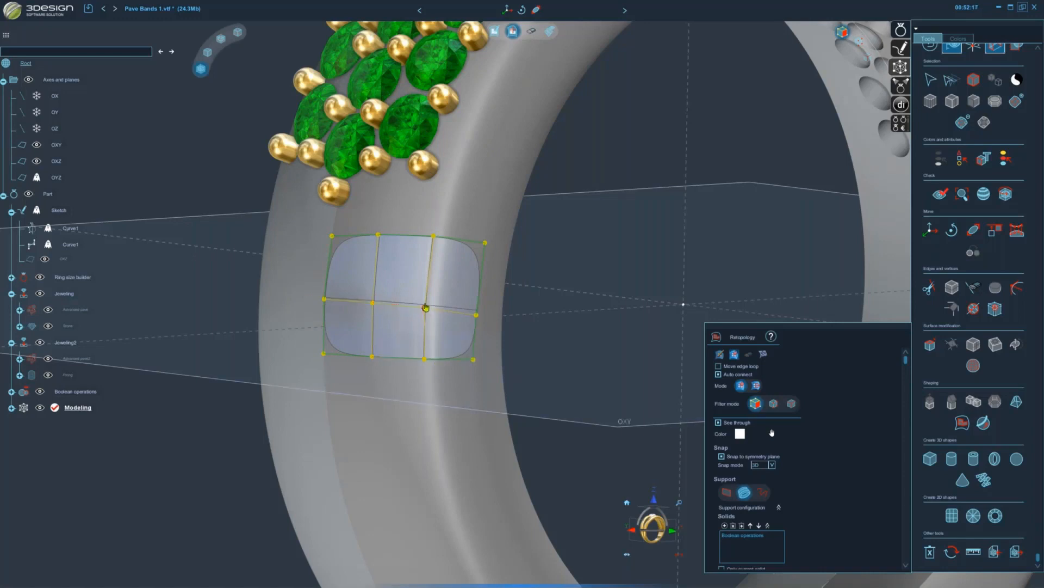
drag(425, 309, 477, 313)
- Enable Move edge loop and extend the mesh's whole lower edge down the band by three more rows
scroll(427, 408, down, 2)
middle_drag(426, 408, 454, 396)
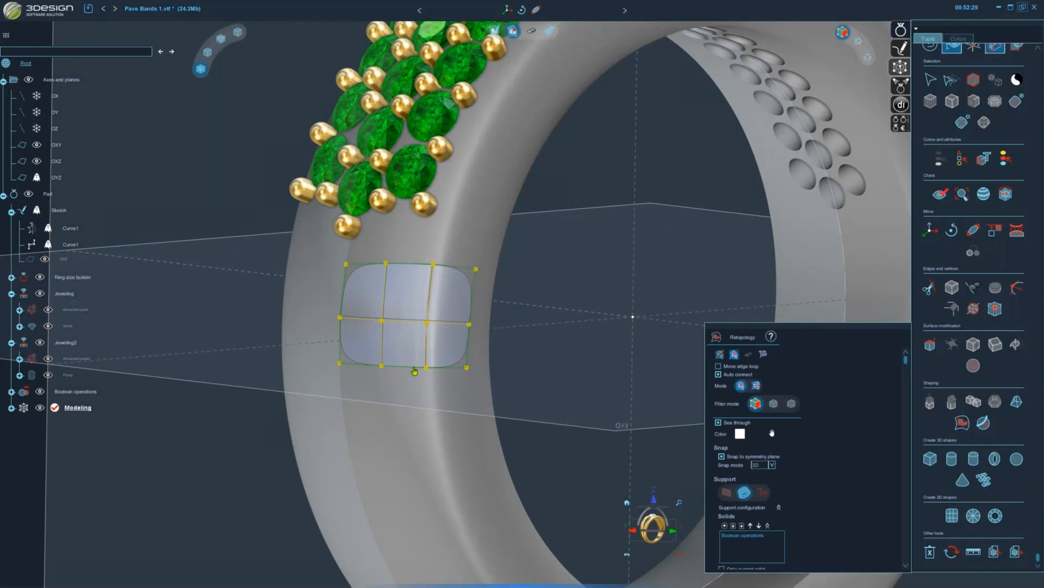
click(718, 366)
mouse_move(406, 371)
mouse_down()
mouse_move(406, 389)
mouse_move(405, 372)
mouse_up()
drag(405, 382, 425, 510)
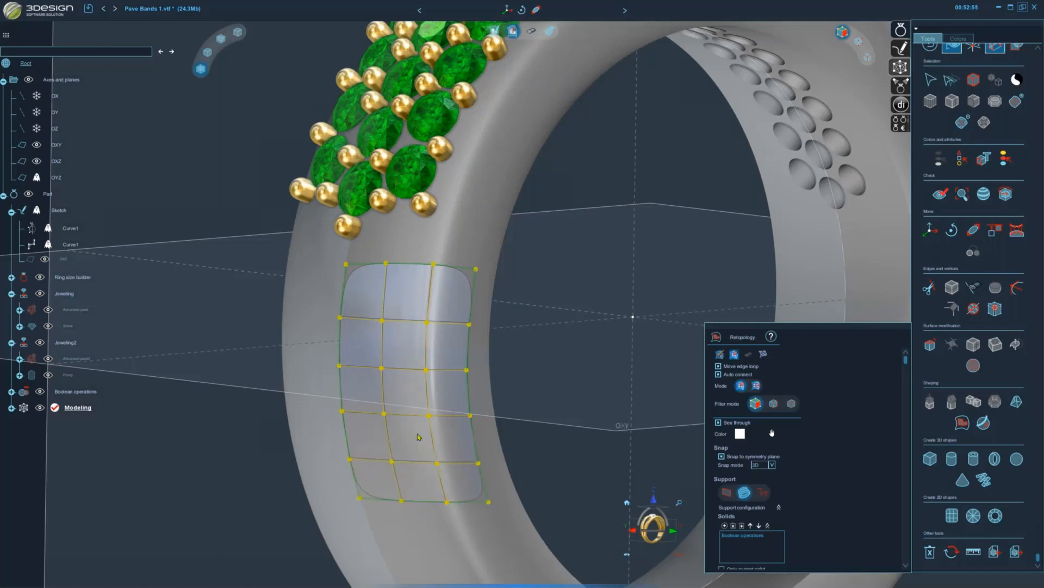
- Finish editing the retopology mesh and hide the Boolean operations ring body
middle_drag(420, 436, 538, 378)
scroll(505, 354, down, 5)
middle_drag(461, 344, 444, 337)
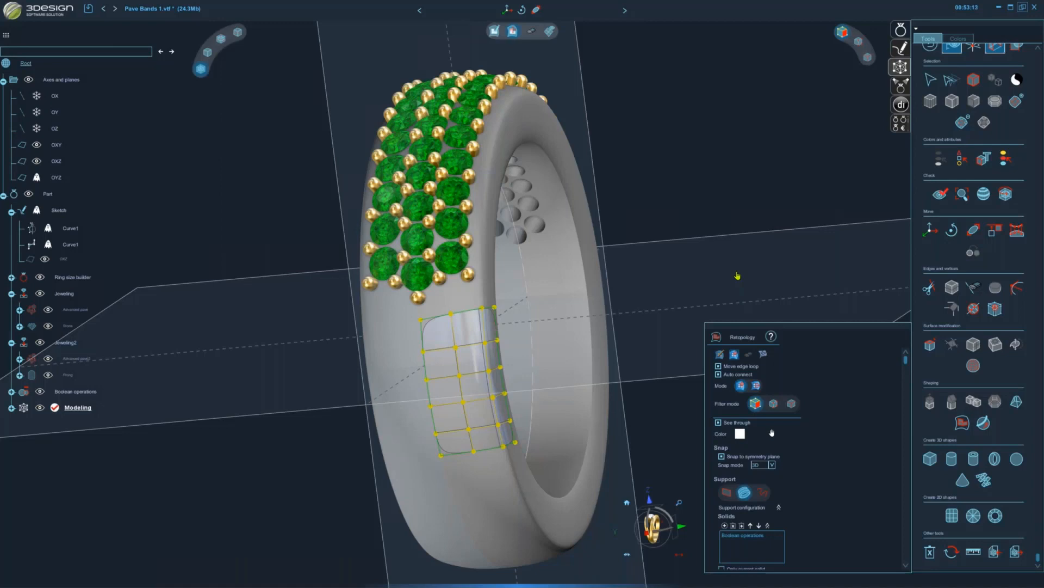
scroll(928, 90, up, 2)
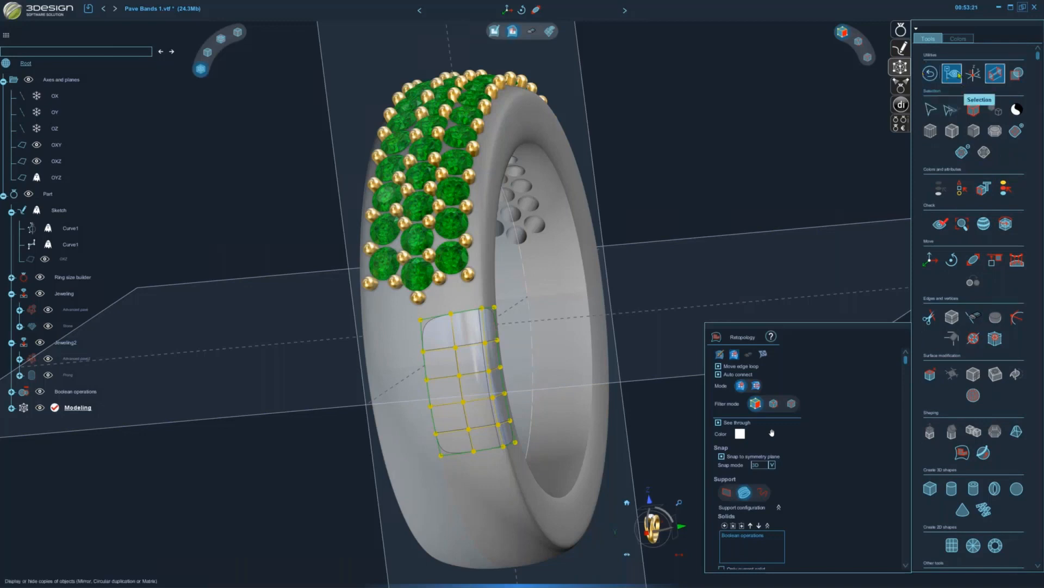
click(931, 80)
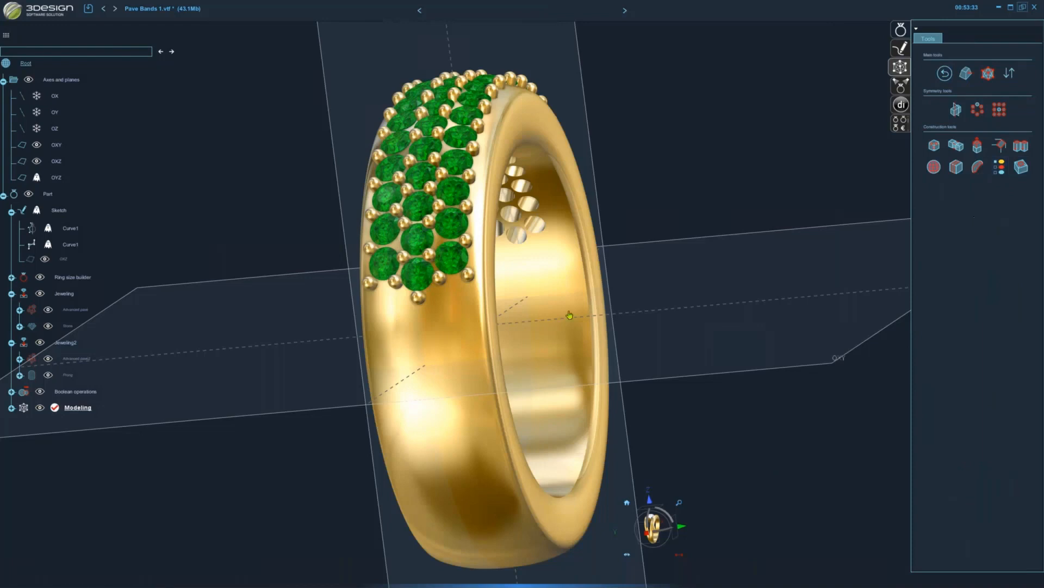
middle_click(596, 356)
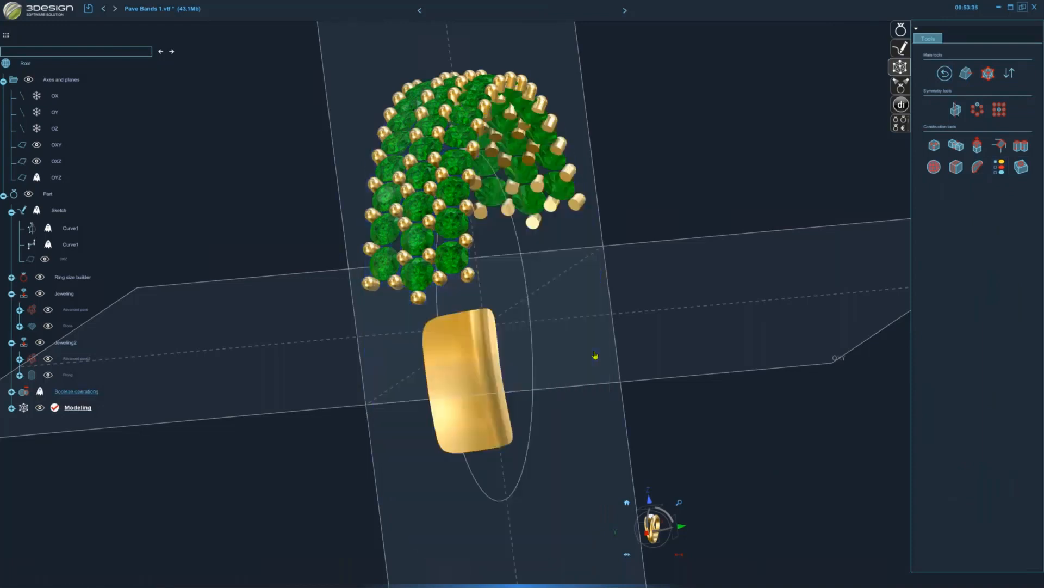
- Mirror the retopology panel across the OXZ plane with Keep source shape(s) and Weld enabled
middle_click(595, 355)
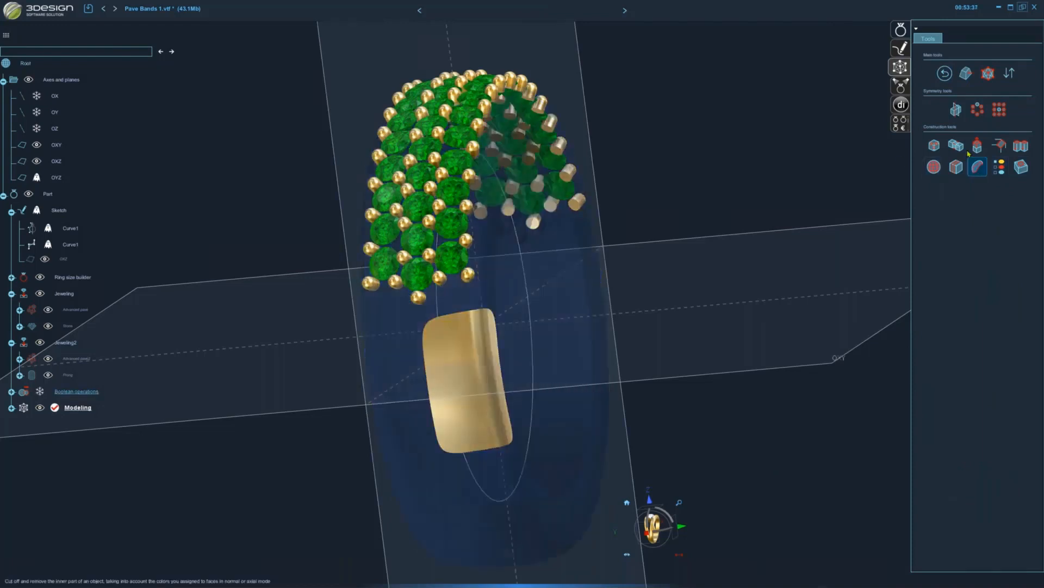
click(954, 112)
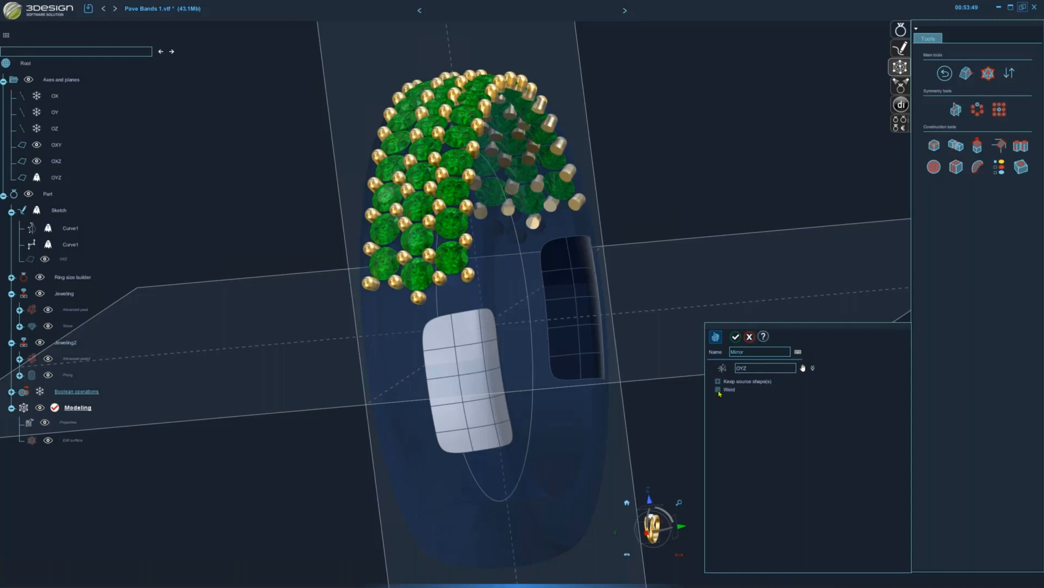
click(718, 390)
middle_drag(414, 368, 744, 260)
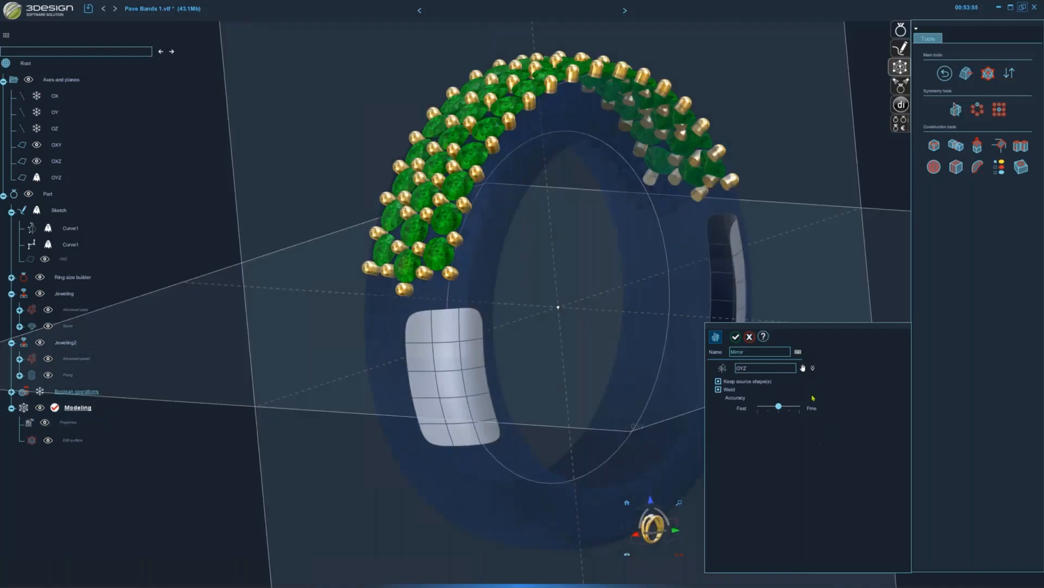
click(804, 369)
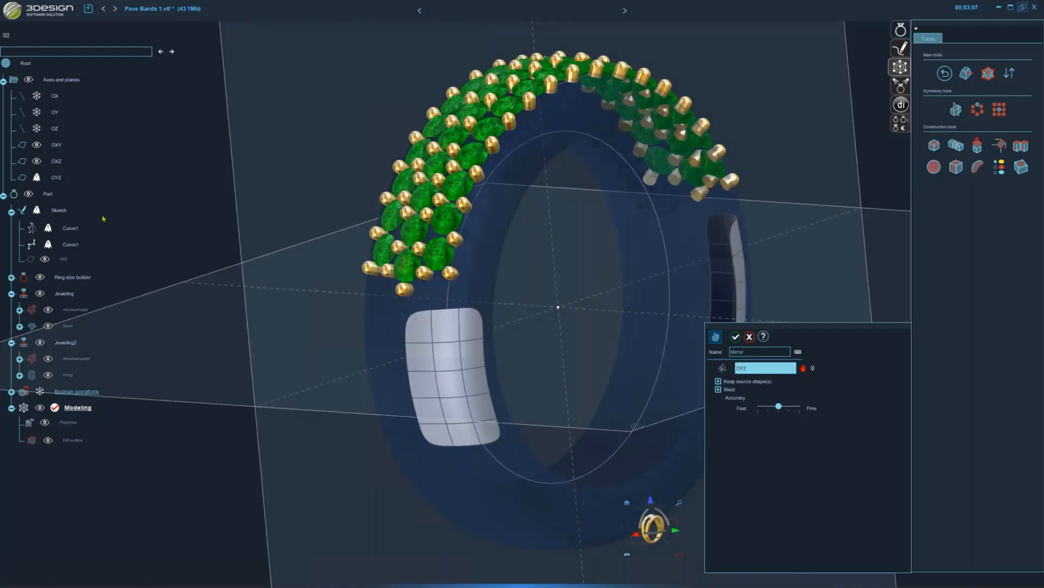
click(64, 179)
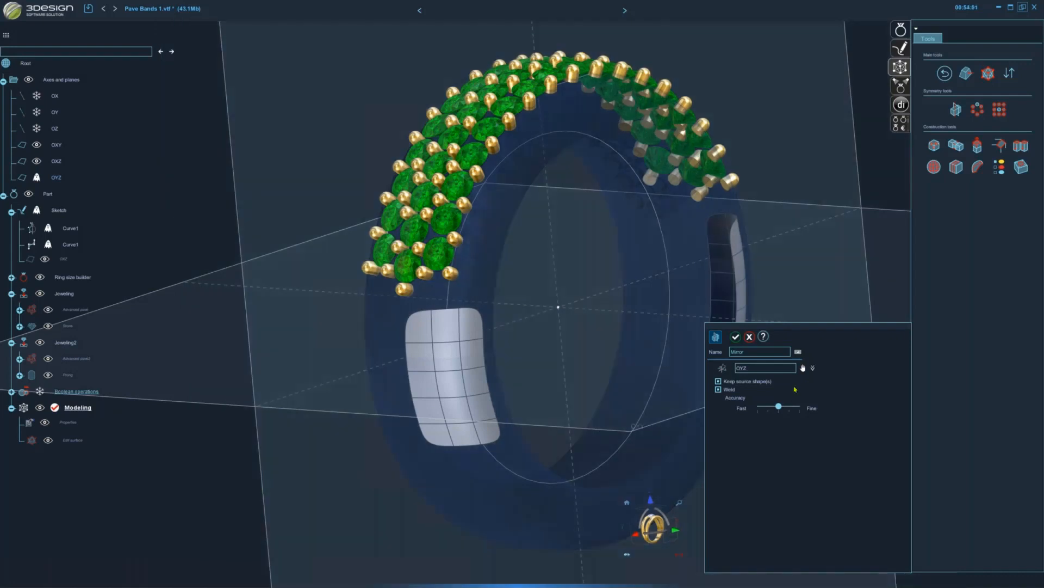
click(802, 370)
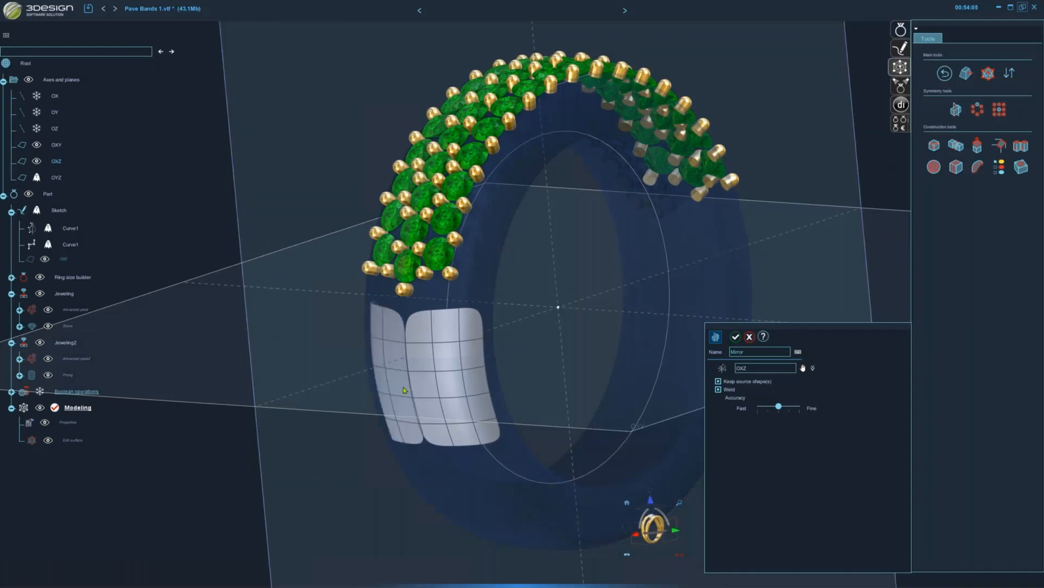
middle_drag(623, 401, 526, 330)
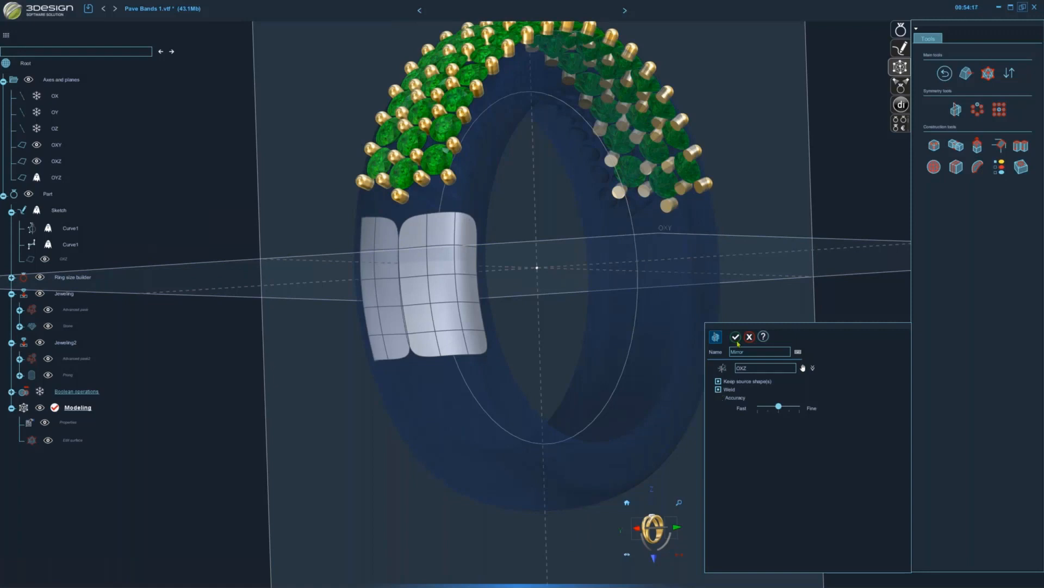
click(718, 339)
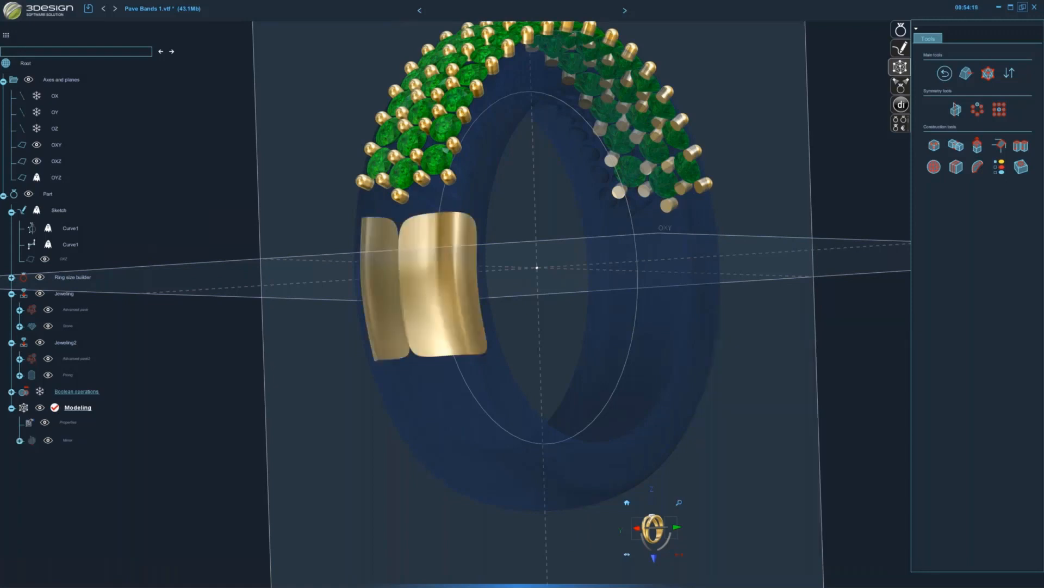
- Reopen the source Edit surface nested inside the Mirror operation for editing
mouse_move(509, 334)
middle_down()
mouse_move(566, 362)
mouse_move(510, 341)
middle_up()
scroll(510, 341, up, 4)
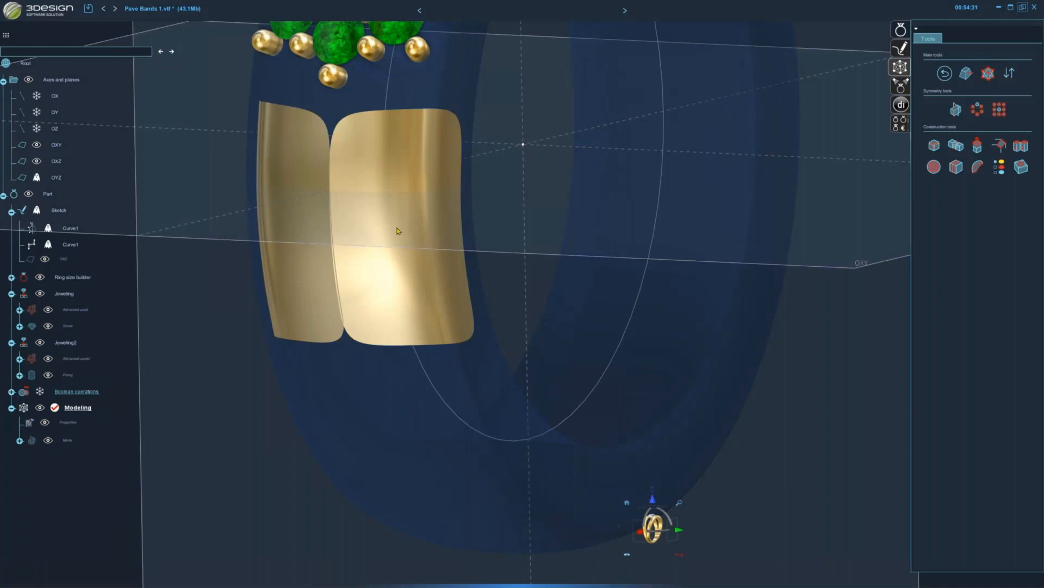
click(20, 441)
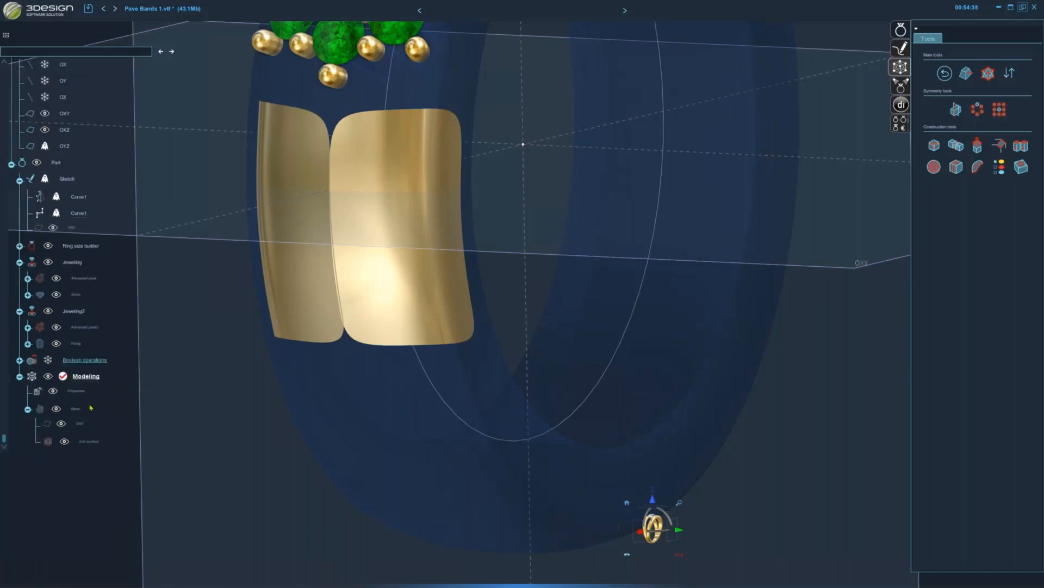
click(66, 384)
click(90, 444)
double_click(91, 443)
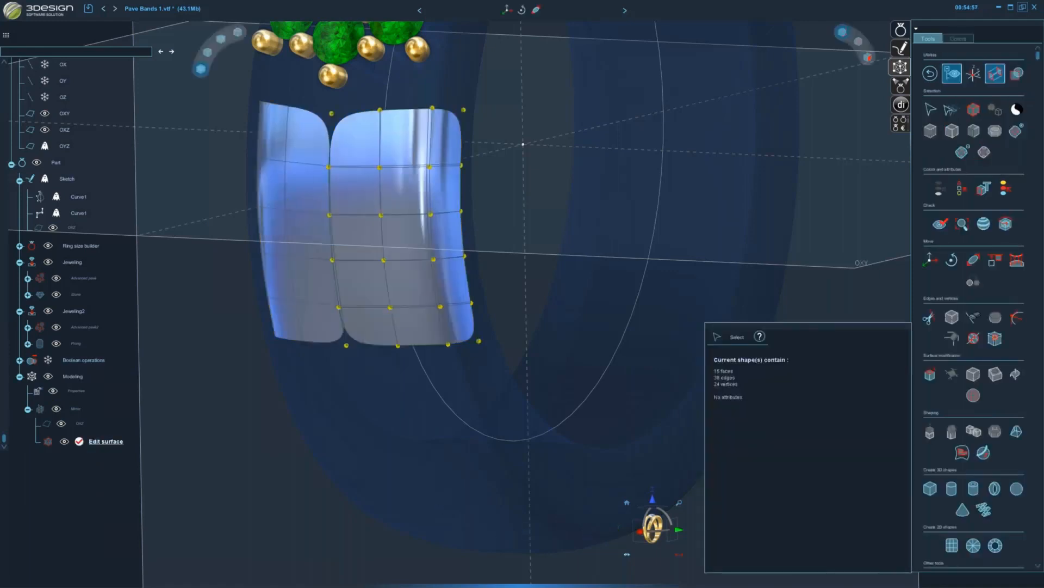
- With Retopology, align the panel's inner-edge points to the symmetry line and level the neighbouring rows of points
click(646, 533)
scroll(432, 318, up, 3)
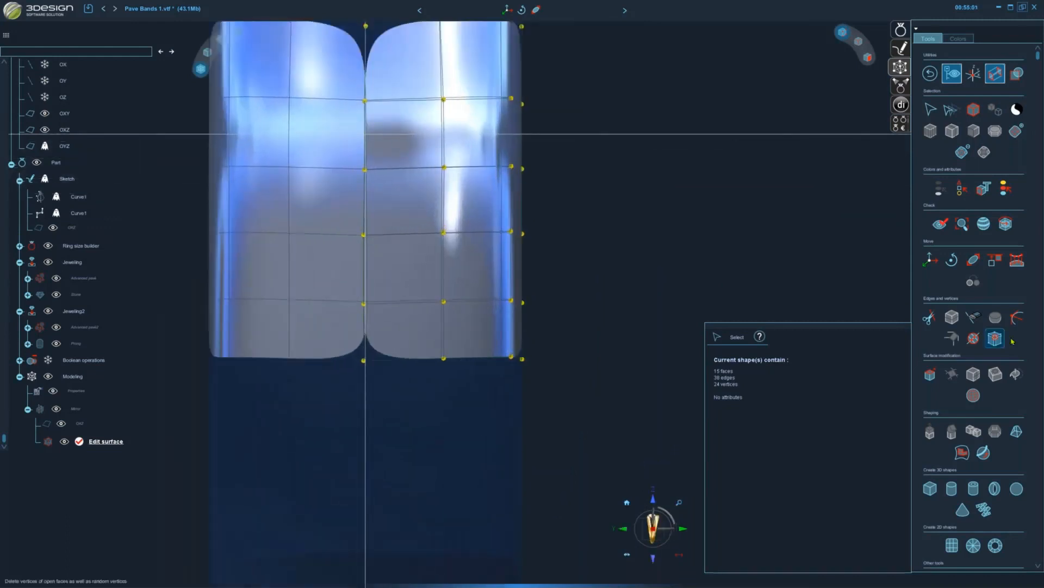
click(962, 452)
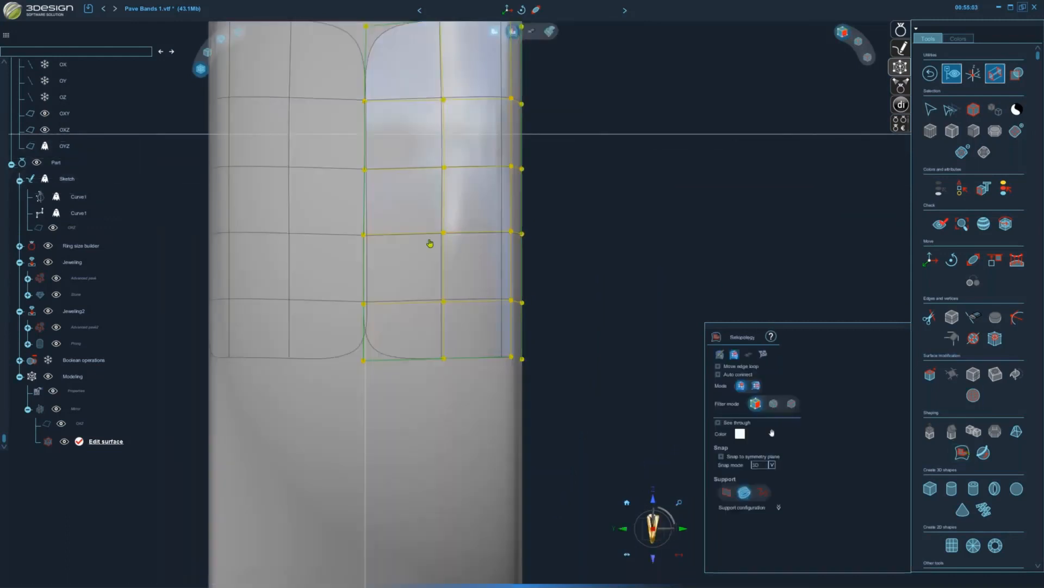
mouse_move(365, 171)
mouse_down()
mouse_move(382, 168)
mouse_move(365, 166)
mouse_up()
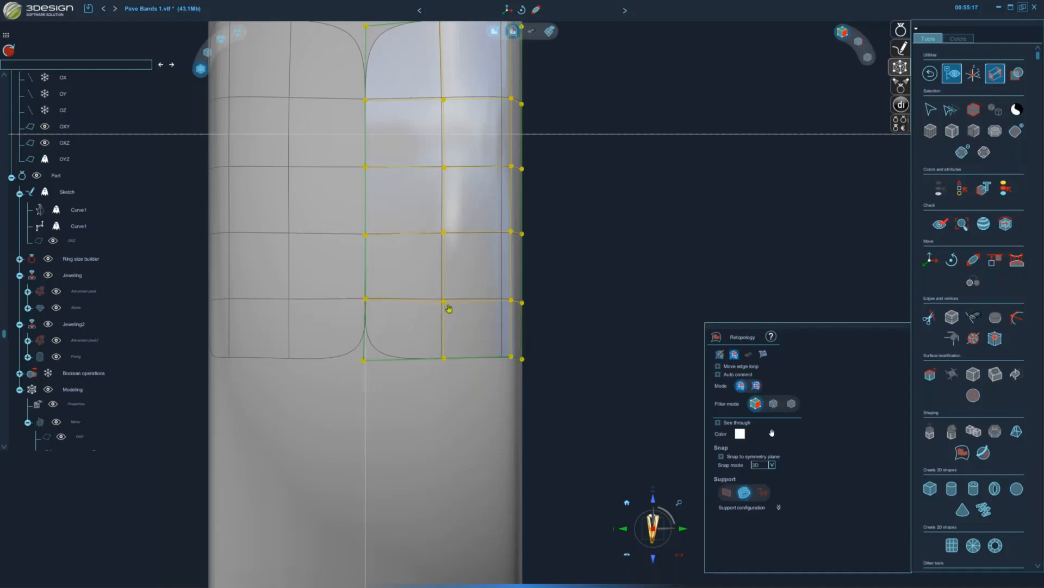
drag(443, 301, 442, 298)
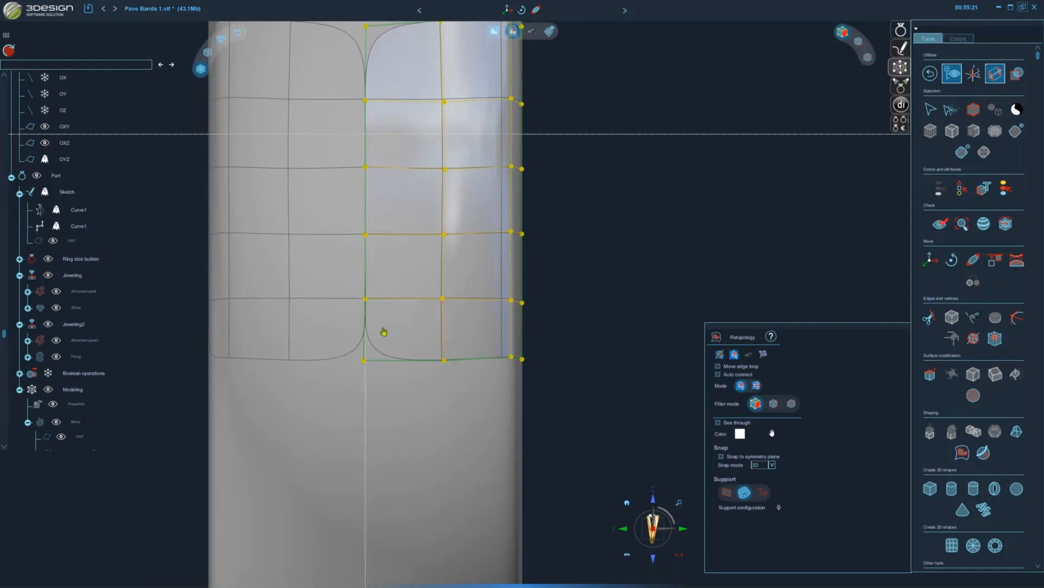
scroll(388, 330, down, 5)
middle_drag(401, 240, 446, 256)
scroll(446, 259, up, 4)
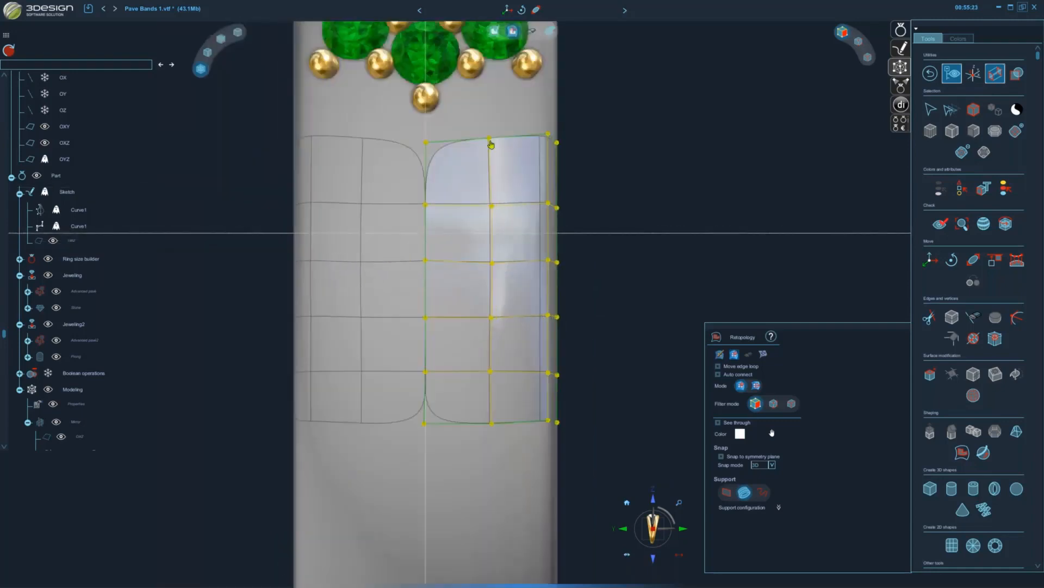
- Raise the middle, outer and rim points of the panel's upper edge to curve it up beside the lowest stones
drag(491, 143, 551, 94)
drag(491, 122, 491, 94)
middle_drag(479, 316, 277, 293)
drag(483, 152, 482, 131)
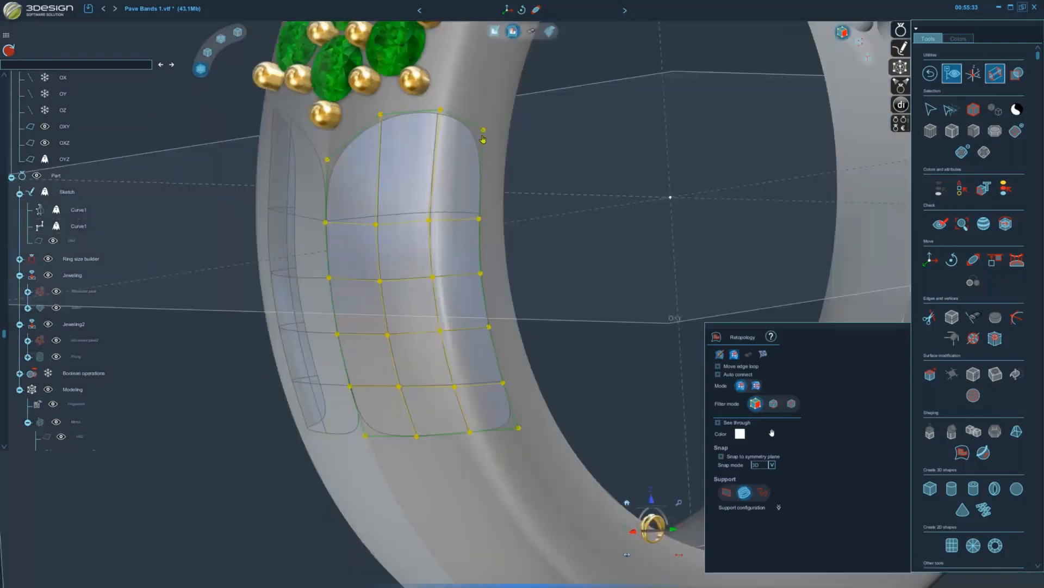
middle_drag(558, 237, 680, 294)
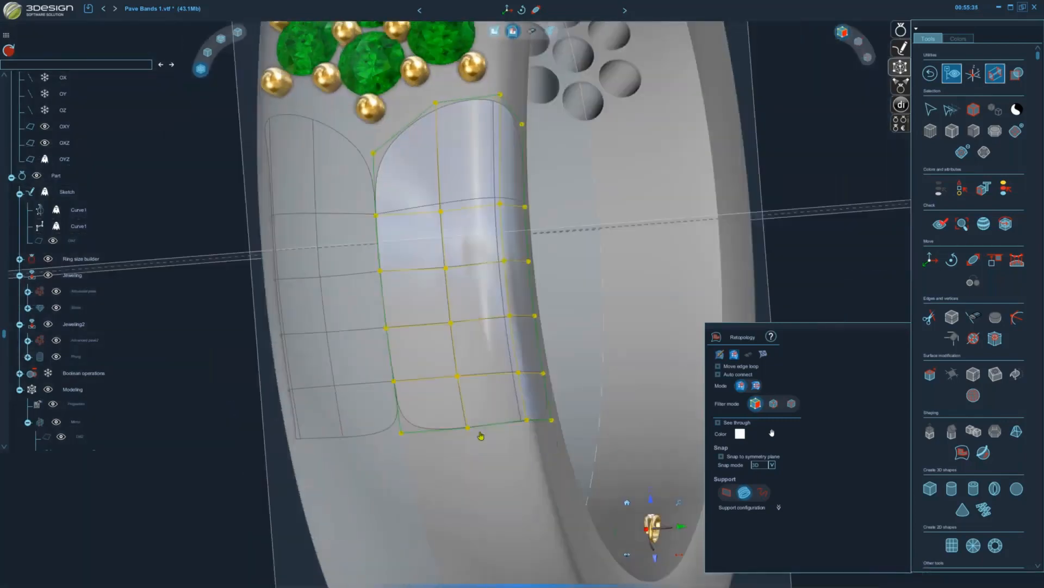
- Lower the middle and outer points of the panel's bottom edge to match the curved top, and finish editing the source surface
drag(467, 430, 538, 466)
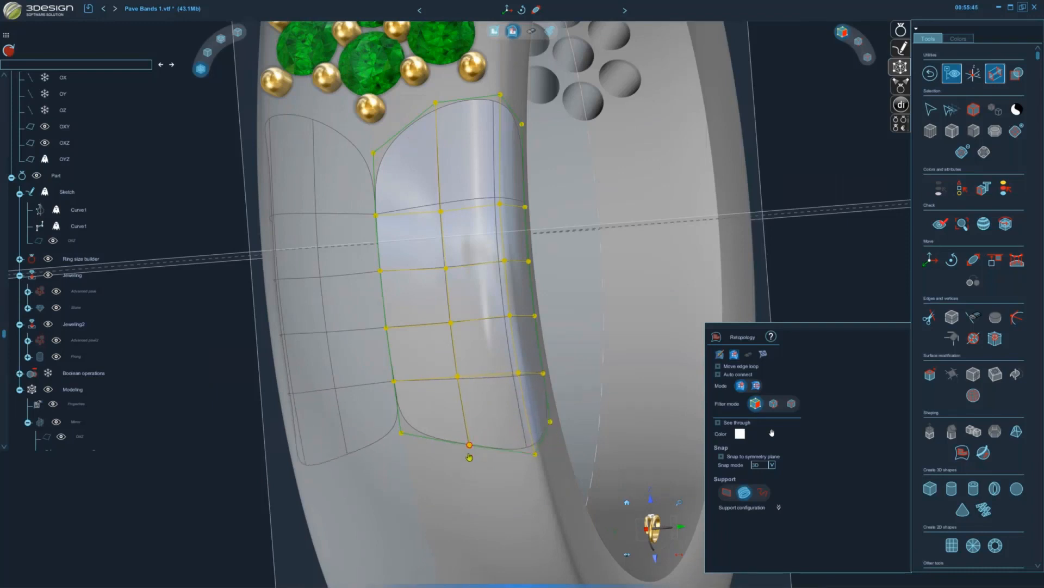
drag(469, 455, 468, 462)
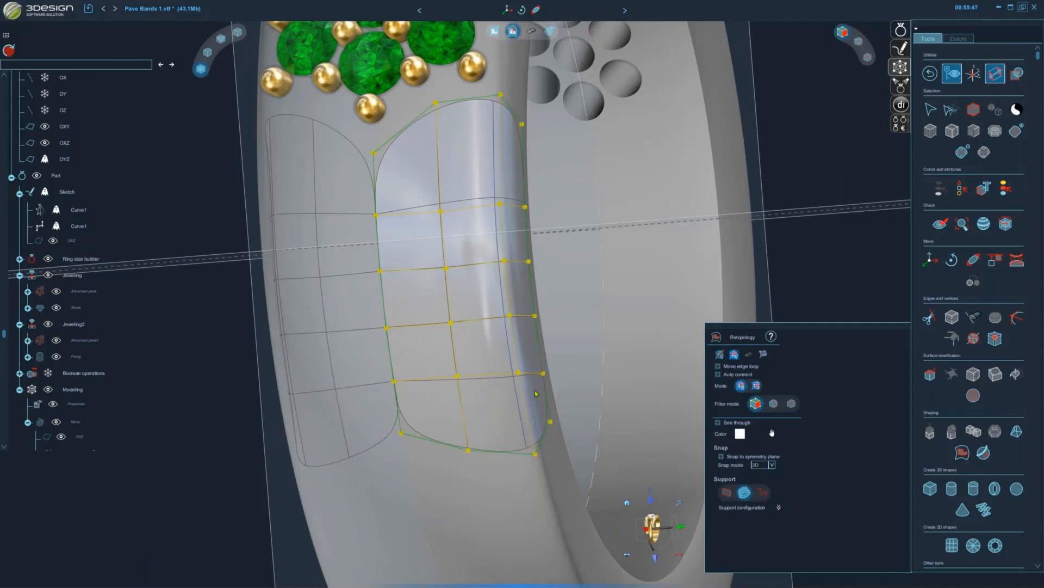
scroll(535, 393, down, 8)
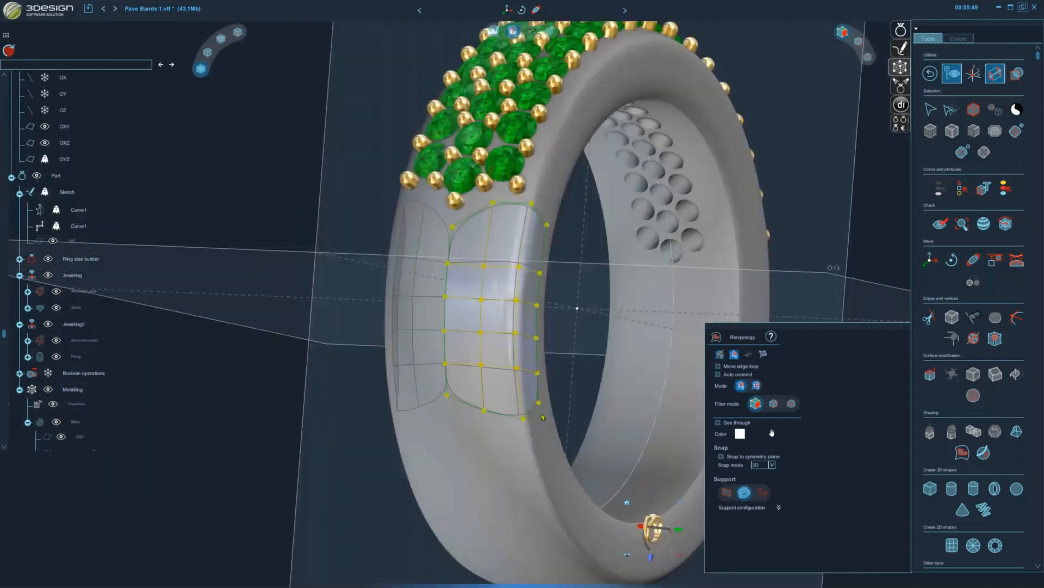
middle_drag(543, 417, 501, 363)
middle_drag(625, 294, 701, 204)
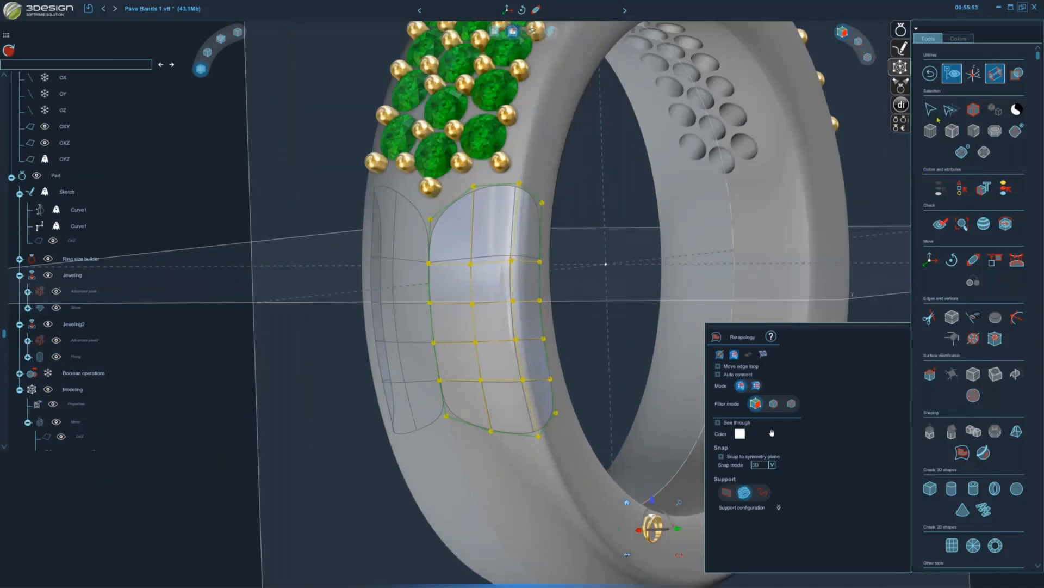
click(931, 74)
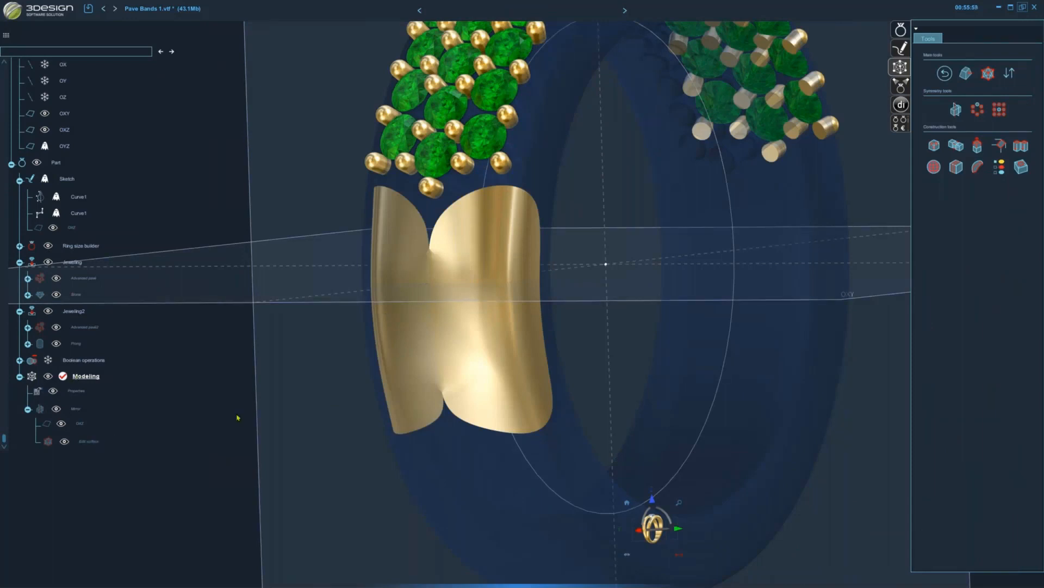
- Reopen the source surface in Retopology and adjust its centre-edge points at the symmetry plane so the mirrored halves weld together
scroll(539, 272, up, 4)
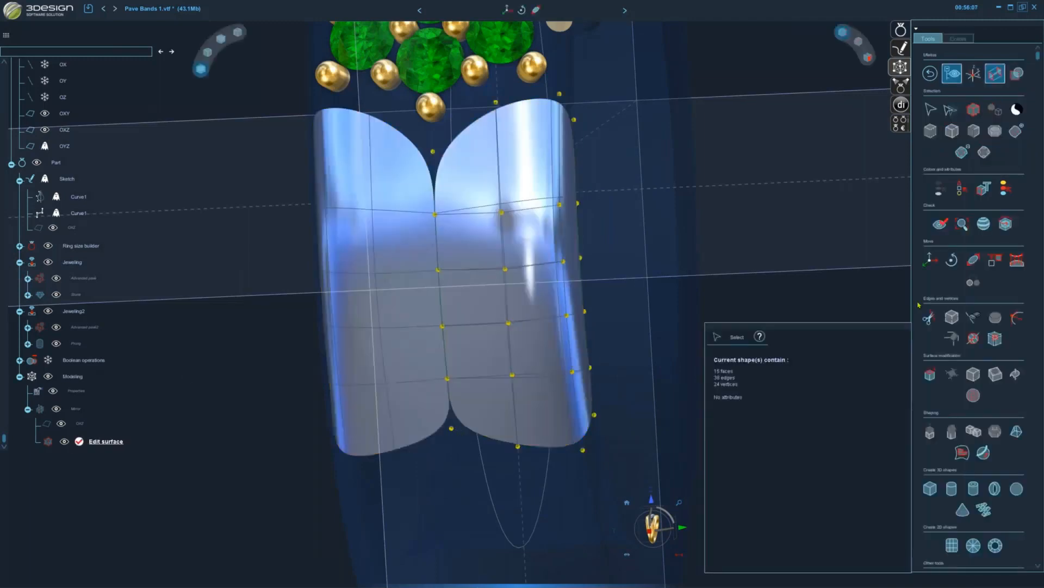
click(969, 456)
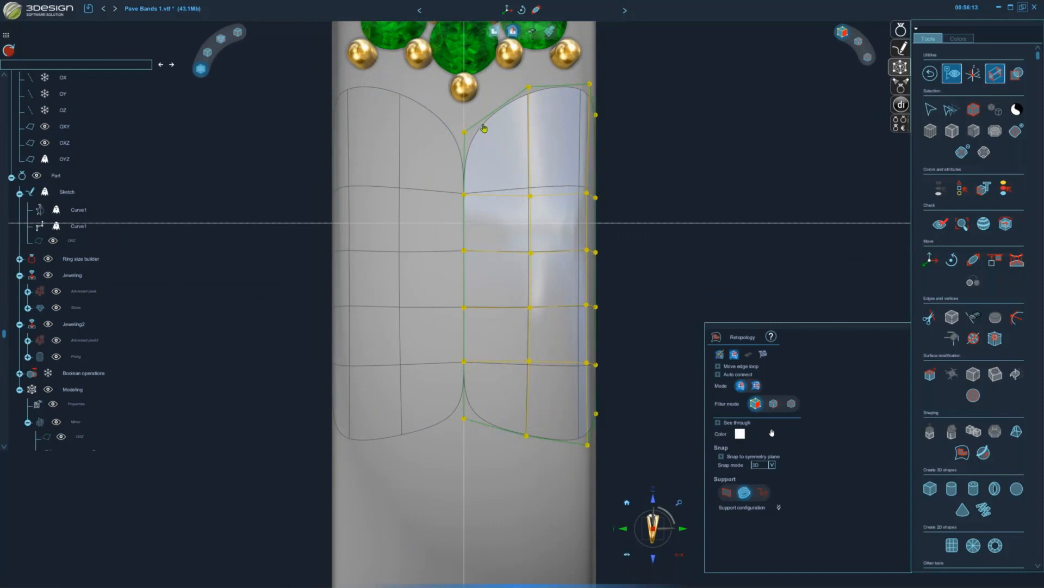
drag(465, 132, 465, 134)
click(928, 77)
- Start a new surface edit on the whole mirrored panel
middle_drag(435, 310, 283, 349)
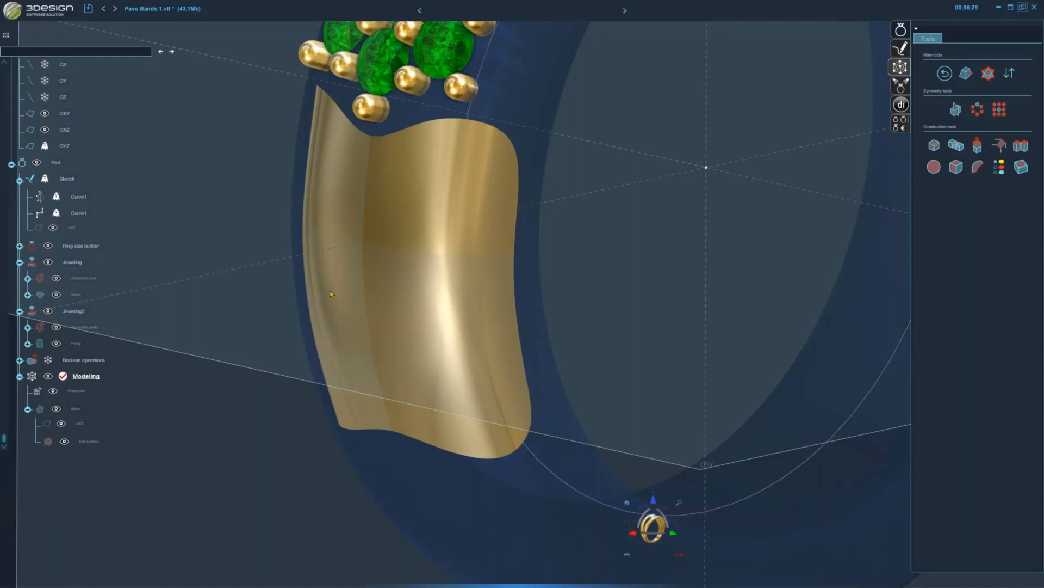
middle_drag(730, 298, 653, 316)
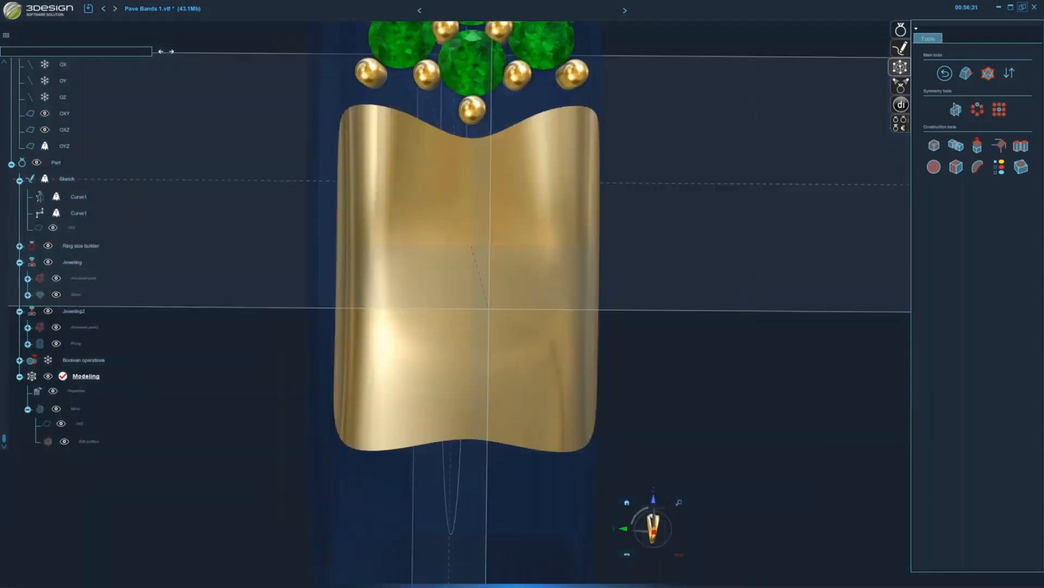
middle_drag(569, 343, 261, 345)
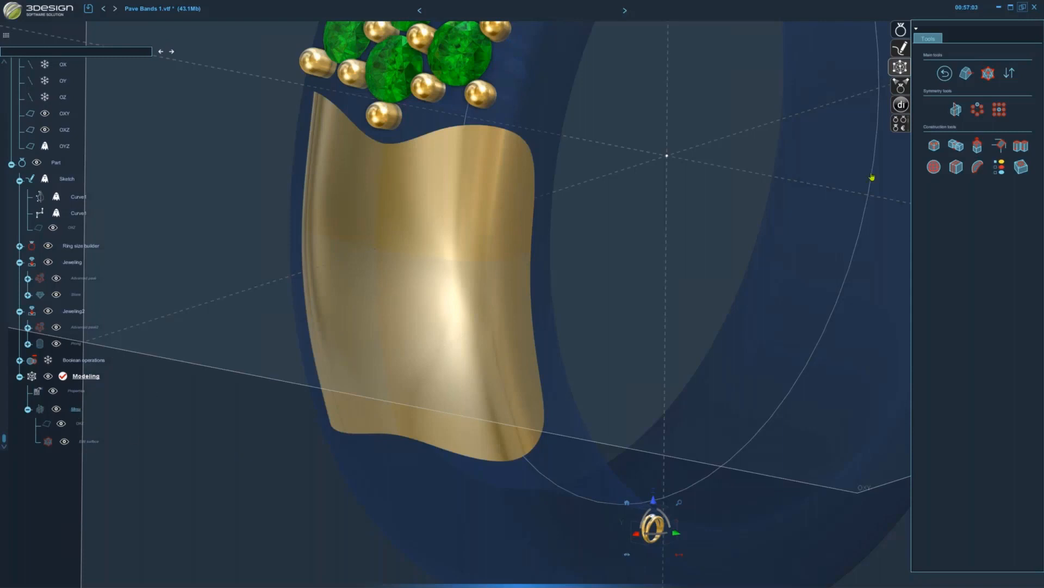
click(988, 74)
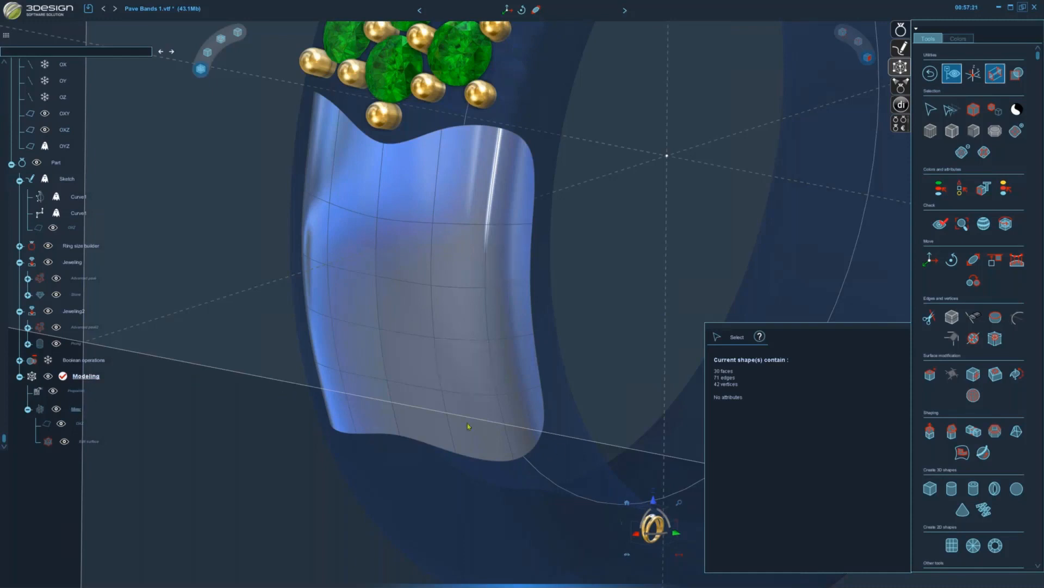
middle_drag(482, 404, 539, 398)
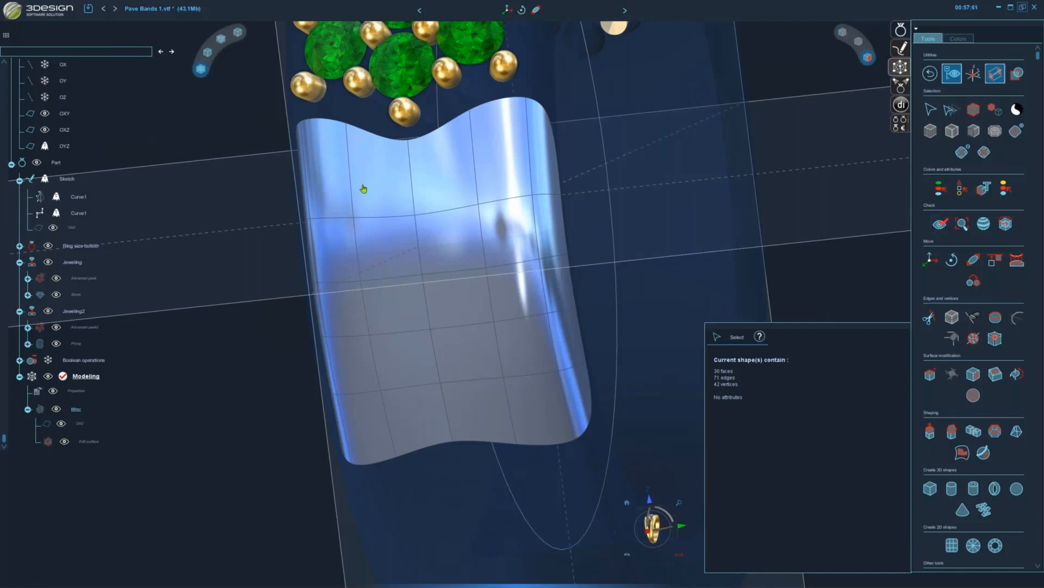
- Select all faces of the mirrored panel
click(374, 198)
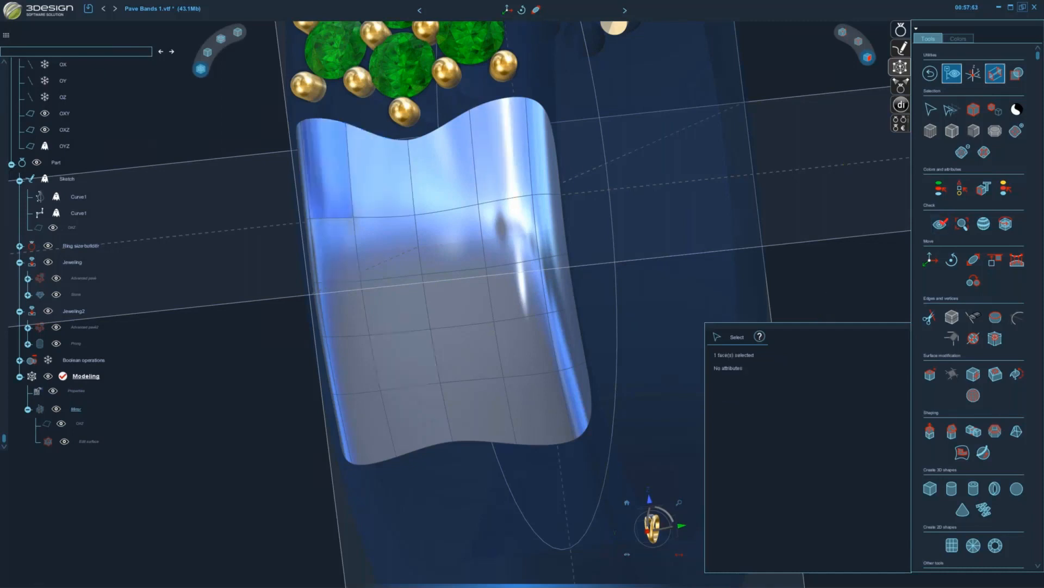
click(447, 173)
click(526, 173)
click(526, 243)
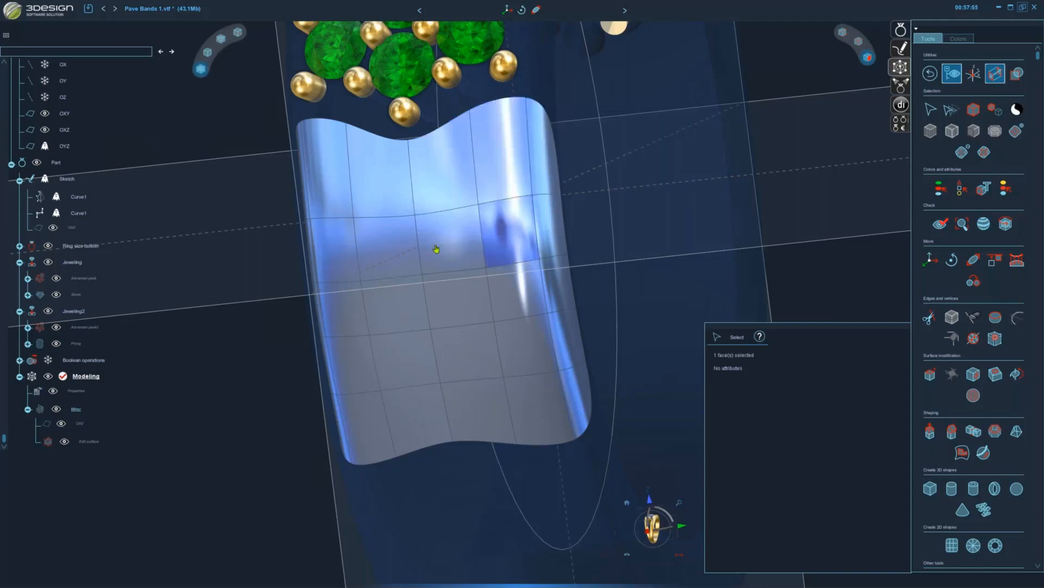
click(379, 257)
click(335, 251)
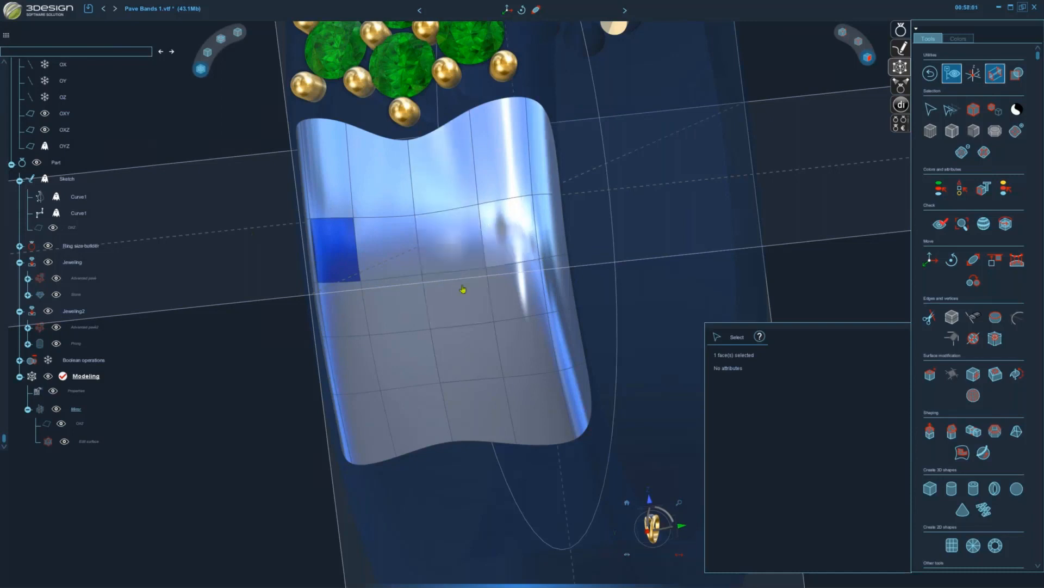
click(494, 223)
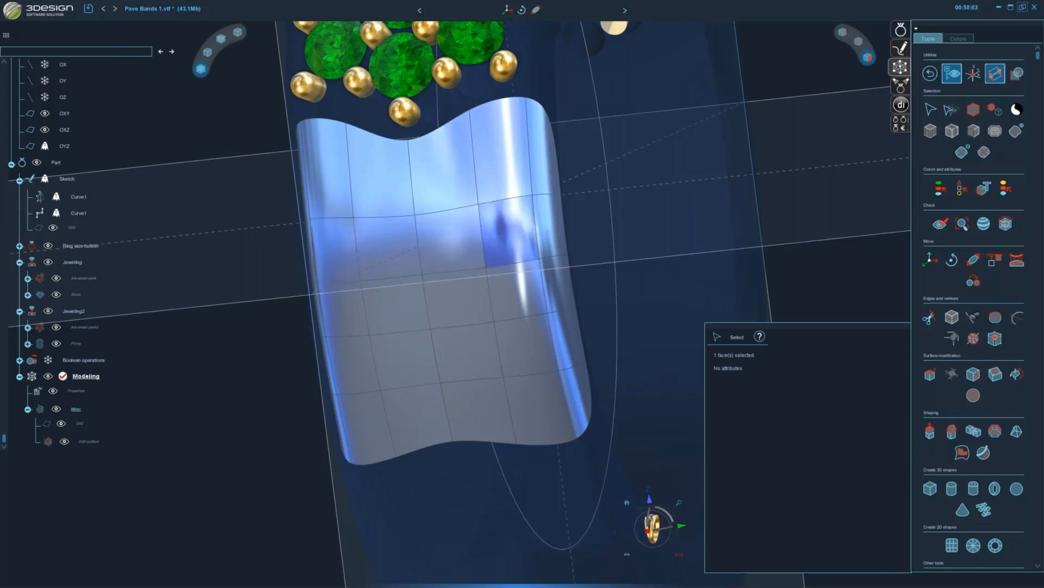
key(ctrl+a)
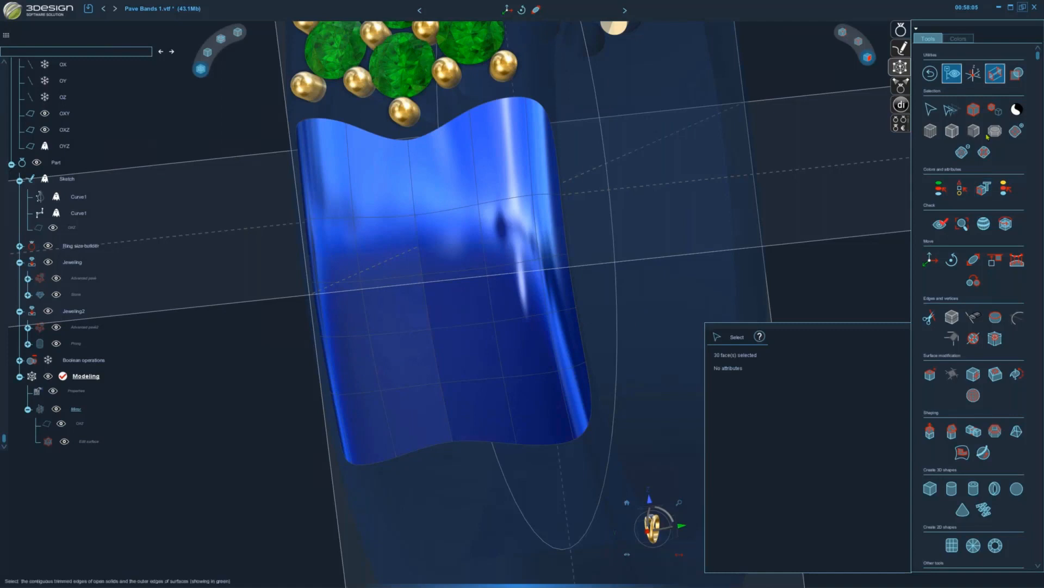
- Try to thicken the panel by extruding all its selected faces with the Each element direction mode
middle_drag(522, 339, 341, 329)
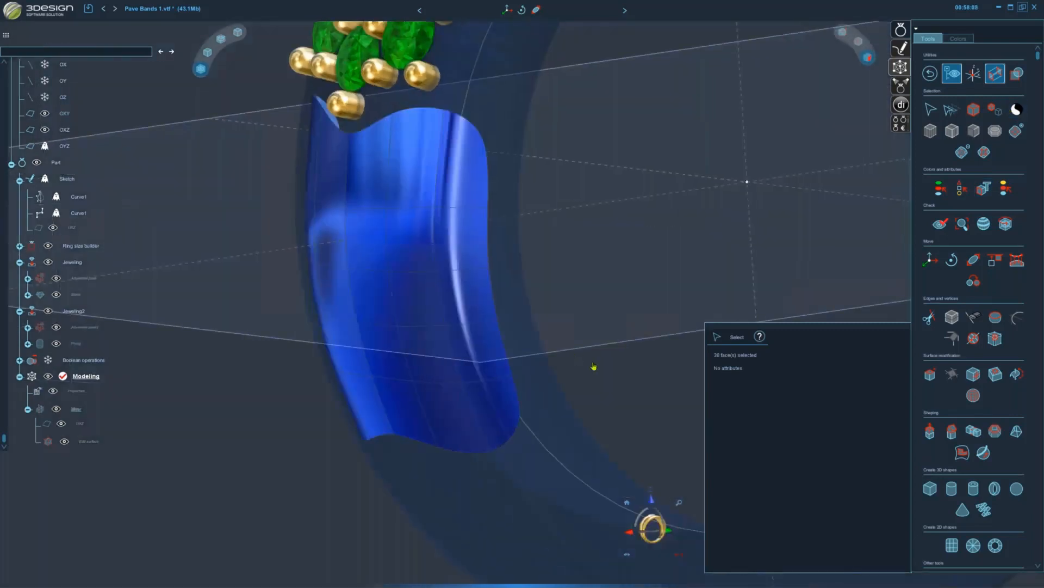
click(929, 433)
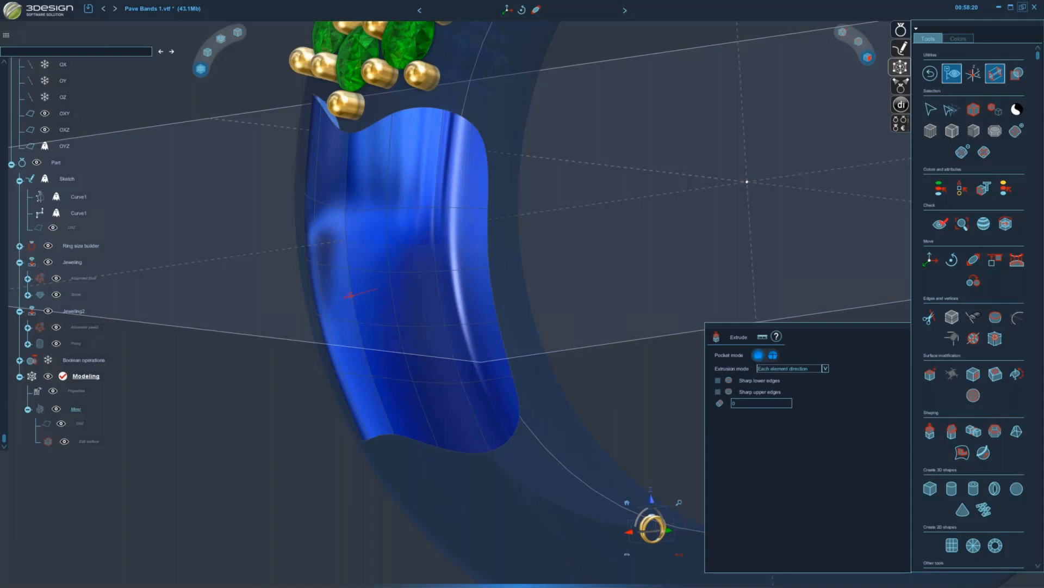
click(356, 288)
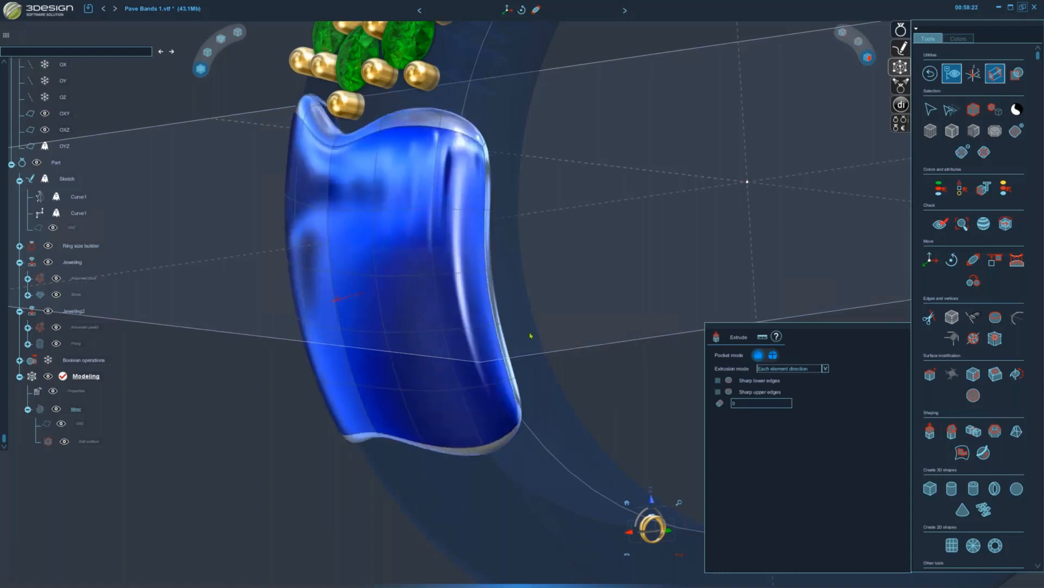
middle_drag(531, 336, 218, 103)
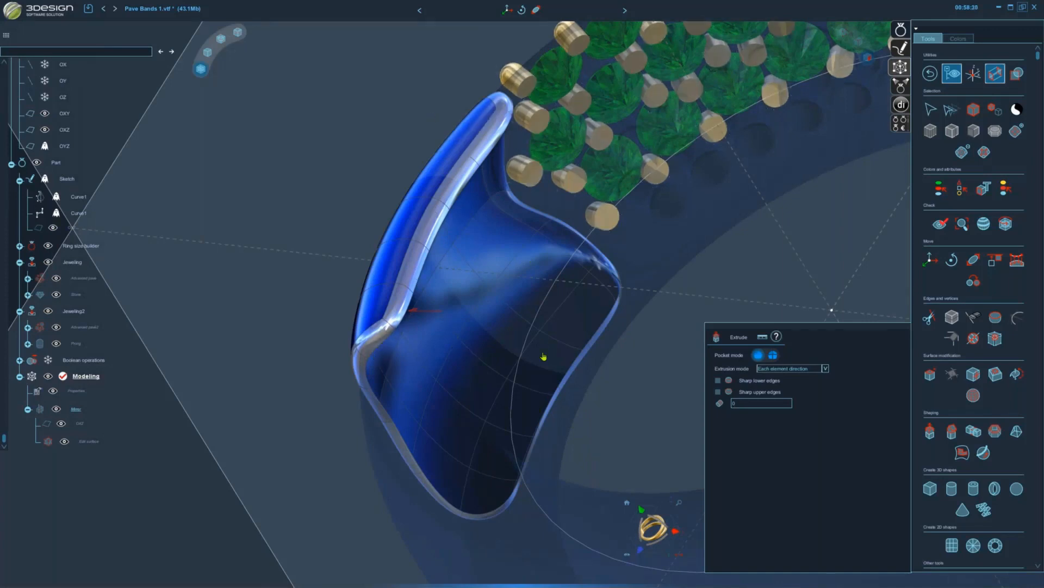
click(106, 11)
middle_drag(424, 304, 457, 128)
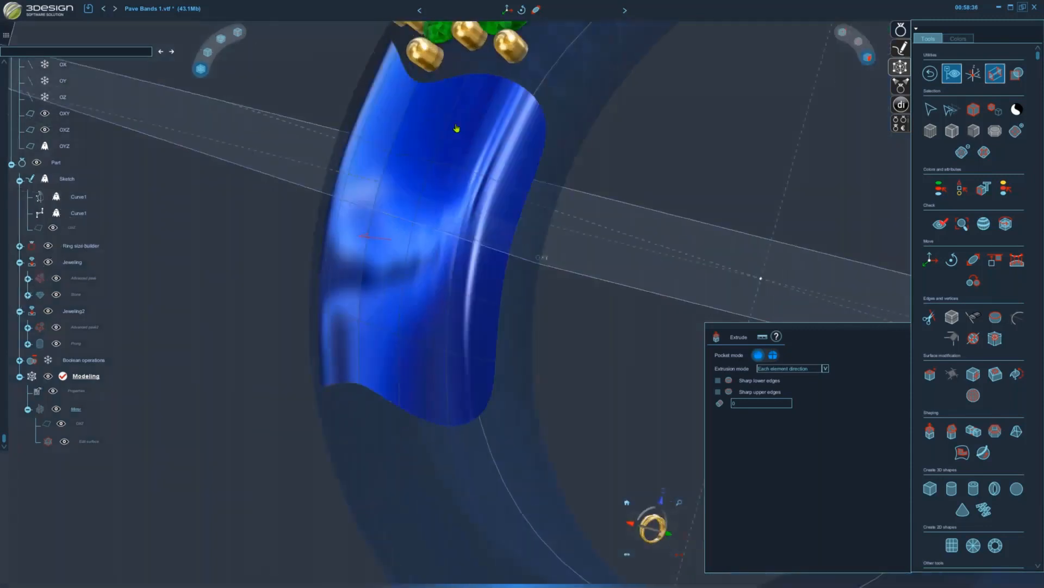
- Try a Shell with a thickness of 1 mm on the panel
click(994, 431)
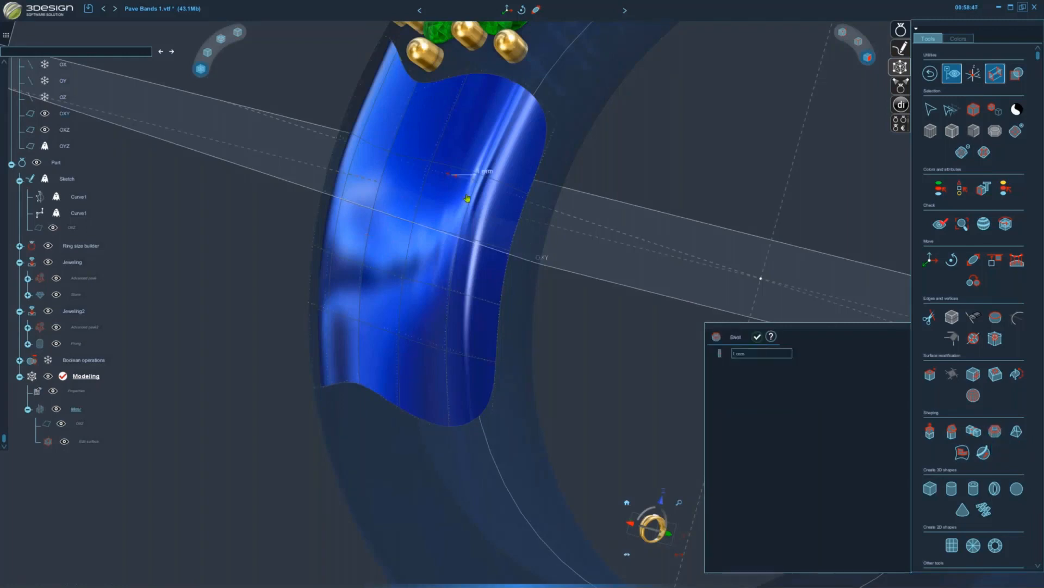
middle_drag(489, 303, 599, 299)
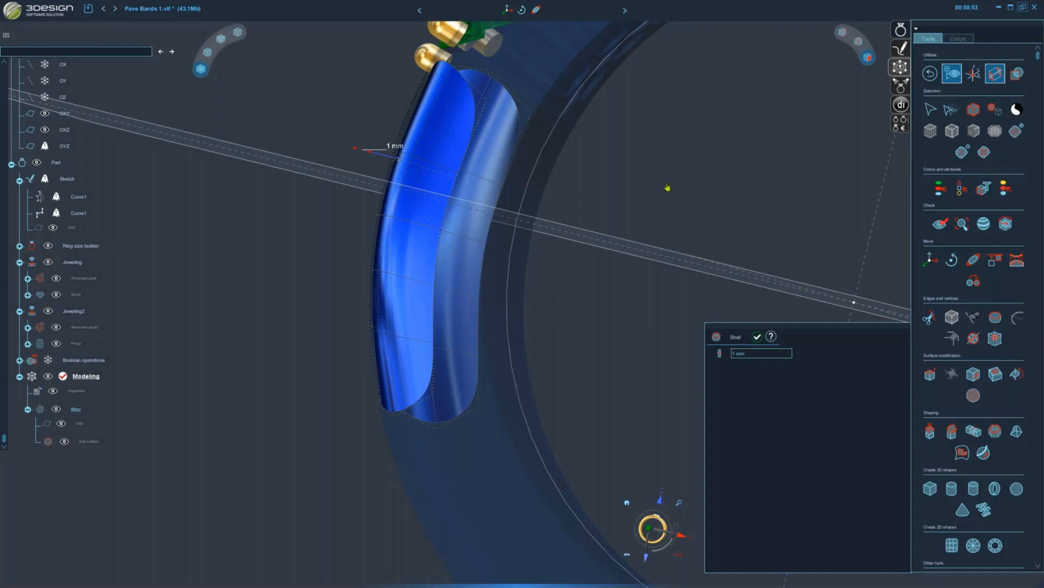
middle_drag(668, 187, 632, 292)
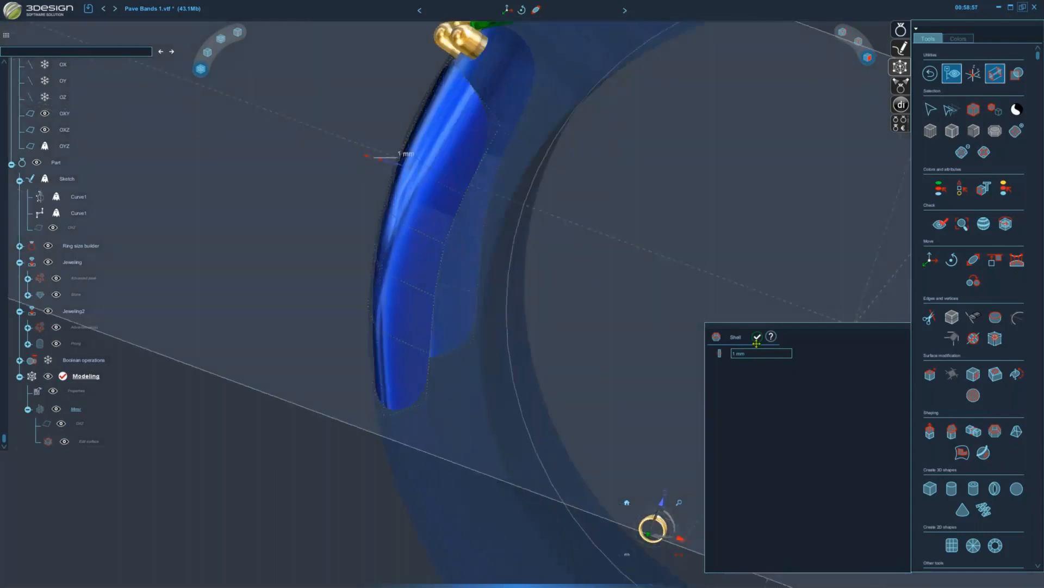
click(758, 338)
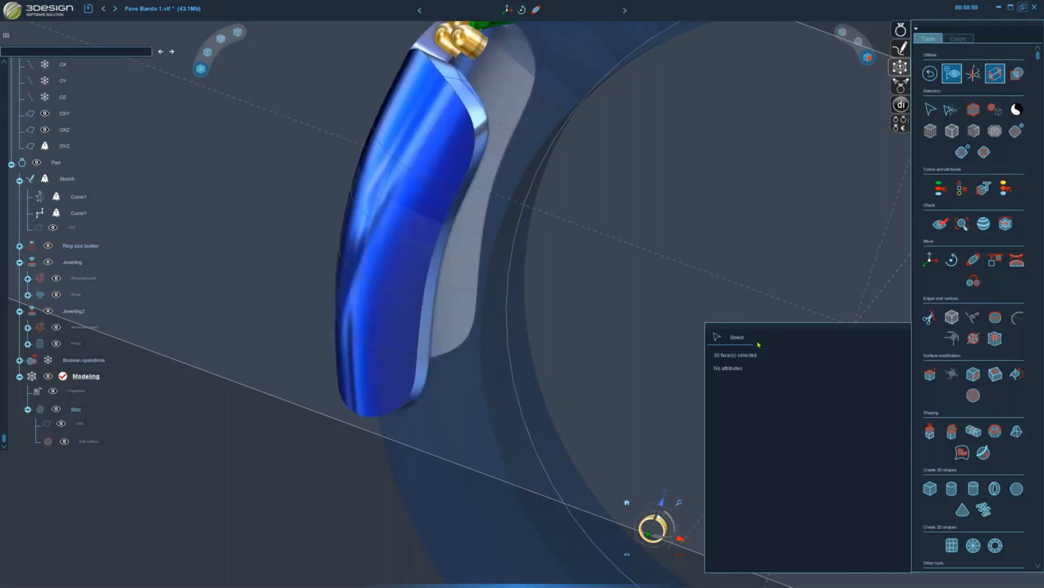
click(104, 9)
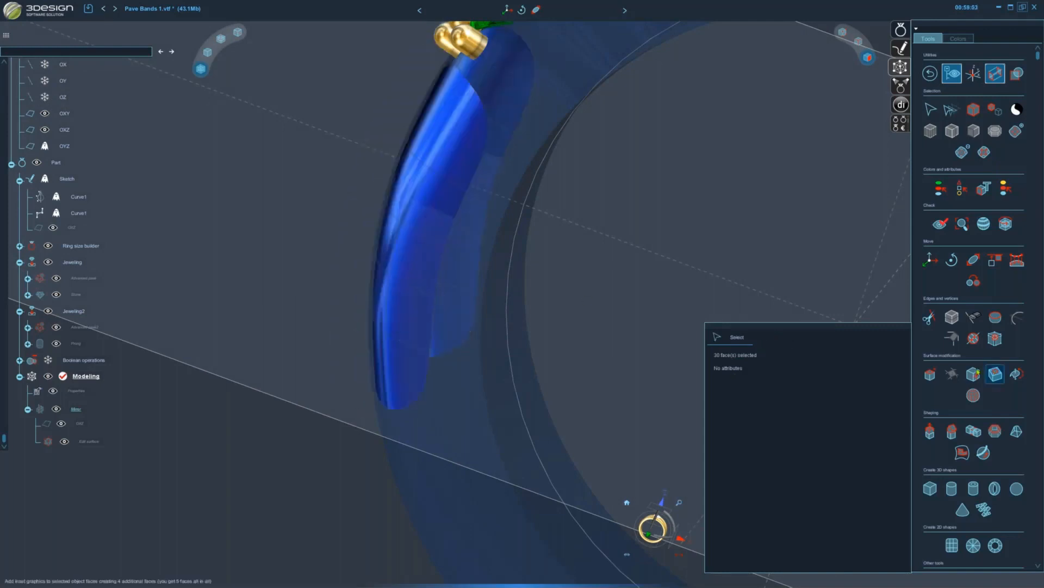
- Thicken the panel outward with a Shell of 0.5 mm
click(997, 437)
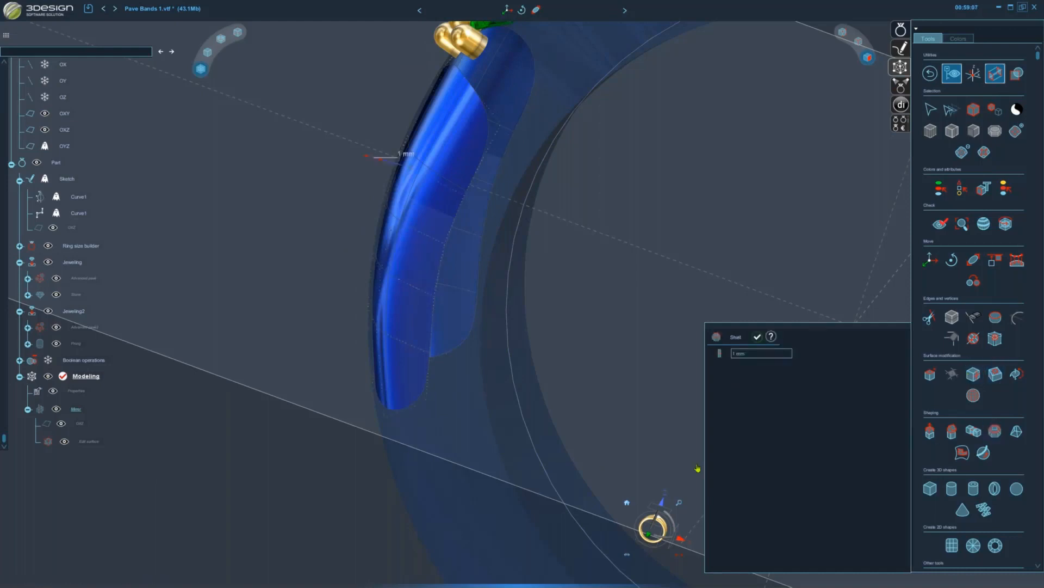
triple_click(754, 352)
text(3)
text(.5)
key(Return)
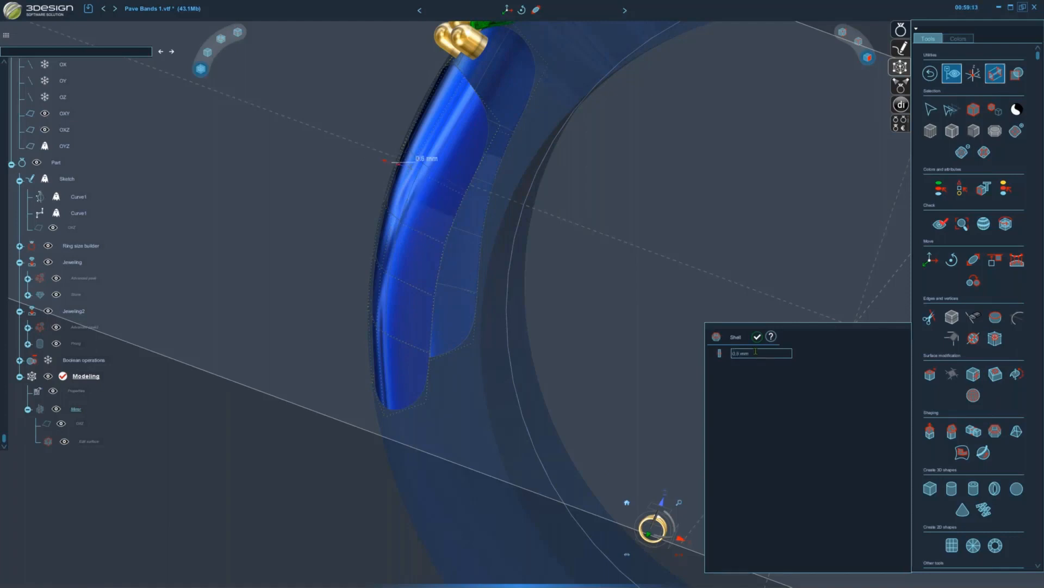
key(Return)
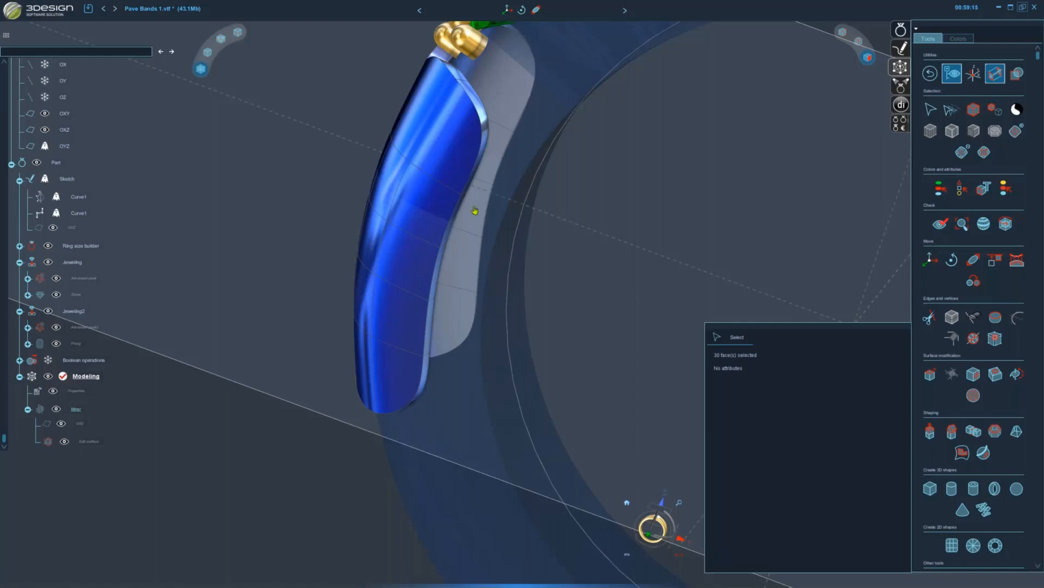
- Select an upper inner face of the shelled panel and expand it with Face loop across the inner top row
mouse_move(615, 298)
middle_down()
mouse_move(522, 303)
mouse_move(321, 206)
mouse_move(472, 290)
mouse_move(343, 352)
mouse_move(354, 326)
mouse_move(678, 359)
mouse_move(560, 291)
mouse_move(354, 212)
mouse_move(402, 131)
middle_up()
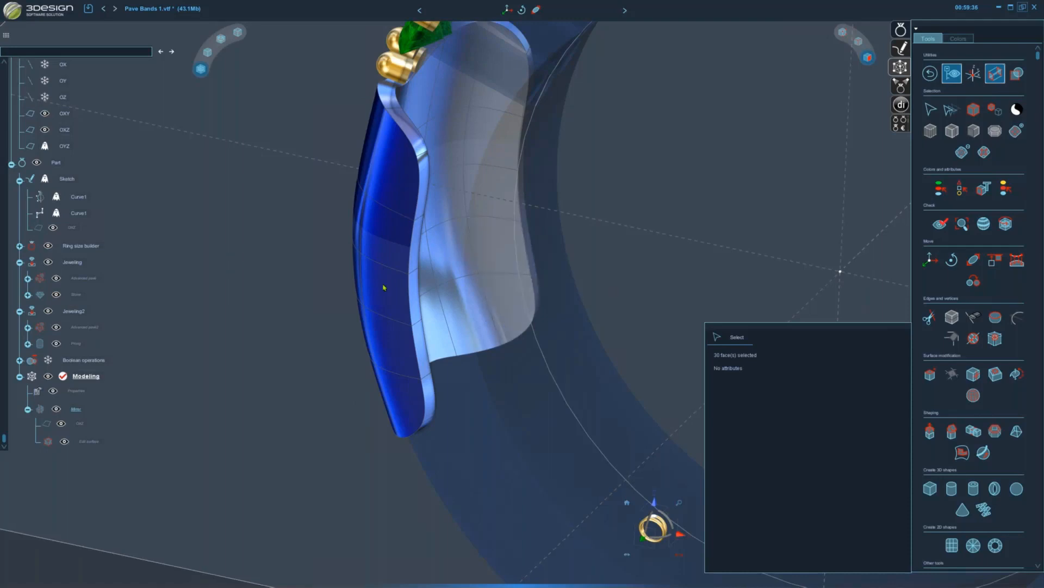
middle_drag(383, 287, 449, 88)
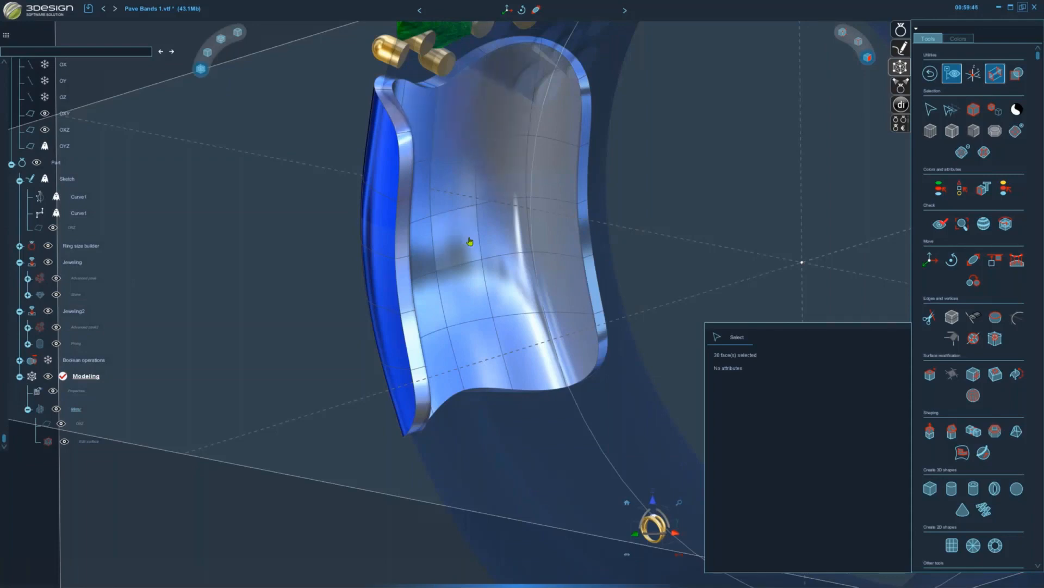
click(555, 93)
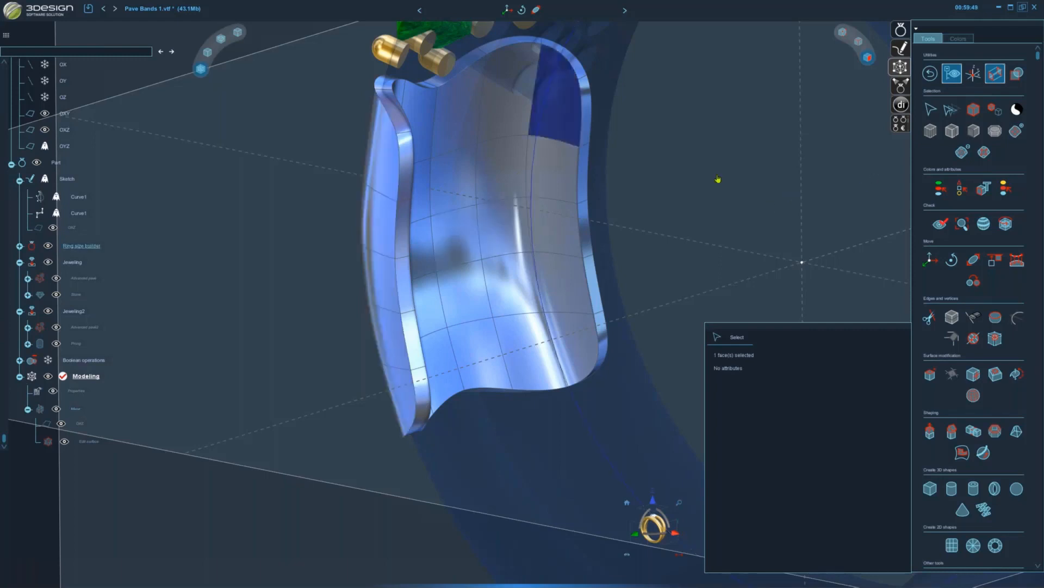
click(987, 161)
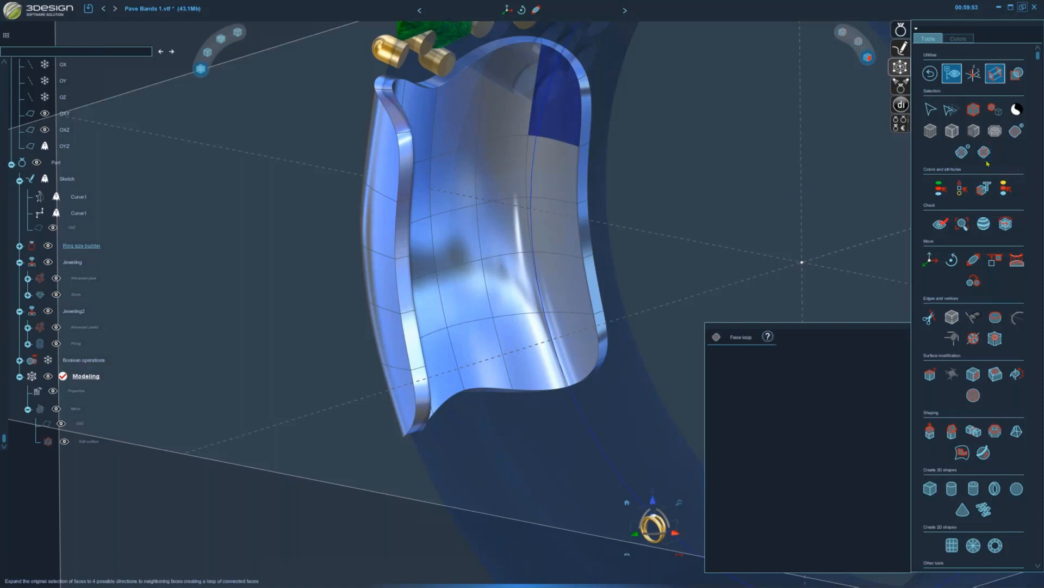
click(546, 95)
click(545, 95)
click(546, 95)
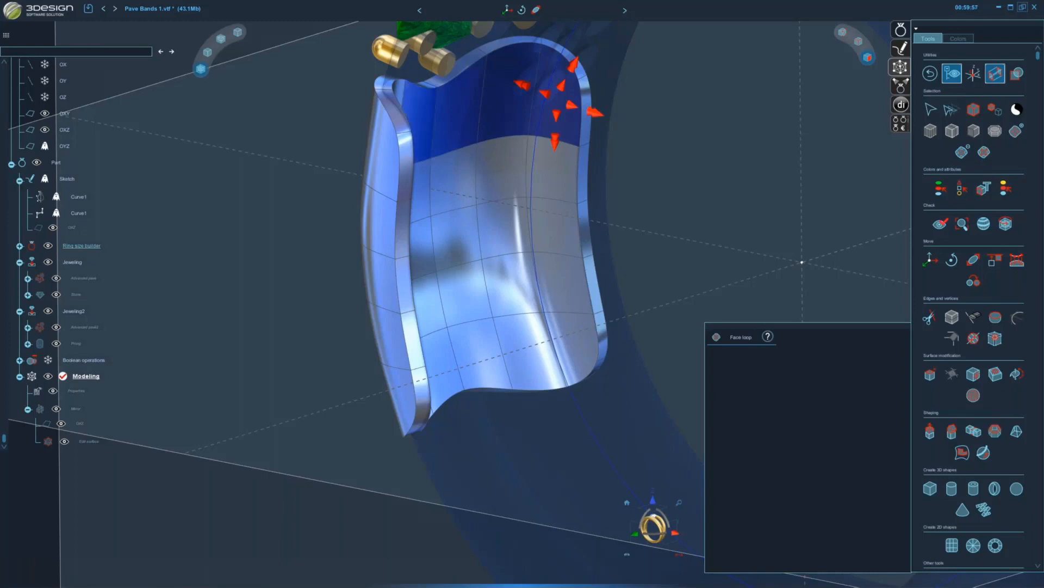
- Extend the Face loop selection across and down the panel until it covers all the inner faces
middle_drag(523, 261, 661, 73)
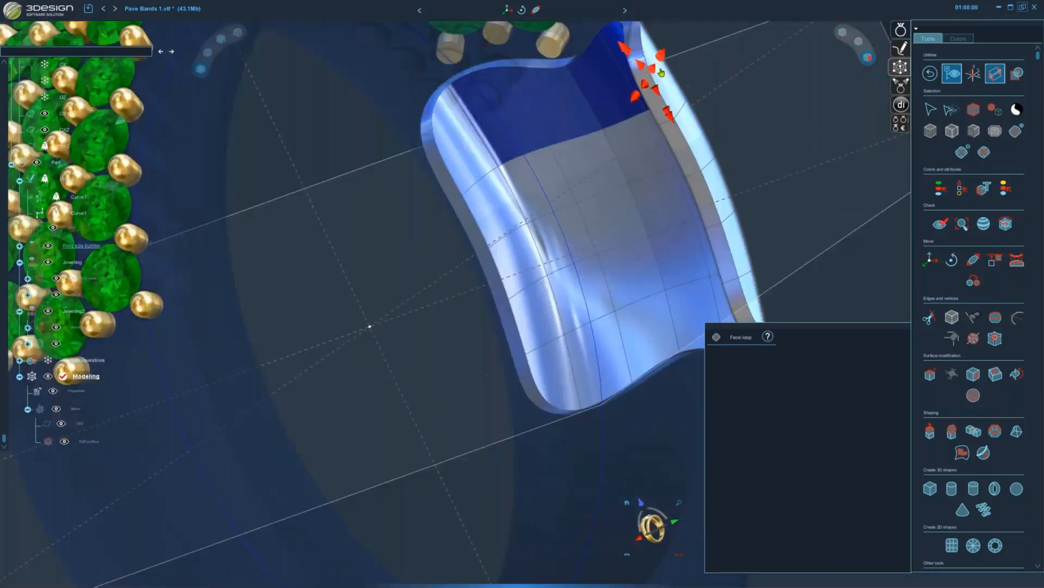
click(660, 73)
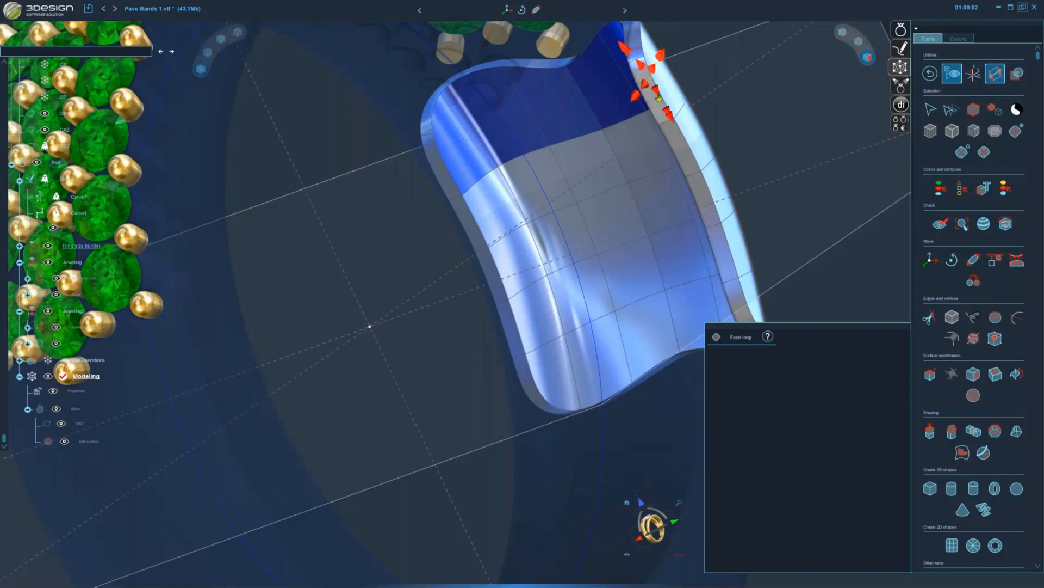
click(658, 98)
click(657, 92)
click(657, 91)
click(656, 92)
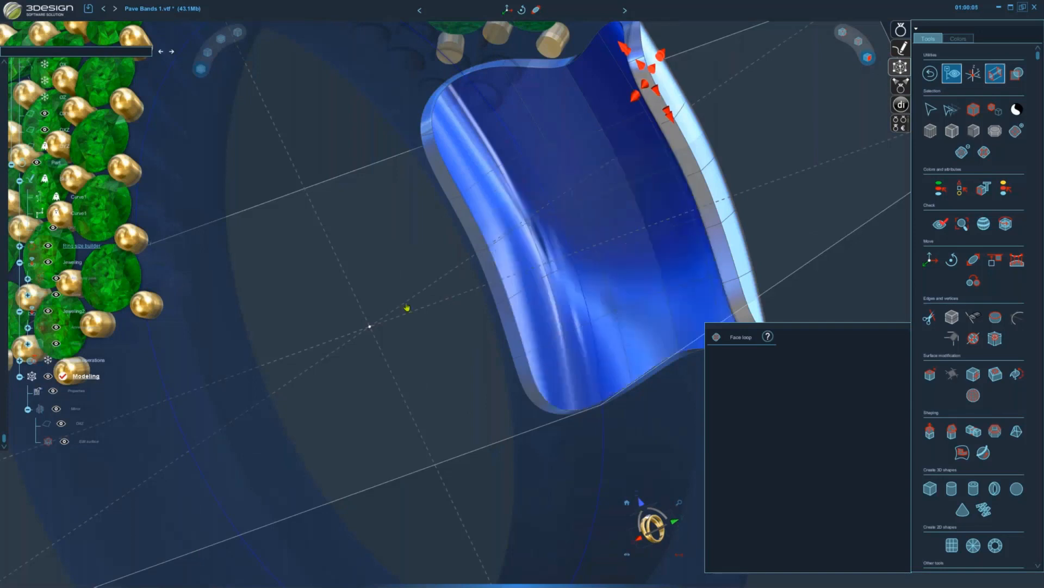
- Extrude the selected inner faces slightly inward along each element's direction, and finish the extrusion
middle_drag(681, 273, 800, 253)
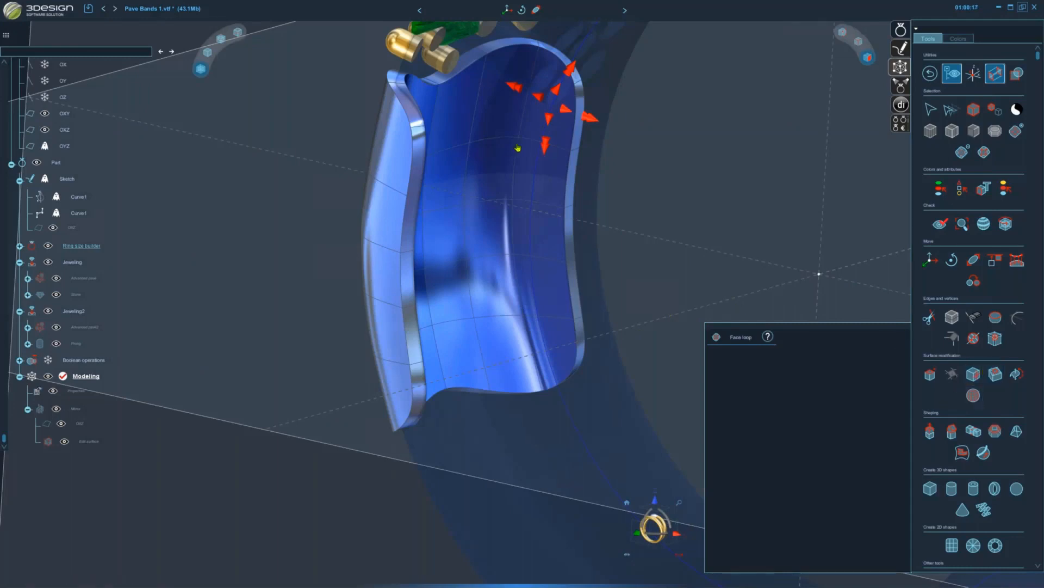
click(931, 433)
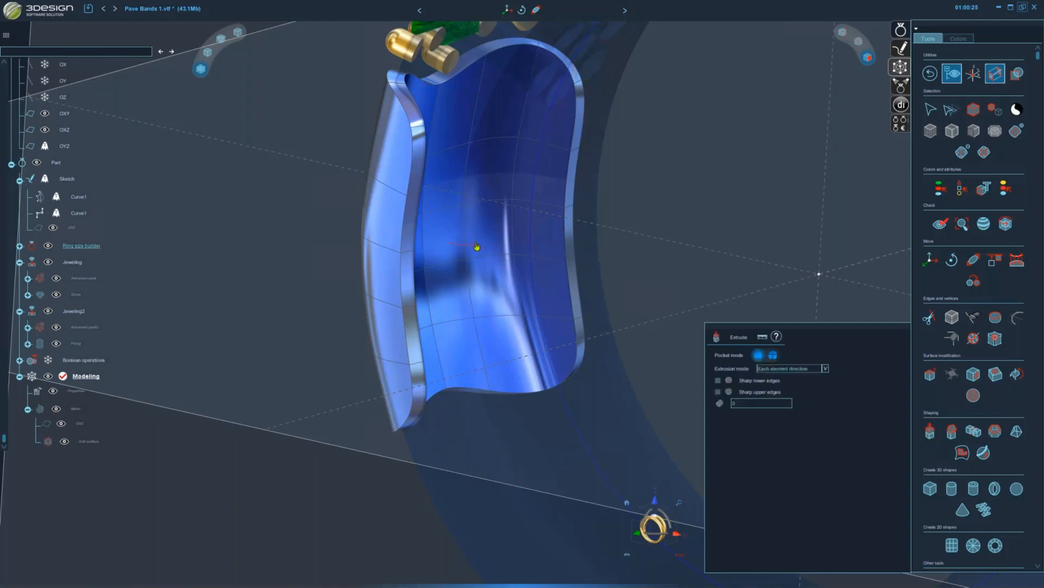
drag(476, 246, 497, 252)
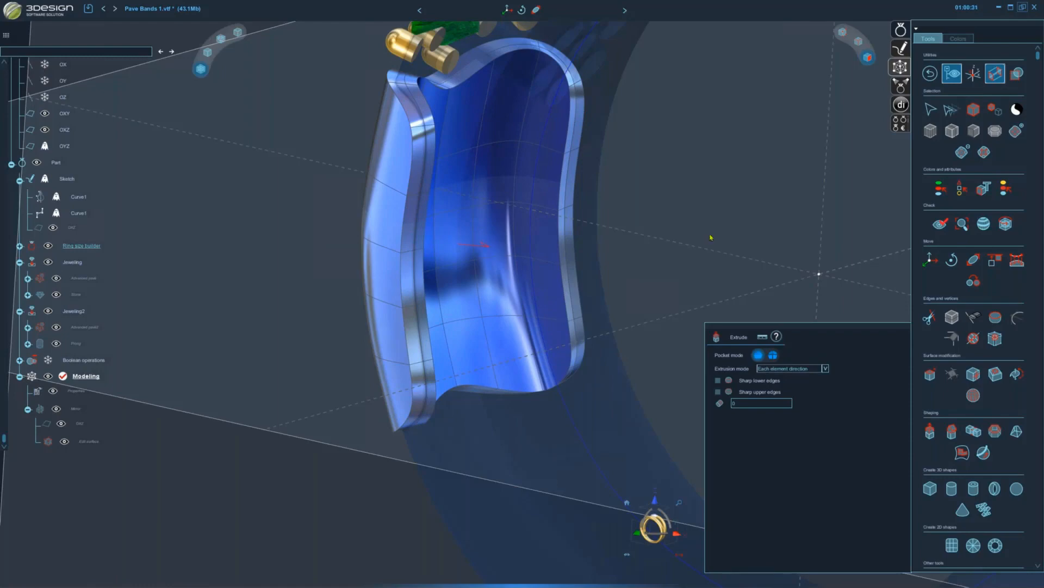
middle_drag(549, 362, 800, 278)
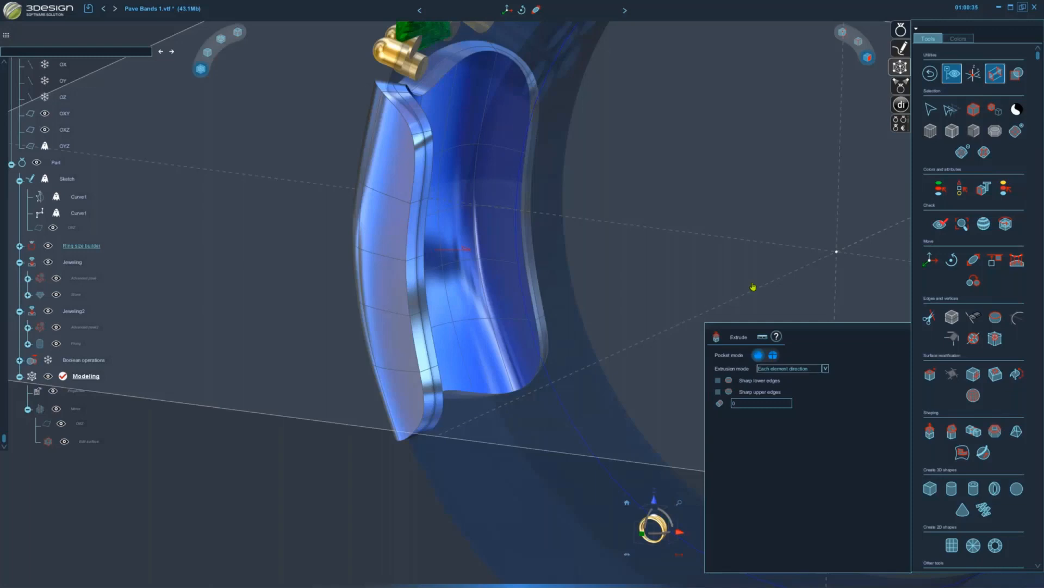
click(401, 210)
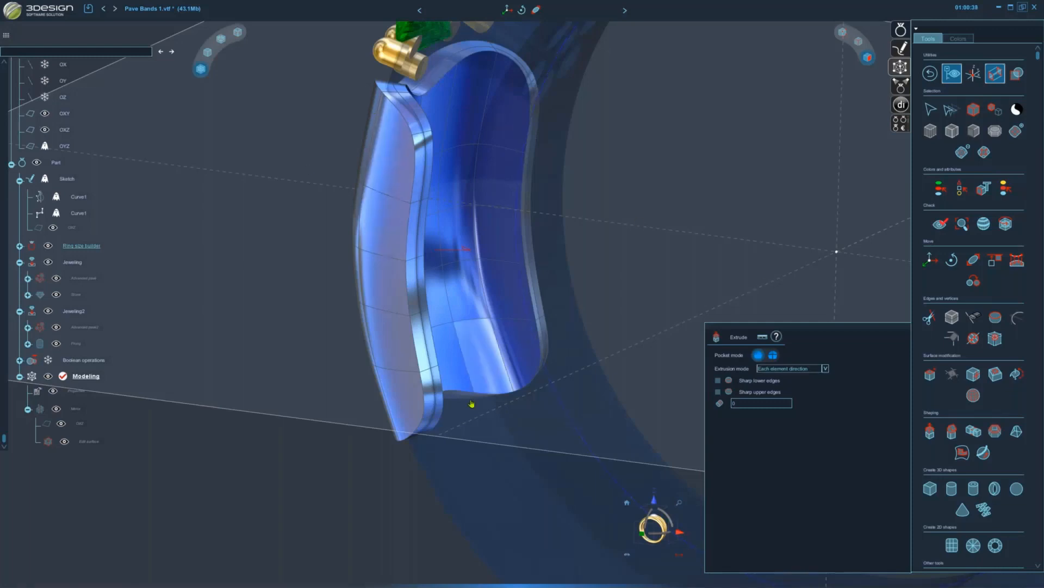
middle_drag(312, 309, 378, 268)
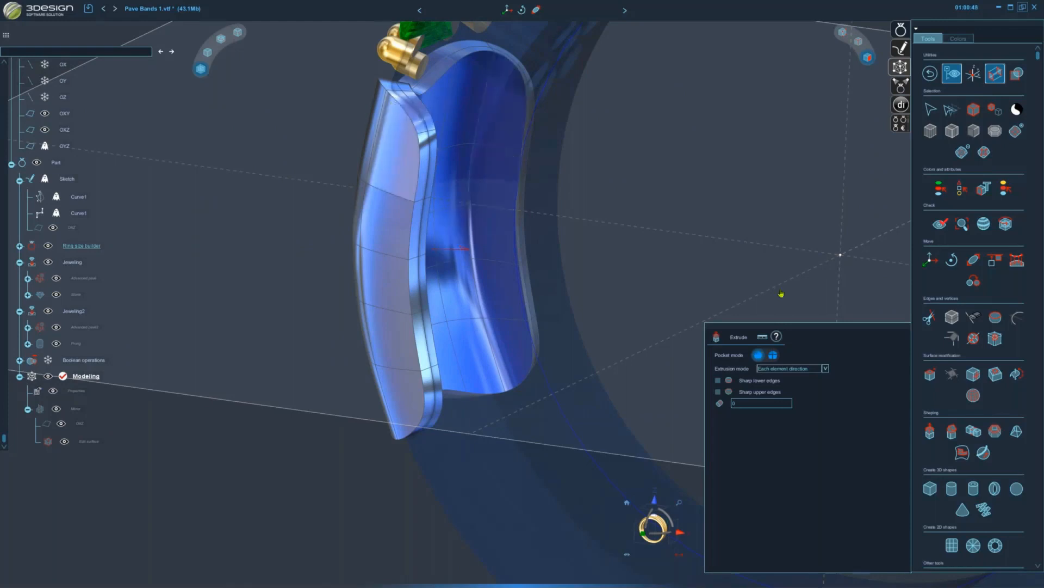
click(931, 111)
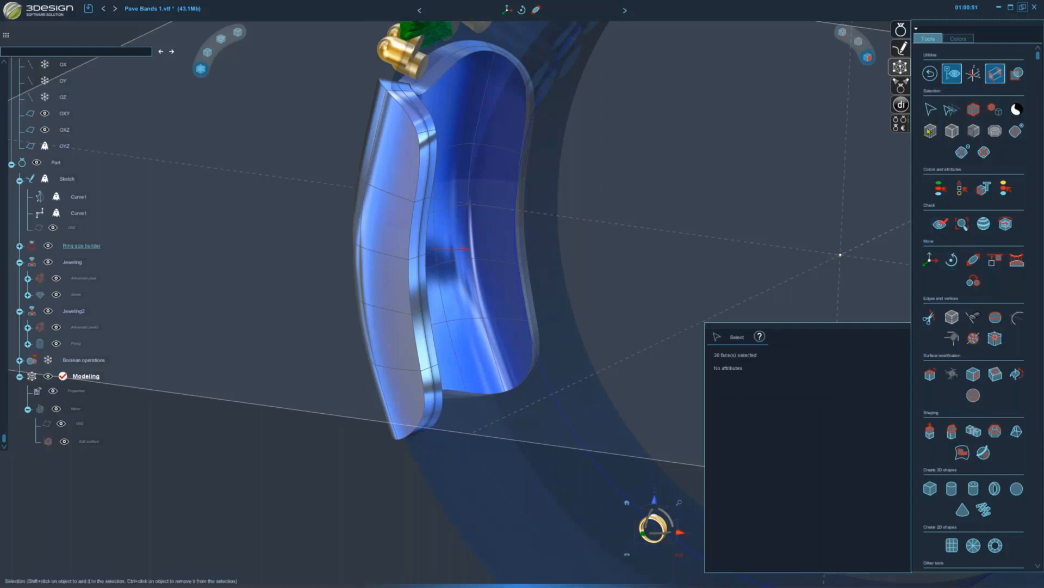
- Switch to edge selection, select all of the shell's sharp edges and make them smooth
click(861, 46)
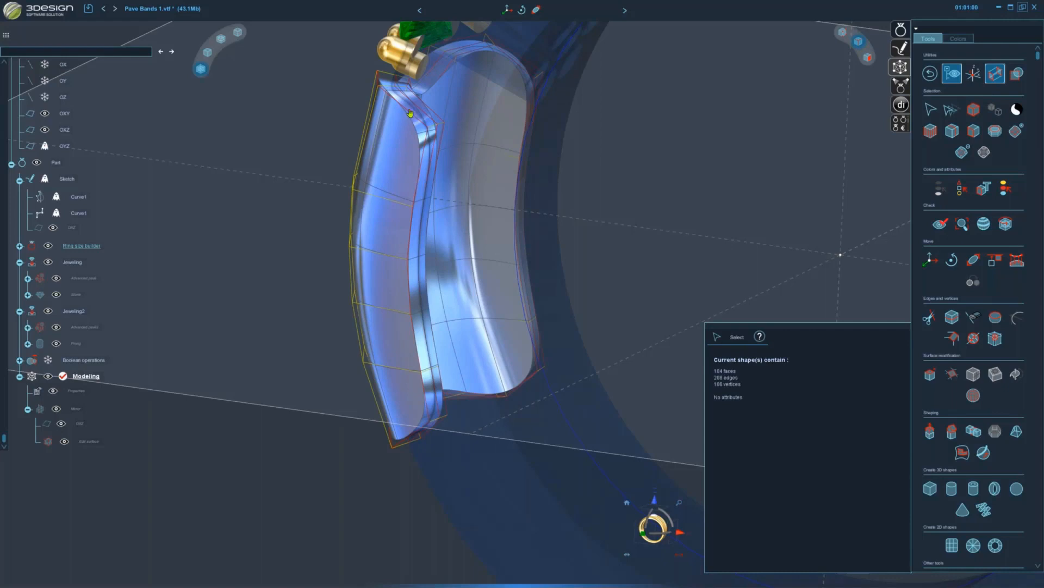
click(994, 132)
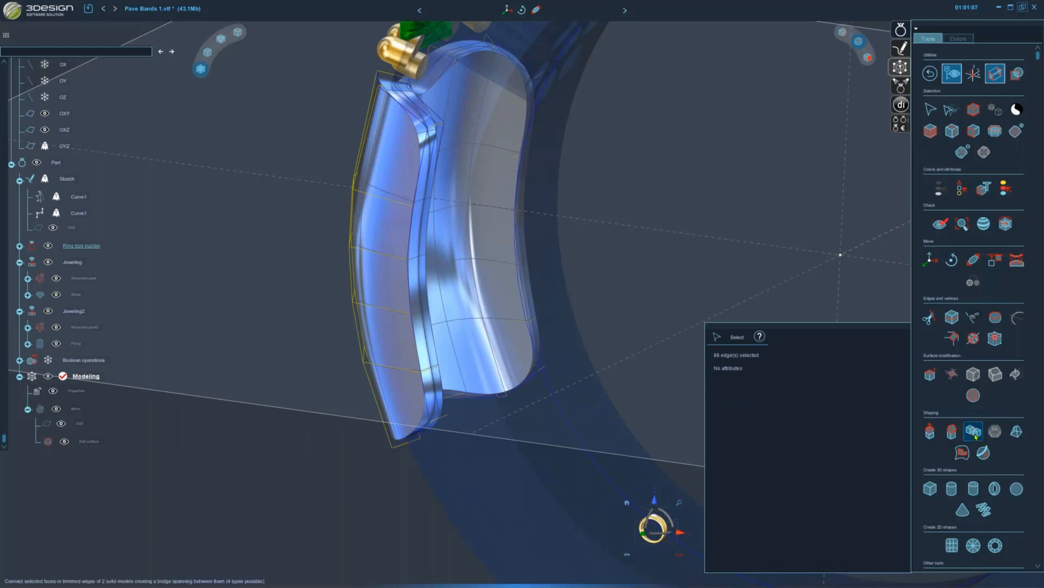
click(997, 320)
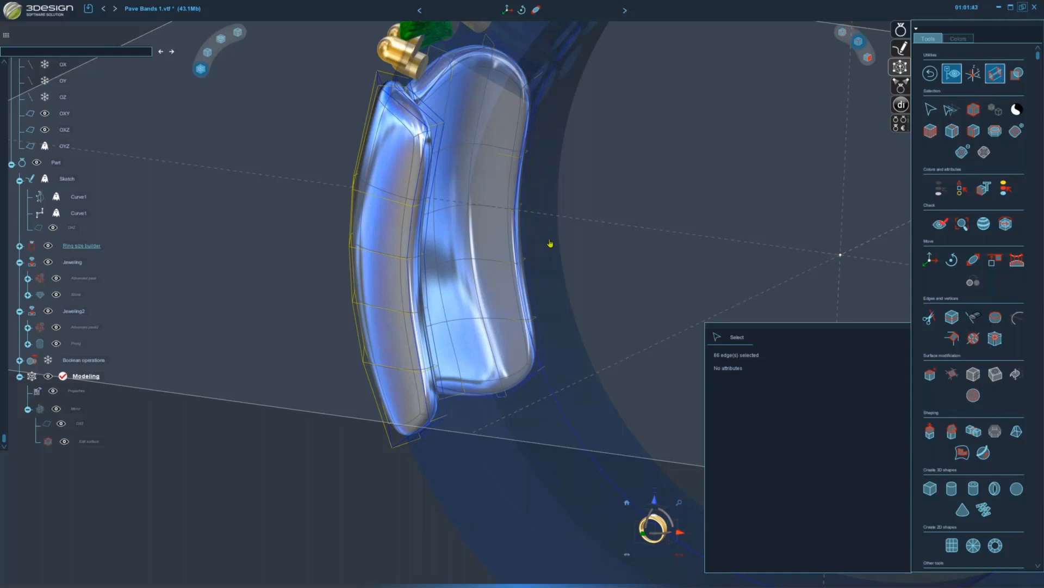
- Select an edge on the shell's long side rim and expand it to its full edge loop
click(426, 124)
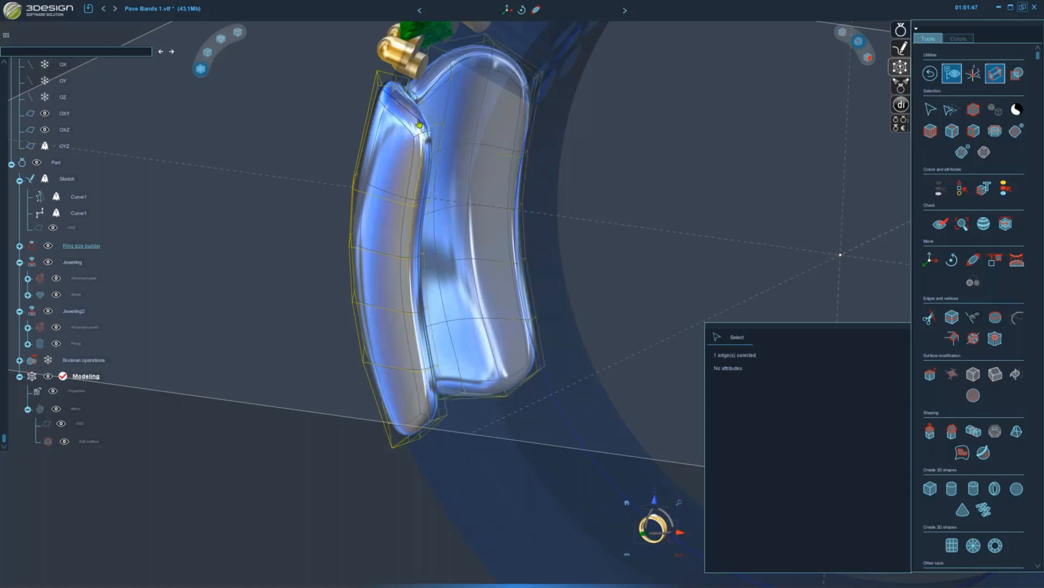
key(l)
middle_drag(549, 231, 574, 291)
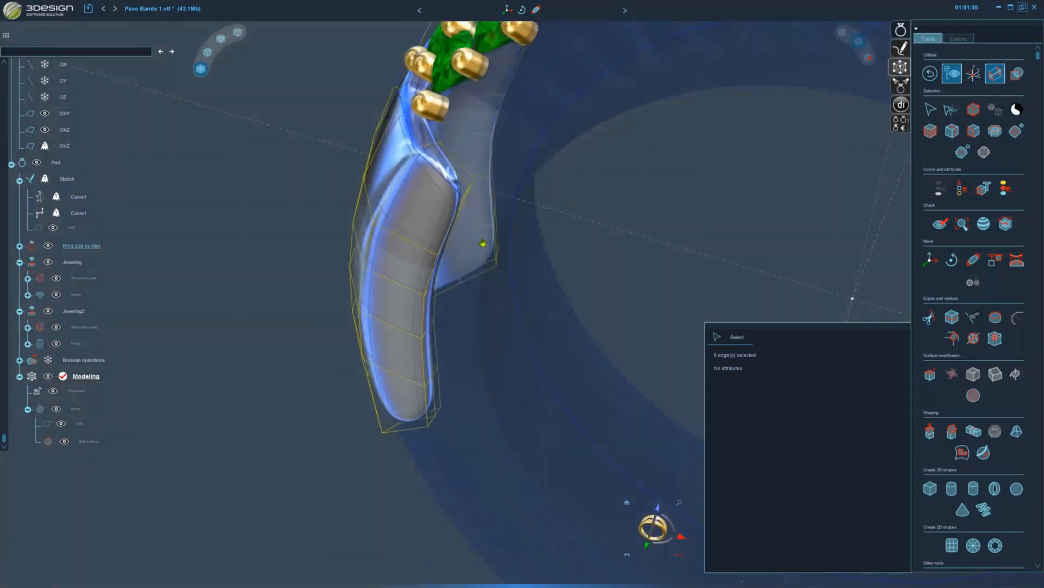
middle_drag(466, 363, 448, 221)
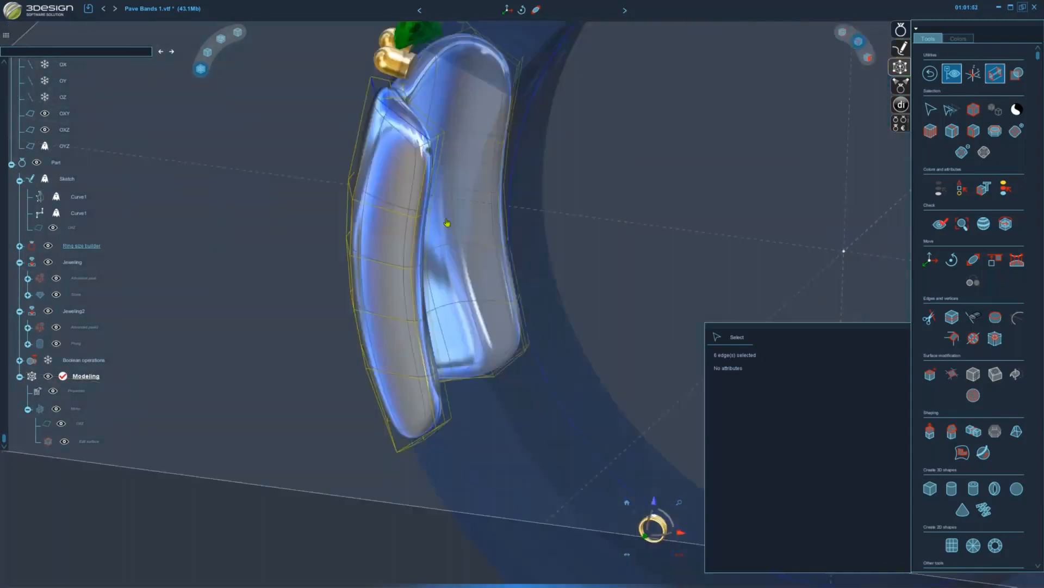
- Add the remaining rim edge loops around the shell to the selection, including those on the opposite side
shift+click(429, 201)
middle_drag(589, 324, 520, 144)
shift+double_click(419, 401)
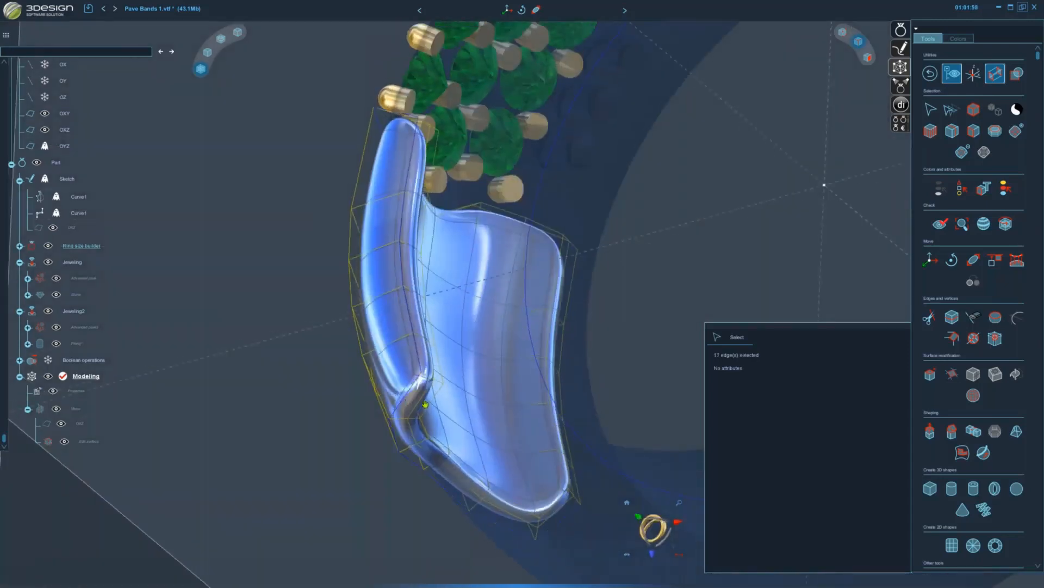
middle_drag(568, 330, 627, 426)
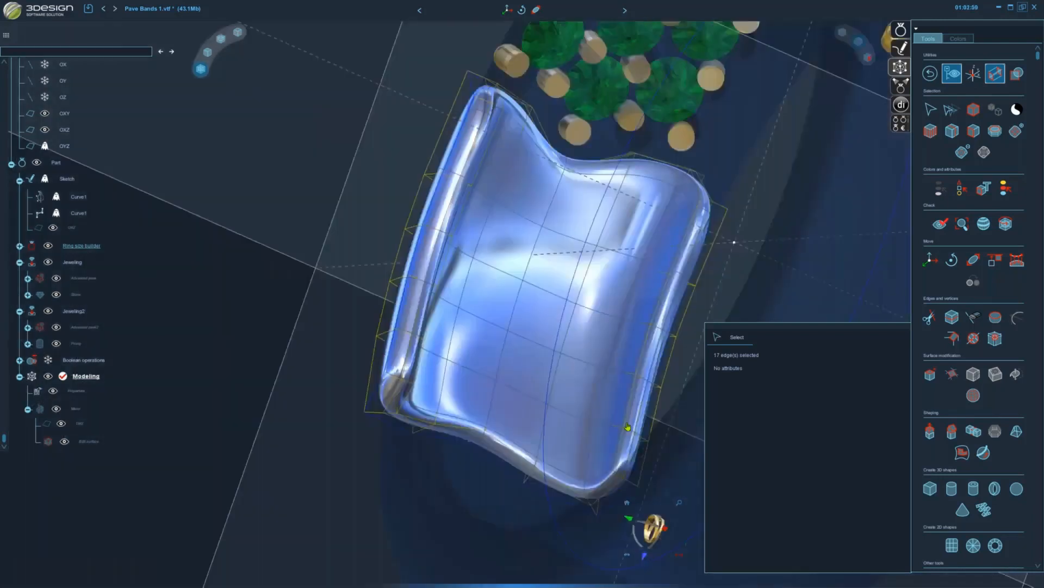
shift+double_click(660, 425)
middle_drag(438, 178, 321, 369)
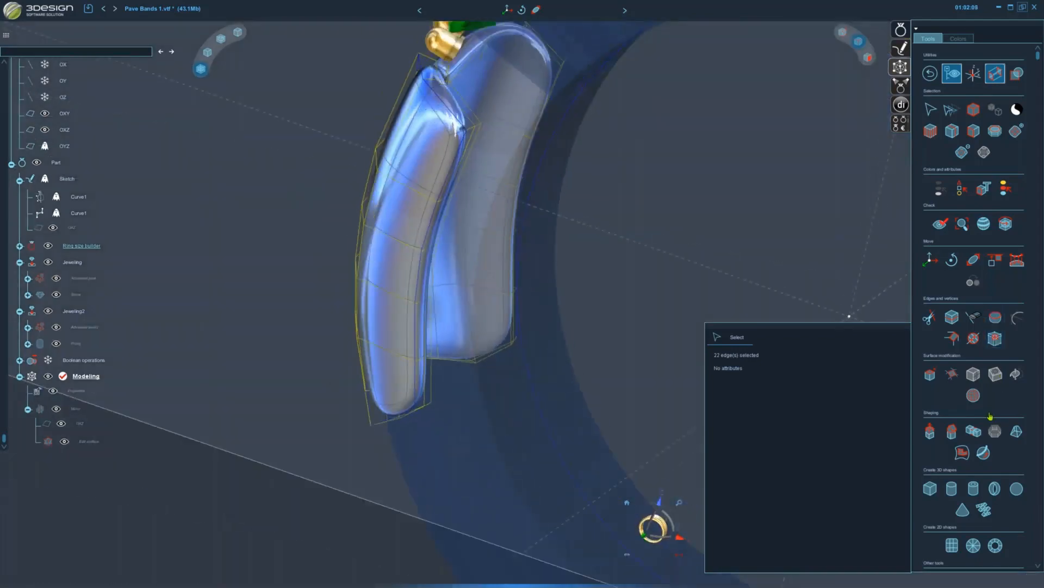
- Chamfer the selected rim edges with a length of 0.2 mm
click(952, 338)
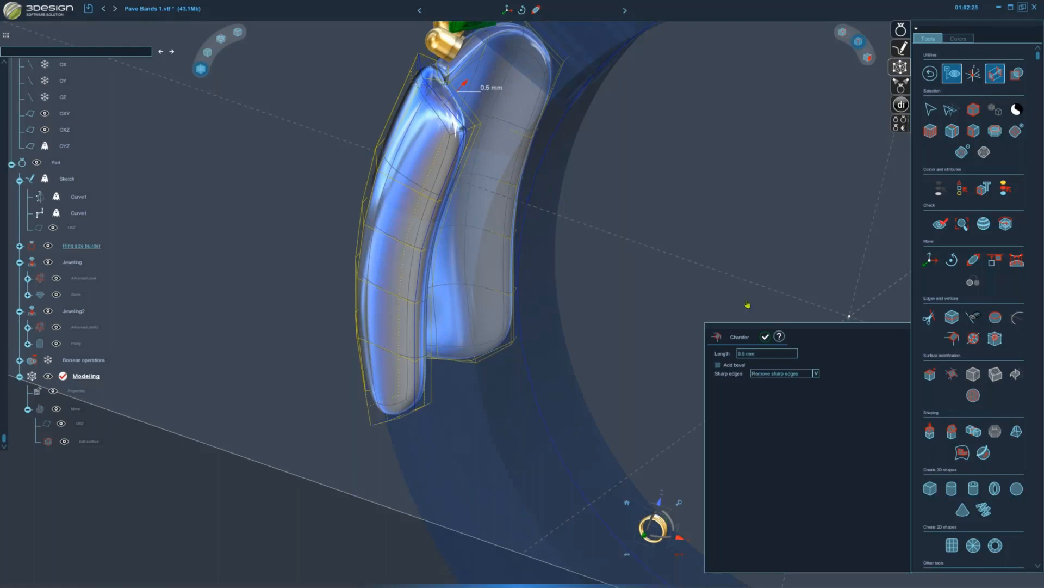
click(766, 353)
key(BackSpace)
text(.2)
key(Tab)
click(765, 338)
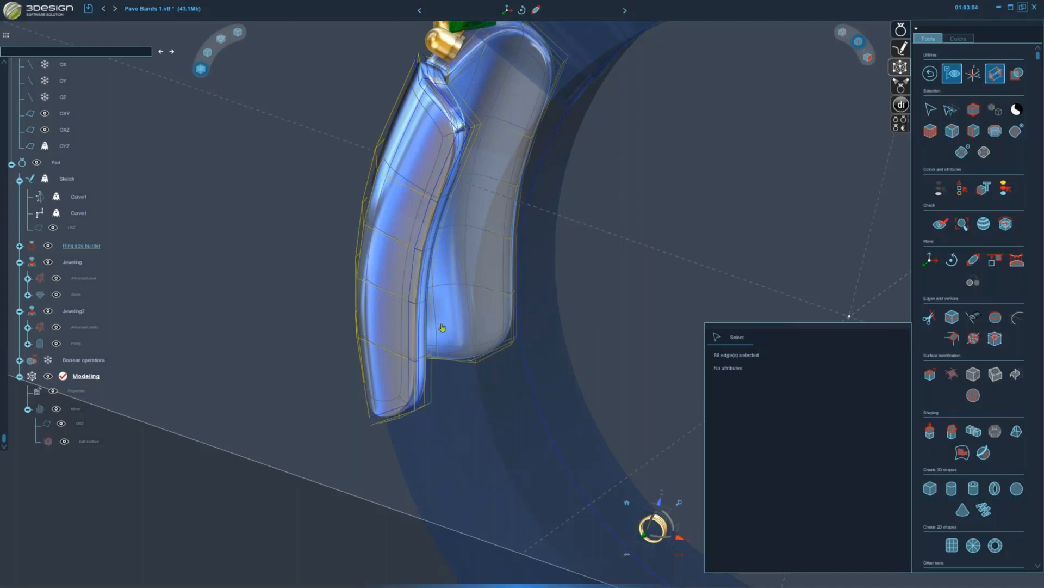
- Check the chamfered shell from all sides, then exit surface editing and the modeling element to return to the part level
middle_drag(533, 348, 723, 179)
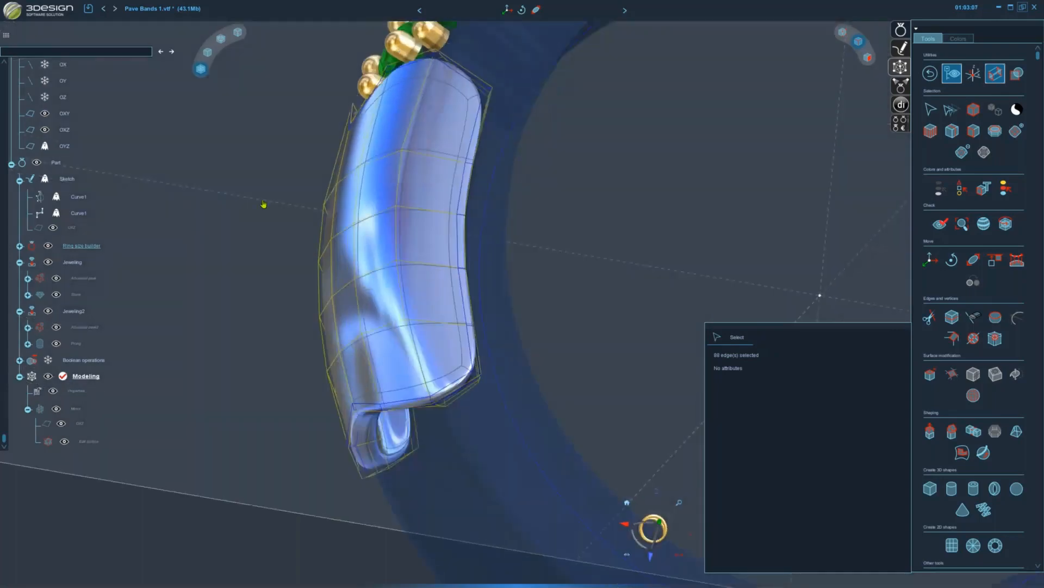
middle_drag(270, 252, 361, 277)
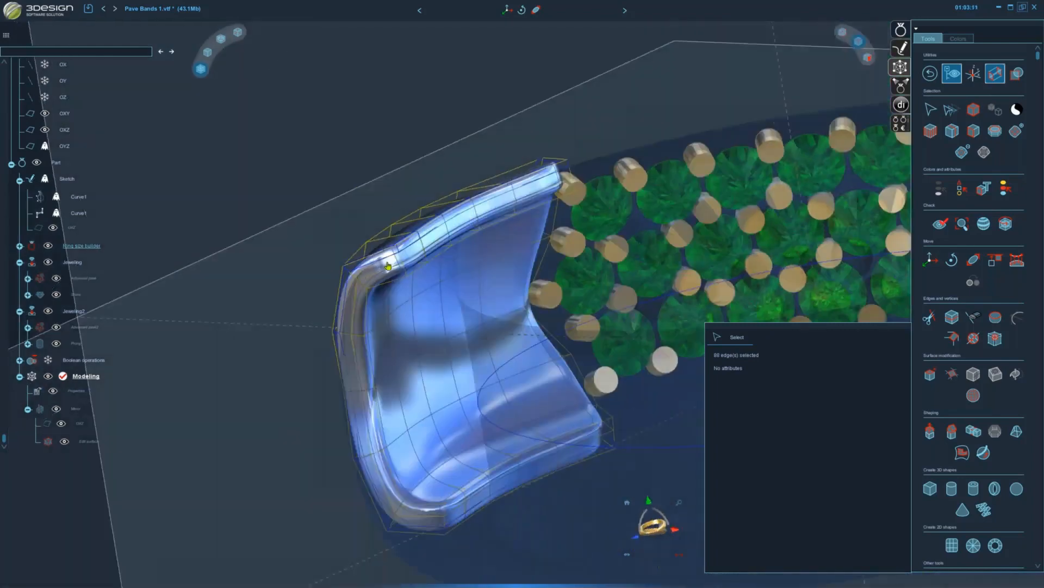
middle_drag(403, 202, 648, 395)
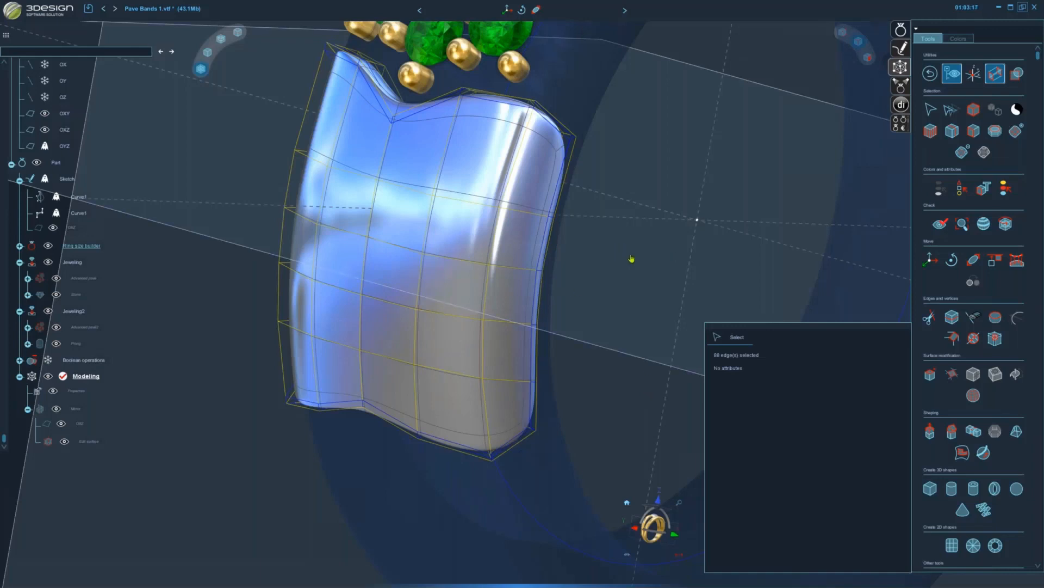
scroll(651, 278, down, 3)
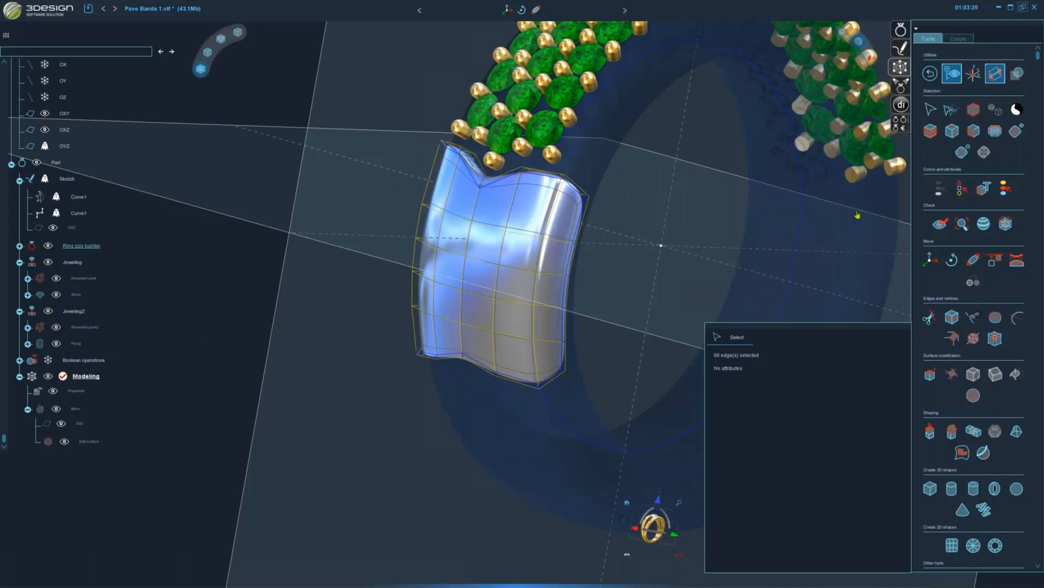
click(932, 78)
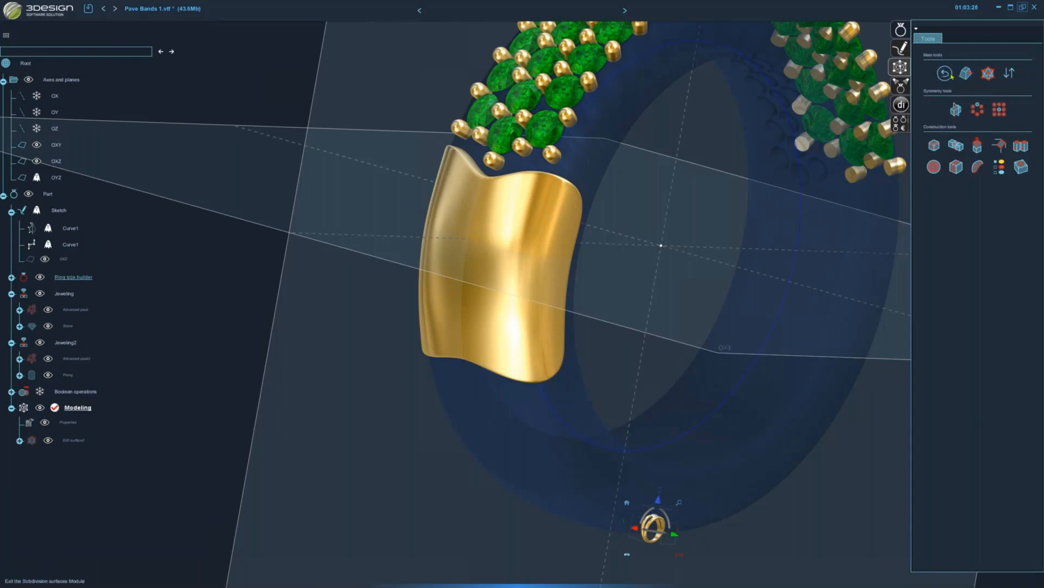
click(950, 74)
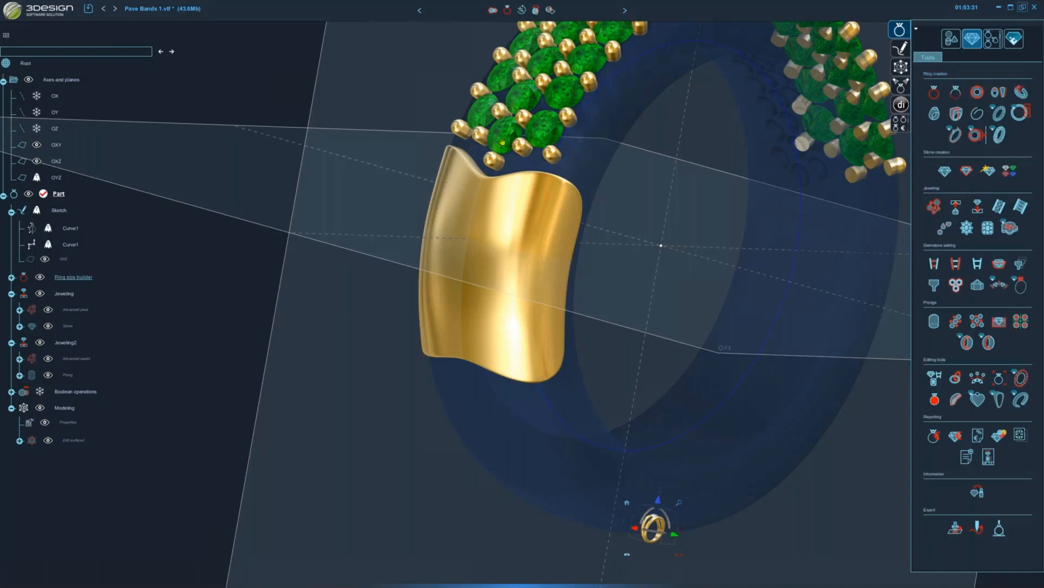
- Show the Boolean operations ring body as a solid again and save the file
middle_drag(482, 277, 468, 260)
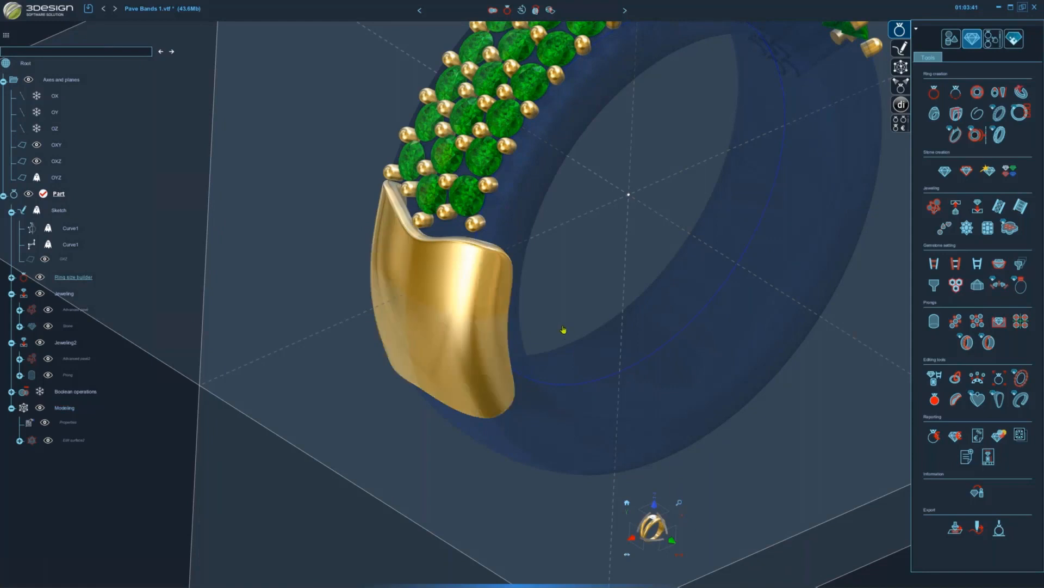
scroll(563, 331, down, 3)
middle_drag(617, 327, 574, 318)
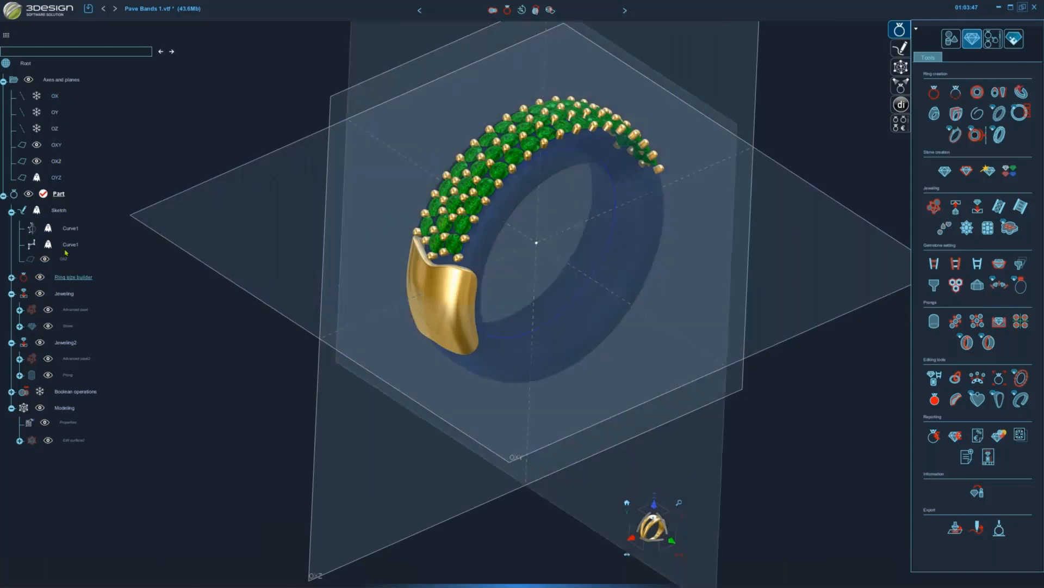
right_click(76, 404)
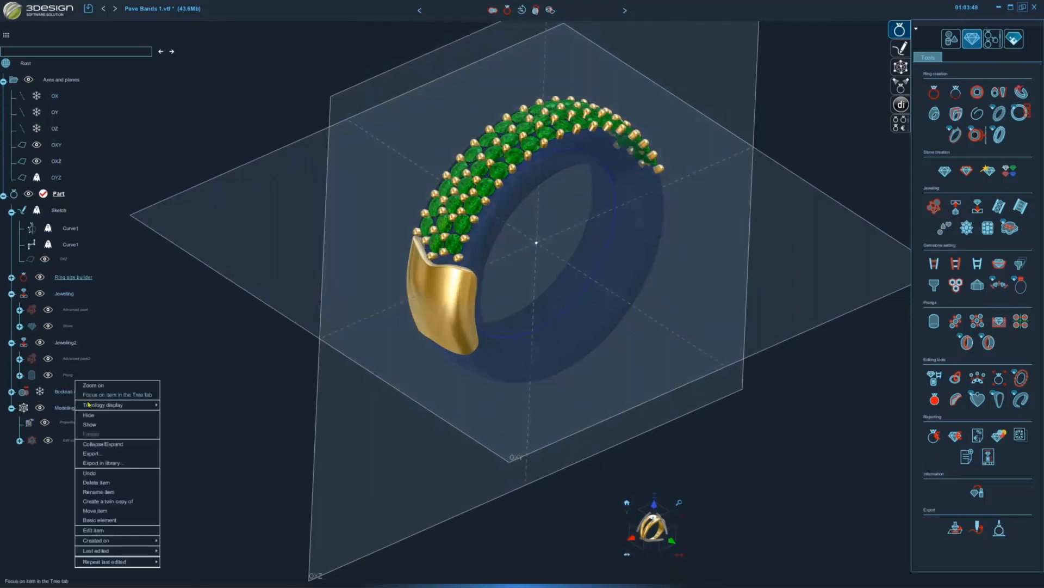
click(119, 423)
middle_drag(556, 265, 534, 294)
click(88, 8)
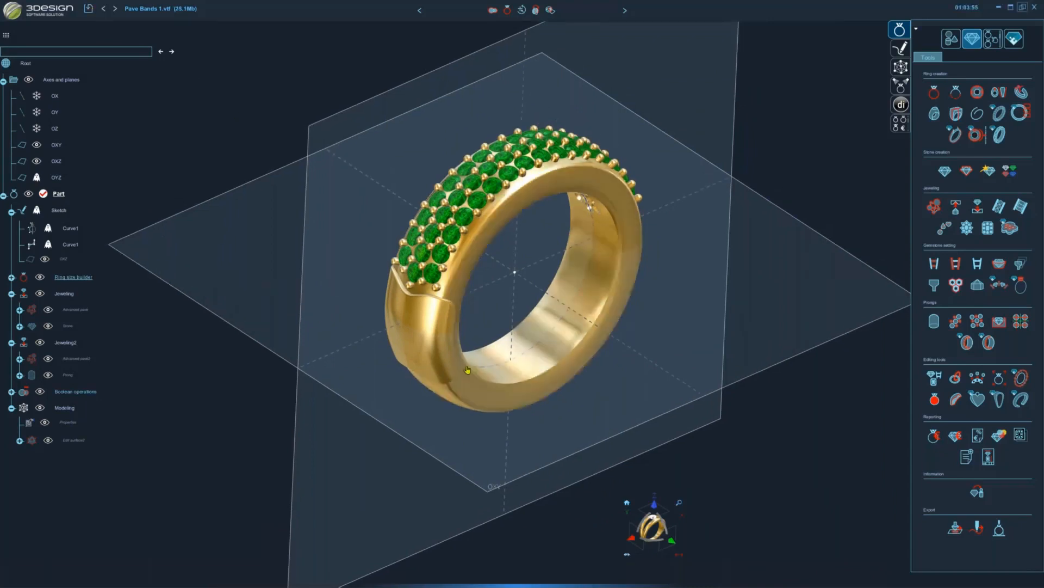
- Clone the shell panel in place with 0 mm offsets and hide the original Modeling element
middle_drag(521, 437, 517, 390)
scroll(516, 394, up, 3)
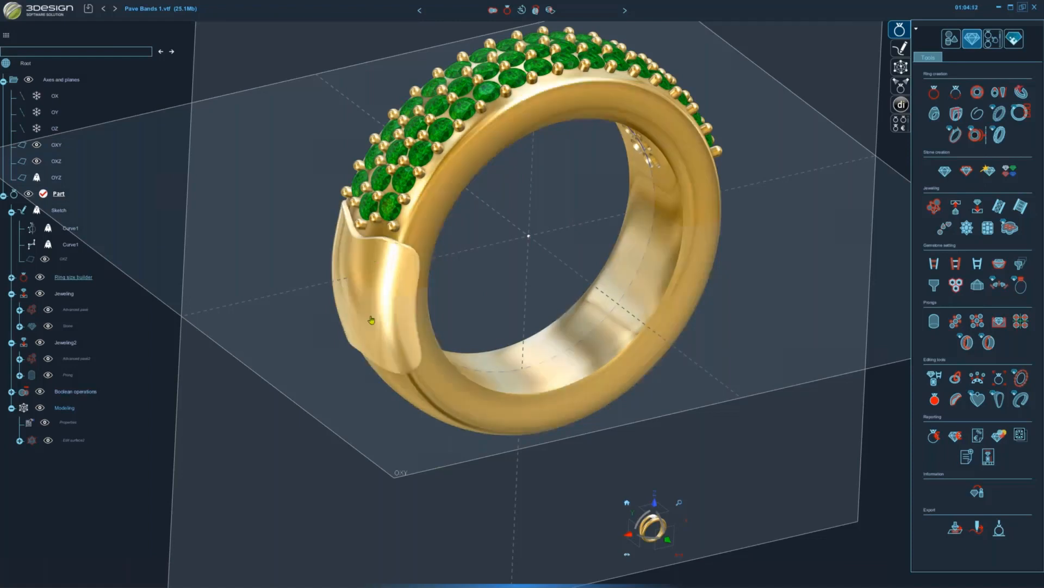
click(381, 288)
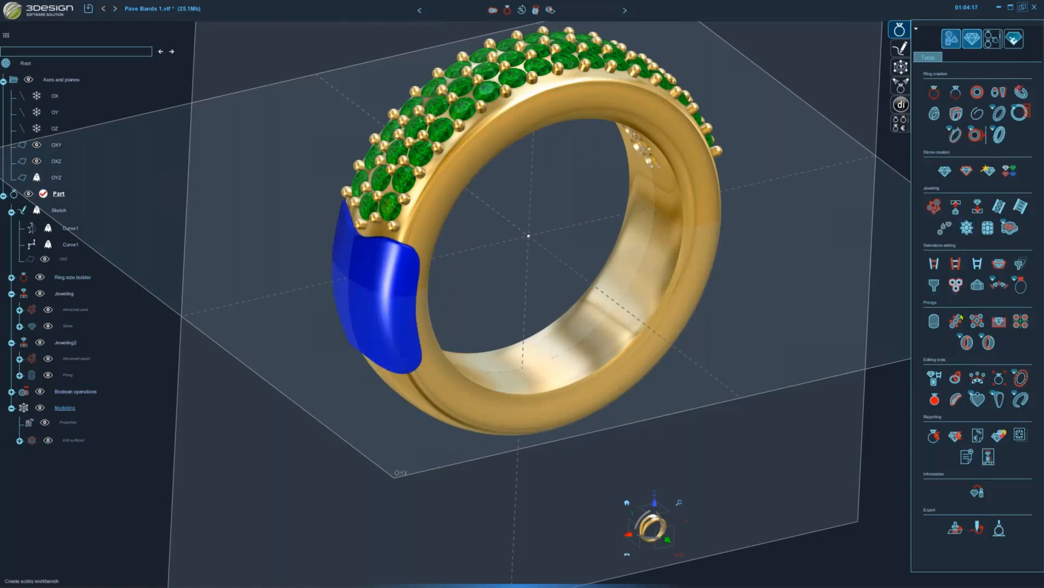
scroll(960, 317, down, 10)
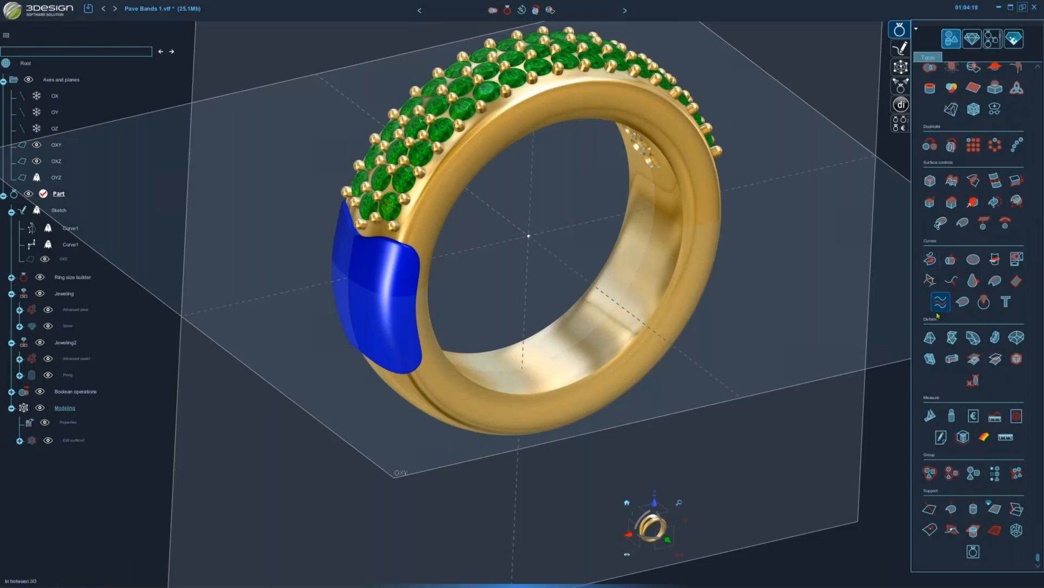
scroll(940, 294, up, 2)
click(932, 206)
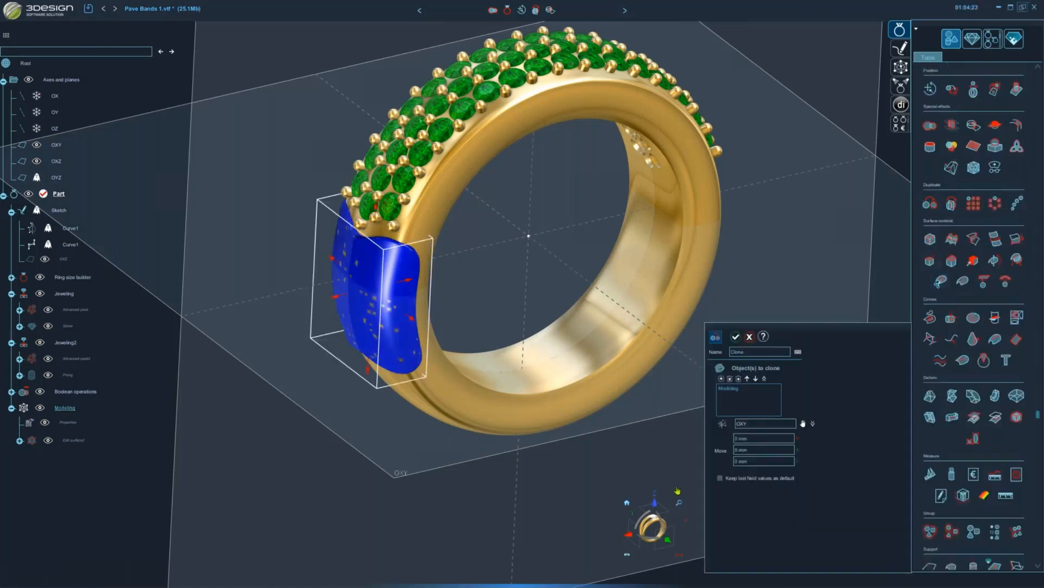
key(Return)
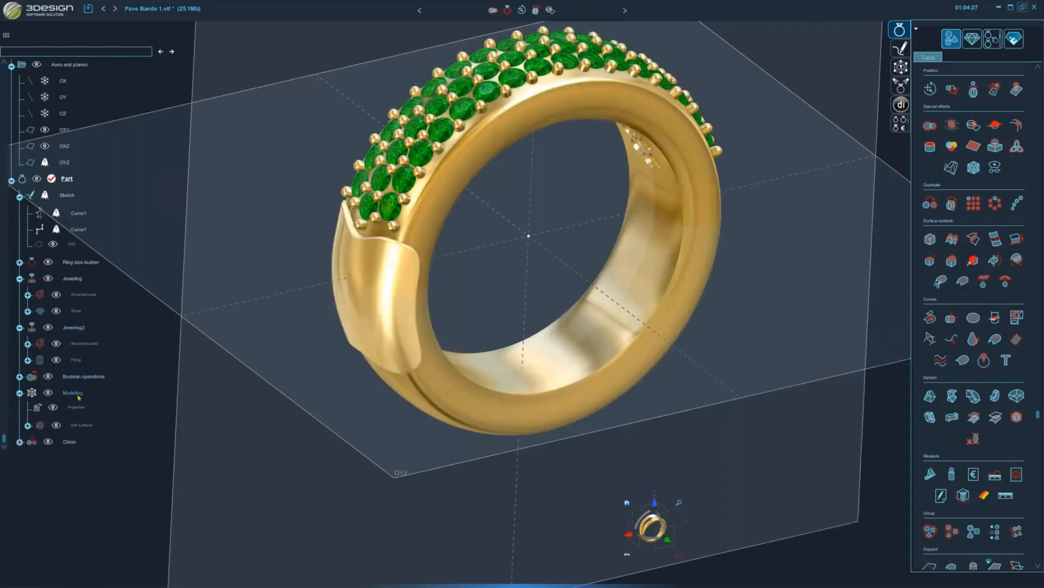
right_click(74, 392)
click(91, 405)
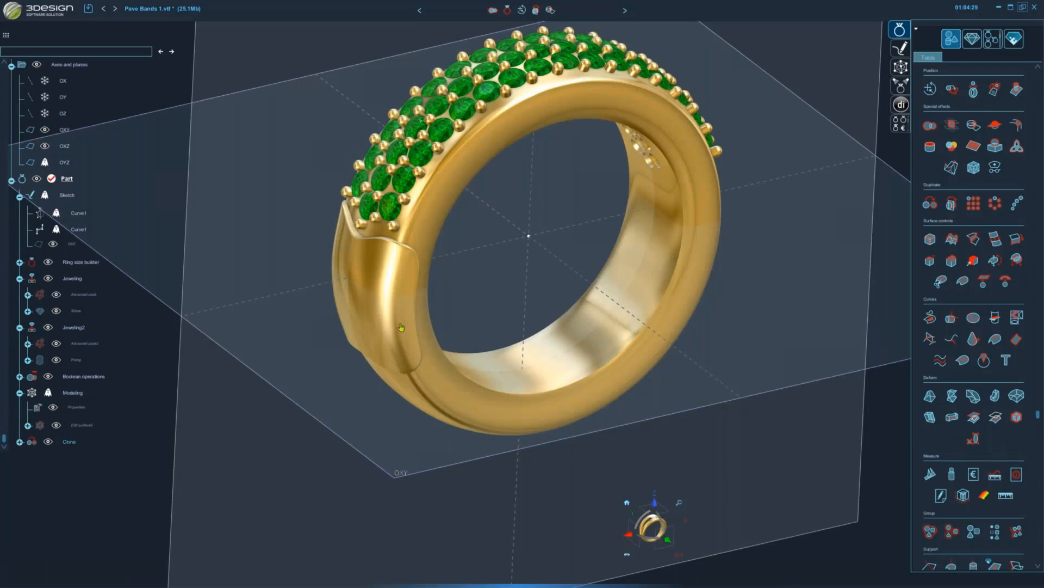
- Mirror the cloned panel to the opposite side of the ring
click(70, 442)
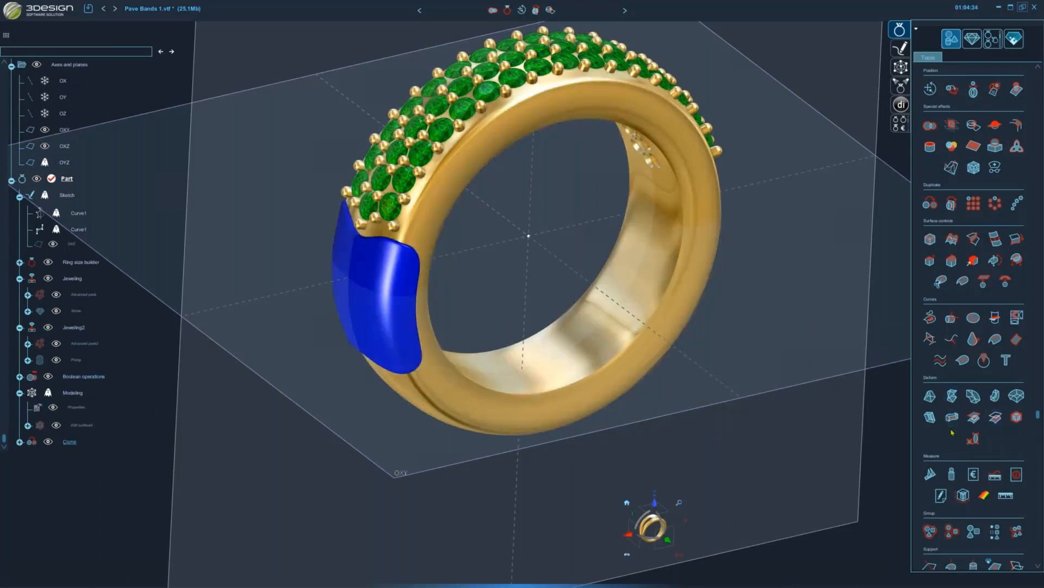
scroll(954, 429, up, 3)
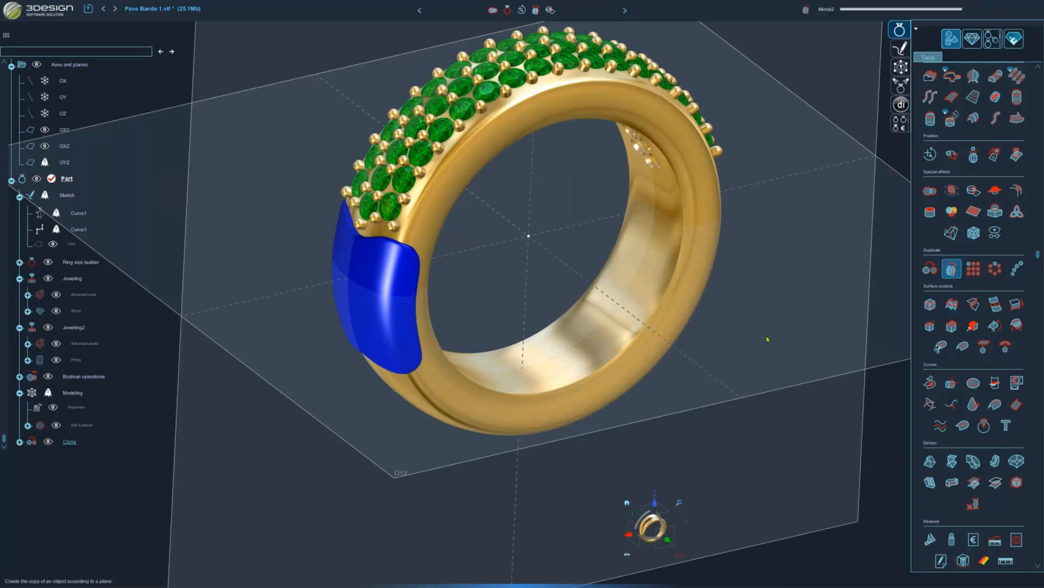
click(735, 337)
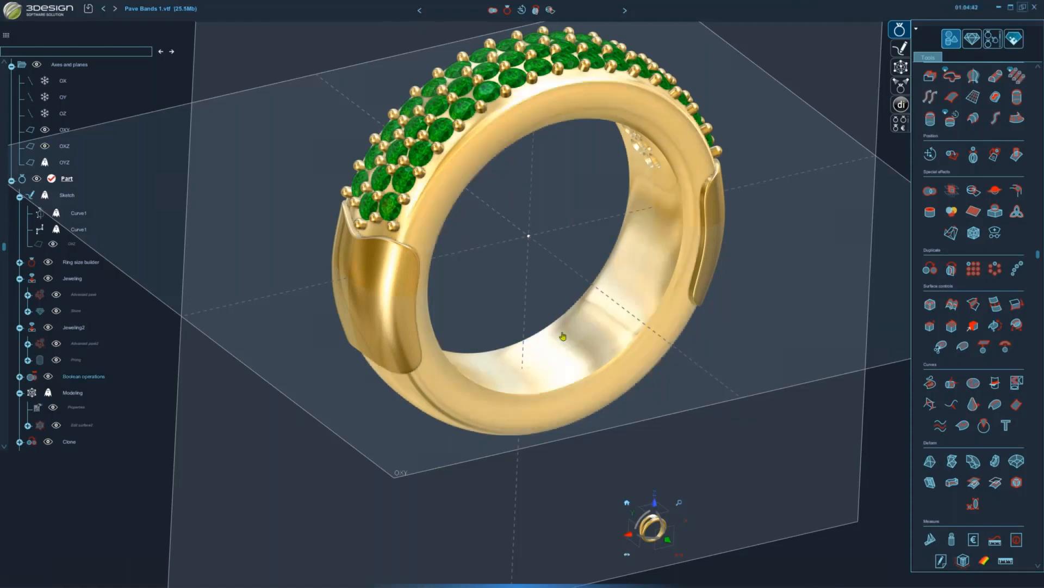
- Subtract the cloned panel and its mirrored copy from the ring body with a Boolean operation
click(562, 334)
click(400, 304)
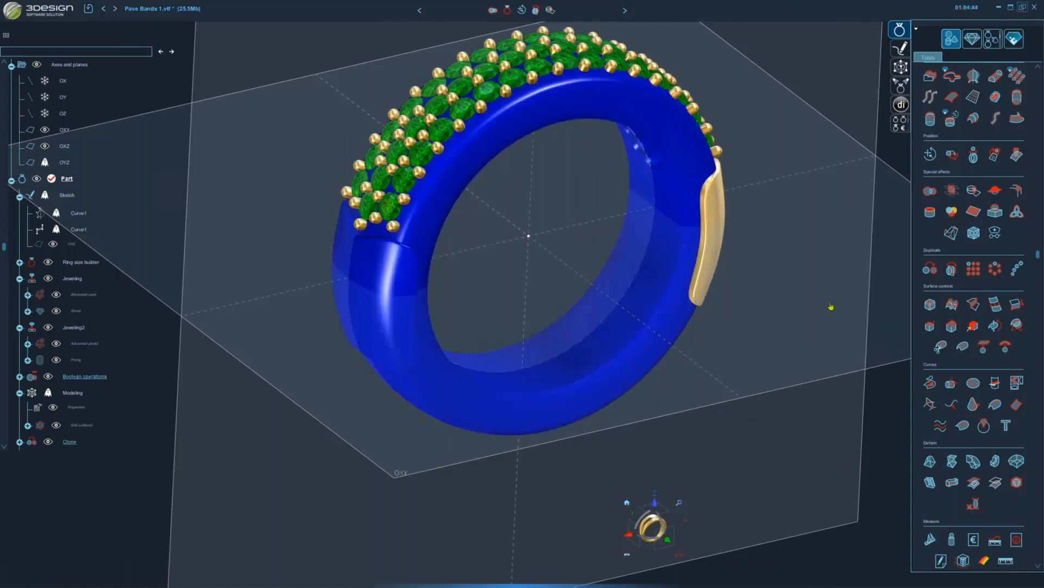
click(709, 258)
click(493, 10)
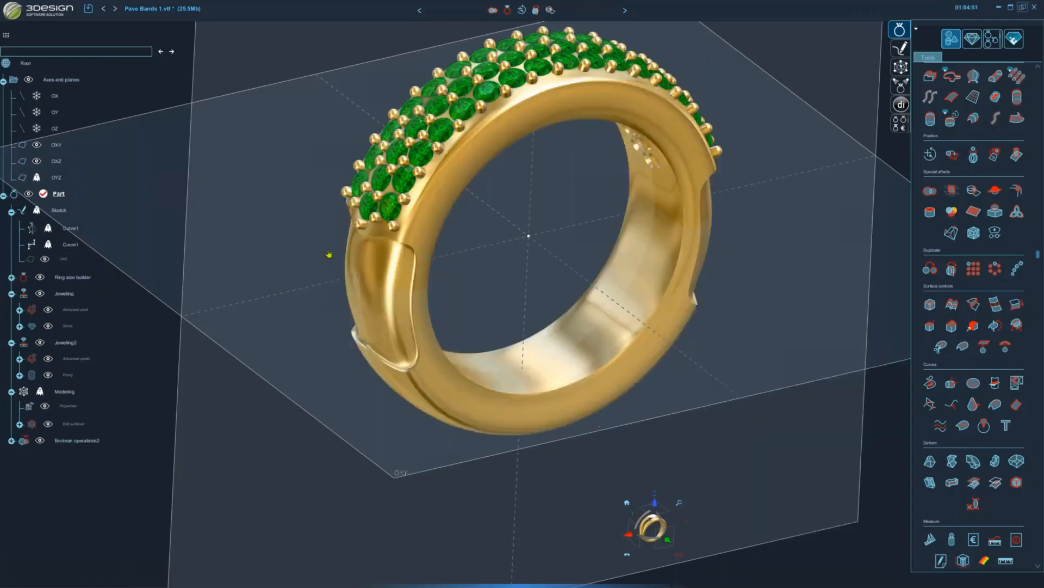
- Inspect the recesses cut into the band and show the original Modeling panel again
middle_drag(554, 295, 382, 238)
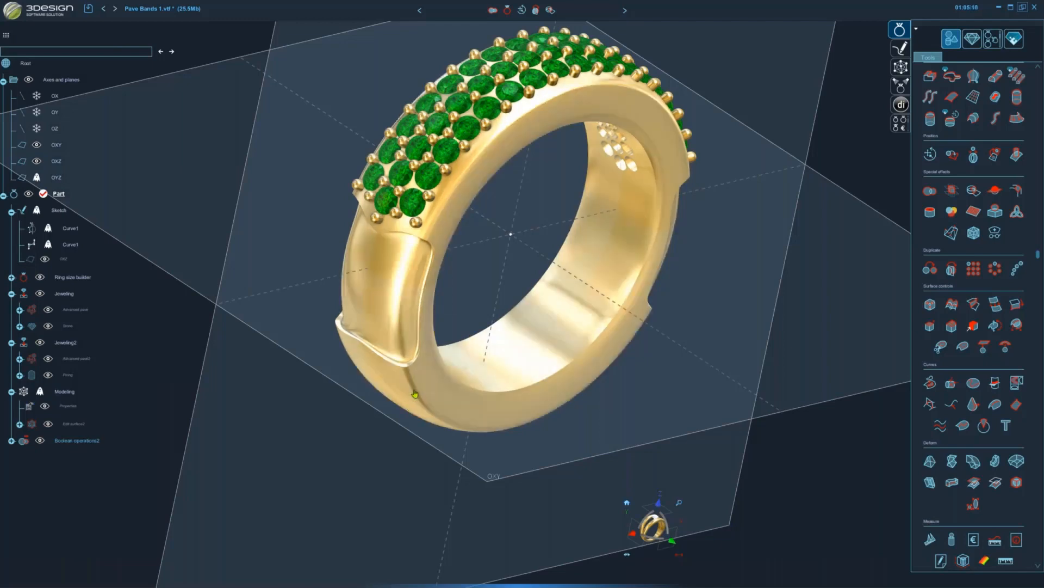
middle_drag(593, 279, 494, 304)
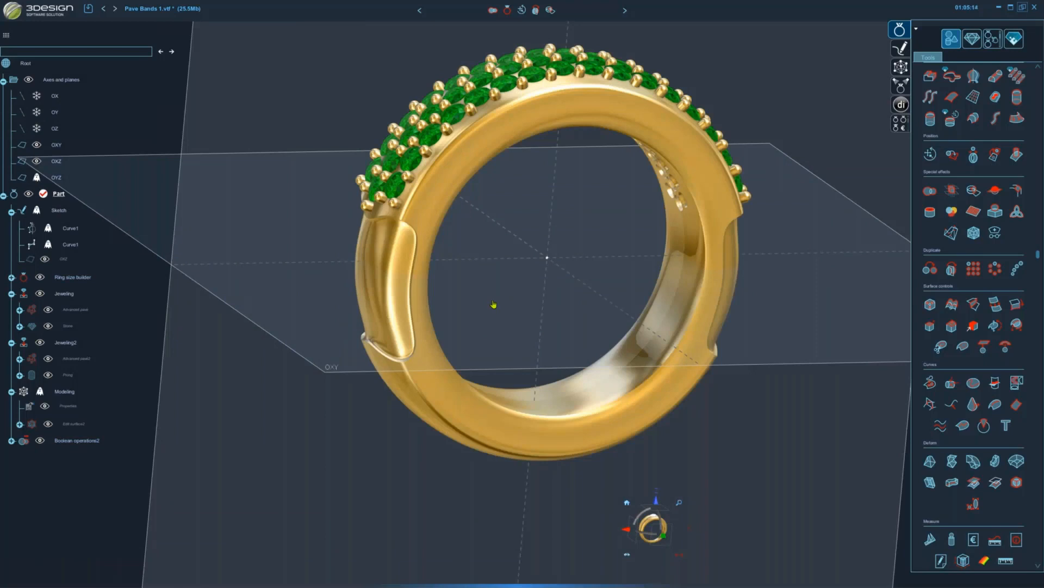
mouse_move(471, 298)
middle_down()
mouse_move(530, 332)
mouse_move(461, 297)
middle_up()
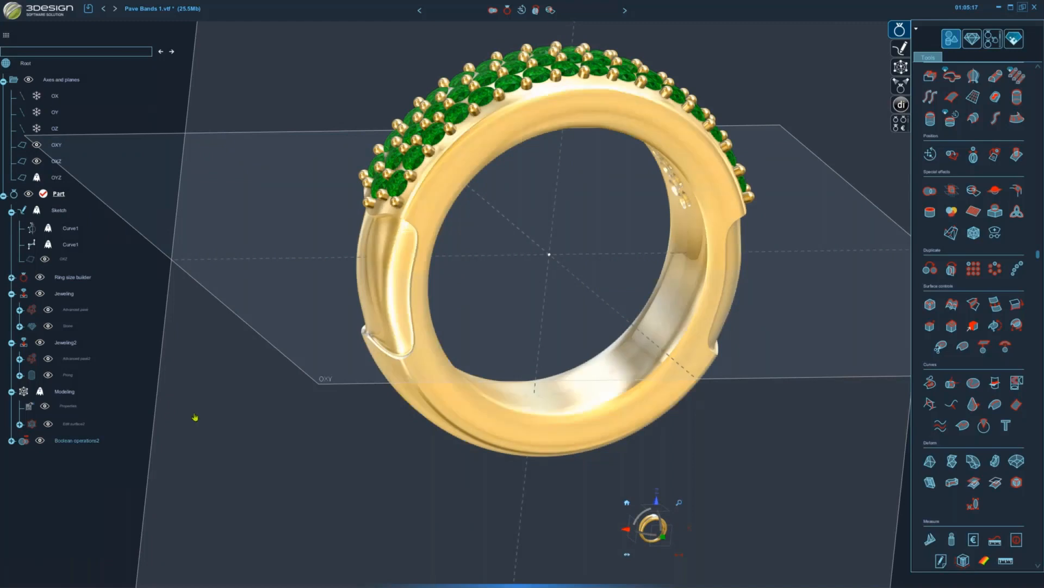
right_click(64, 391)
click(88, 414)
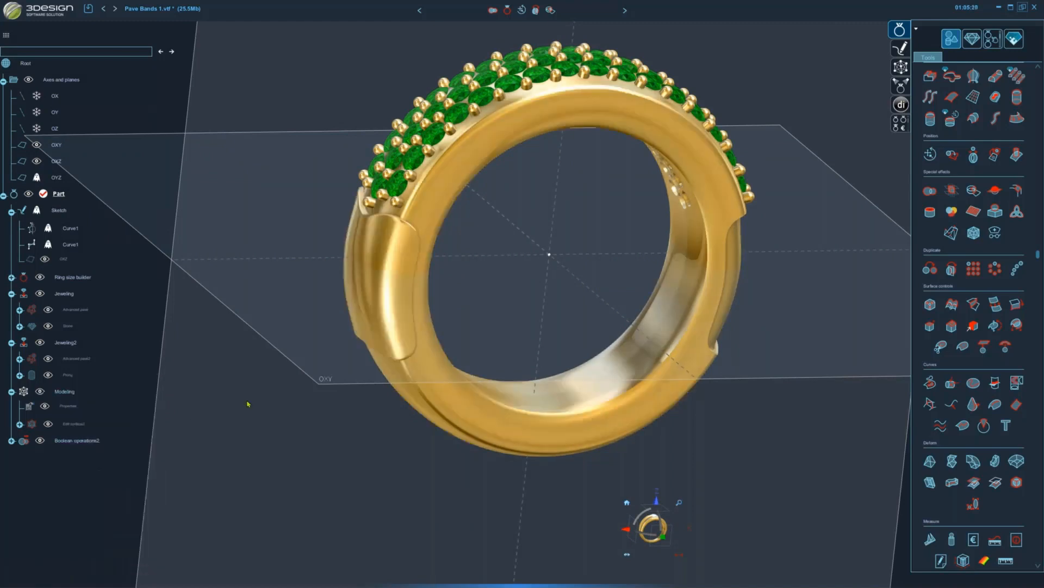
- Assign the White gold 18K material to the shell panel on the side of the ring
click(375, 284)
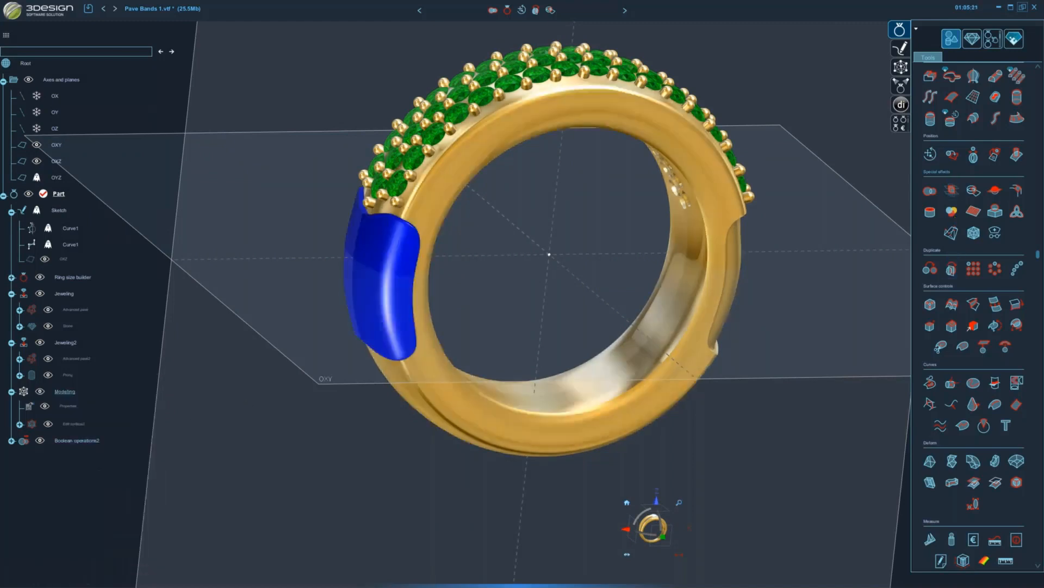
scroll(952, 190, up, 3)
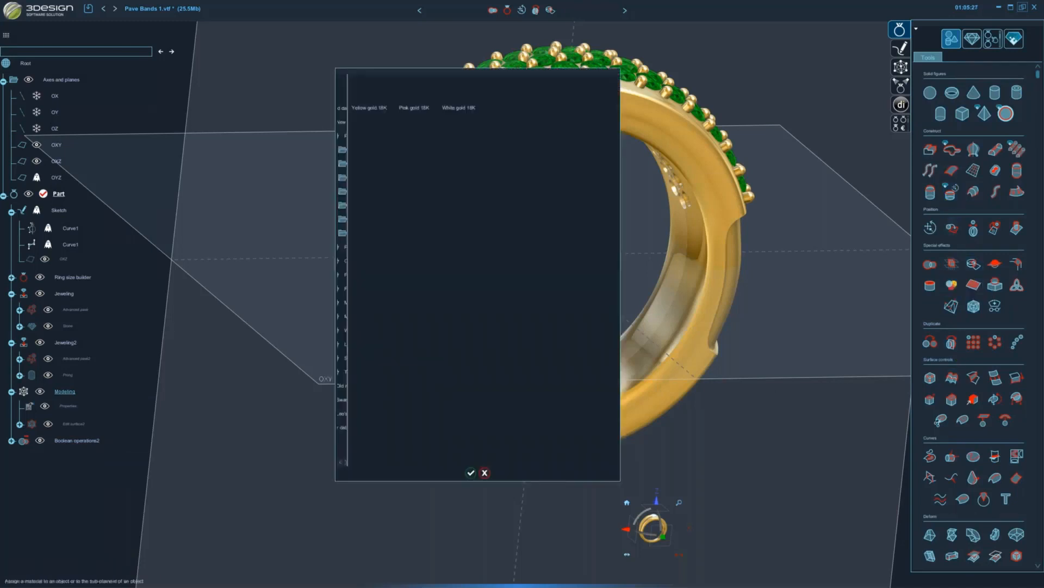
double_click(525, 93)
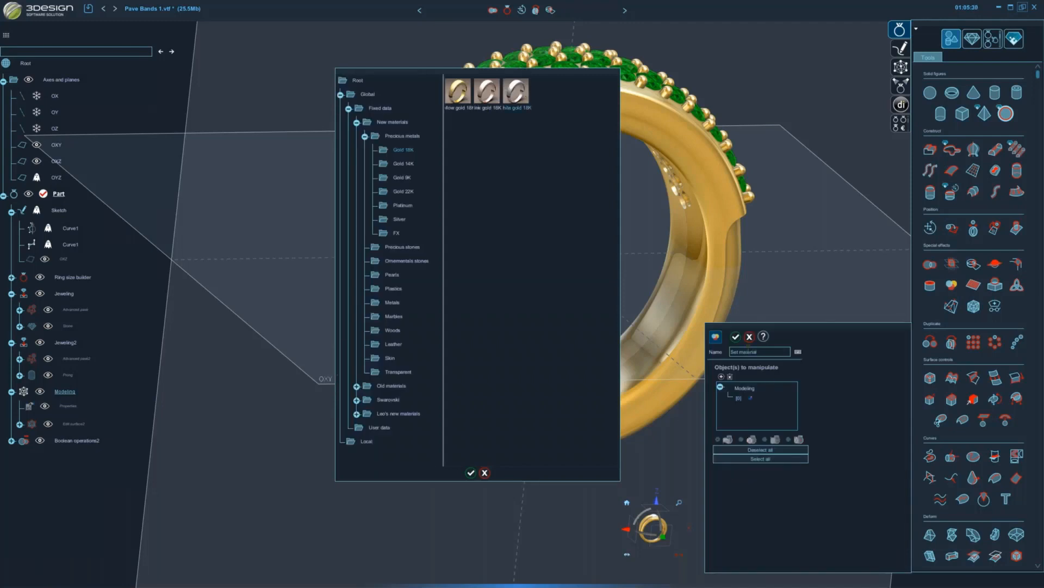
click(736, 336)
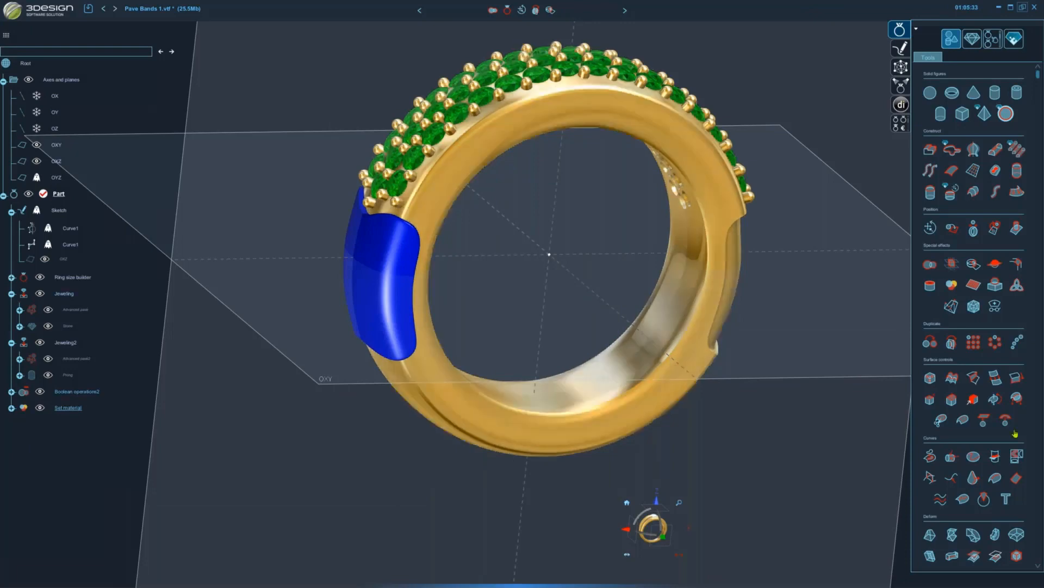
- Mirror the white gold panel to the opposite side of the ring
click(948, 344)
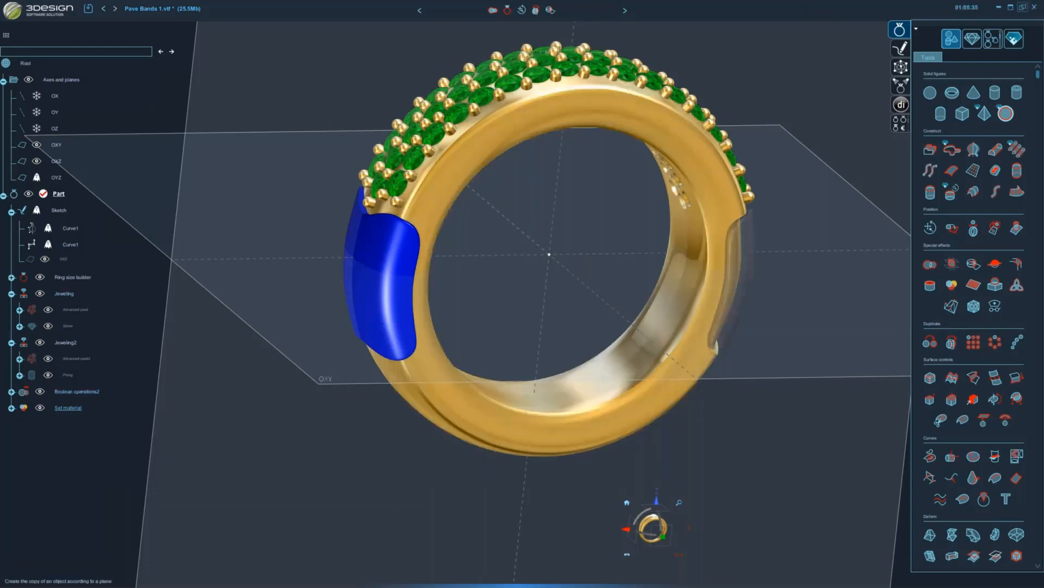
click(736, 336)
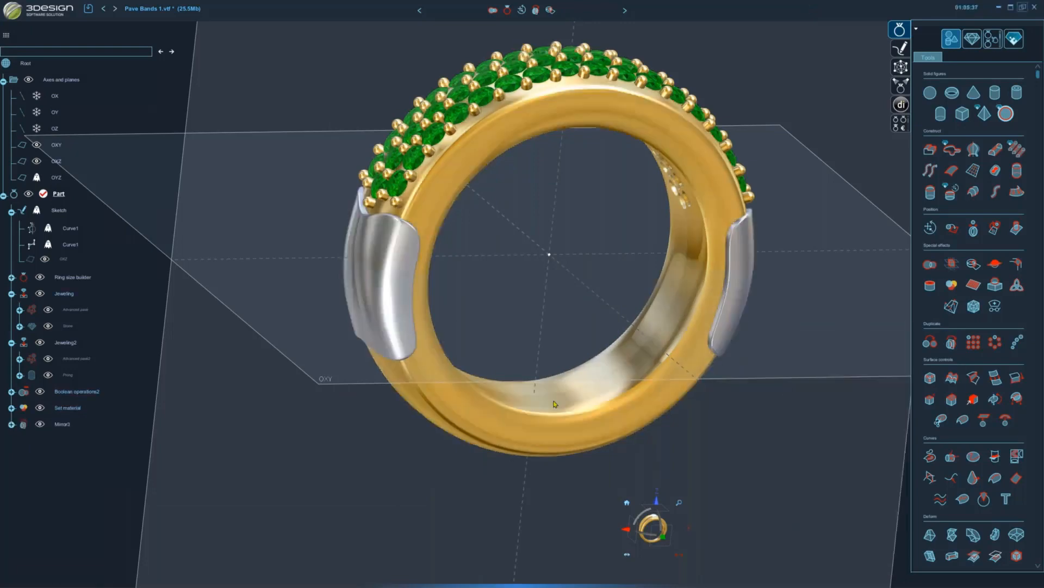
middle_drag(554, 400, 200, 102)
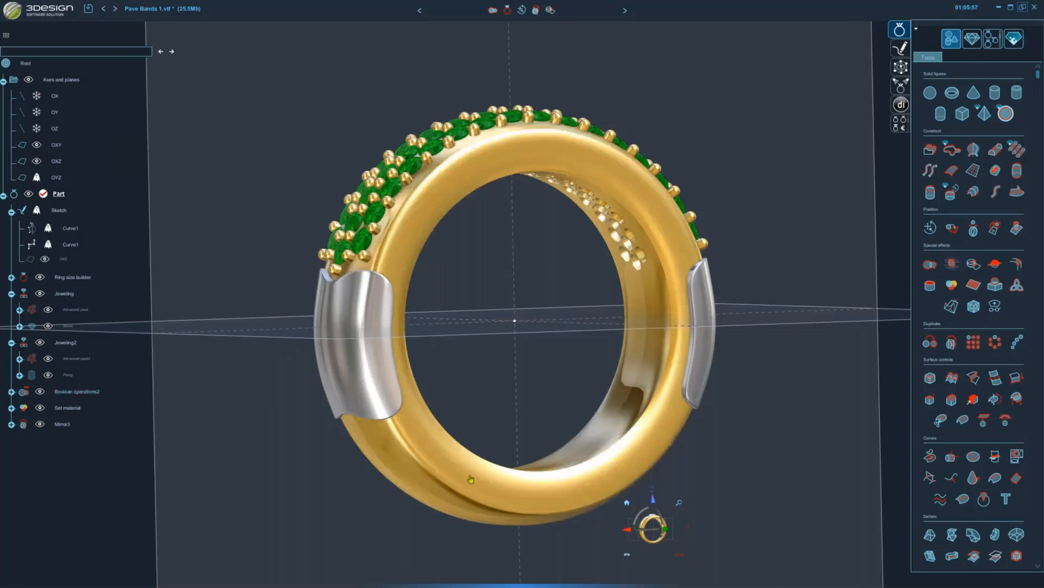
- Toggle the topology display of the ring body and inspect its faces and edges from several angles
right_click(495, 419)
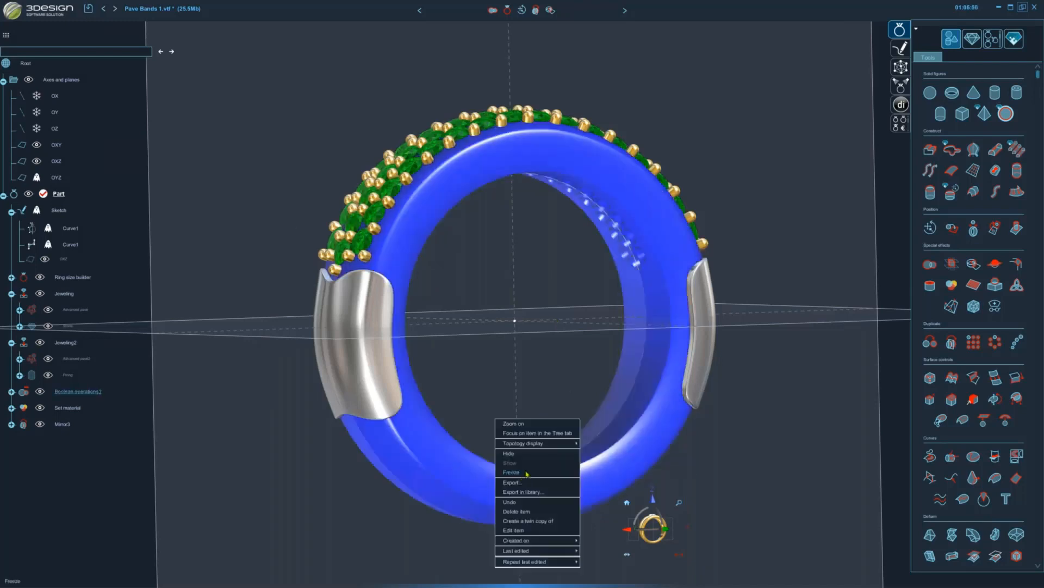
mouse_move(537, 446)
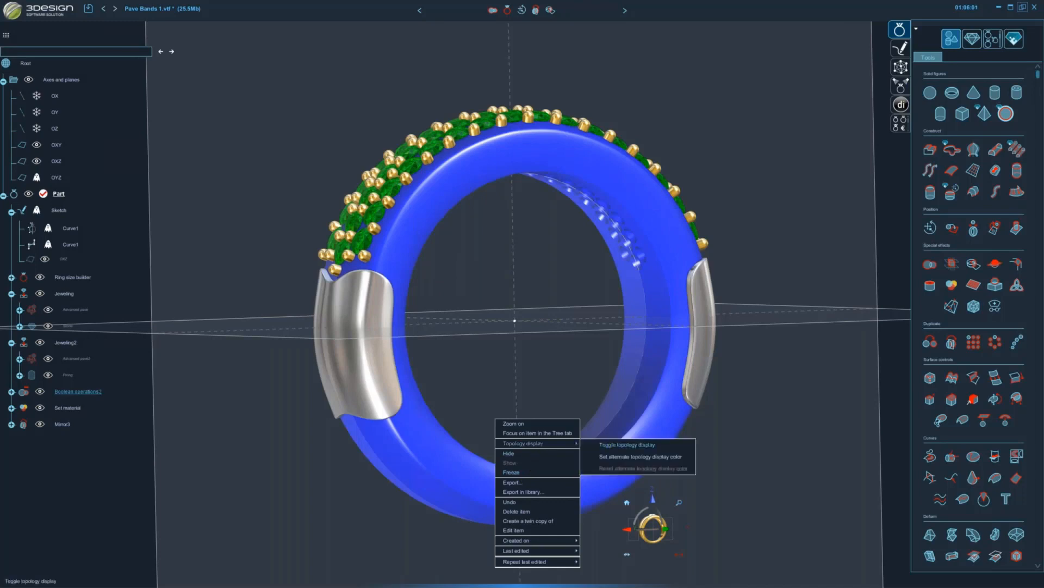
click(608, 445)
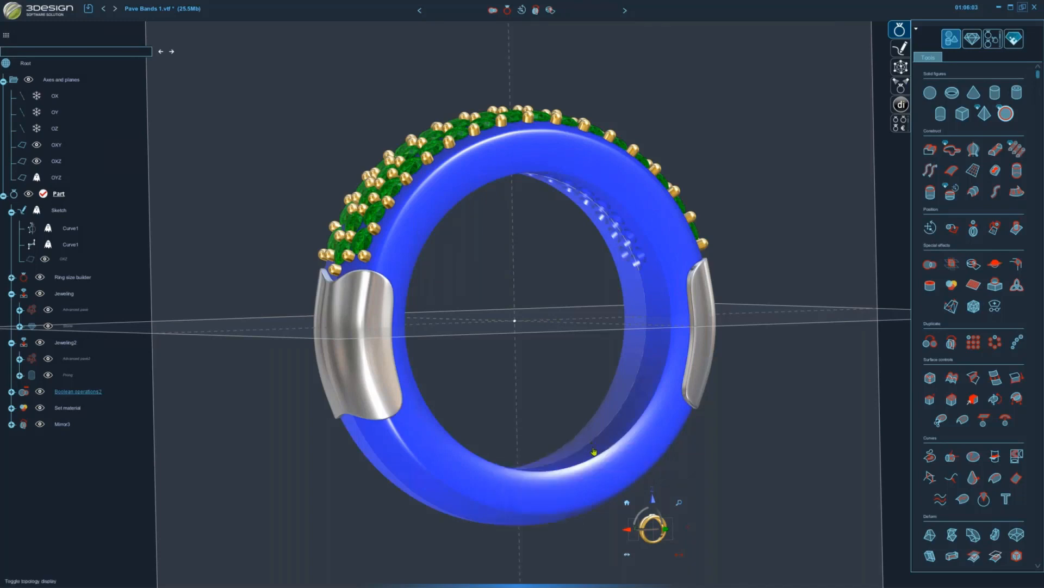
middle_drag(580, 311, 550, 434)
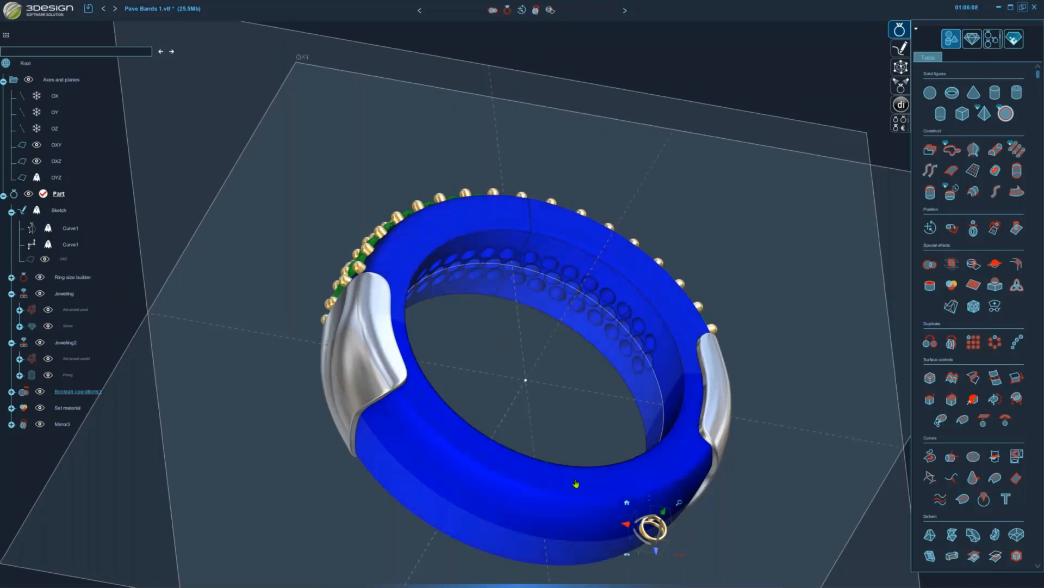
middle_drag(551, 422, 634, 288)
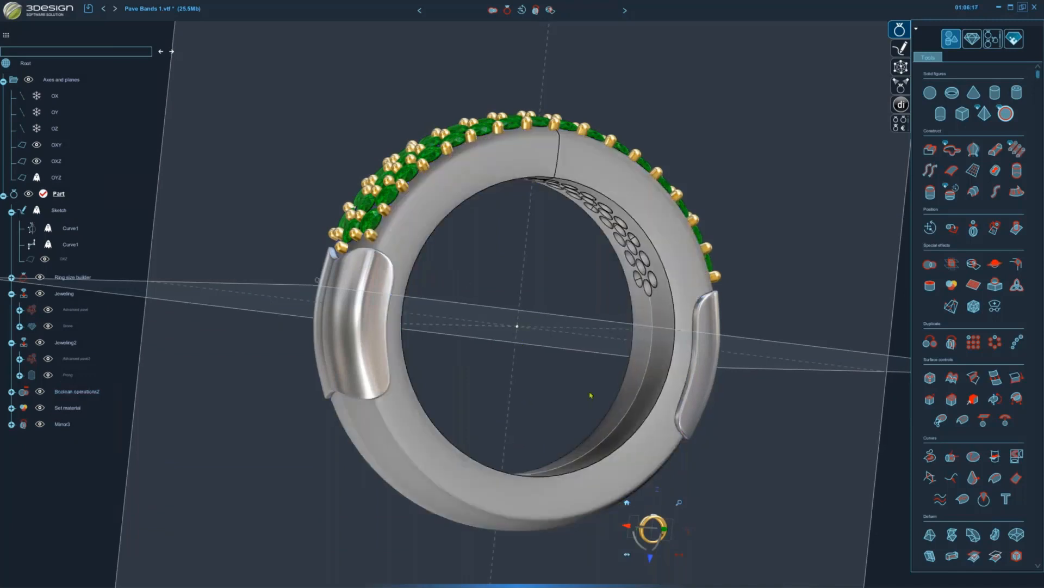
middle_drag(590, 393, 507, 388)
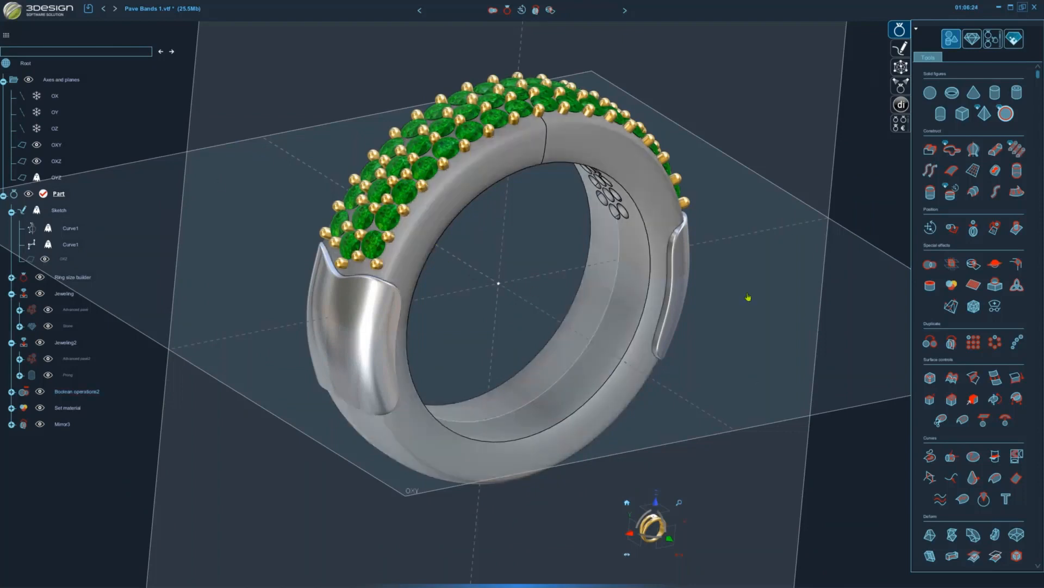
- Cut the ring body with Cut and delete along Z at a ratio of 0.5, keeping the lower half
click(453, 217)
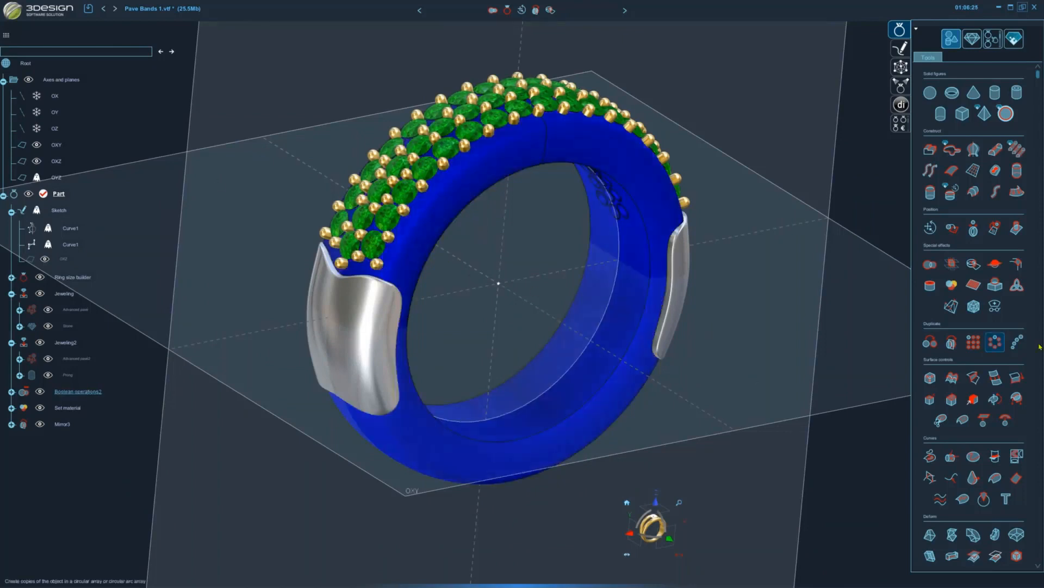
scroll(973, 221, down, 2)
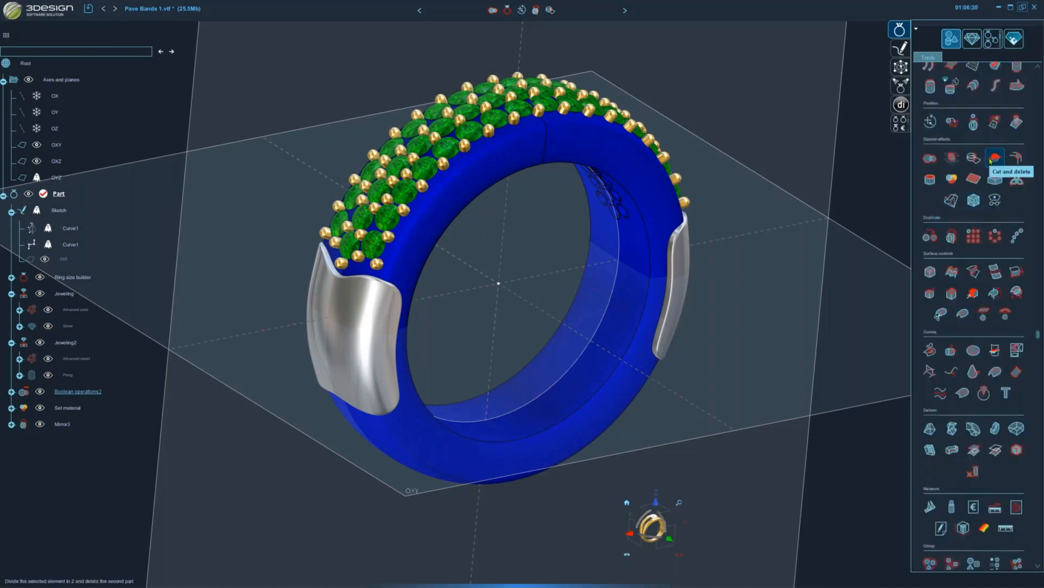
click(991, 160)
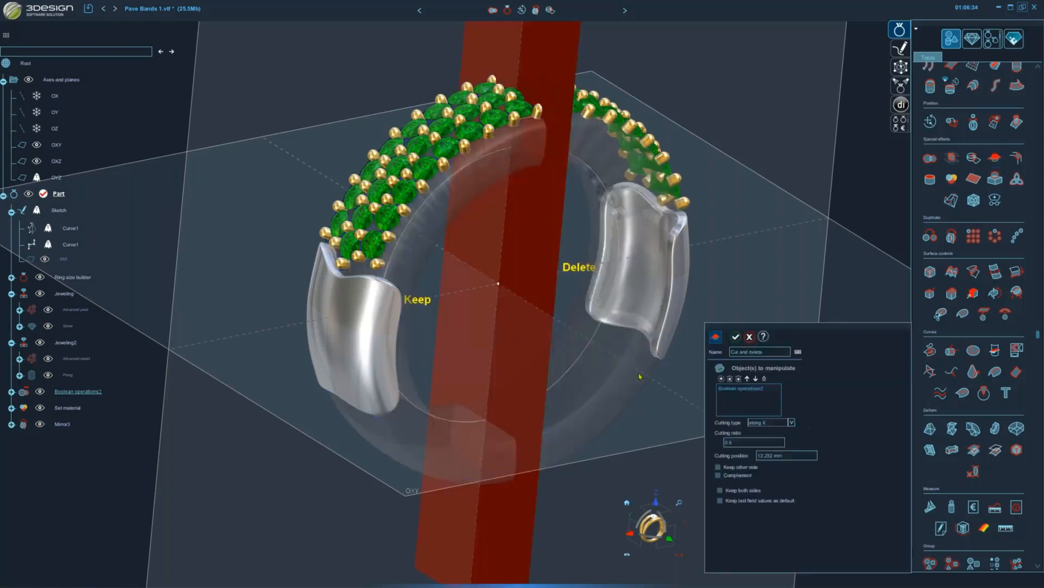
click(792, 422)
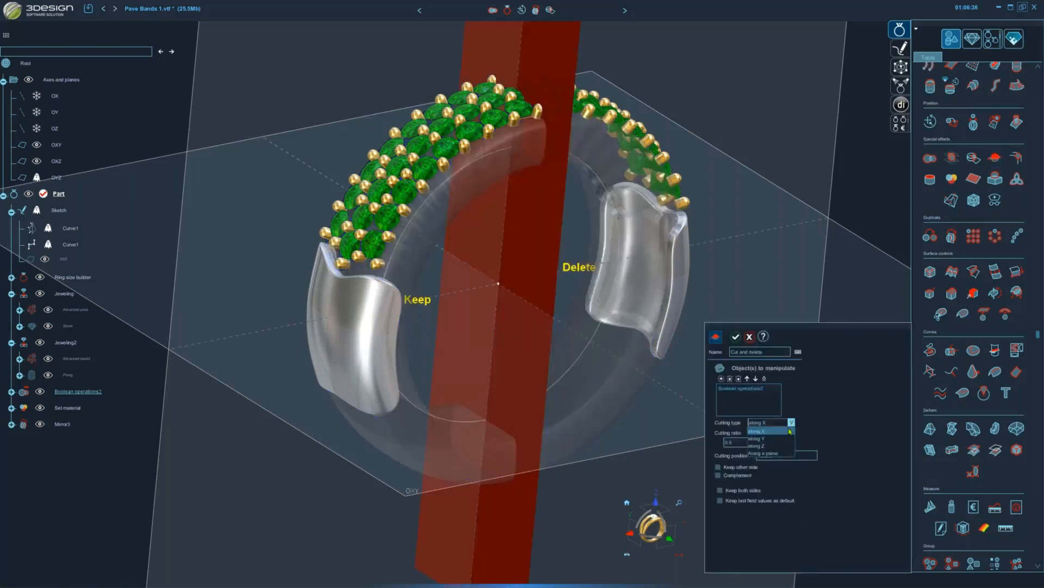
click(788, 443)
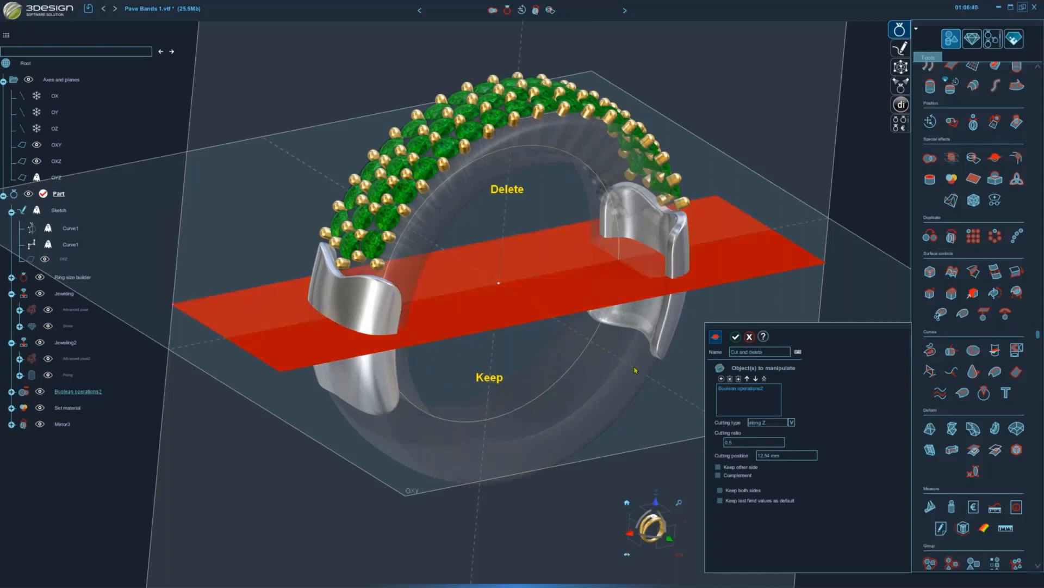
click(736, 337)
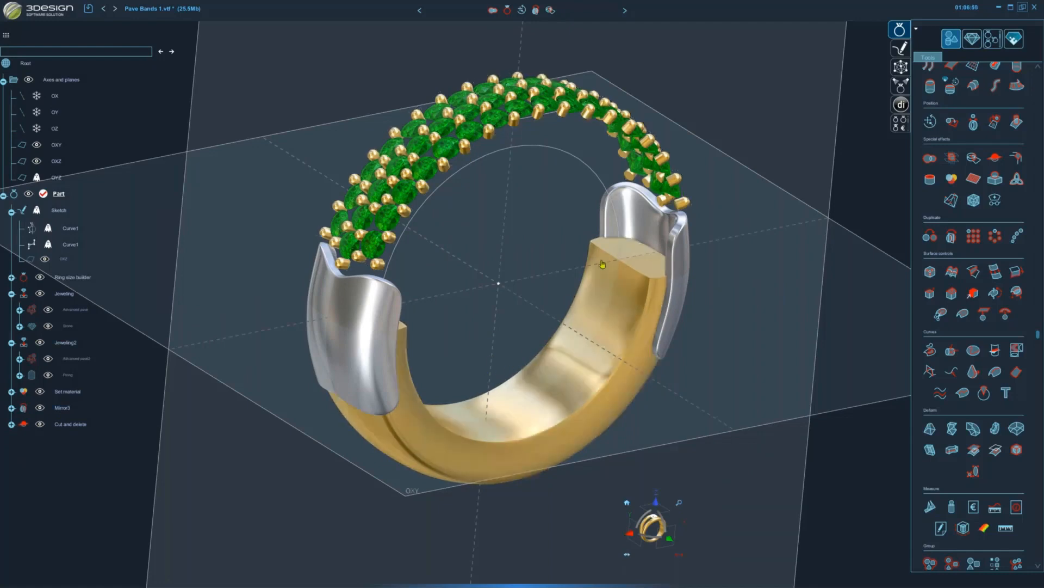
- Copy the faces of the lower half ring and undo the cut on the original body
middle_drag(564, 364, 529, 499)
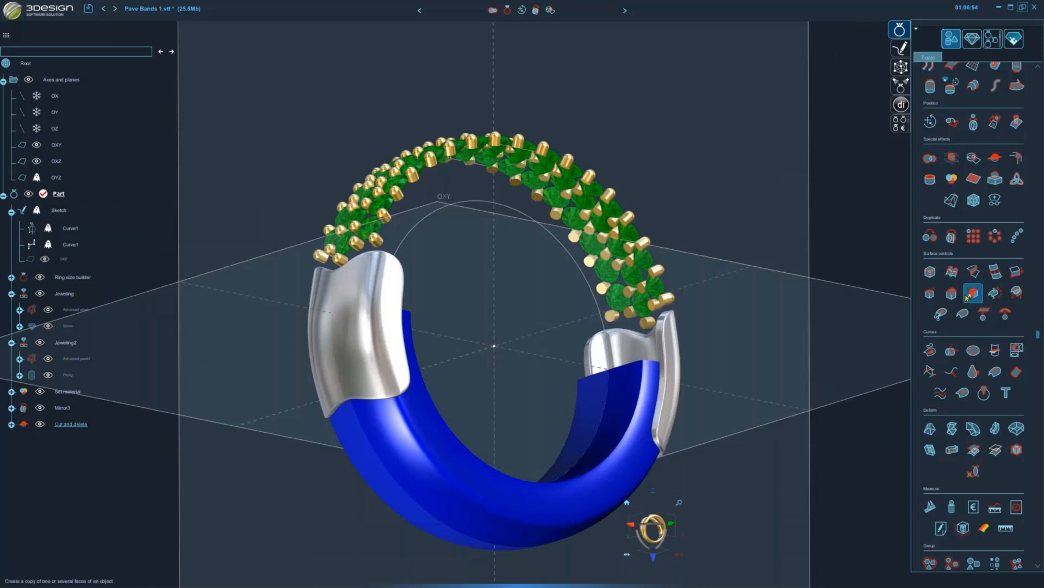
click(535, 551)
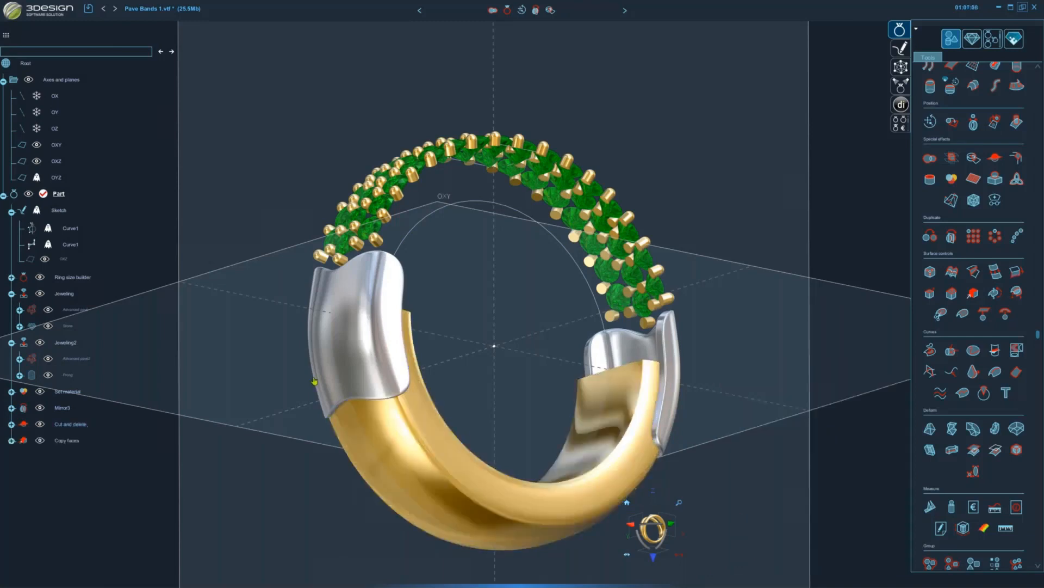
right_click(592, 406)
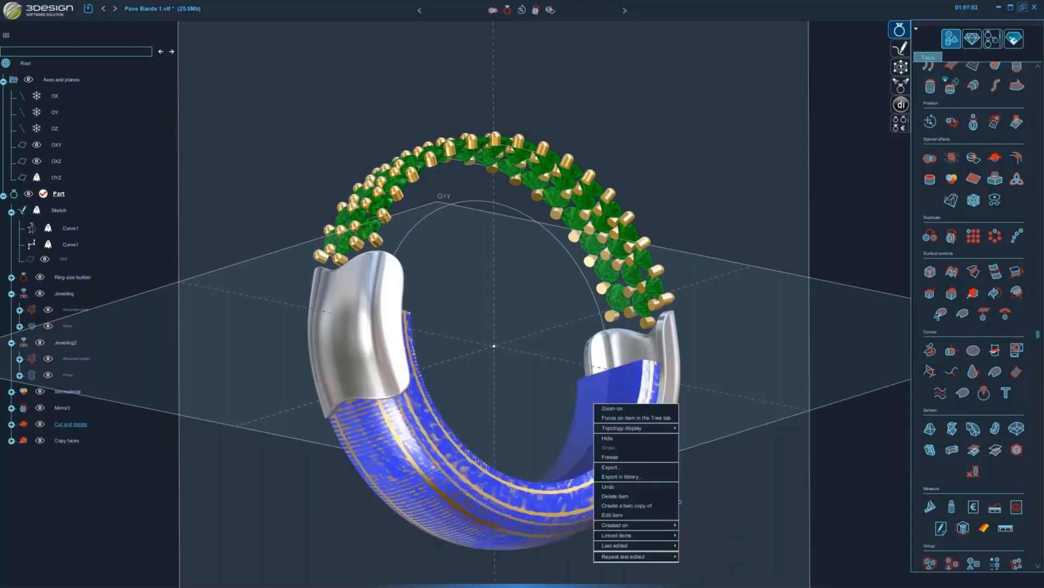
click(608, 487)
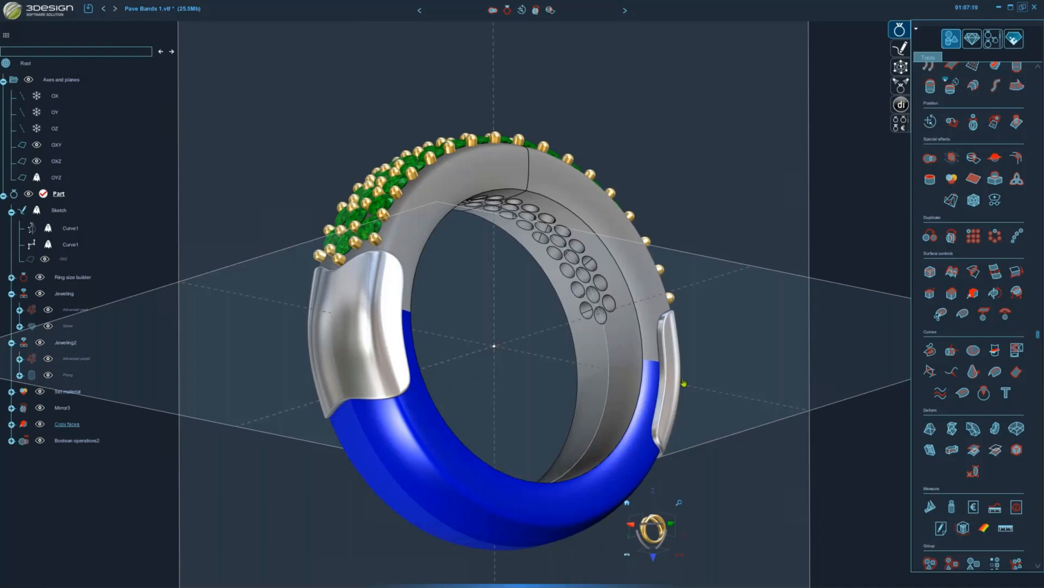
- Inspect the copied faces on the full ring and the construction history of the Boolean operation
middle_drag(665, 453, 474, 462)
scroll(542, 331, down, 2)
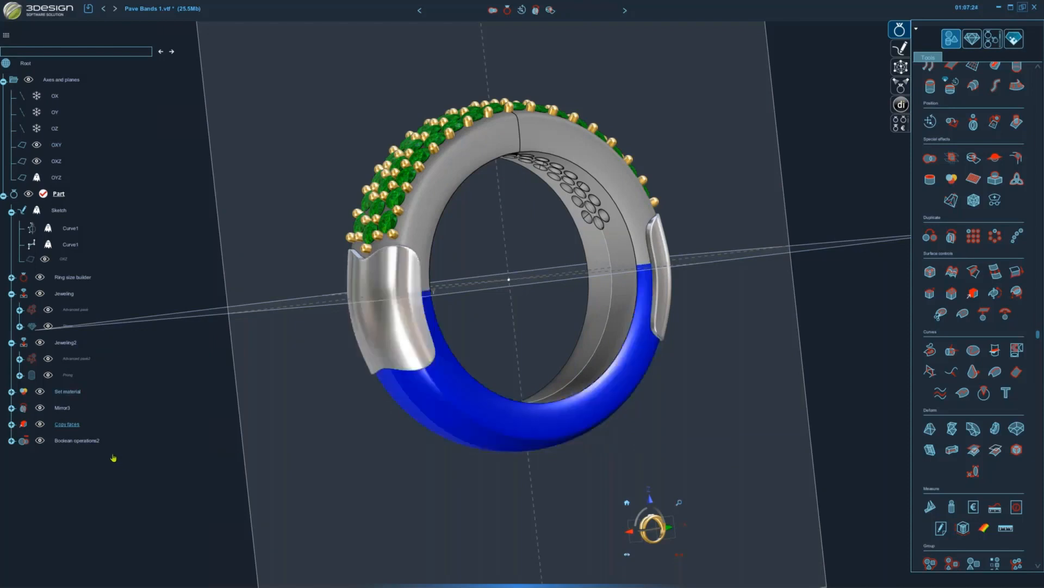
click(69, 438)
click(12, 440)
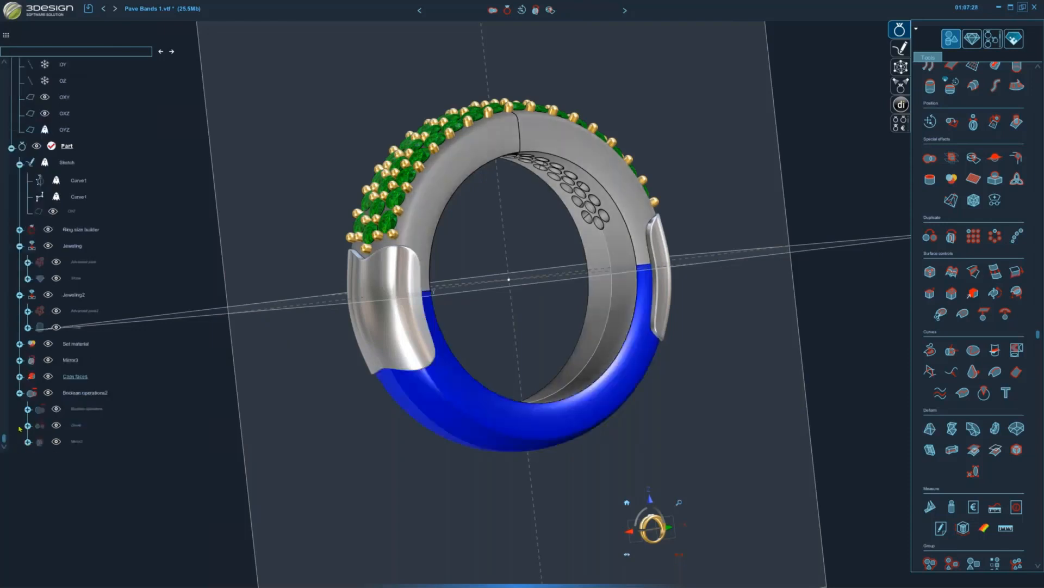
click(20, 393)
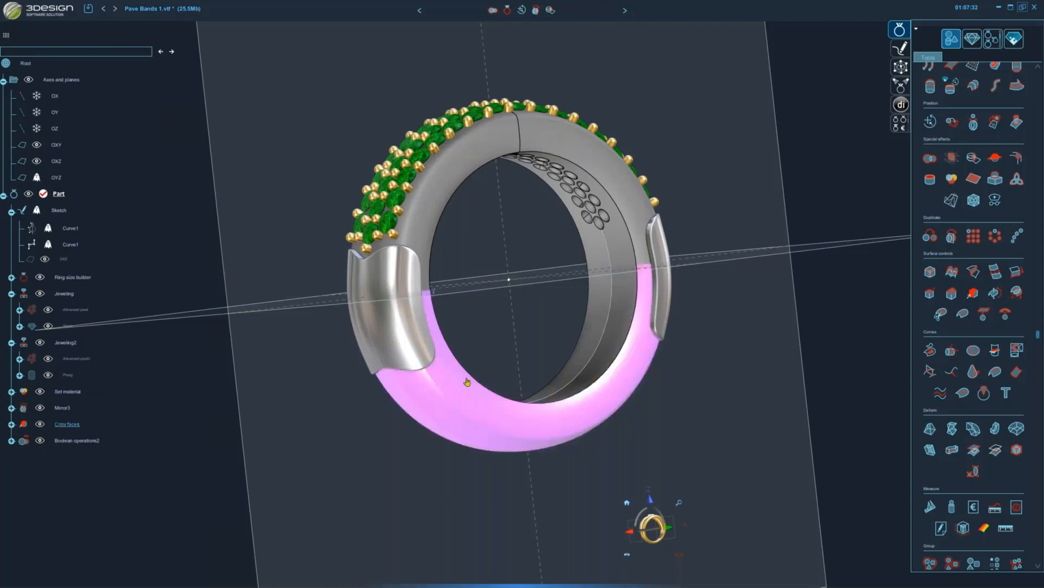
- Edit the Cut and delete operation under the copied faces, lowering its Z cutting plane to a ratio of about 0.33
click(12, 440)
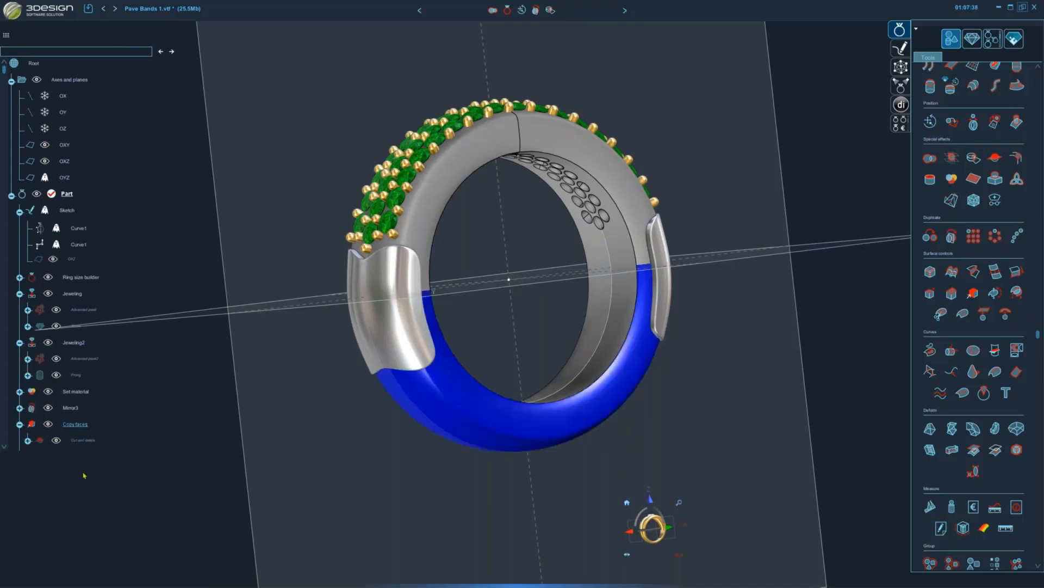
double_click(84, 440)
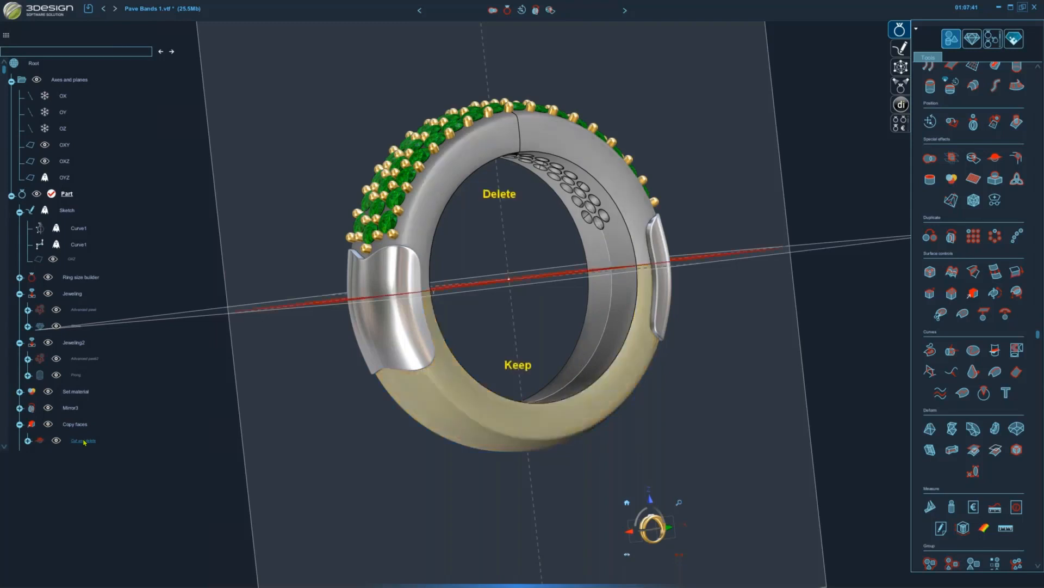
click(664, 535)
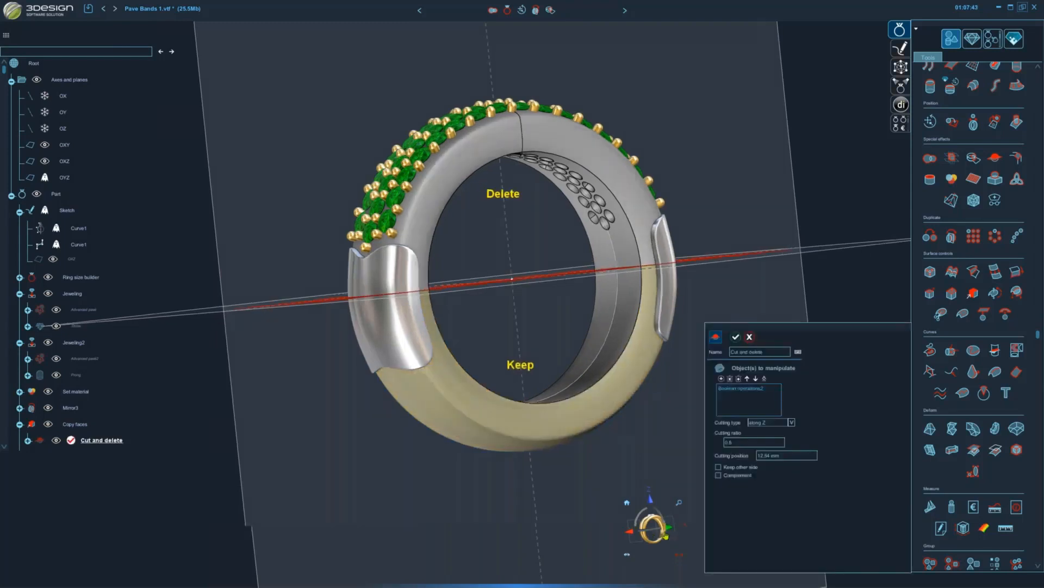
middle_drag(545, 306, 614, 402)
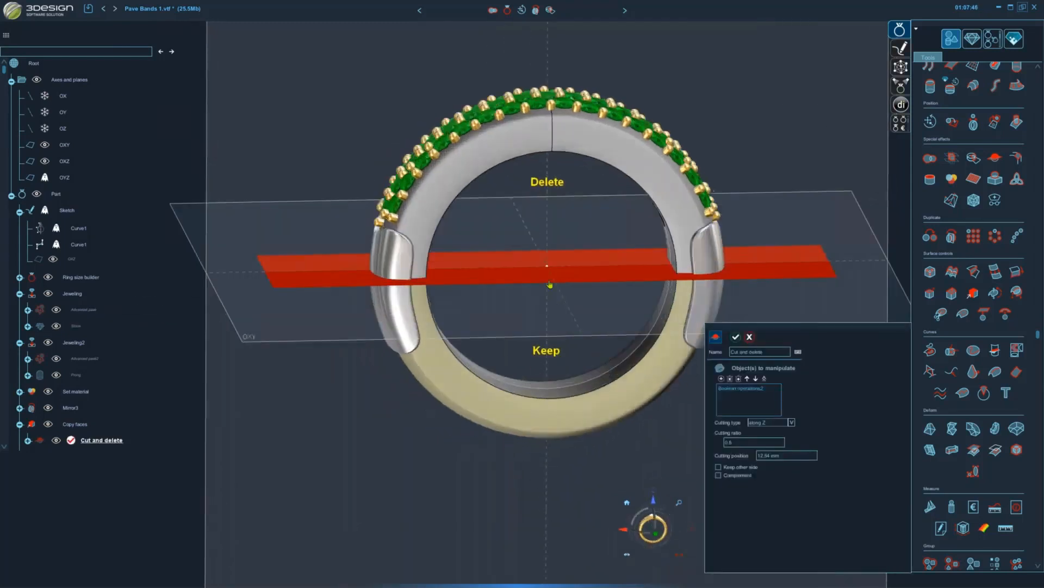
drag(548, 284, 546, 332)
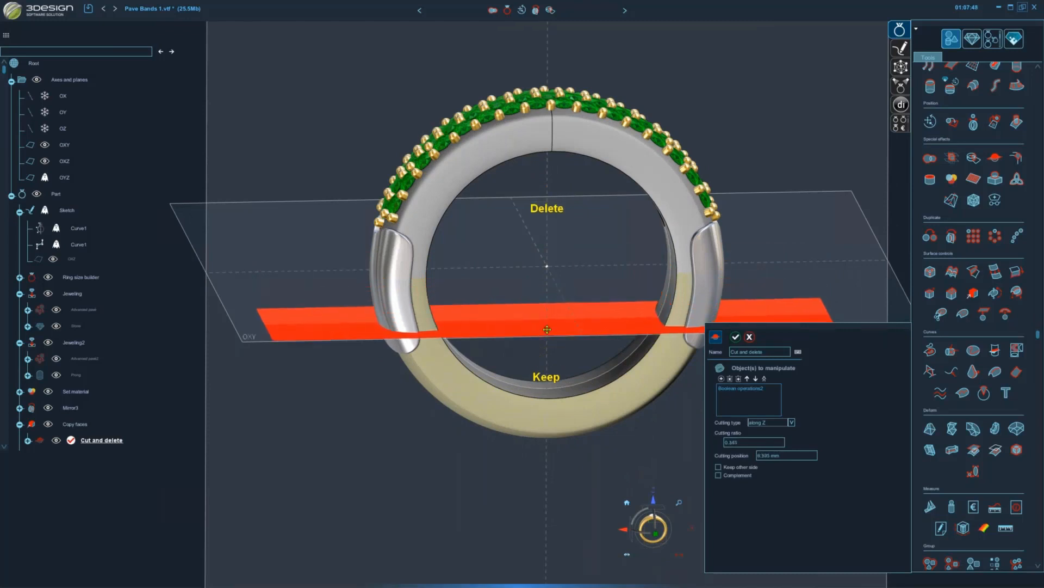
middle_drag(607, 403, 622, 359)
drag(524, 332, 569, 341)
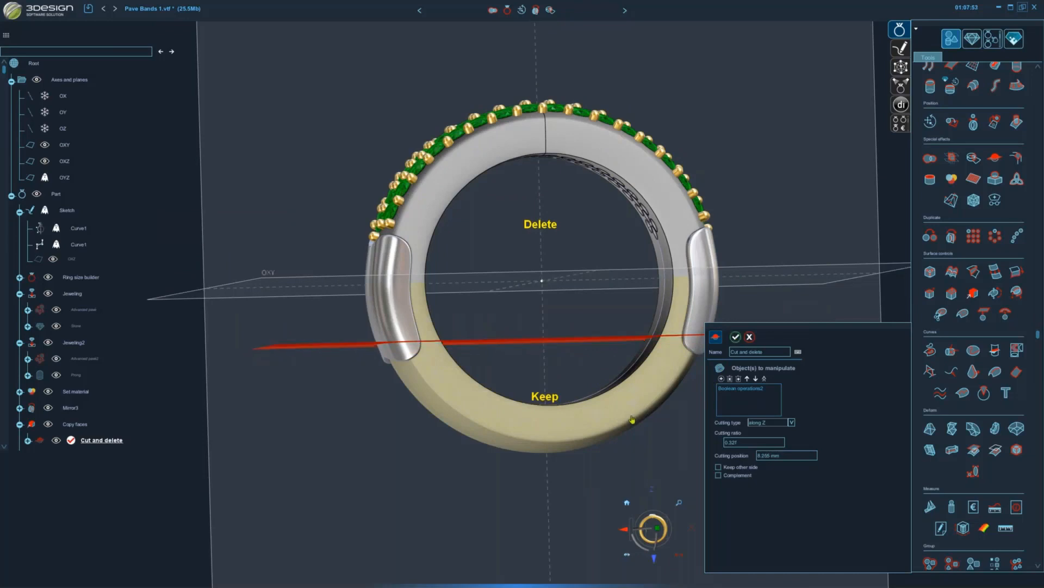
key(Return)
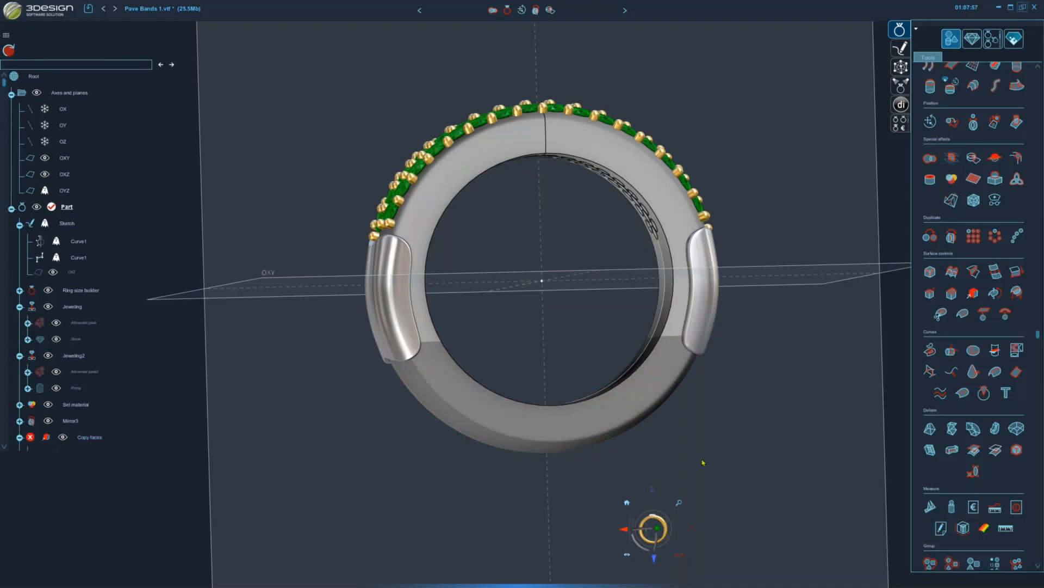
middle_drag(532, 419, 473, 373)
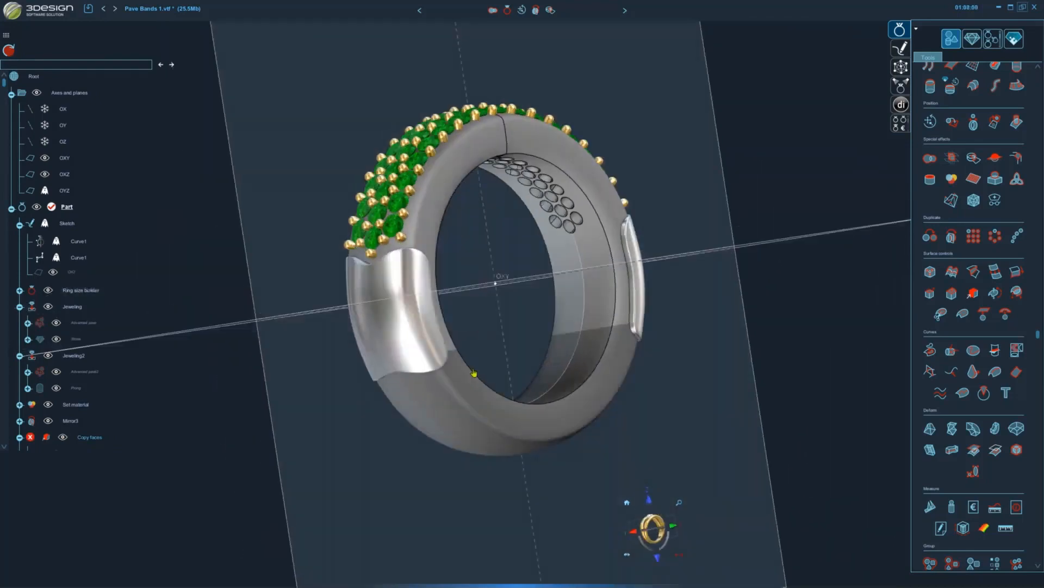
middle_drag(517, 459, 354, 439)
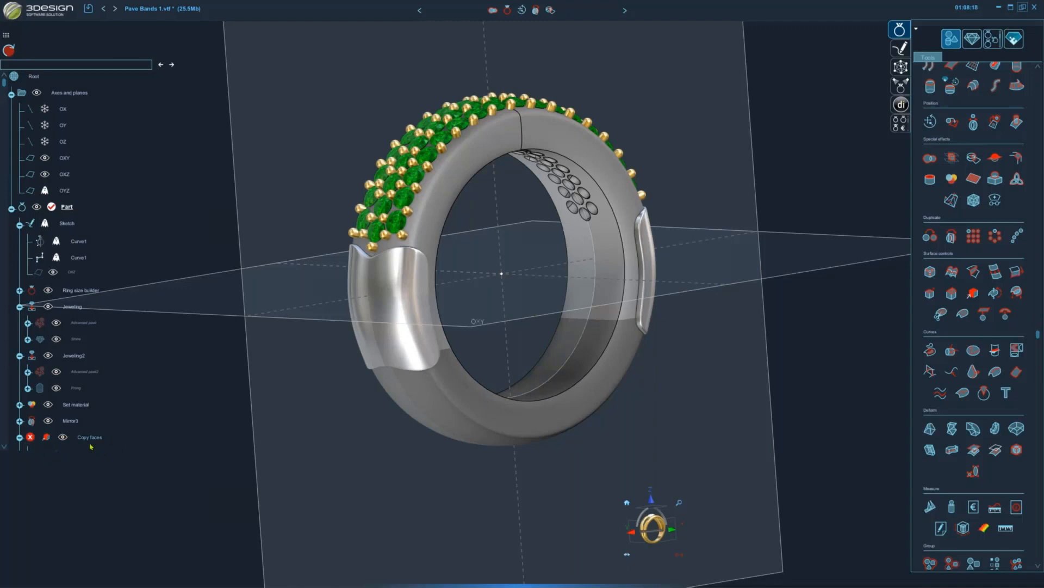
- Check the faces picked in the Copy faces operation on the ring, and undo that operation
mouse_move(36, 439)
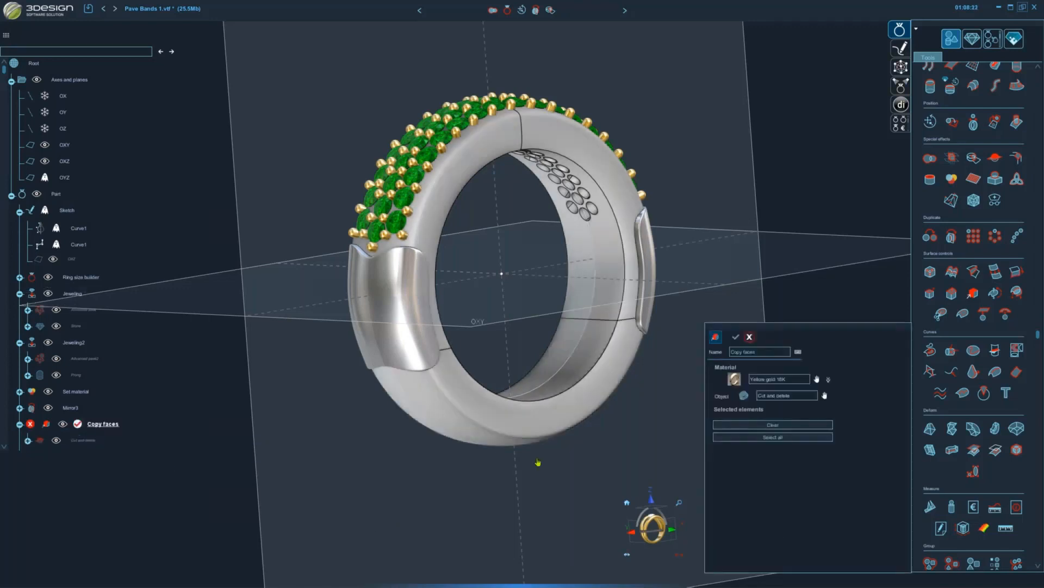
middle_drag(560, 309, 553, 256)
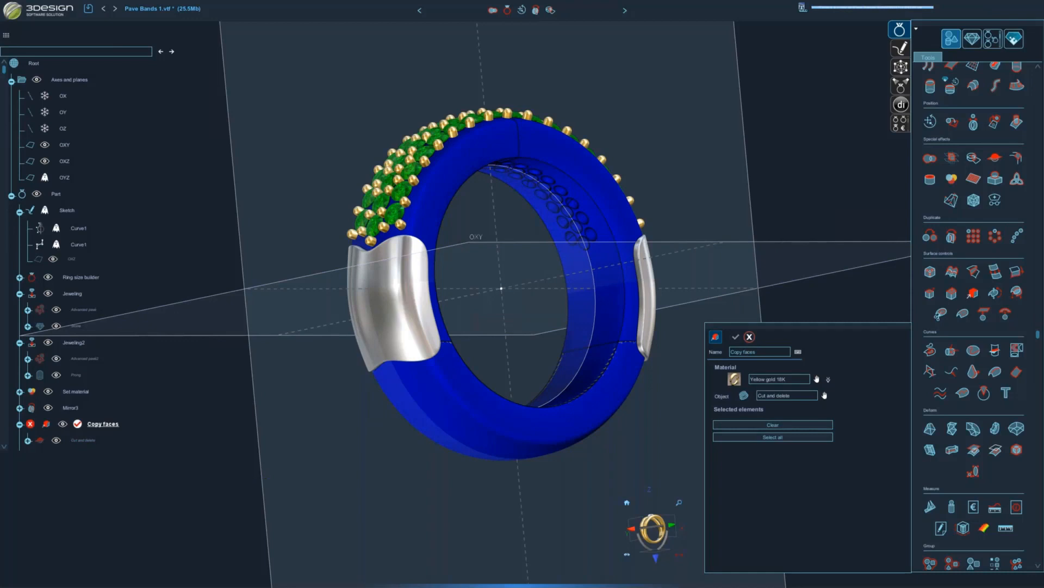
right_click(87, 439)
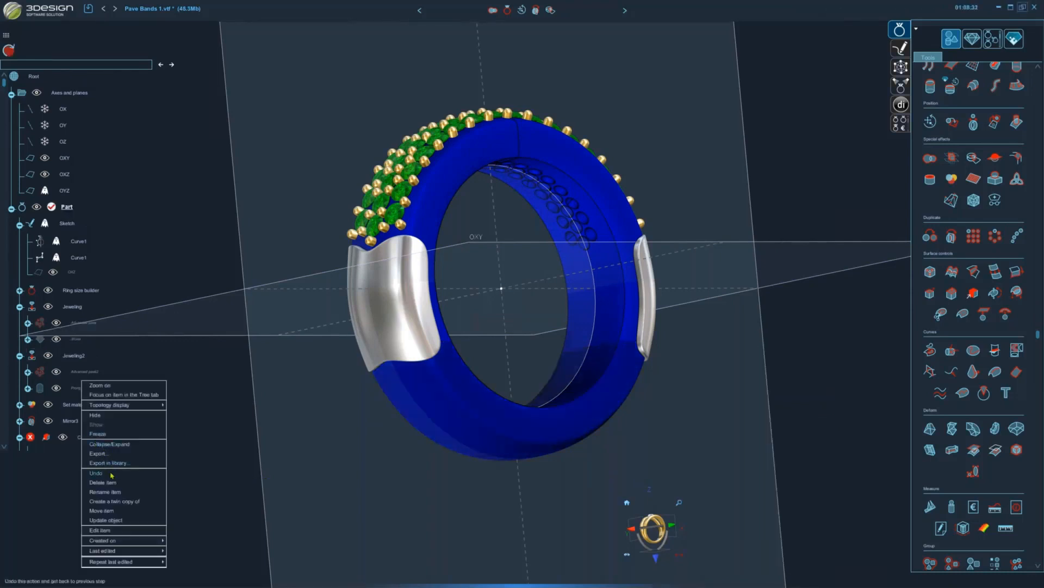
click(113, 474)
click(520, 420)
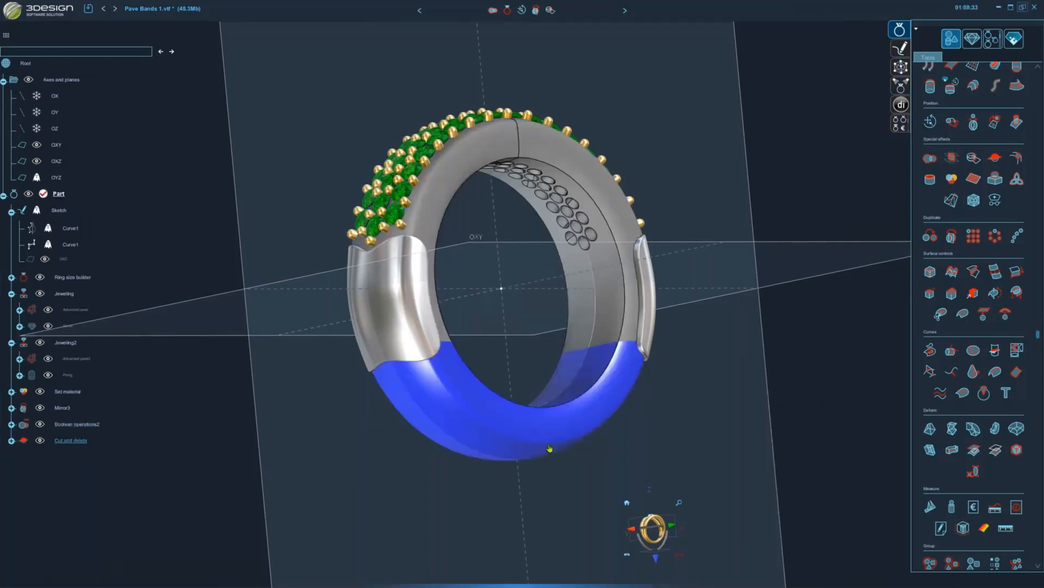
middle_drag(553, 453, 381, 430)
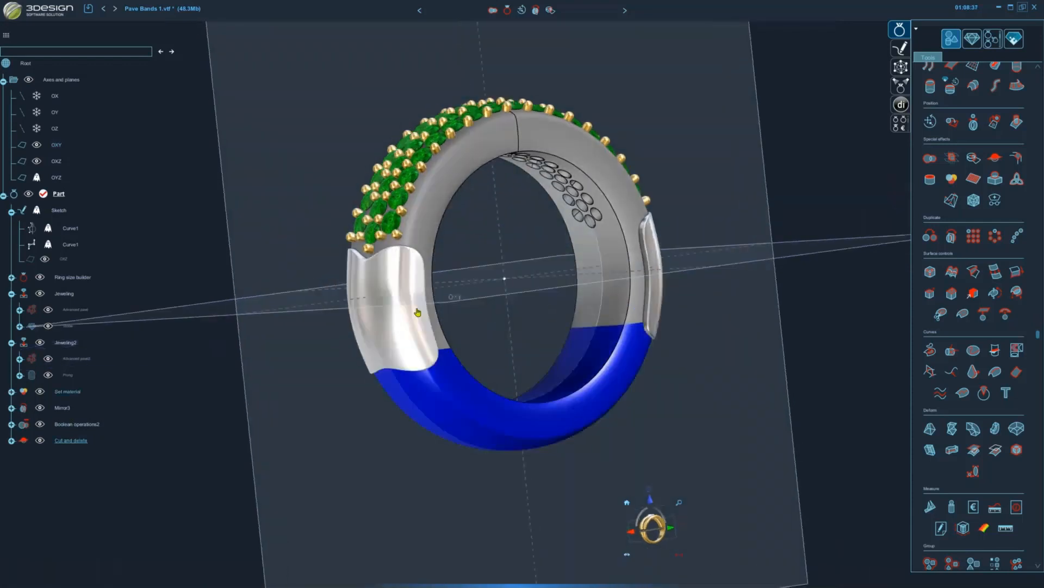
click(75, 424)
click(82, 440)
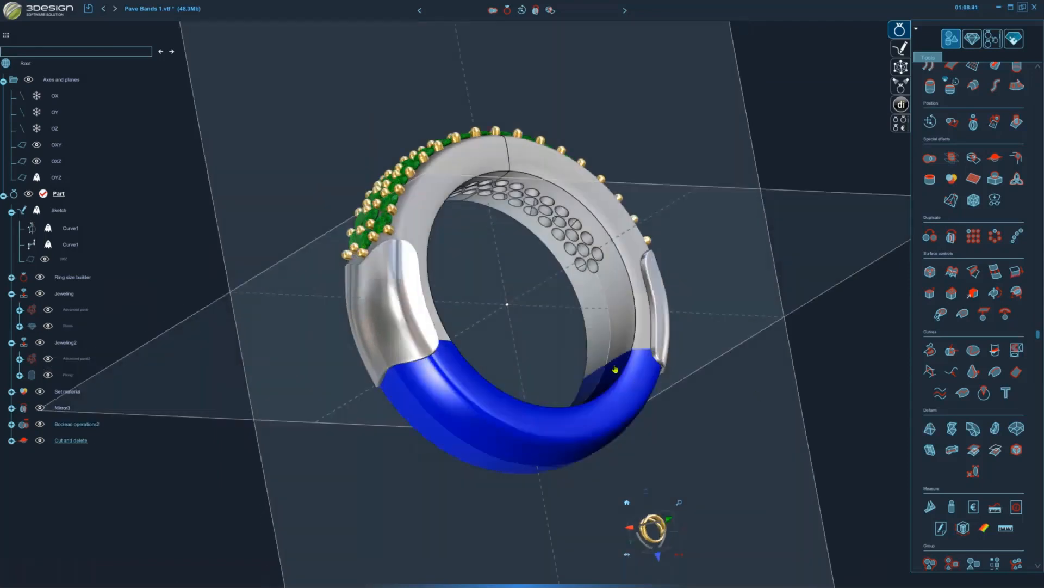
click(973, 293)
click(466, 435)
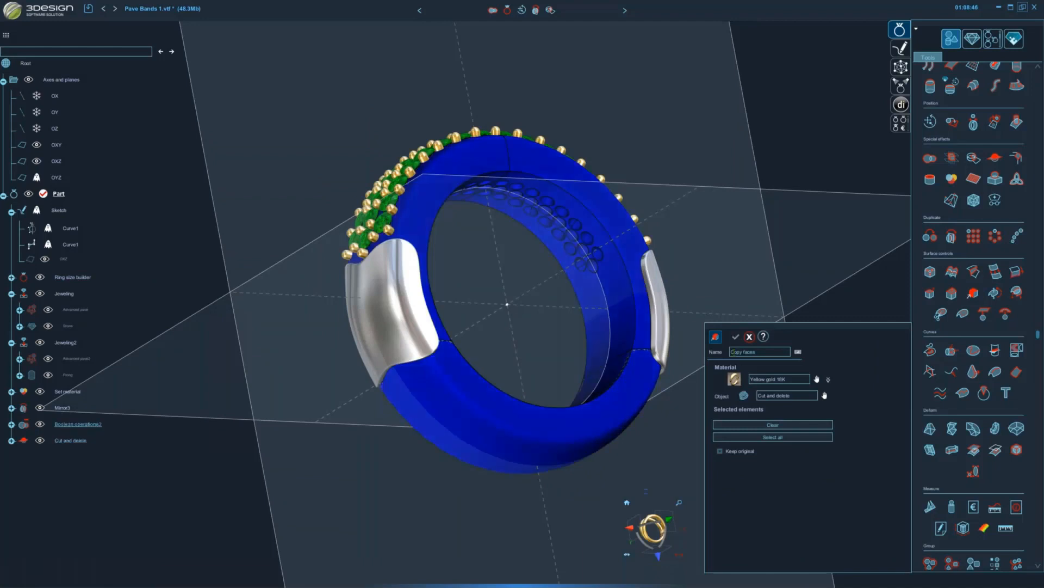
click(748, 336)
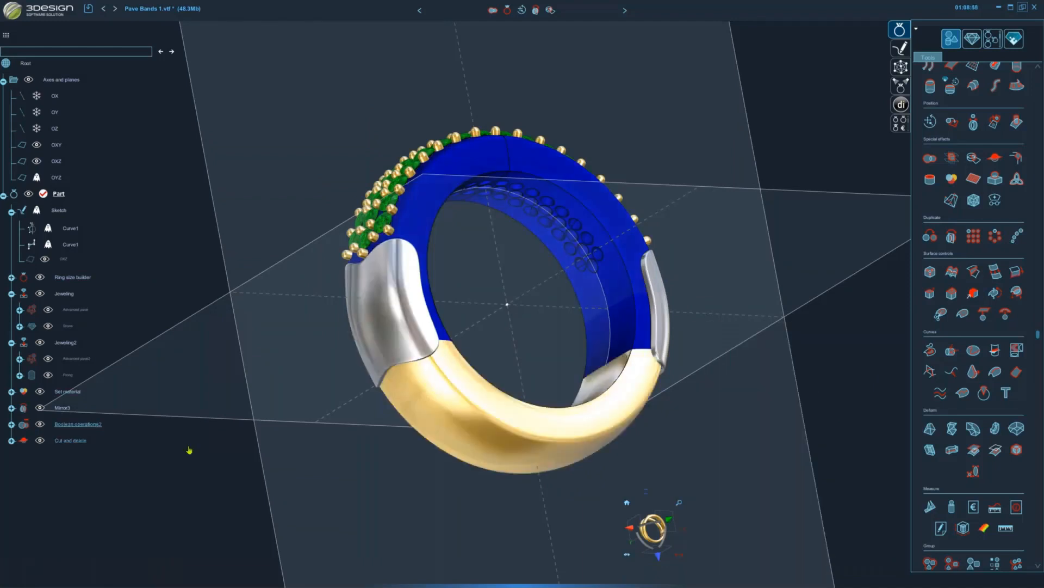
- Undo the Cut and delete operation on the lower ring section
click(76, 441)
right_click(79, 441)
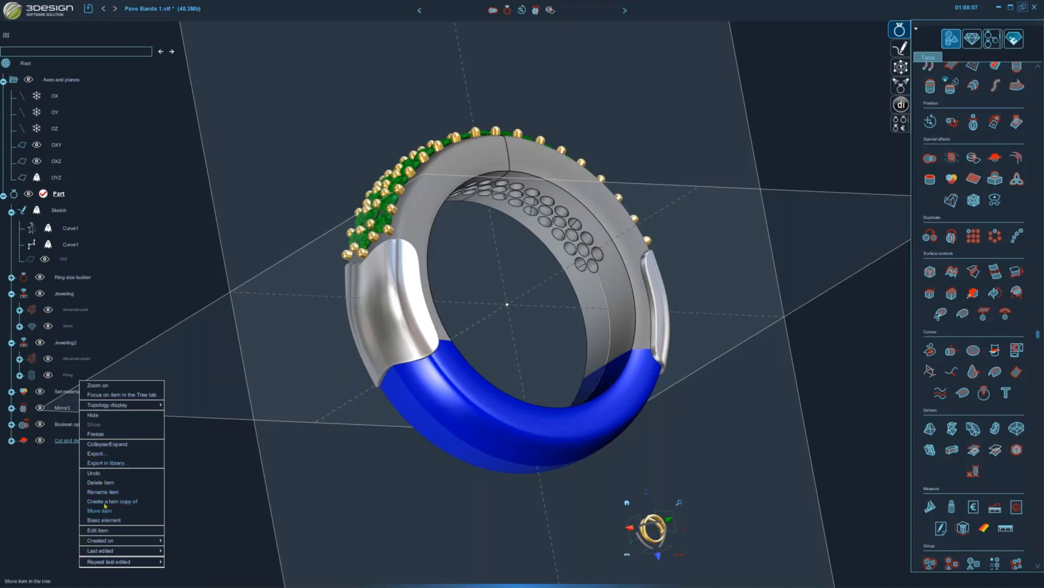
click(99, 473)
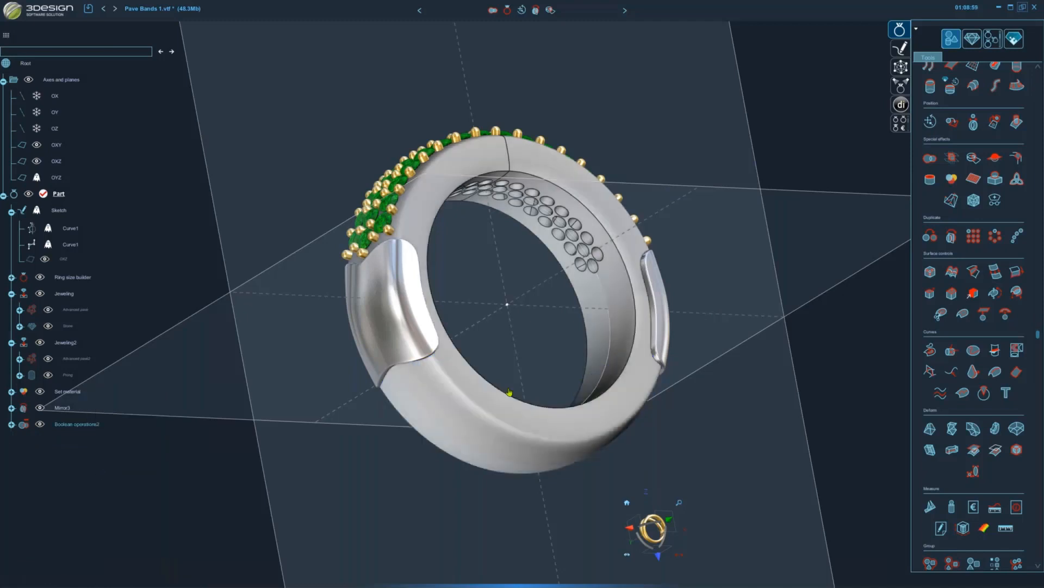
- Cut the ring body with Cut and delete along Z at a ratio of about 0.31, keeping the lower part
click(494, 407)
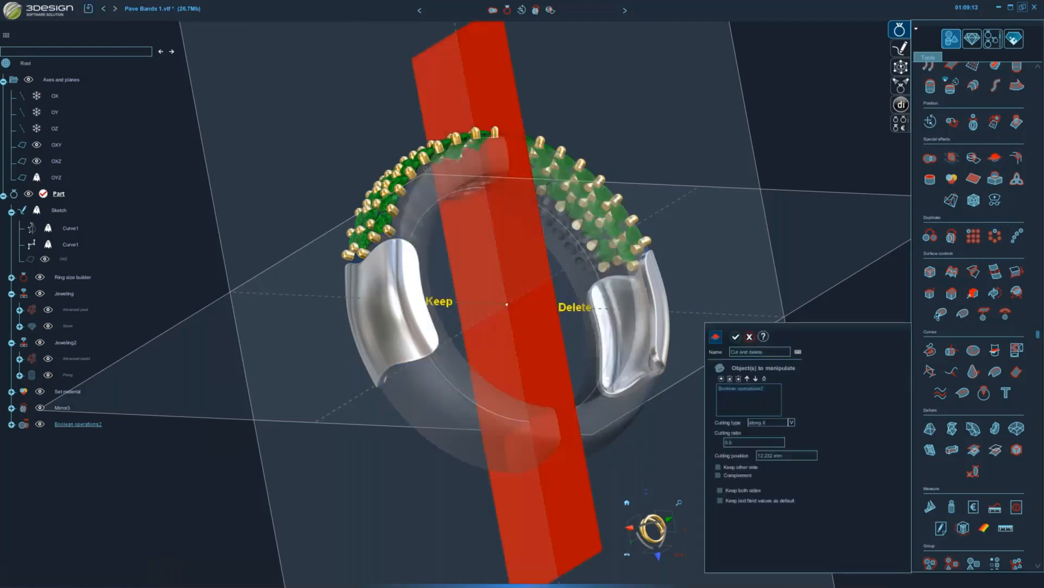
click(769, 423)
click(765, 452)
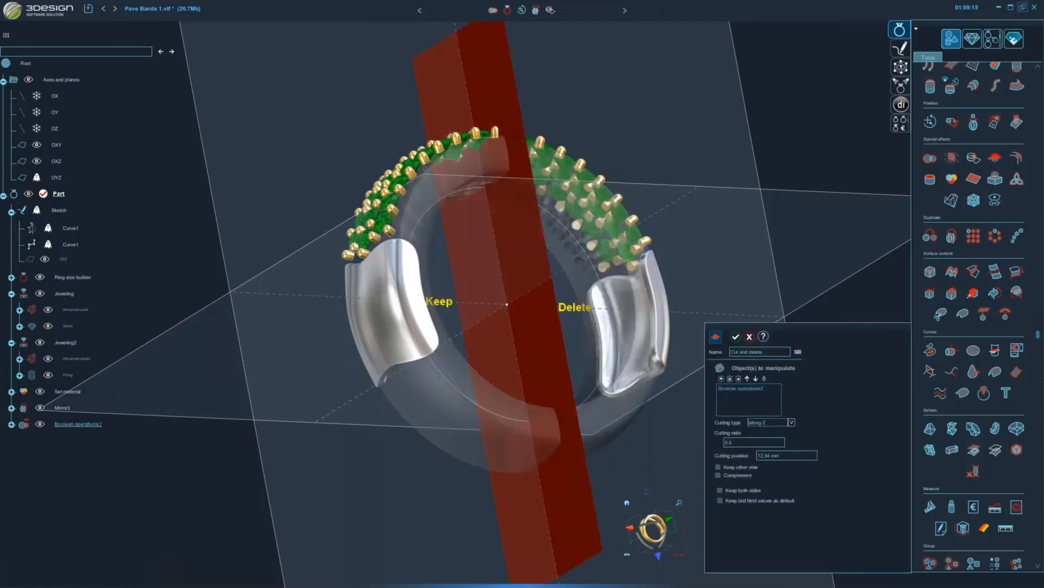
drag(557, 289, 501, 344)
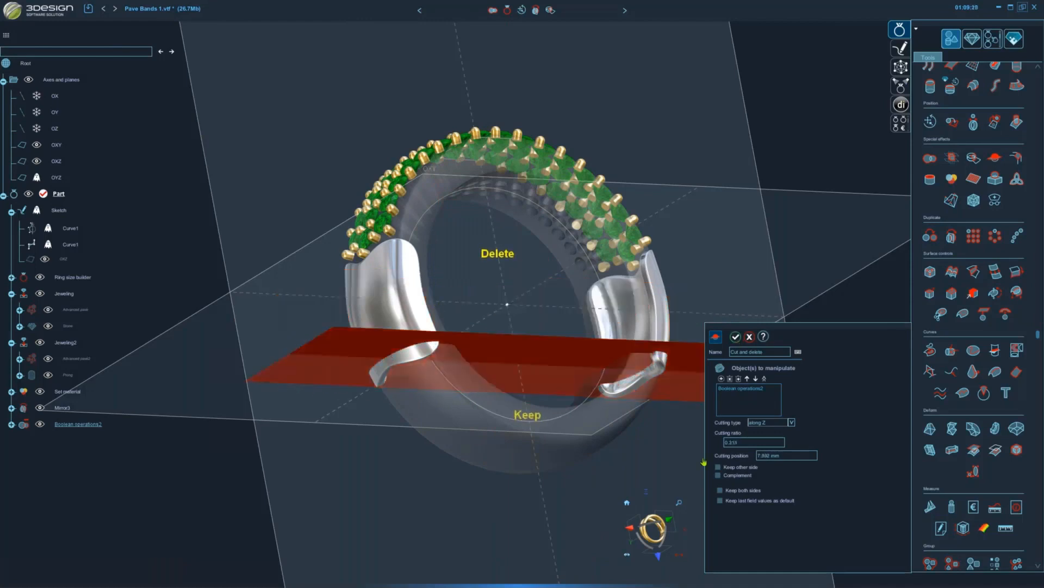
click(735, 337)
- Copy the outer face of the lower ring section in yellow gold 18K
click(589, 429)
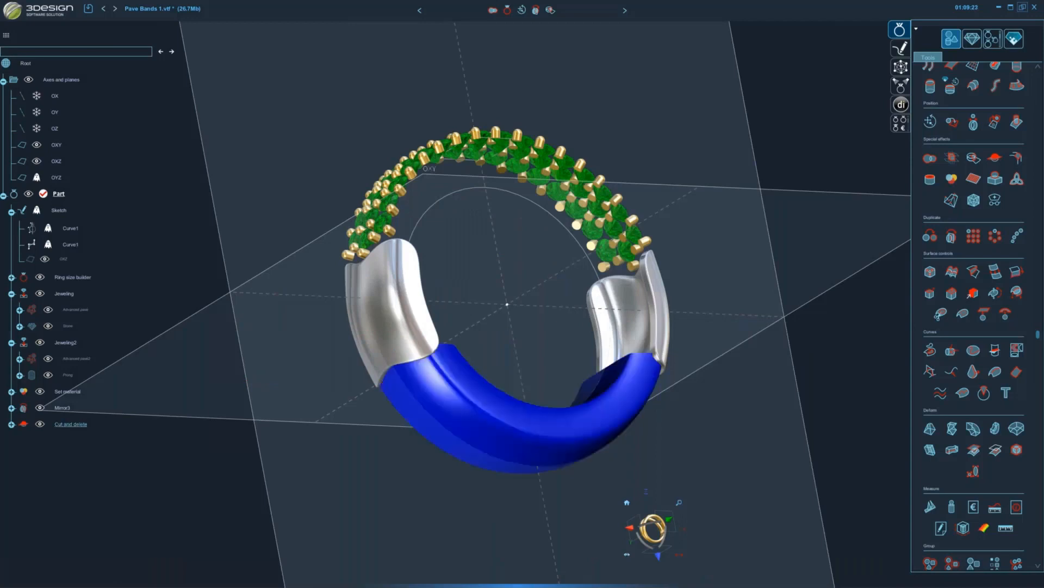
click(973, 295)
click(484, 442)
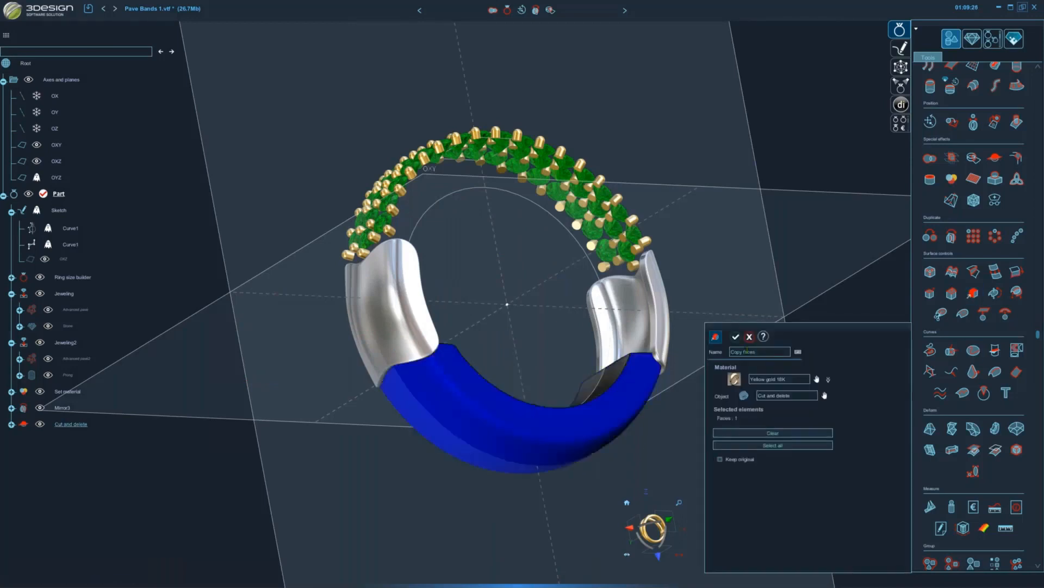
click(736, 336)
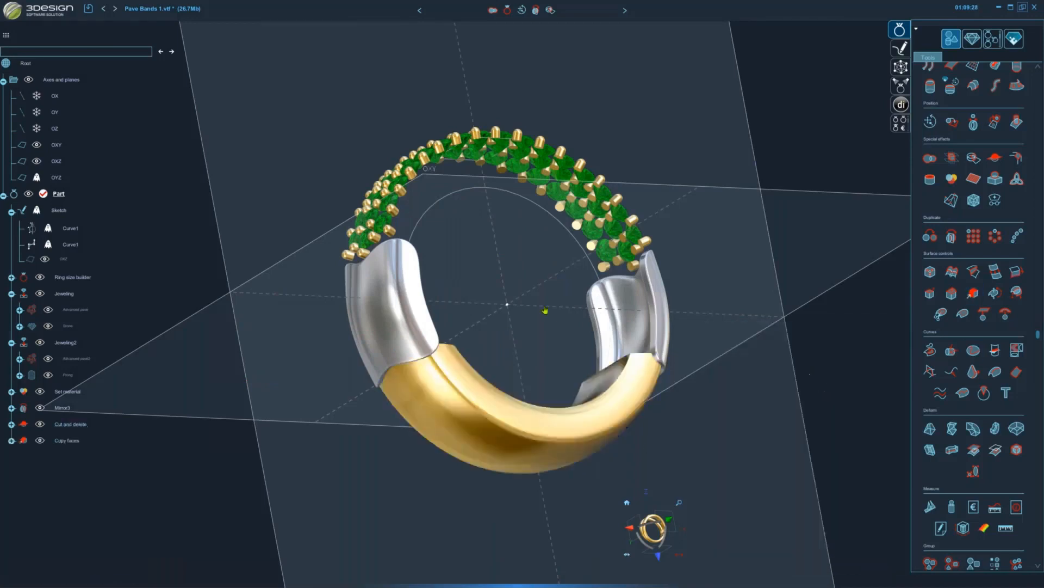
- Undo the cut on the original ring body underneath the copied face
click(597, 393)
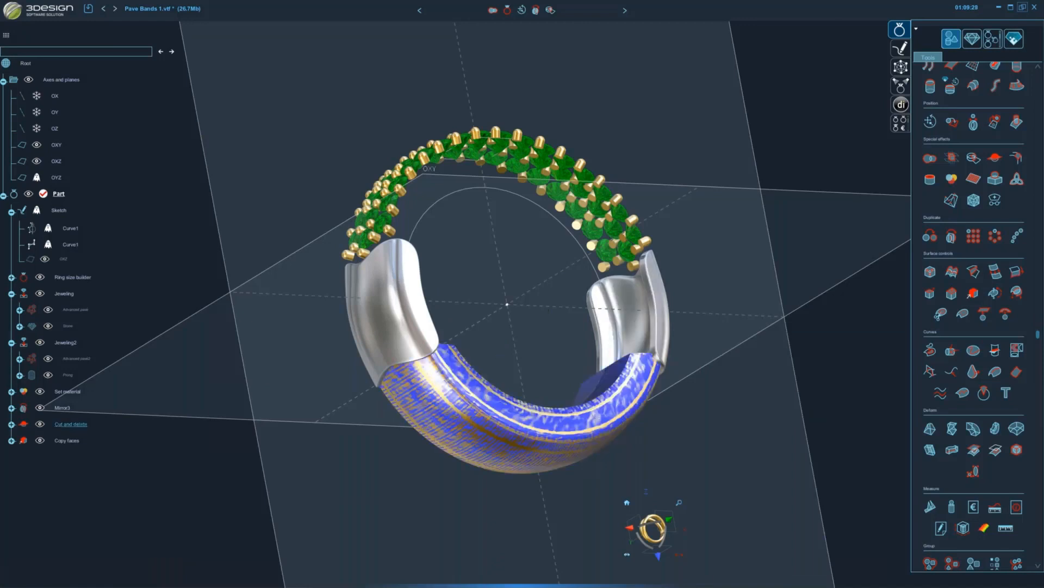
middle_drag(598, 393, 585, 368)
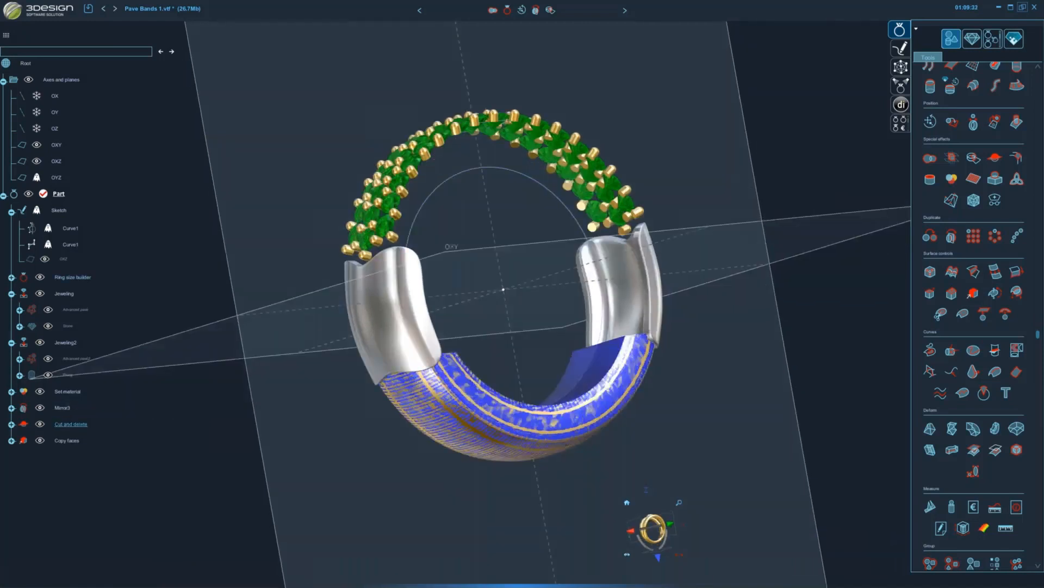
right_click(586, 360)
click(611, 443)
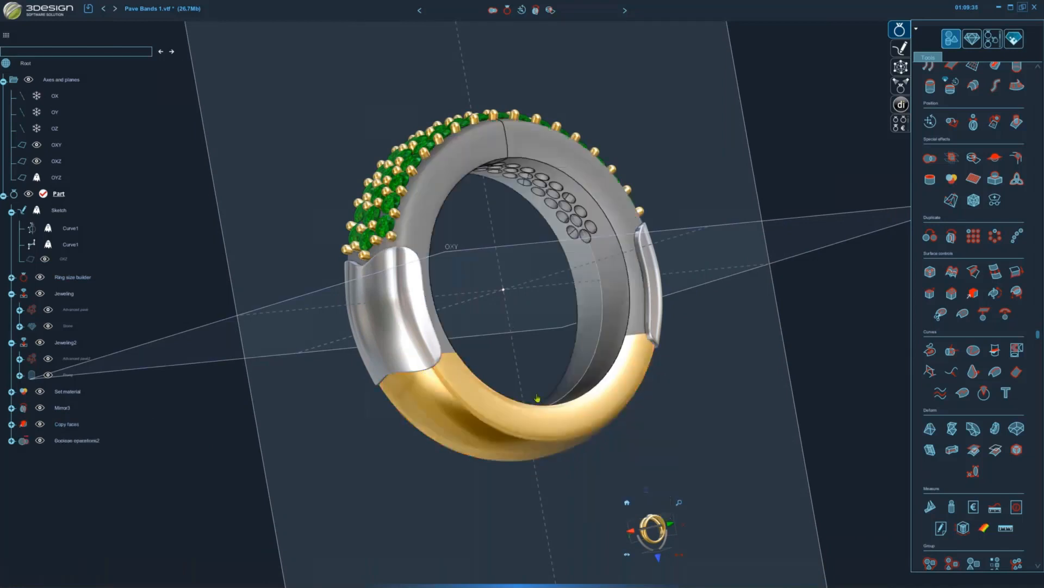
- Unwrap the copied lower ring face onto the OXY plane in white gold 18K, centred with its Y position at 0 mm
click(434, 394)
middle_drag(434, 395, 449, 409)
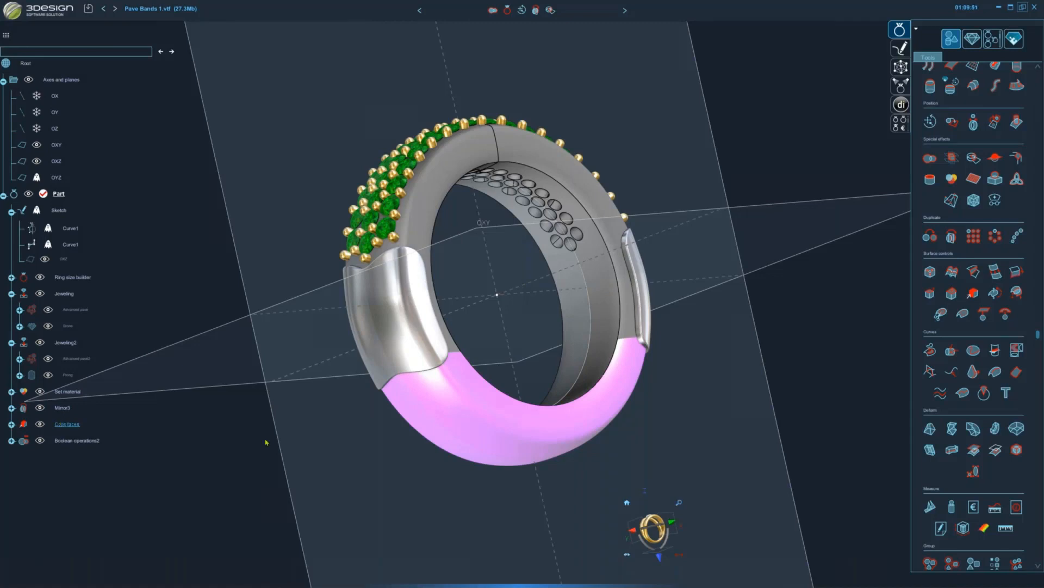
middle_drag(468, 407, 441, 387)
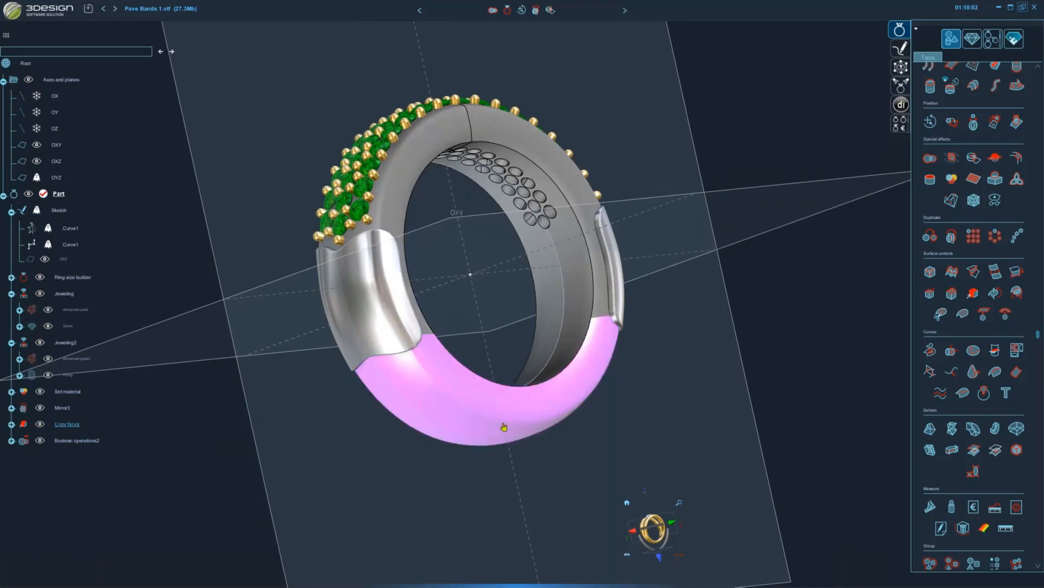
scroll(958, 359, down, 2)
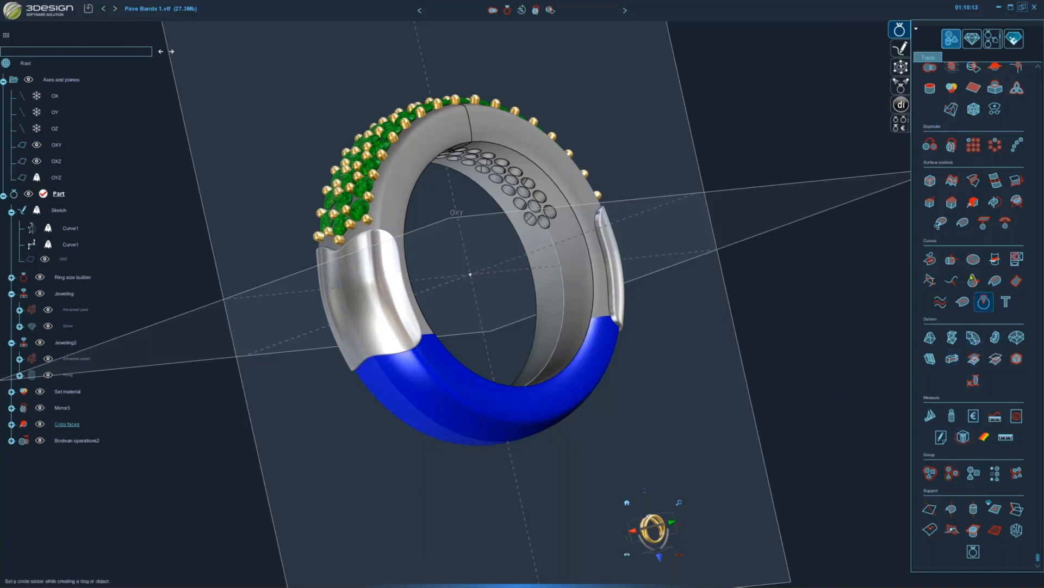
click(975, 360)
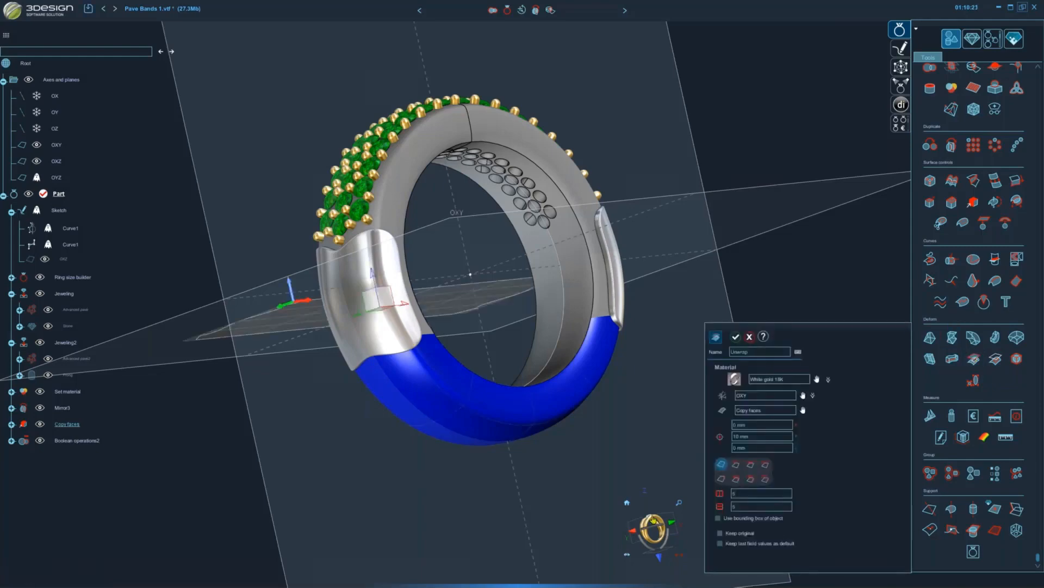
middle_drag(634, 234, 622, 322)
middle_drag(563, 484, 321, 288)
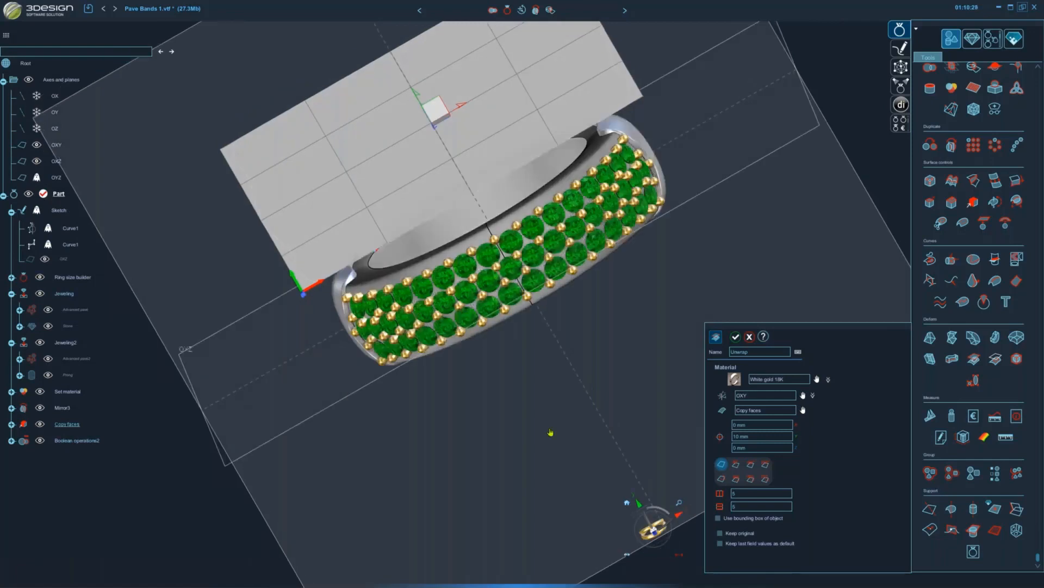
middle_drag(550, 433, 491, 198)
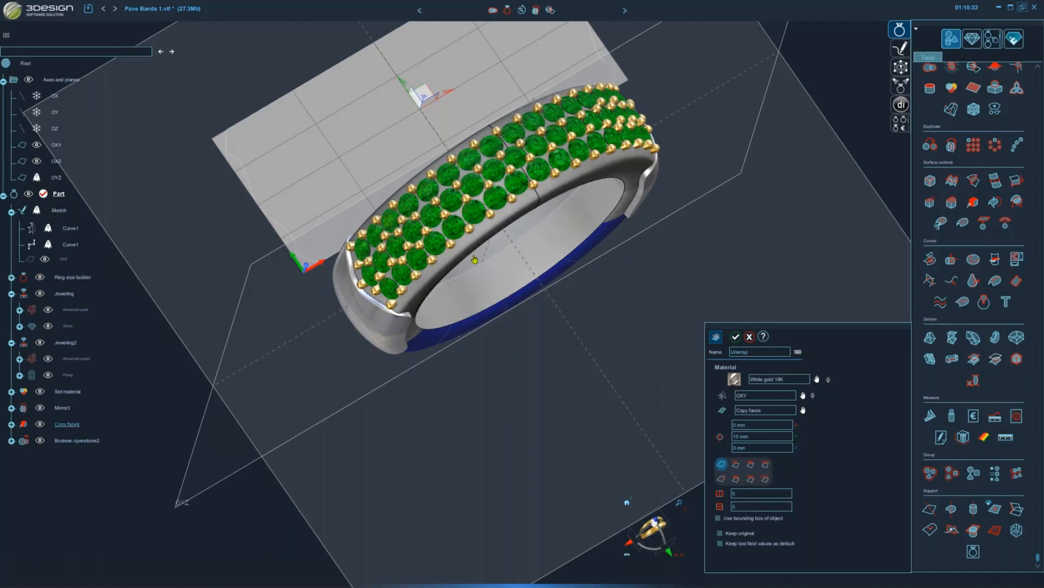
click(660, 527)
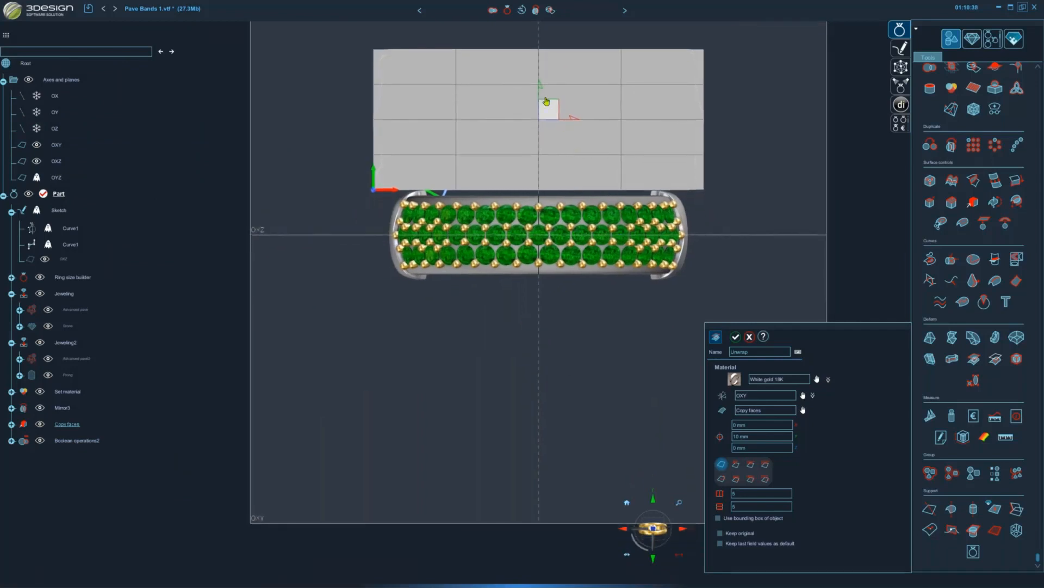
click(756, 439)
text(0)
key(Tab)
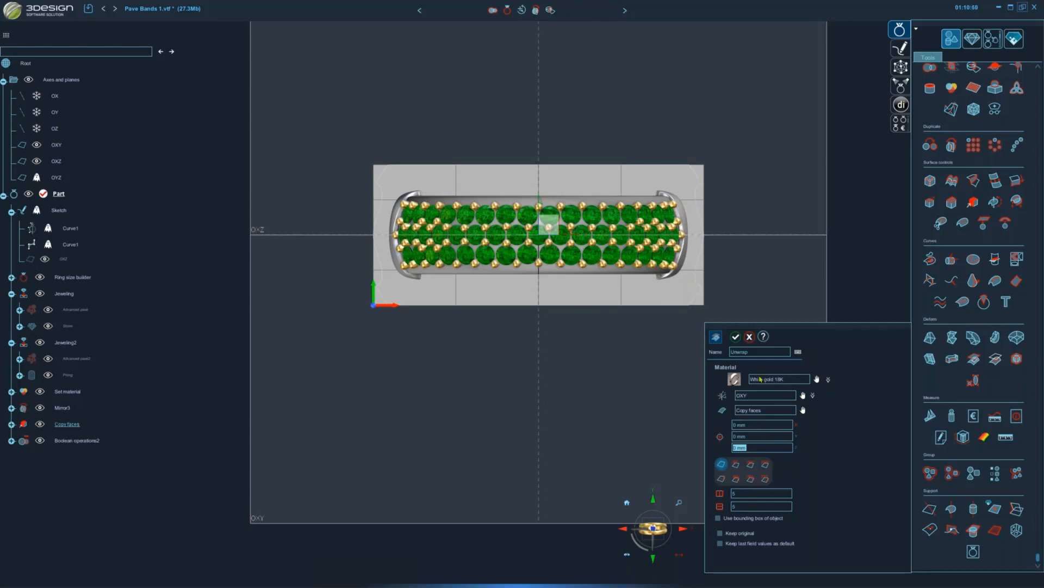
click(735, 336)
- Hide the ring body and freeze the copied lower face
middle_drag(708, 326, 622, 302)
click(506, 304)
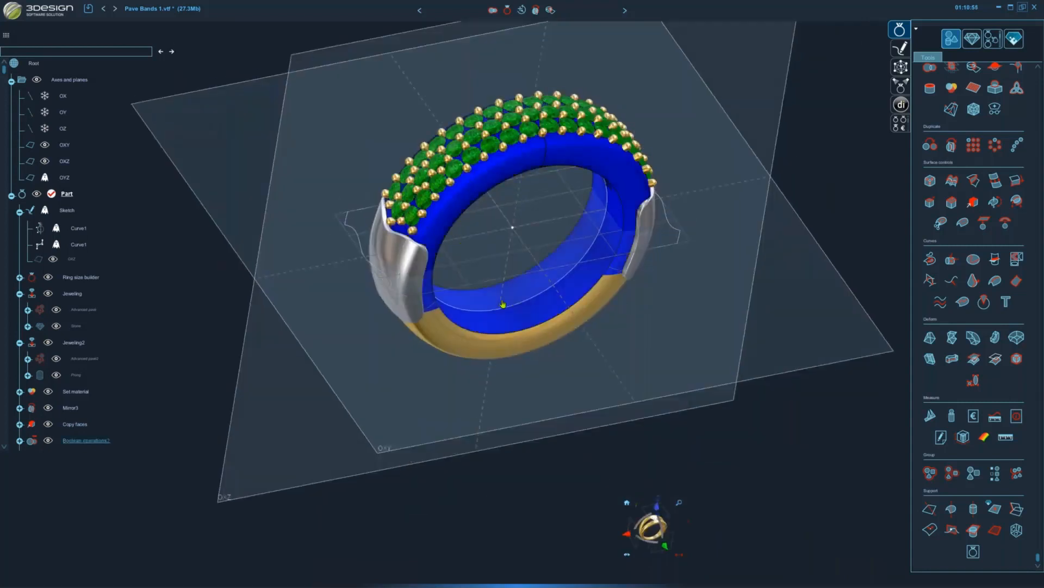
key(space)
click(455, 342)
key(space)
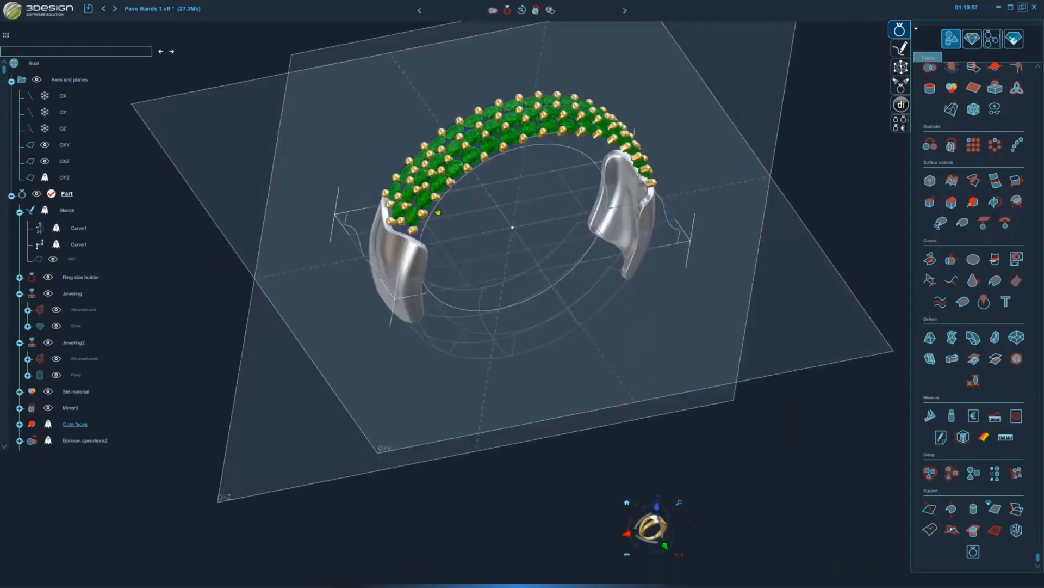
key(space)
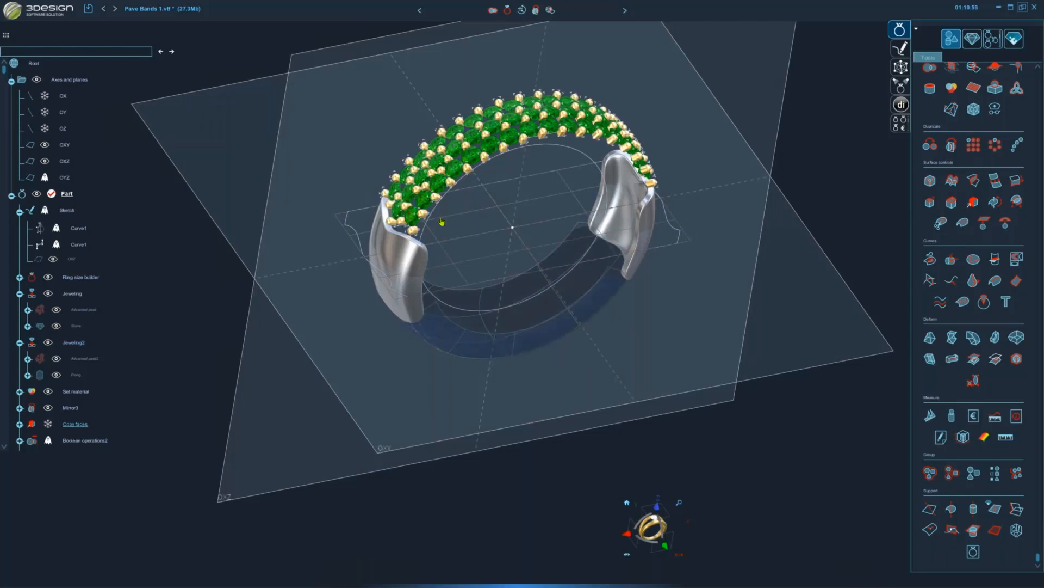
- Hide the prongs, the emeralds and both white gold side panels
click(435, 198)
key(space)
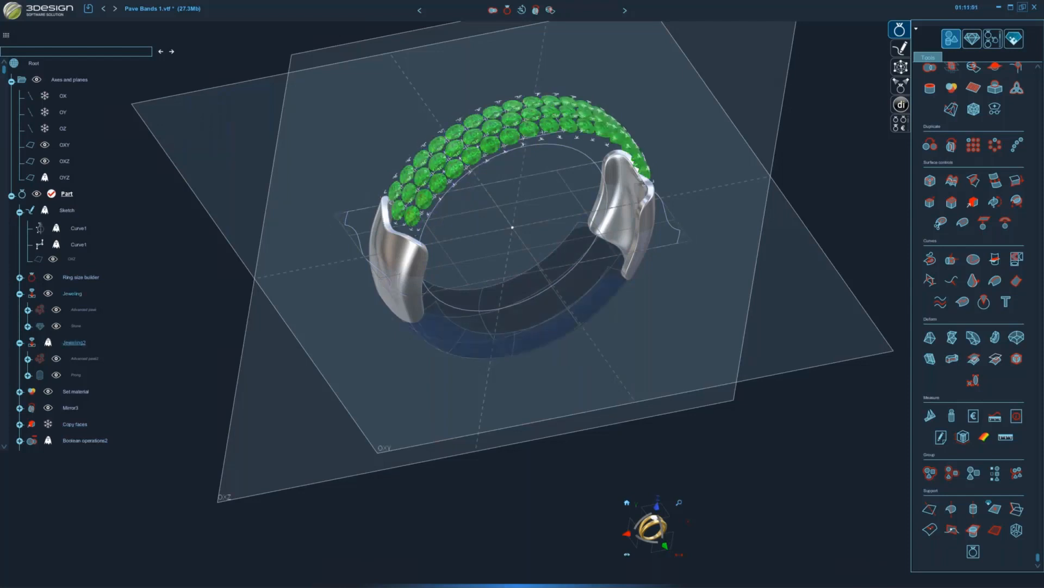
click(434, 207)
key(space)
click(420, 239)
key(space)
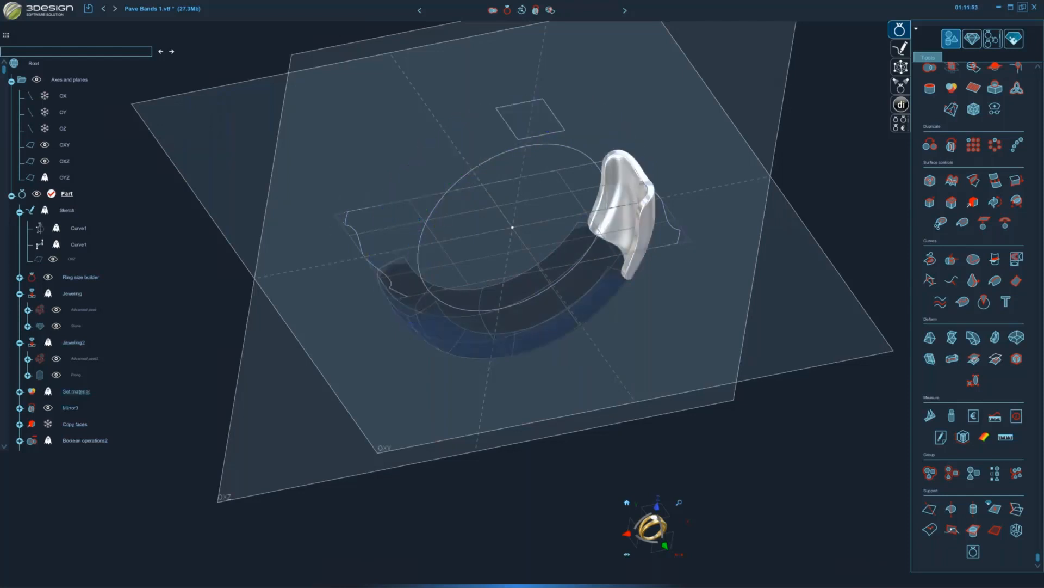
click(651, 226)
key(space)
middle_drag(401, 264, 391, 308)
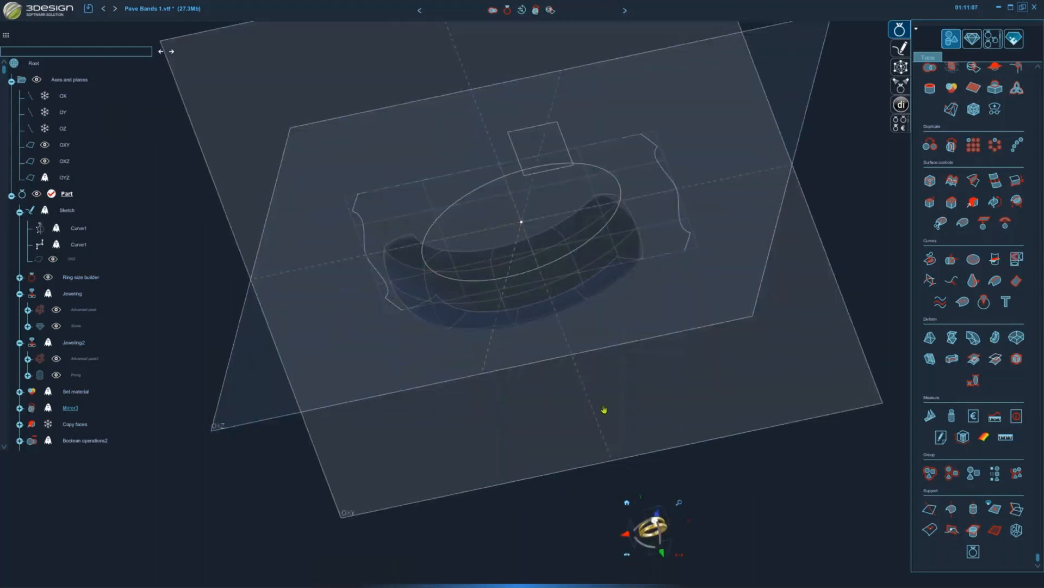
middle_drag(625, 362, 477, 321)
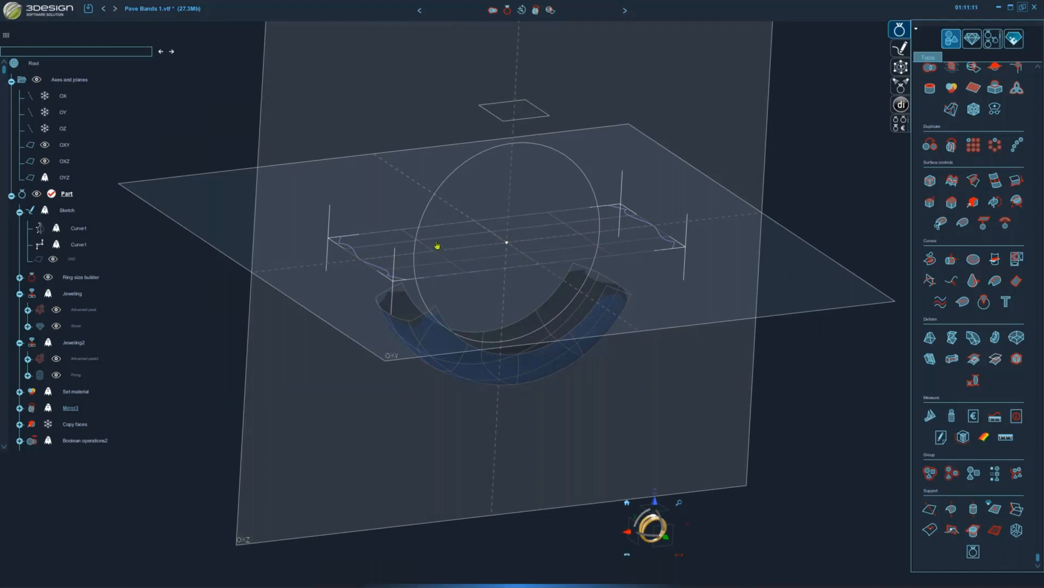
middle_drag(562, 346, 467, 326)
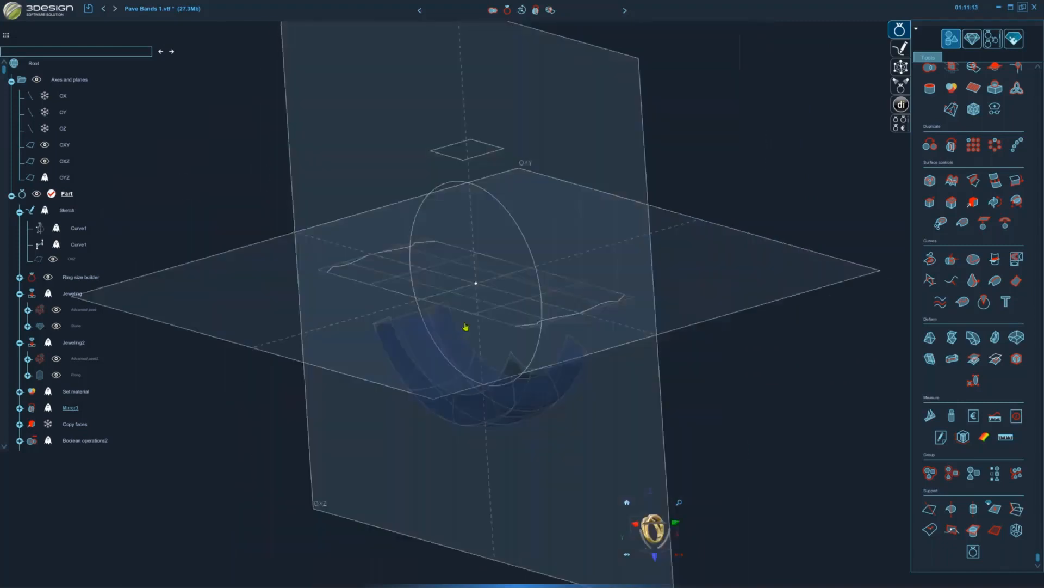
middle_drag(426, 408, 420, 418)
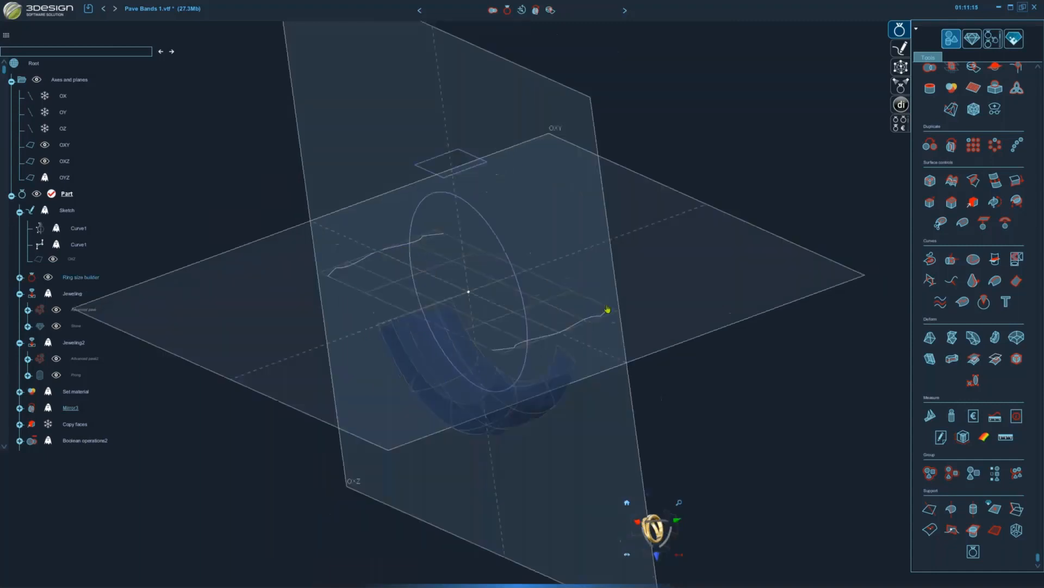
middle_drag(567, 385, 569, 387)
scroll(567, 381, up, 3)
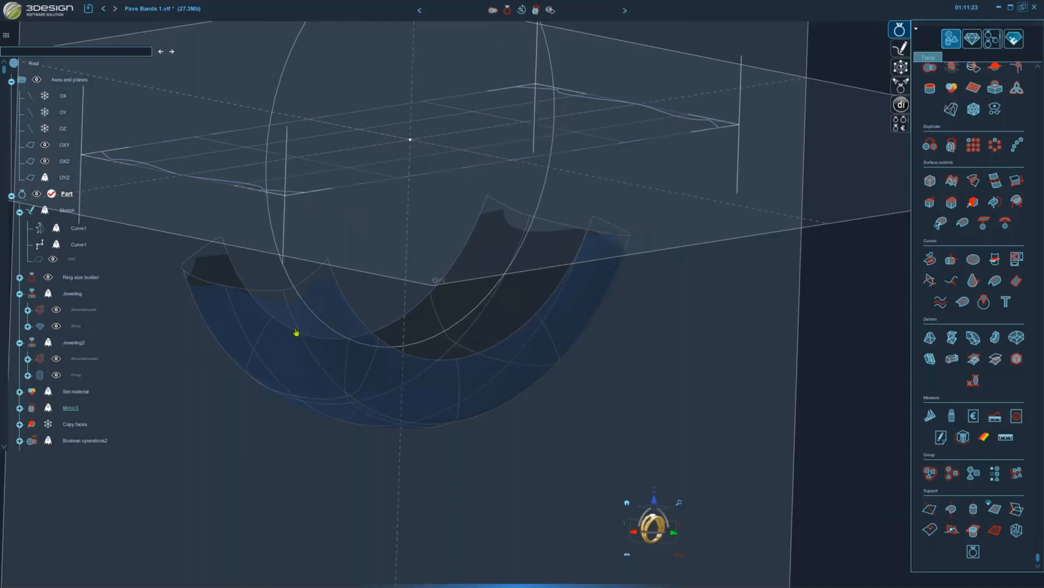
middle_drag(415, 319, 429, 252)
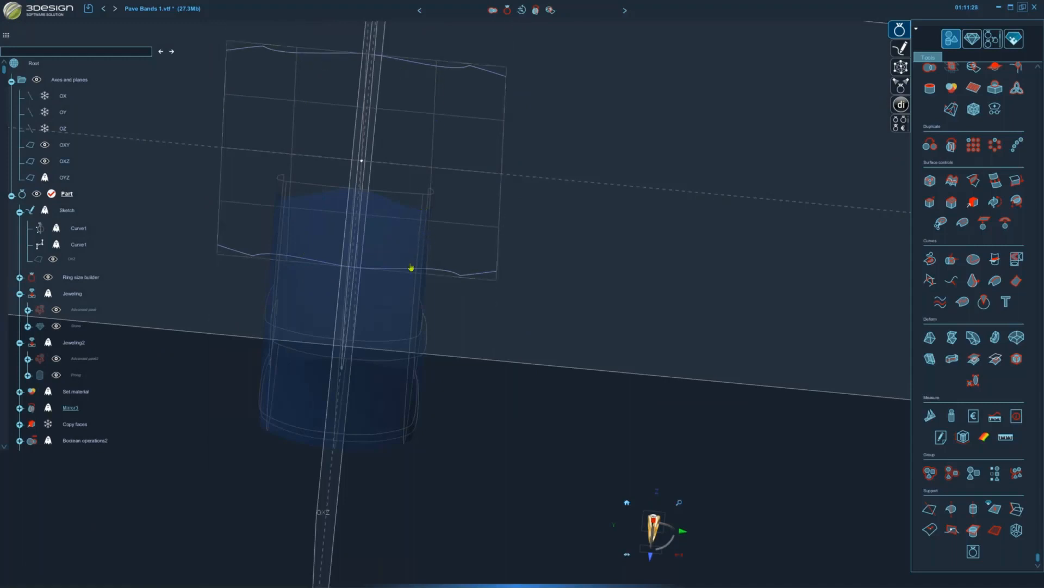
mouse_move(651, 177)
middle_down()
mouse_move(489, 385)
mouse_move(333, 389)
mouse_move(419, 391)
mouse_move(435, 285)
mouse_move(577, 256)
mouse_move(539, 286)
mouse_move(511, 281)
mouse_move(500, 294)
mouse_move(660, 347)
middle_up()
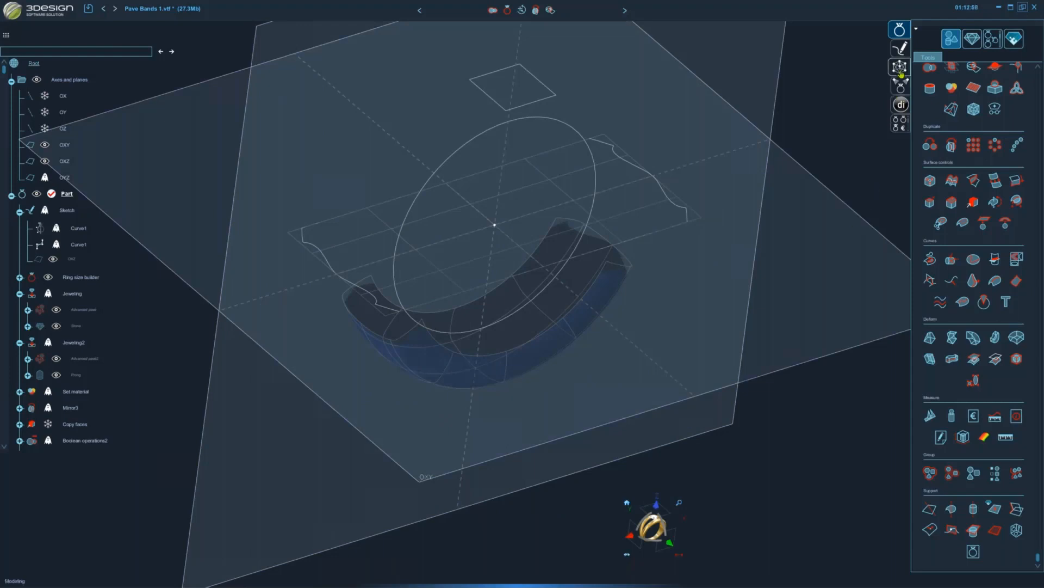
- Create a 5-by-5-division quad on the OXY plane, centred on the unwrapped face, about 26.2 mm long and 6 mm wide
click(901, 67)
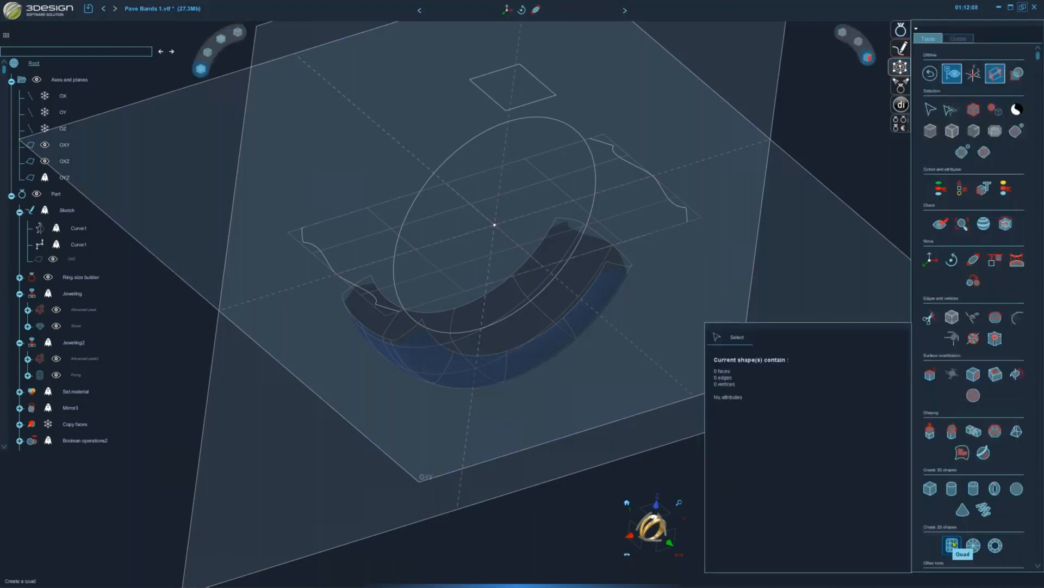
click(952, 543)
click(661, 511)
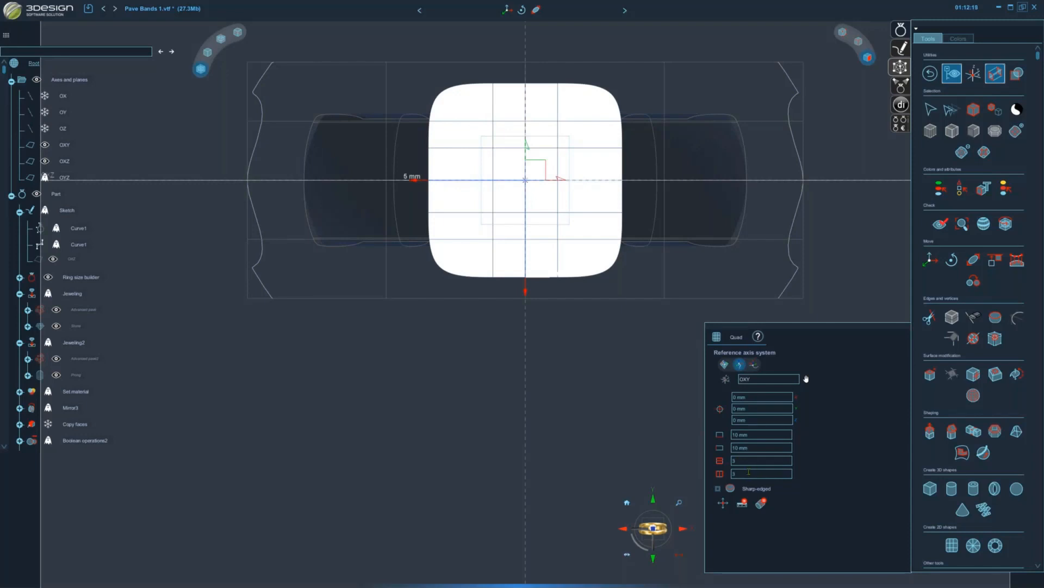
double_click(749, 464)
text(4)
scroll(753, 460, up, 1)
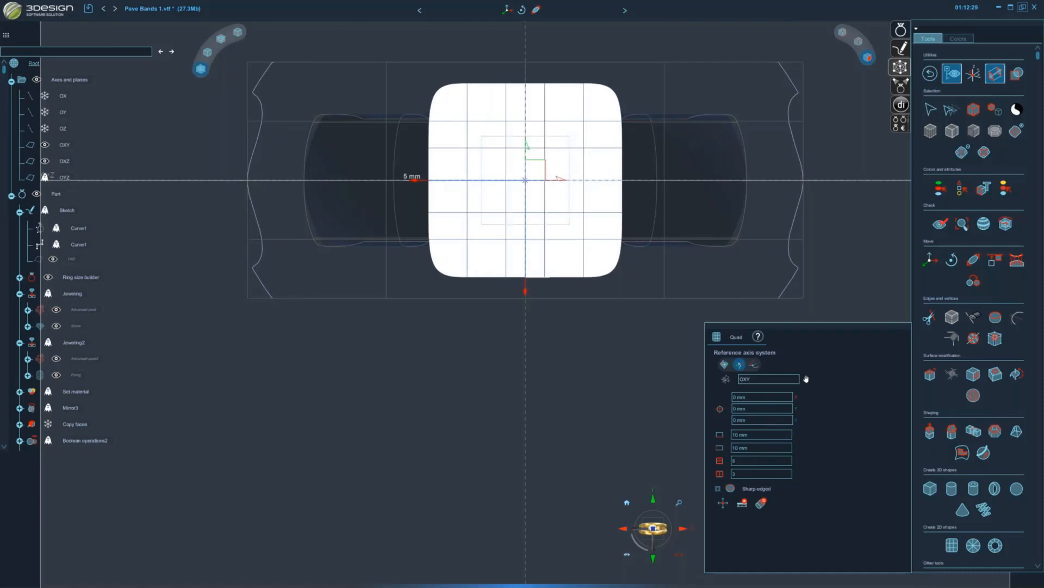
double_click(748, 473)
scroll(749, 473, up, 2)
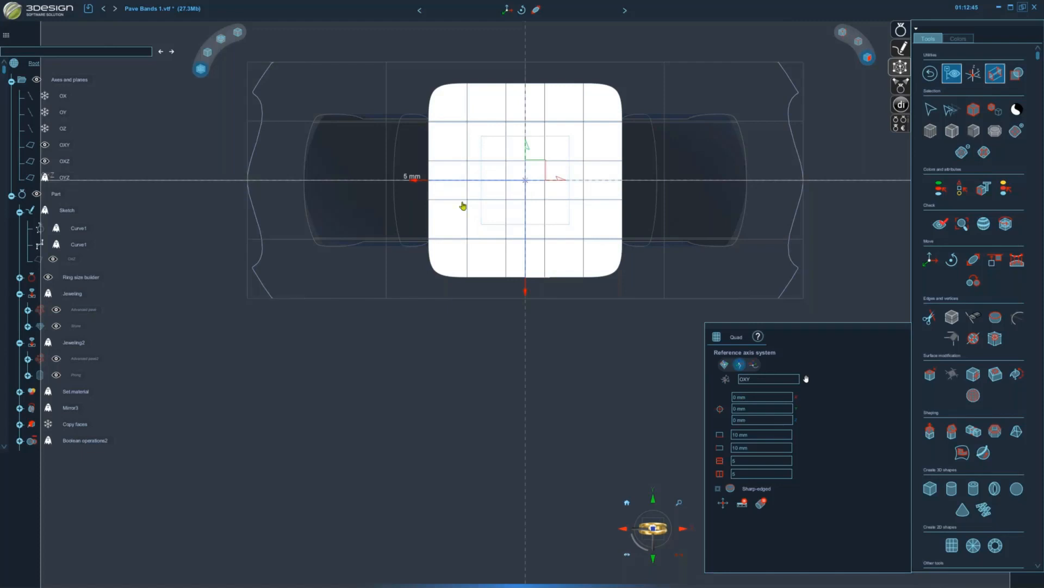
drag(414, 186, 250, 174)
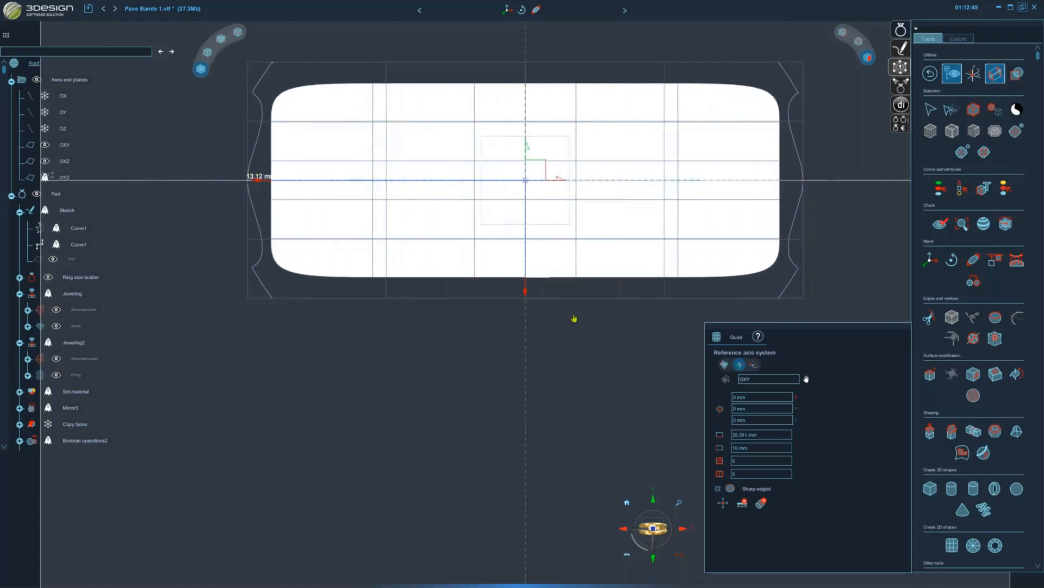
drag(525, 291, 514, 251)
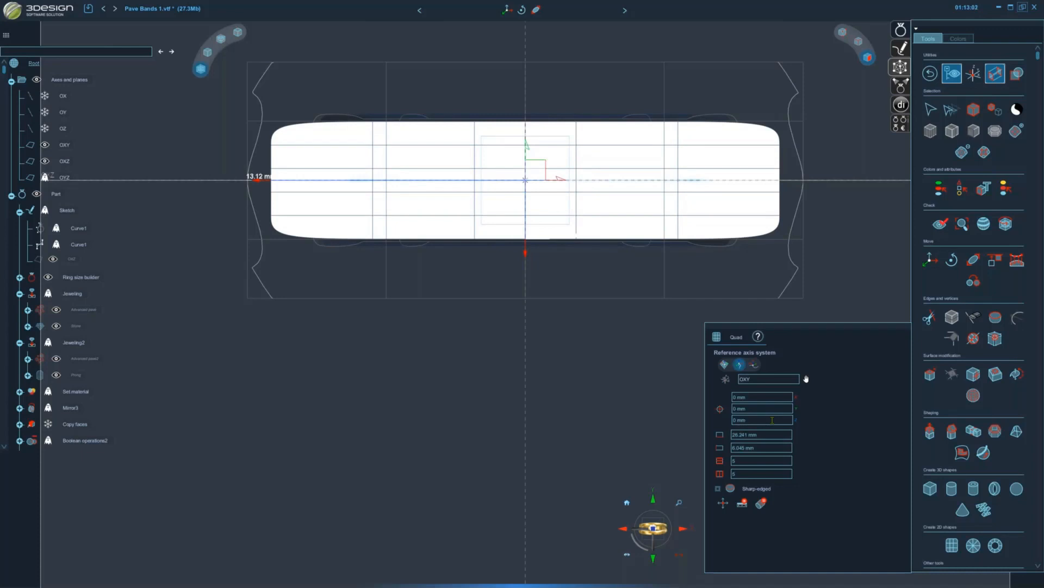
- Set the quad's divisions to 13 along its length and 4 across its width
middle_drag(530, 231, 525, 277)
double_click(746, 473)
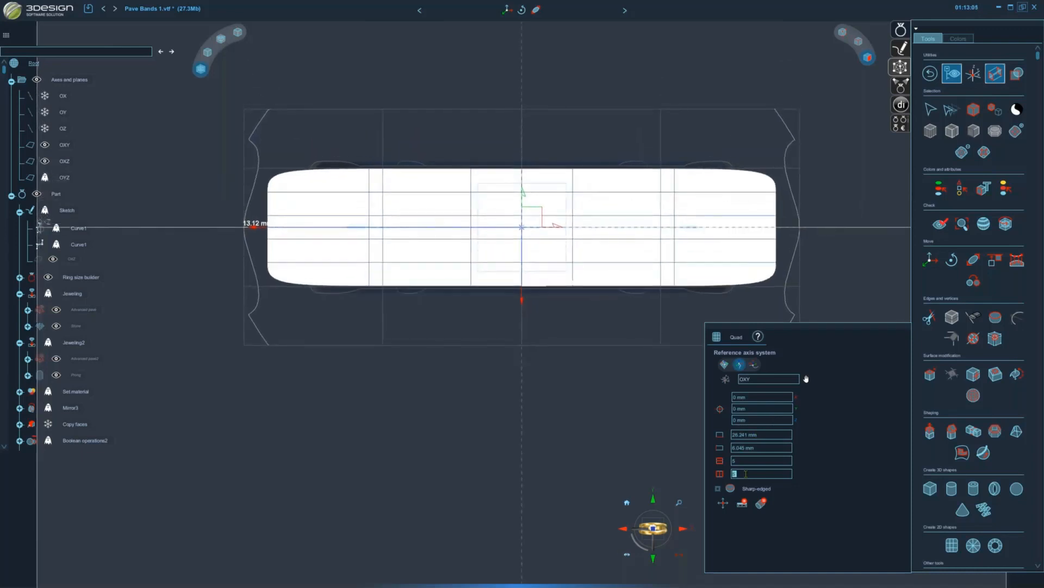
text(6)
double_click(744, 459)
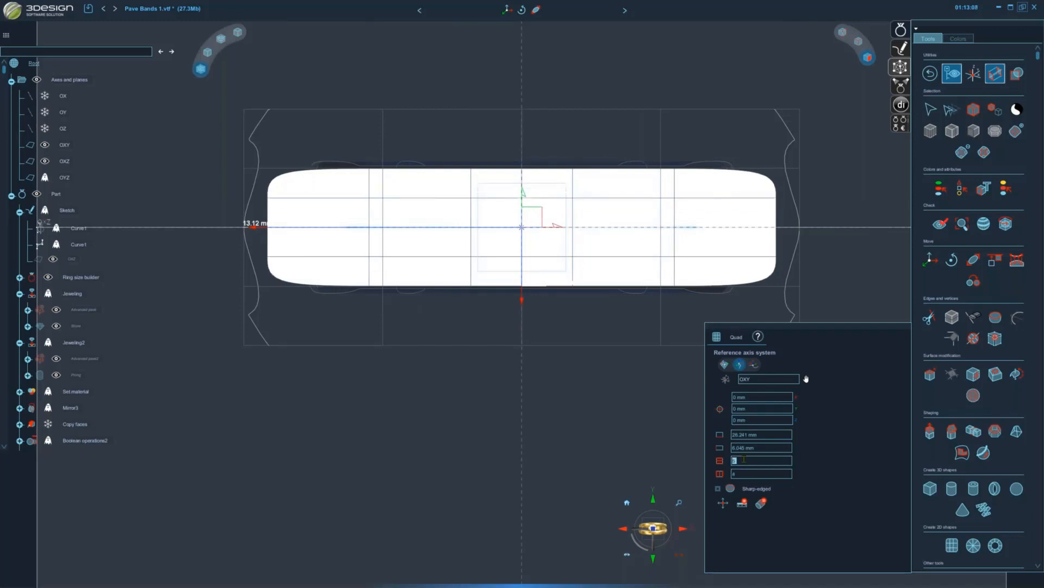
text(7)
key(BackSpace)
text(8)
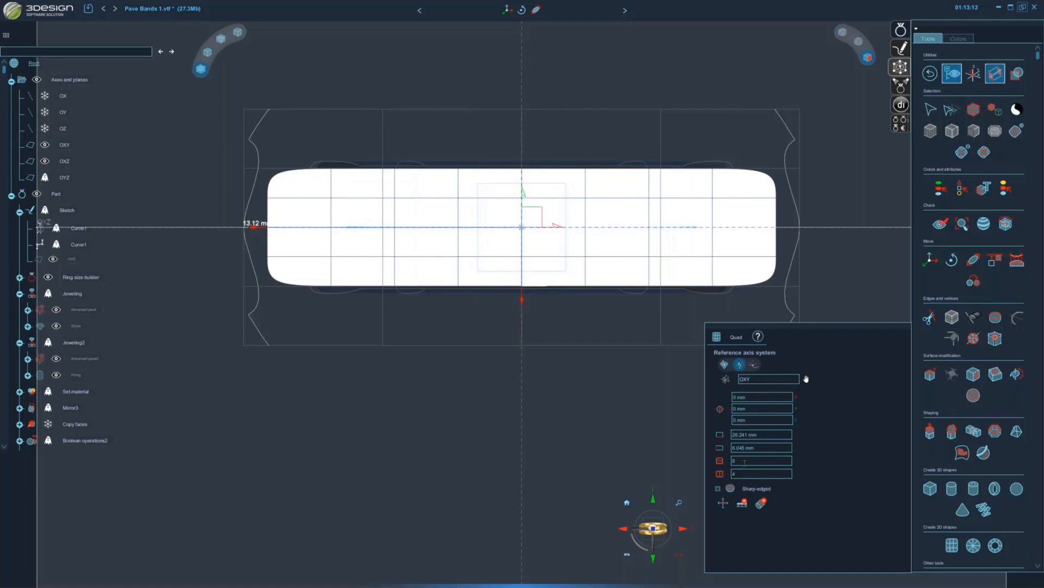
key(BackSpace)
text(10)
scroll(741, 463, up, 2)
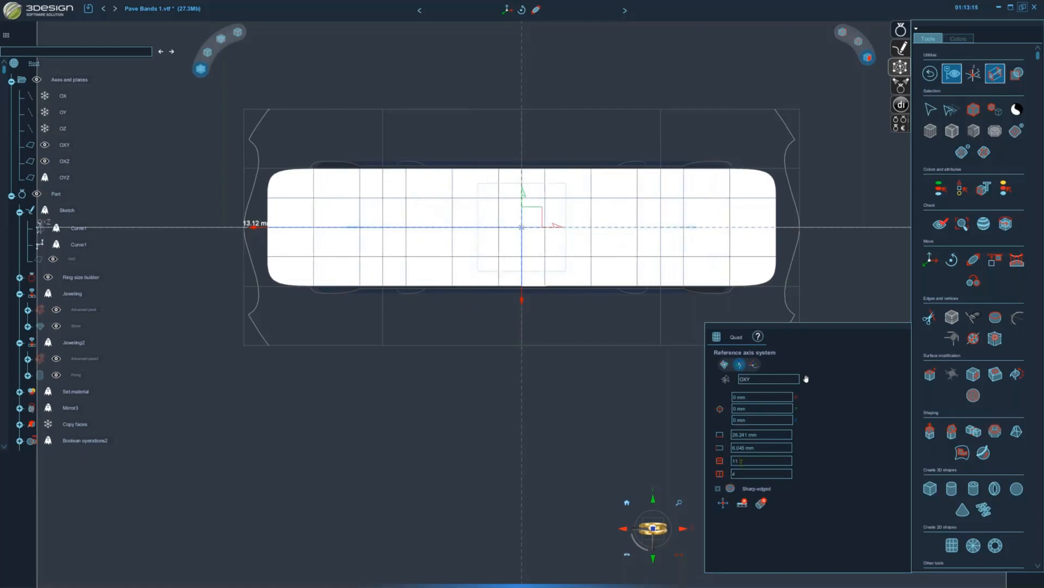
scroll(739, 461, up, 1)
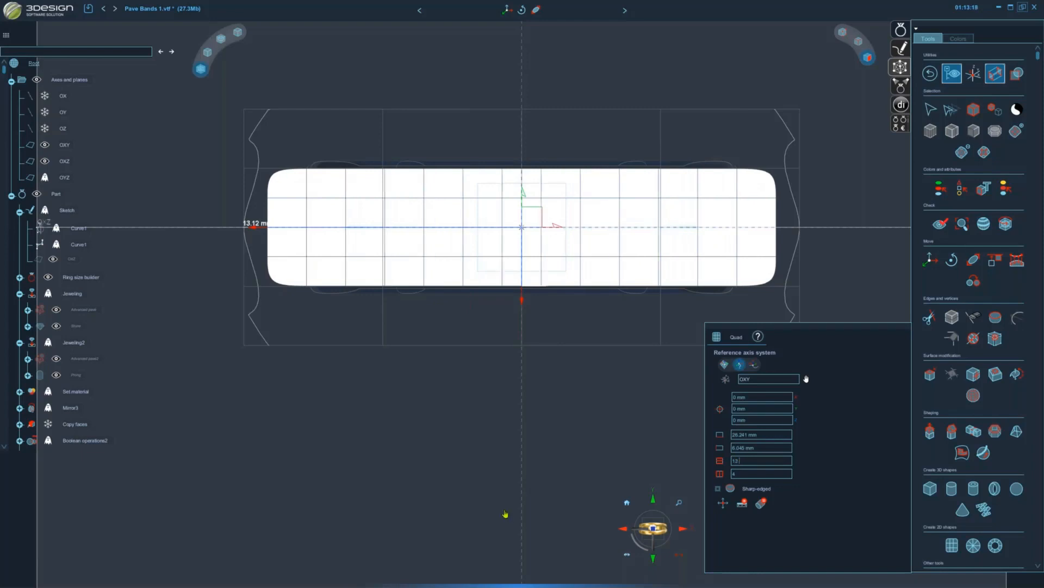
- Scale the quad's four corner vertices inward about the centre to round off both ends
click(842, 33)
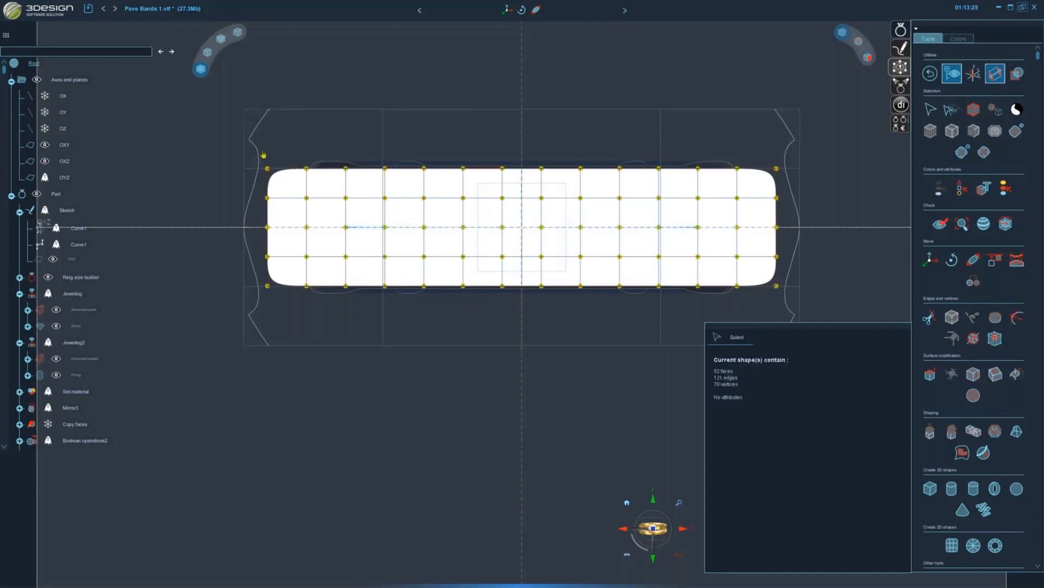
click(267, 168)
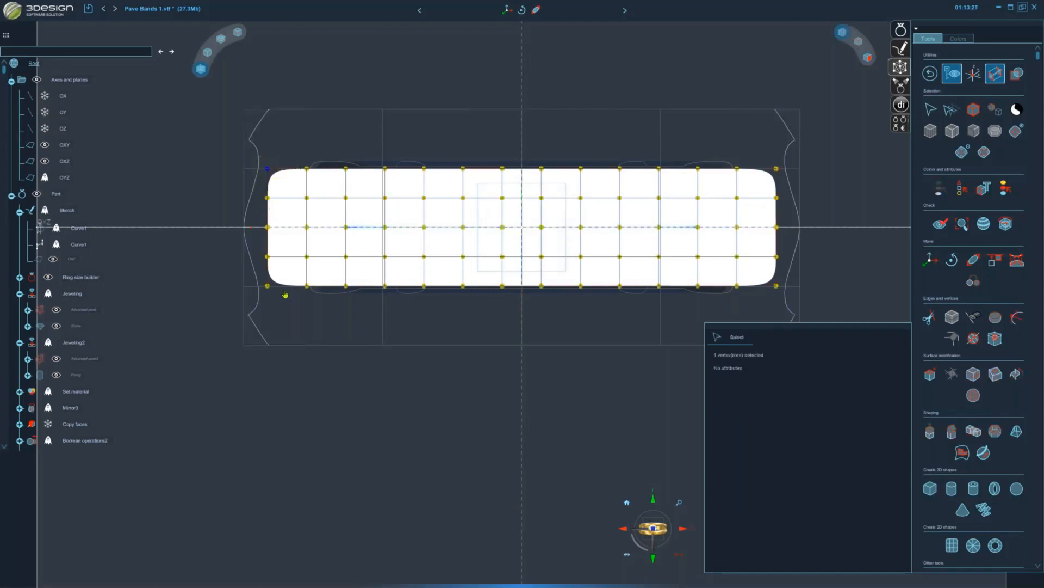
shift+click(266, 285)
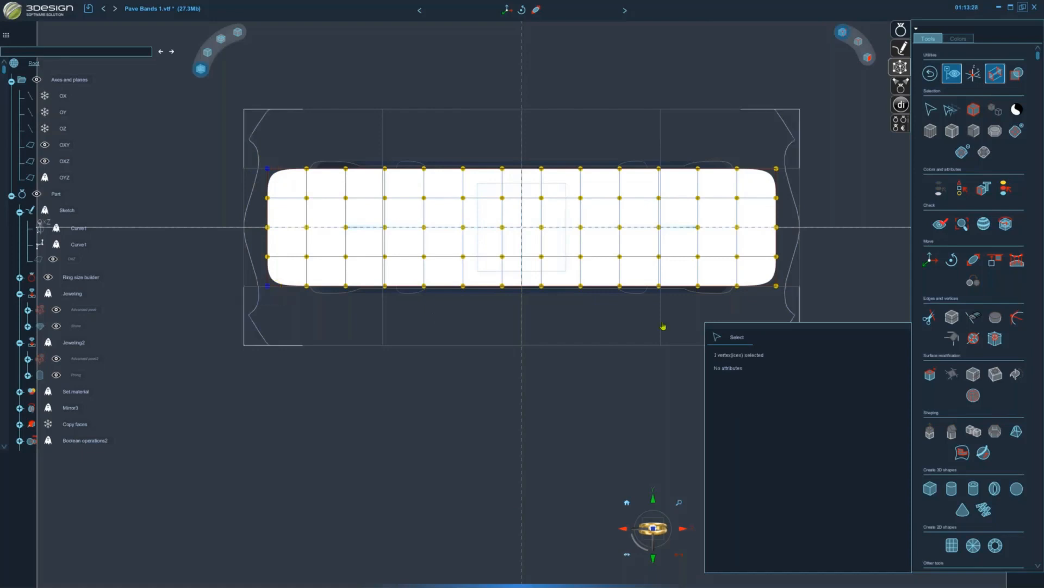
shift+click(777, 286)
shift+click(776, 169)
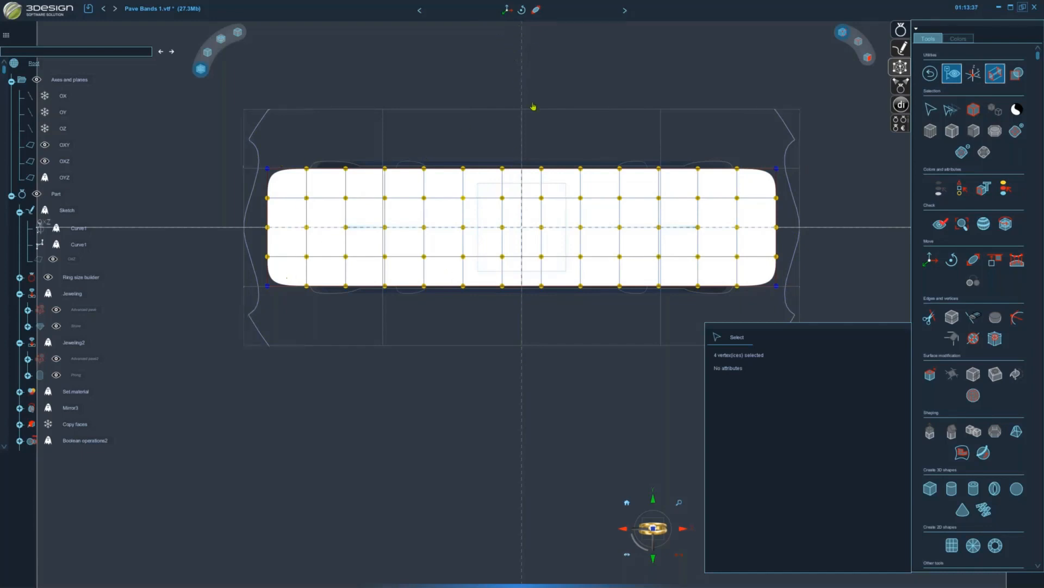
click(524, 11)
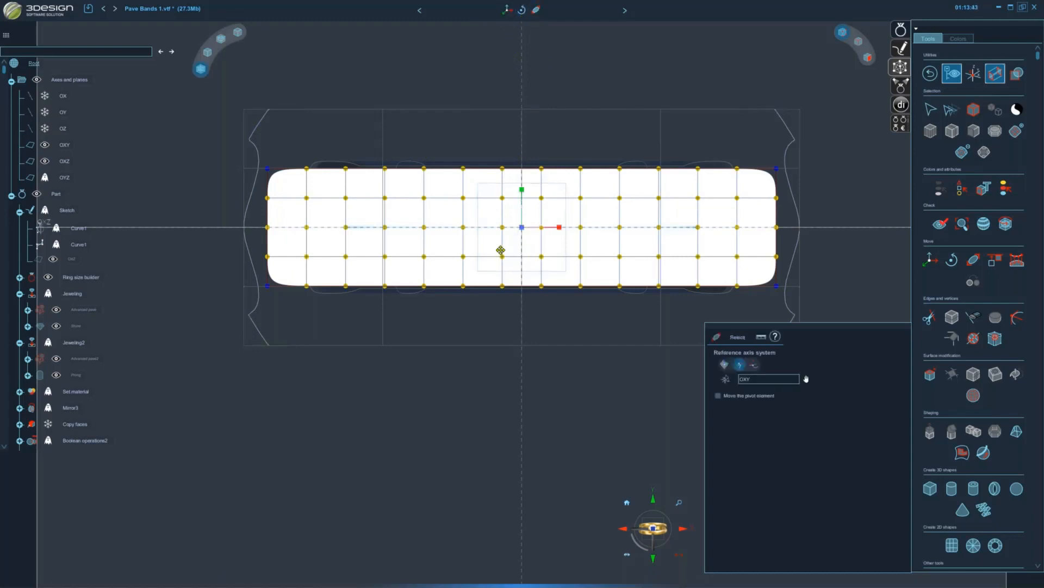
drag(500, 250, 501, 250)
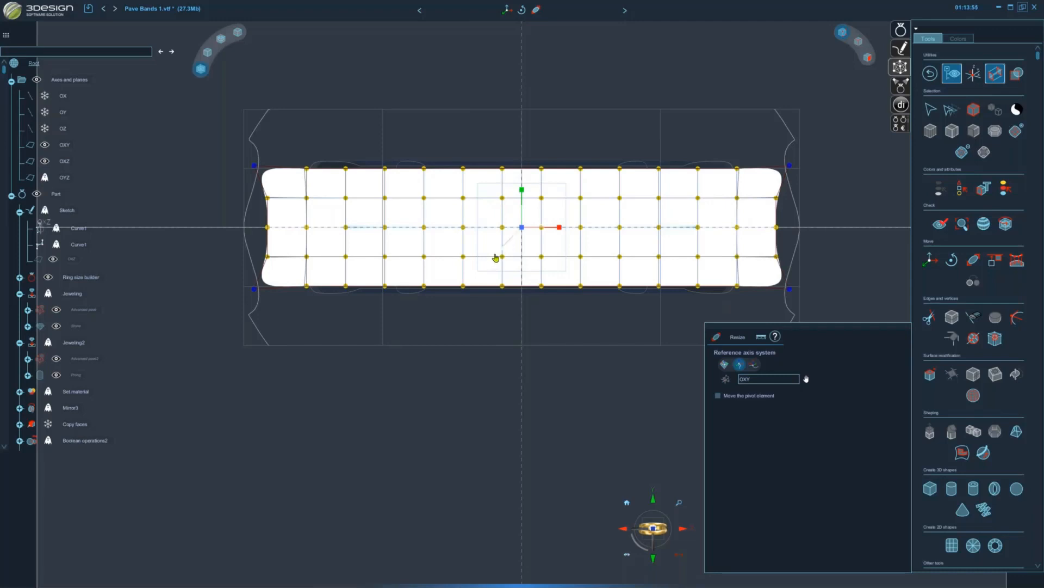
click(519, 264)
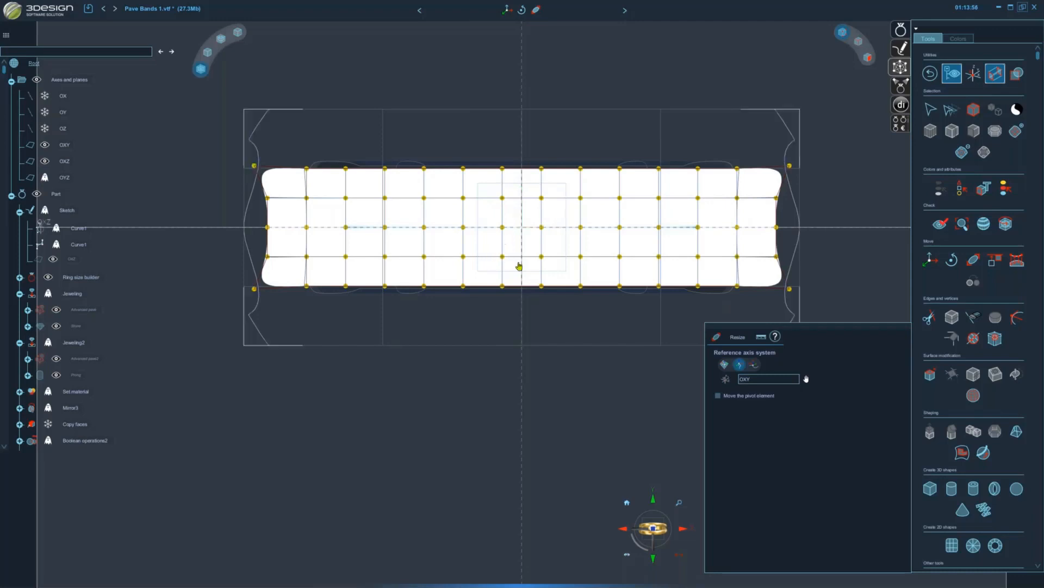
click(108, 10)
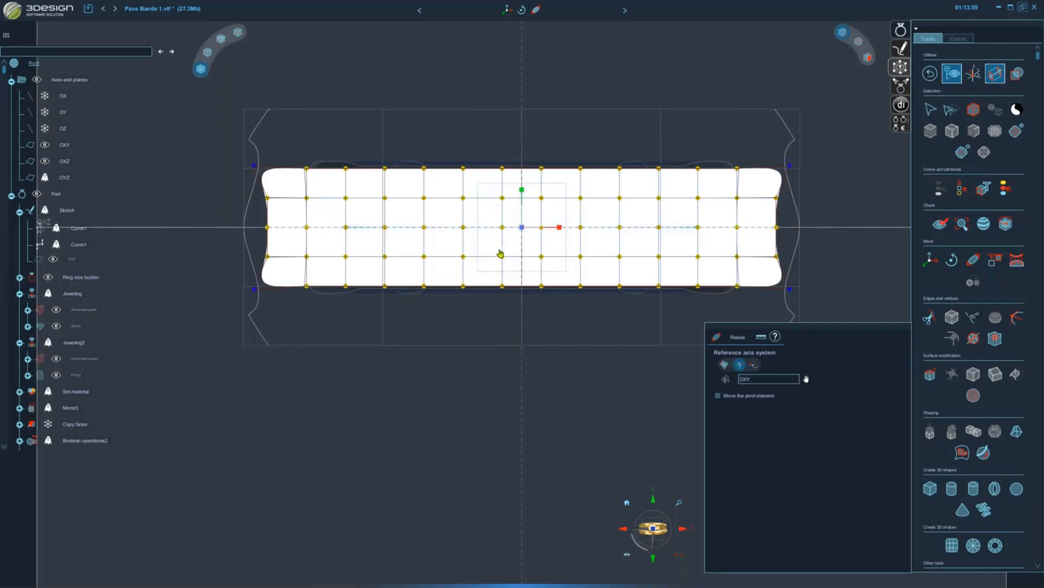
drag(499, 248, 504, 244)
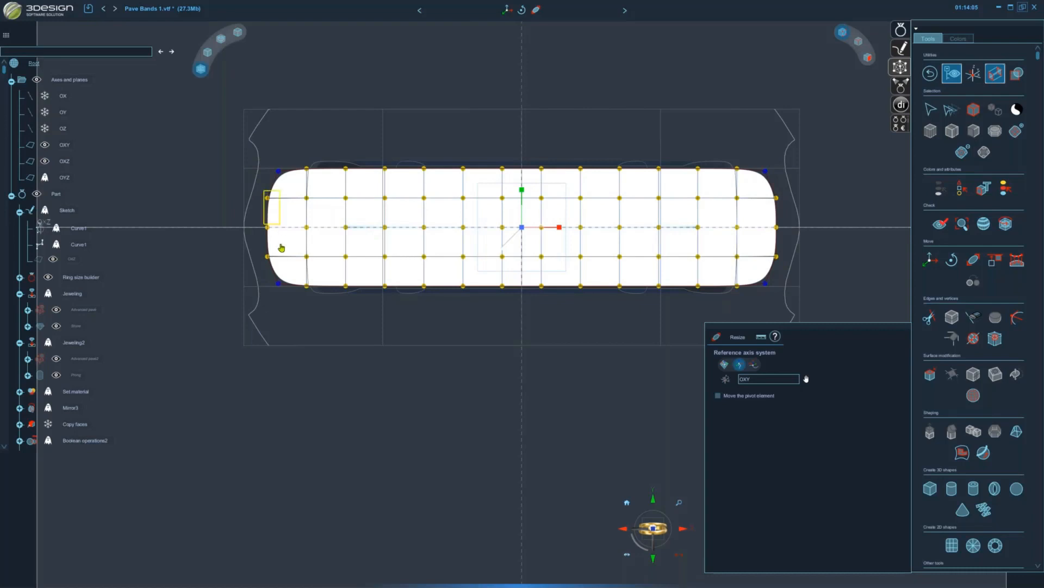
- Scale the three inner vertices on both short ends of the quad outward from the centre
click(267, 256)
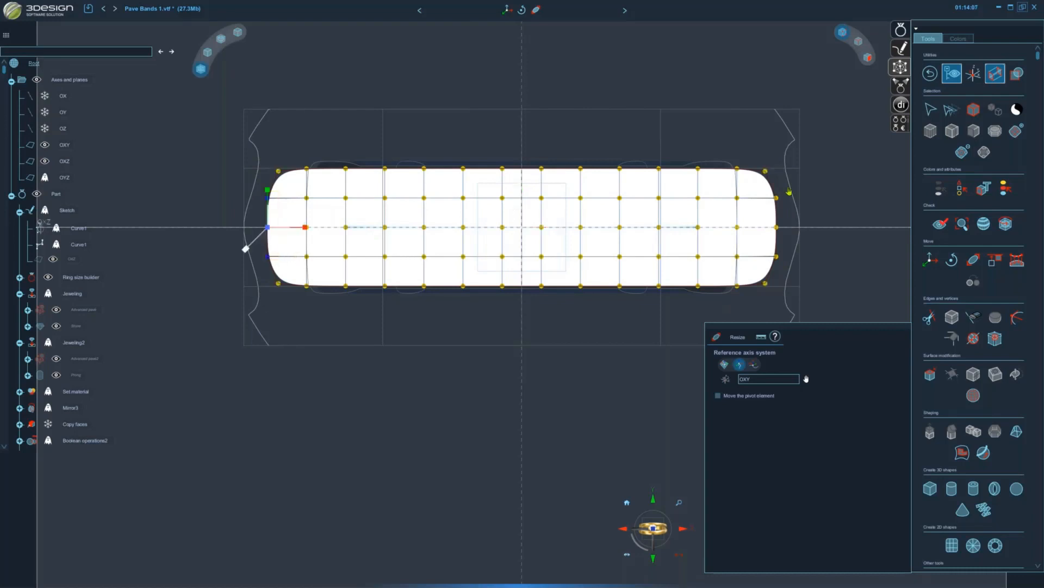
drag(787, 190, 769, 264)
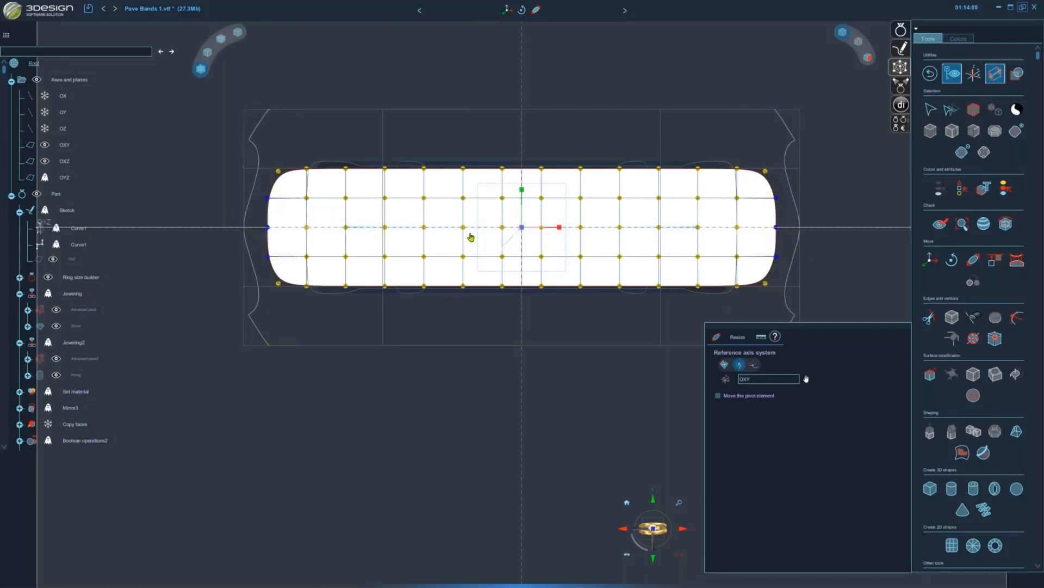
drag(506, 248, 506, 247)
drag(506, 249, 504, 248)
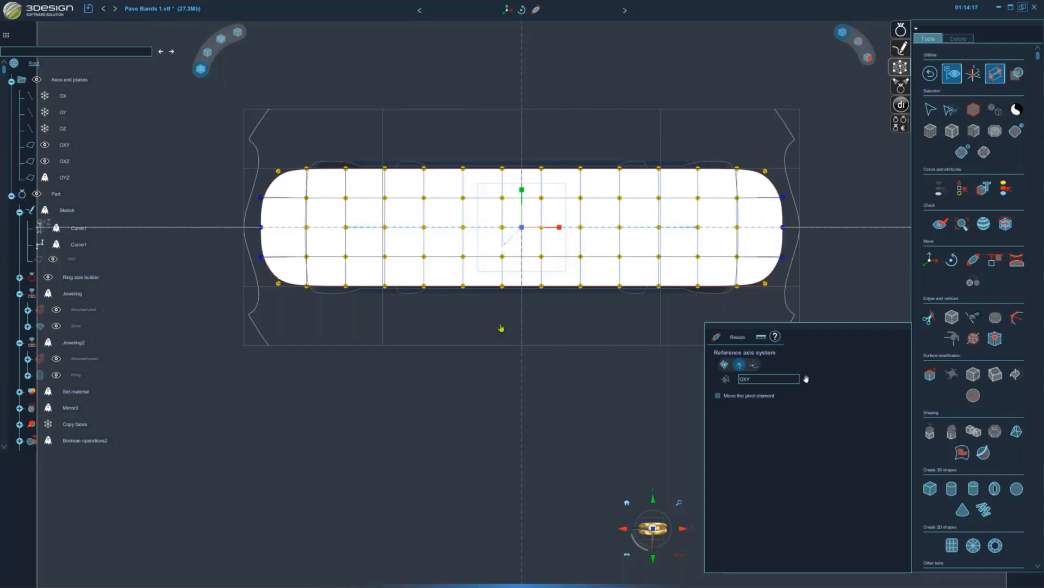
- Scale the middle vertex of each short end slightly outward so both ends of the quad curve evenly
click(261, 227)
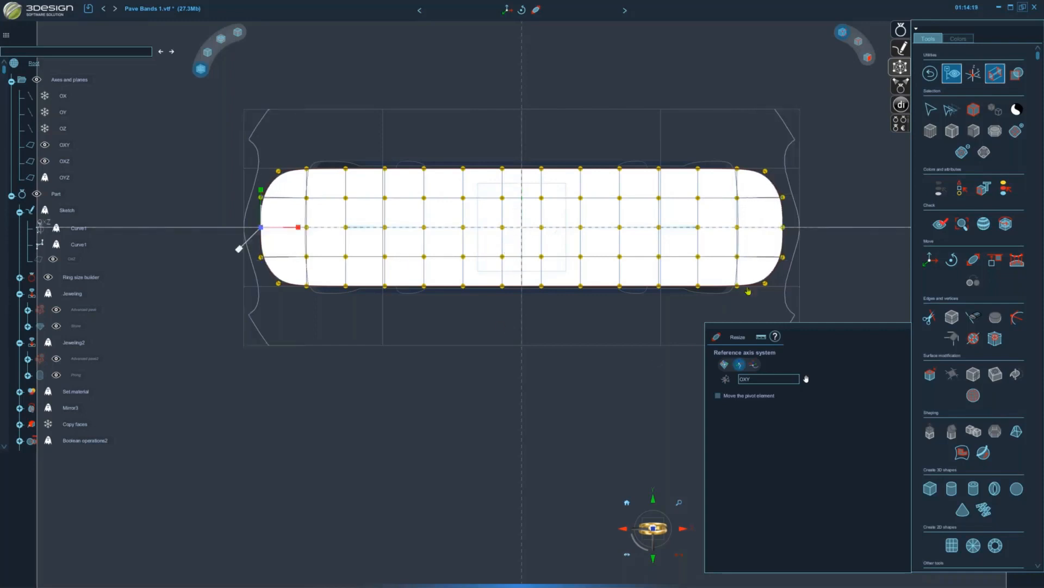
ctrl+click(783, 227)
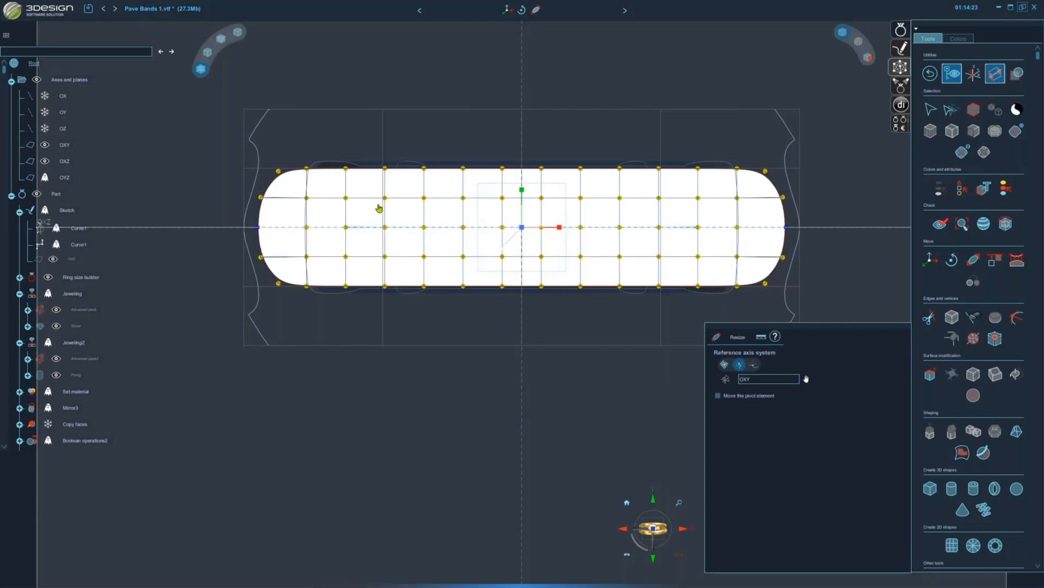
scroll(503, 294, down, 3)
middle_drag(503, 295, 313, 367)
scroll(540, 328, up, 3)
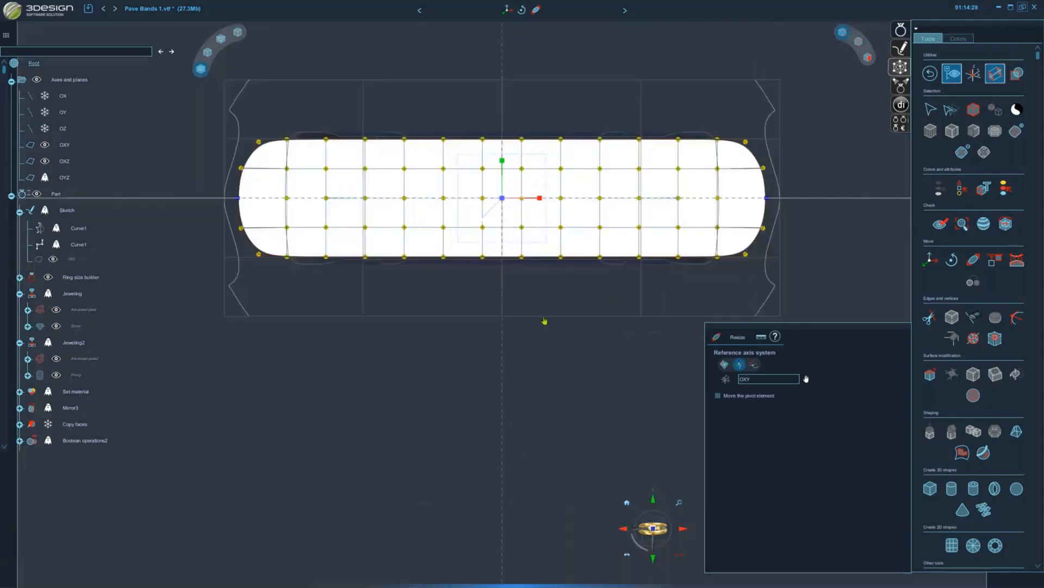
mouse_move(569, 333)
middle_down()
mouse_move(548, 322)
mouse_move(624, 109)
mouse_move(549, 294)
mouse_move(594, 351)
mouse_move(549, 337)
middle_up()
- Select all faces of the rounded quad strip and apply a Shell with a thickness of 0.15 mm
click(872, 61)
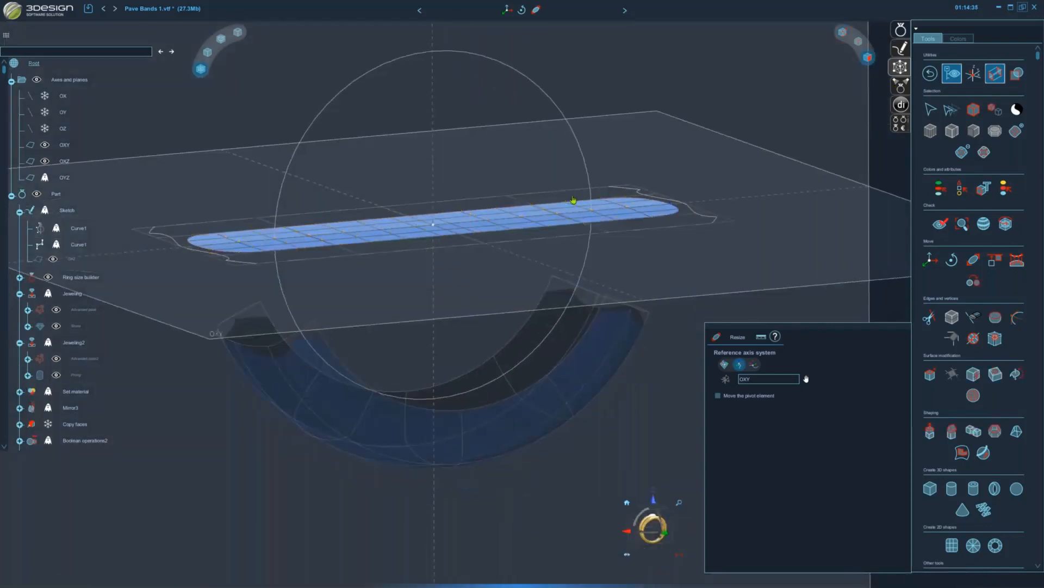
click(424, 229)
middle_drag(424, 229, 571, 328)
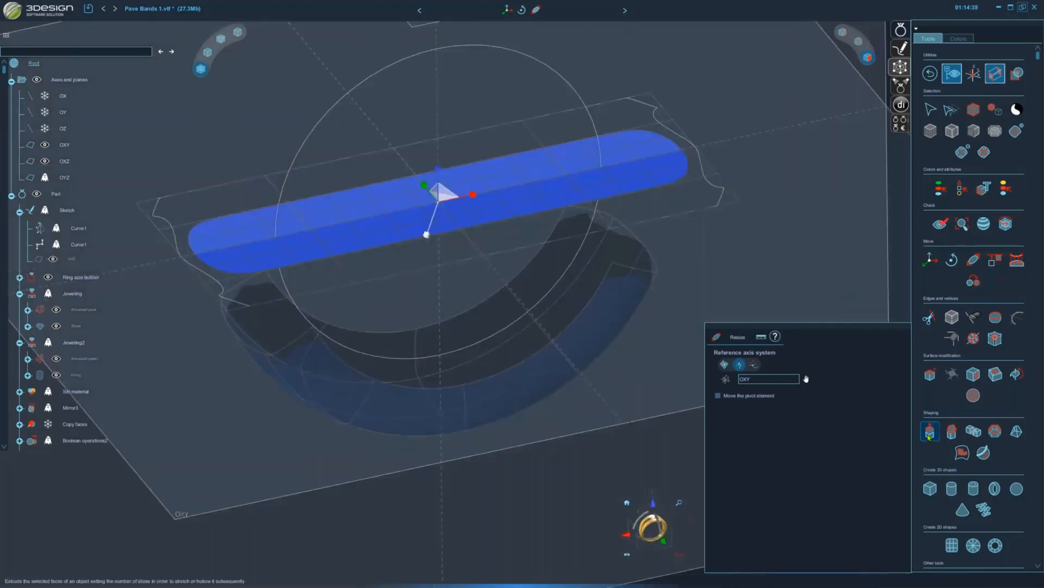
click(995, 430)
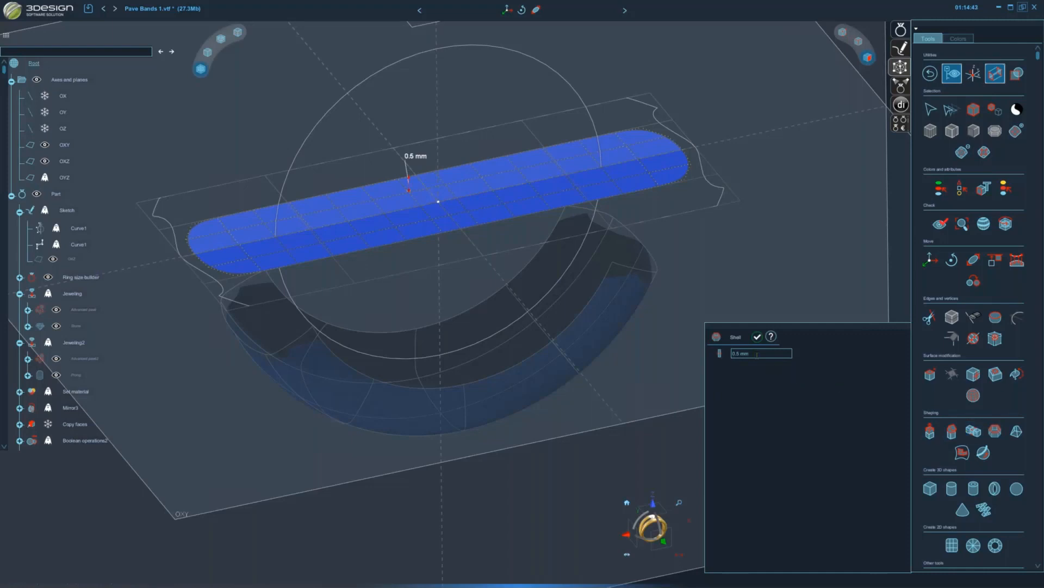
double_click(757, 355)
key(BackSpace)
text(.15)
key(Return)
click(757, 337)
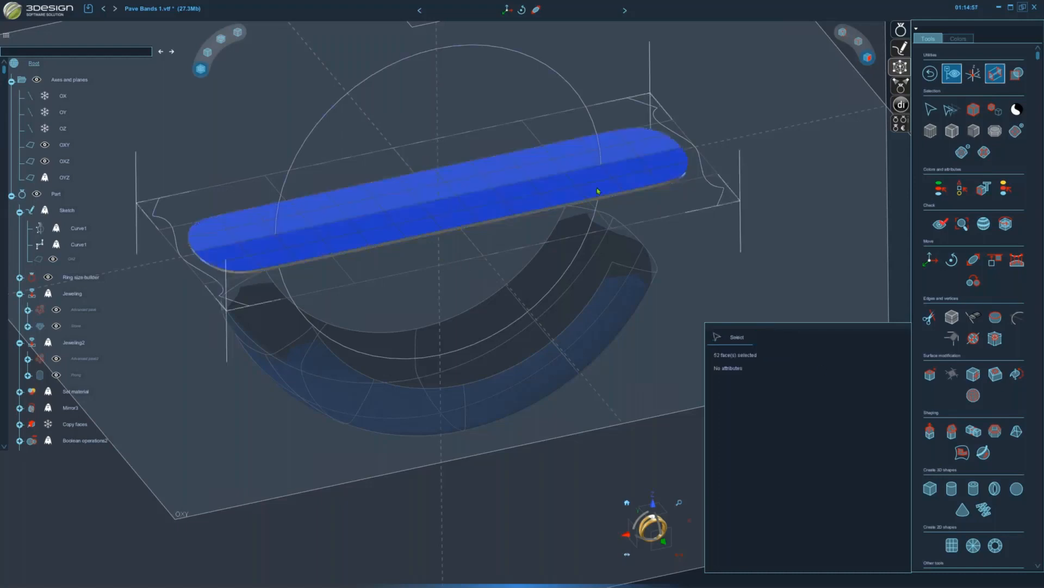
- Select all underside faces of the rounded strip with Face loop and extrude them slightly downward together
middle_drag(599, 190, 459, 268)
click(406, 267)
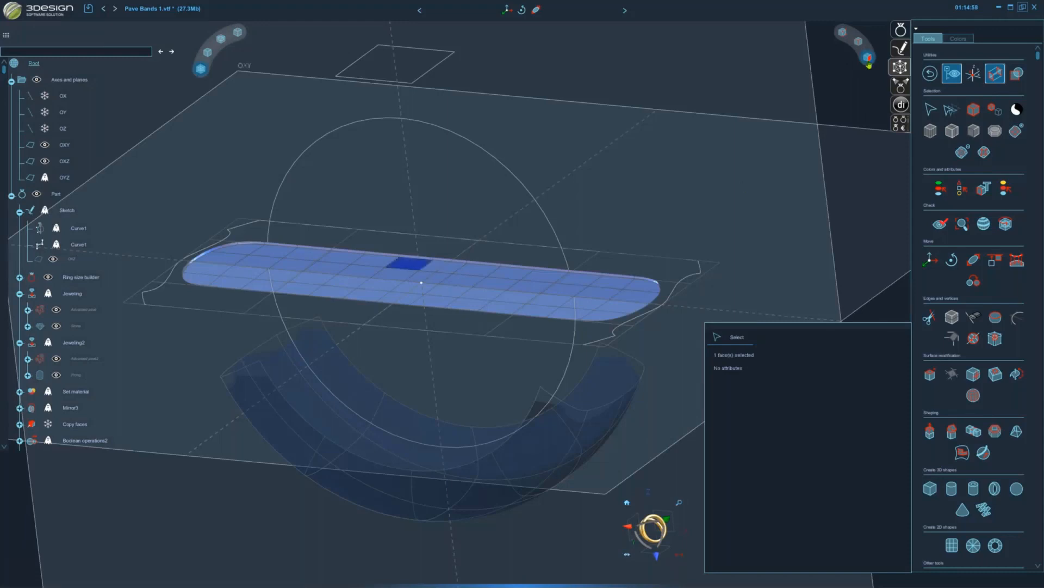
click(962, 151)
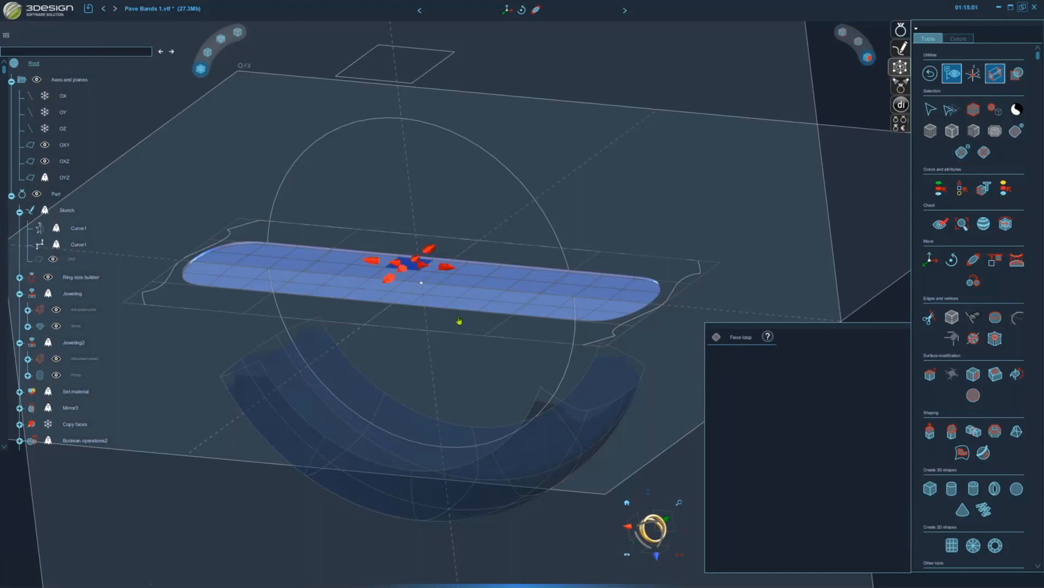
click(372, 261)
click(372, 261)
click(372, 261)
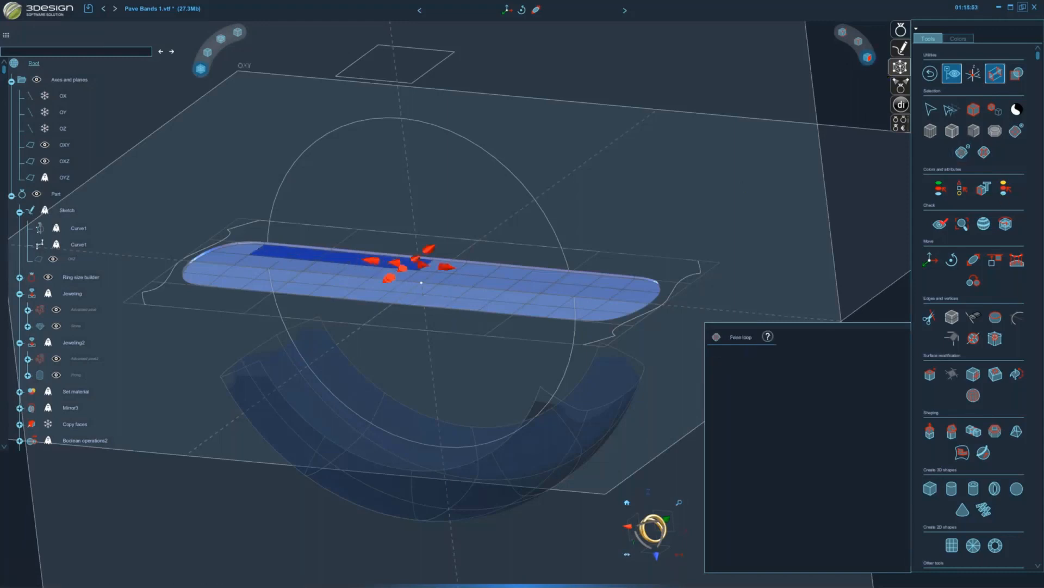
click(372, 260)
click(446, 267)
click(446, 267)
click(446, 266)
click(446, 267)
click(447, 267)
click(446, 267)
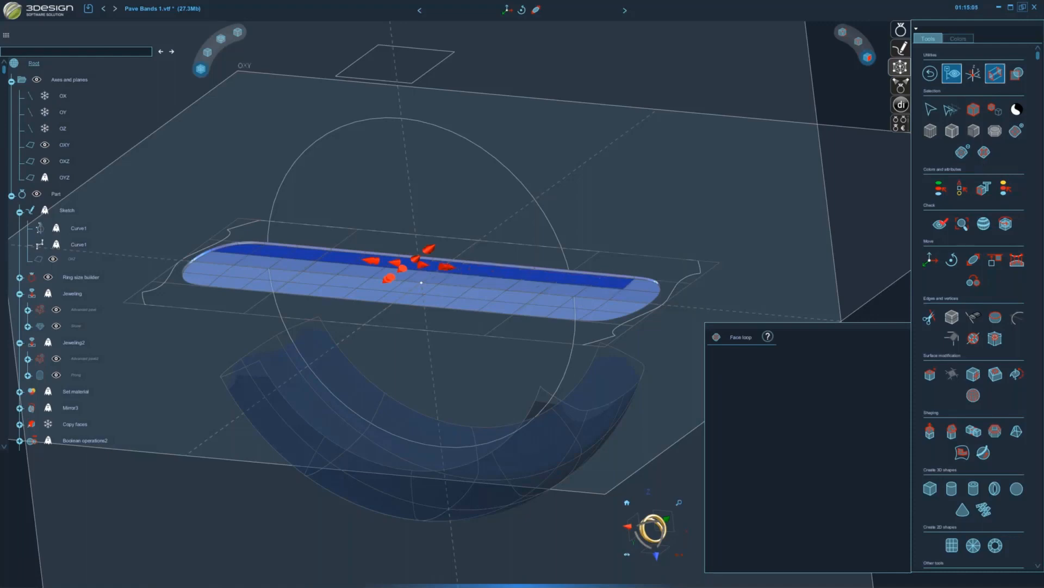
click(446, 266)
click(389, 278)
click(389, 278)
click(389, 278)
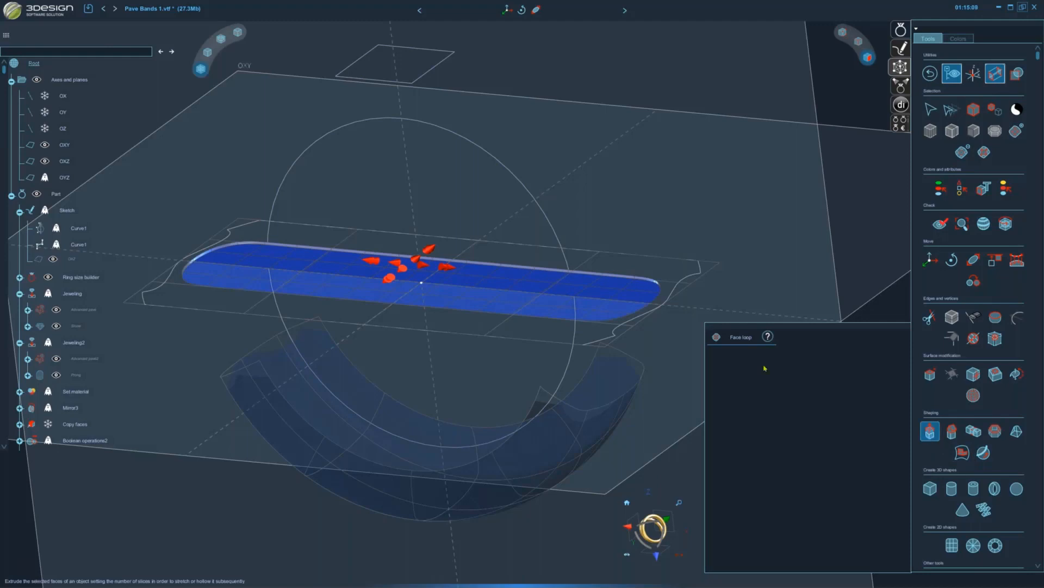
click(930, 431)
drag(427, 316, 428, 321)
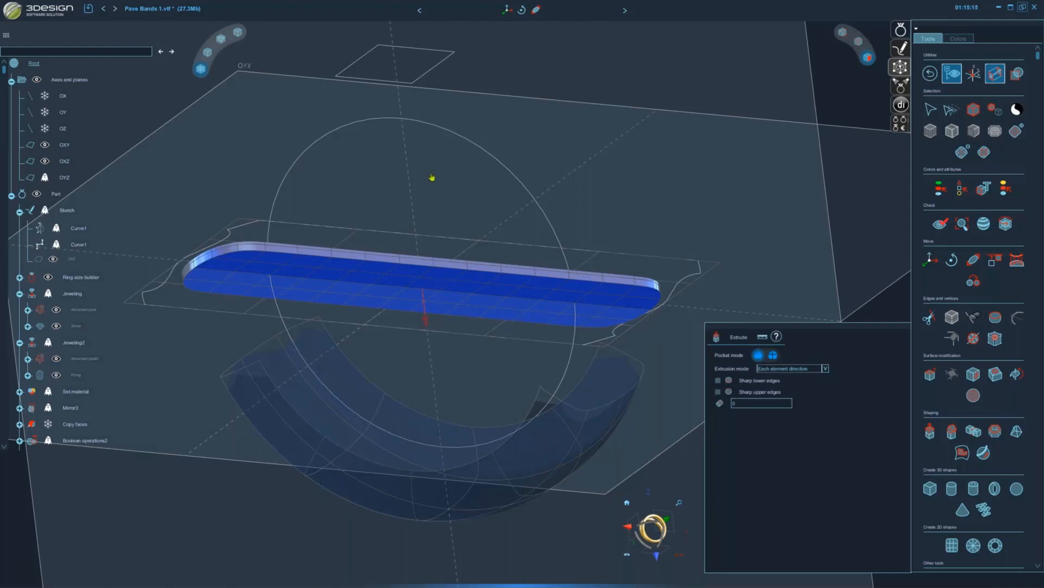
- Select all upper faces of the strip with Face loop and extrude each face upward separately to form a grid of raised bumps
middle_drag(431, 177, 484, 287)
click(670, 213)
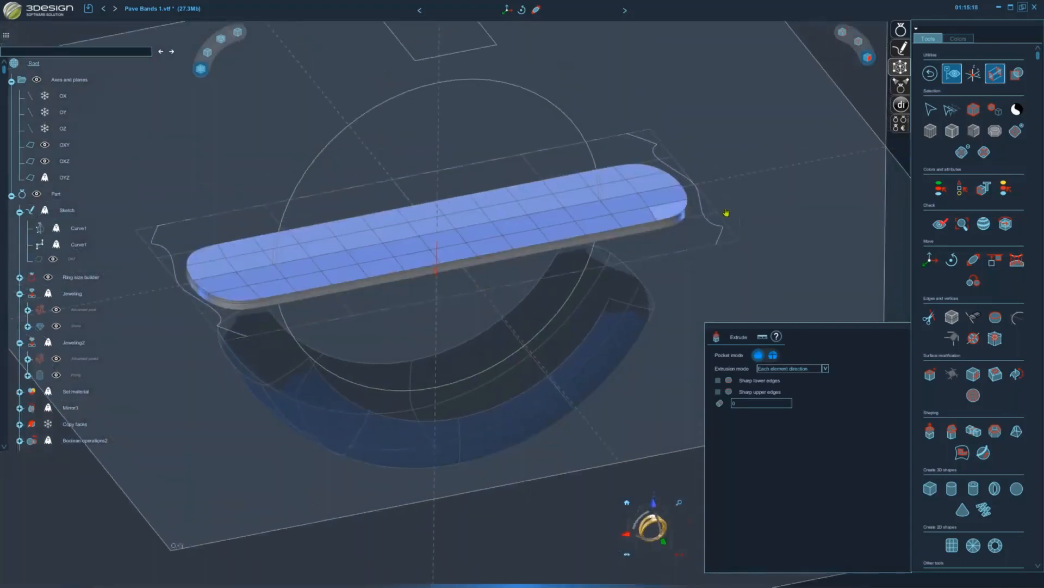
click(995, 130)
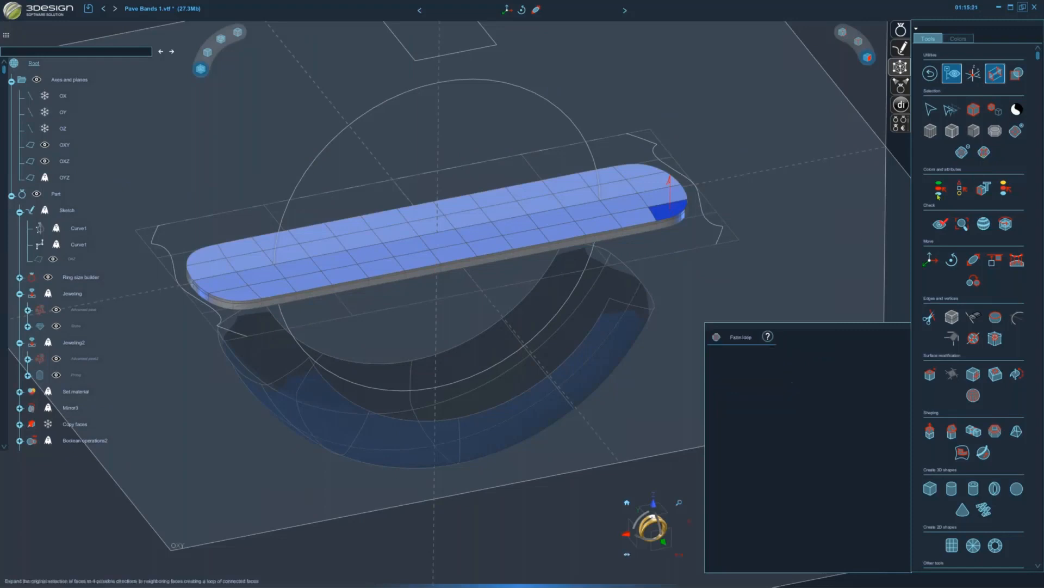
click(669, 206)
click(669, 207)
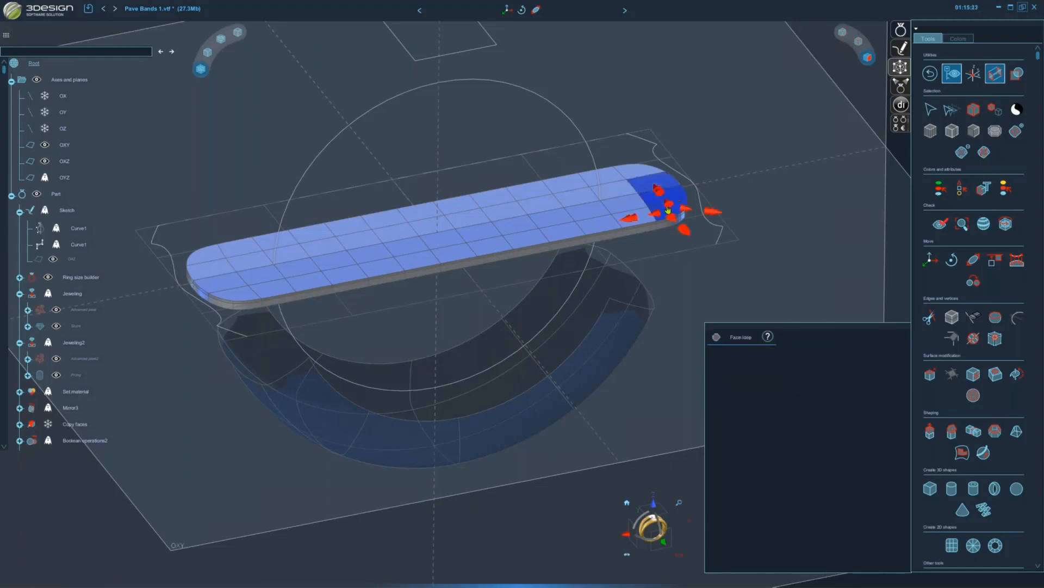
click(669, 207)
click(668, 208)
click(656, 213)
double_click(656, 214)
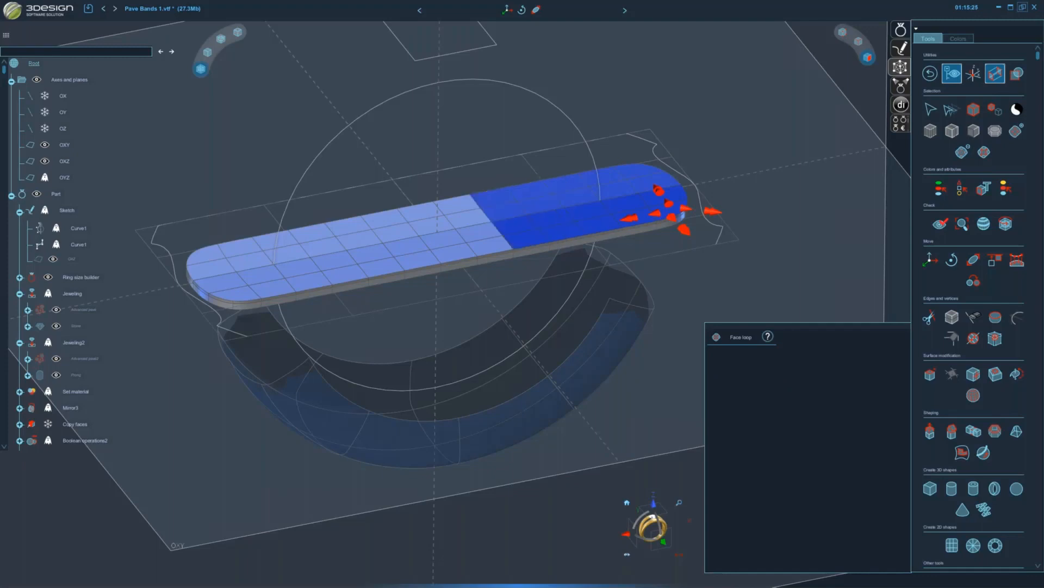
click(656, 214)
click(656, 213)
click(656, 213)
click(656, 213)
click(656, 214)
click(656, 213)
click(656, 213)
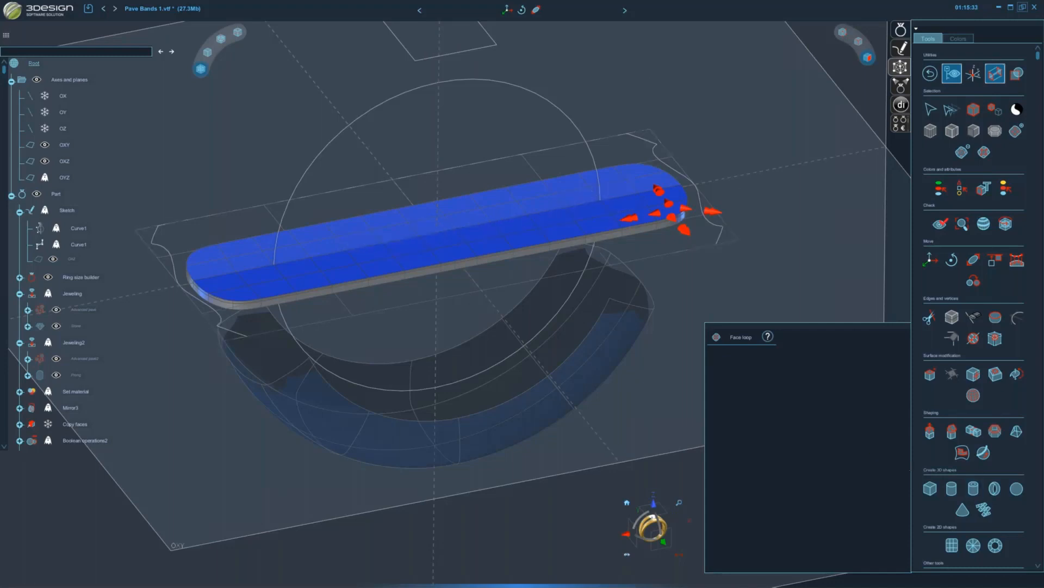
click(931, 431)
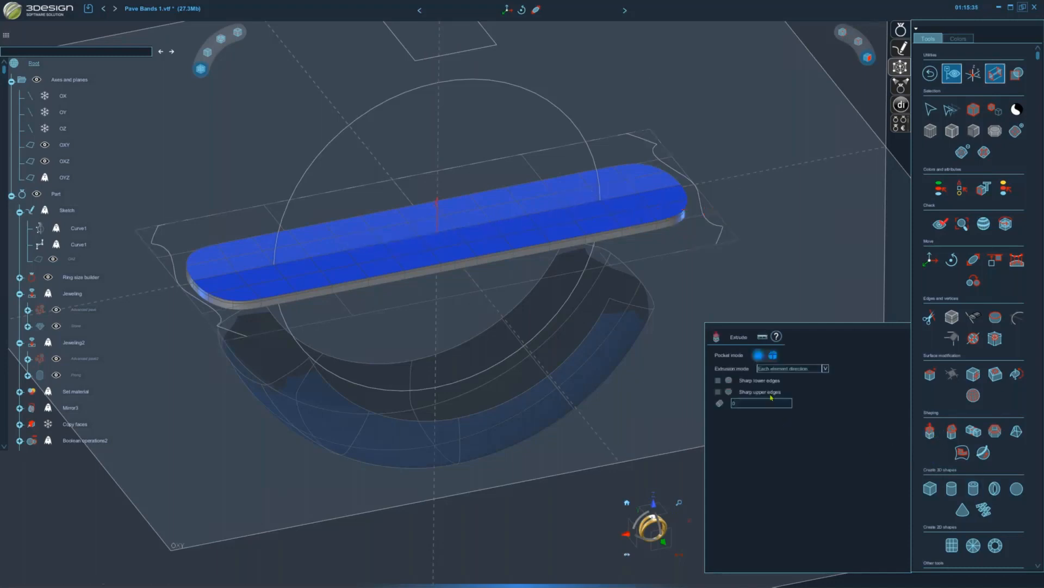
click(762, 356)
click(774, 358)
drag(437, 209, 436, 201)
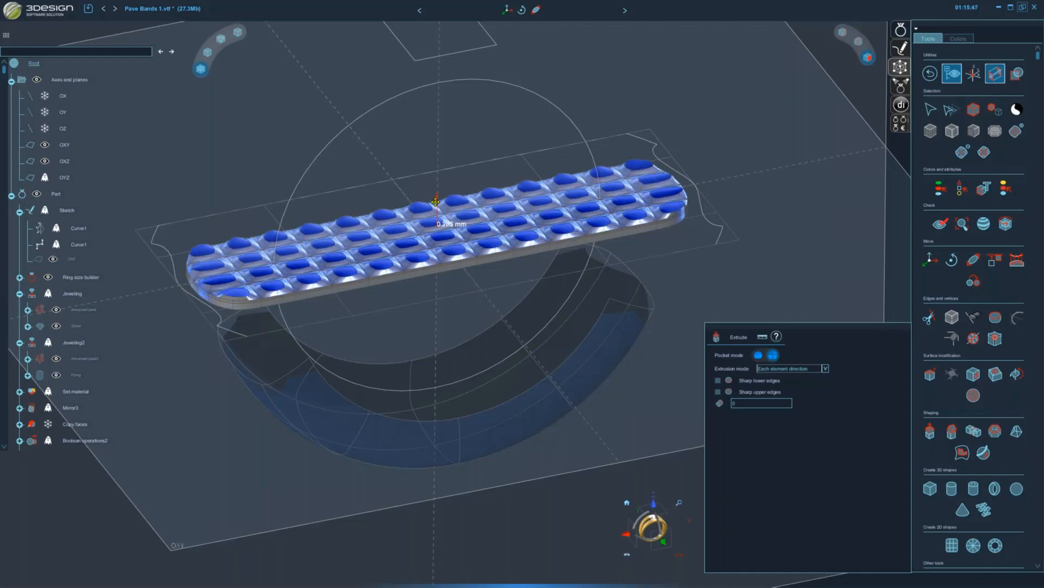
- Finish editing the bumpy strip and leave the modeling tools to return to the part level
middle_drag(435, 375, 391, 375)
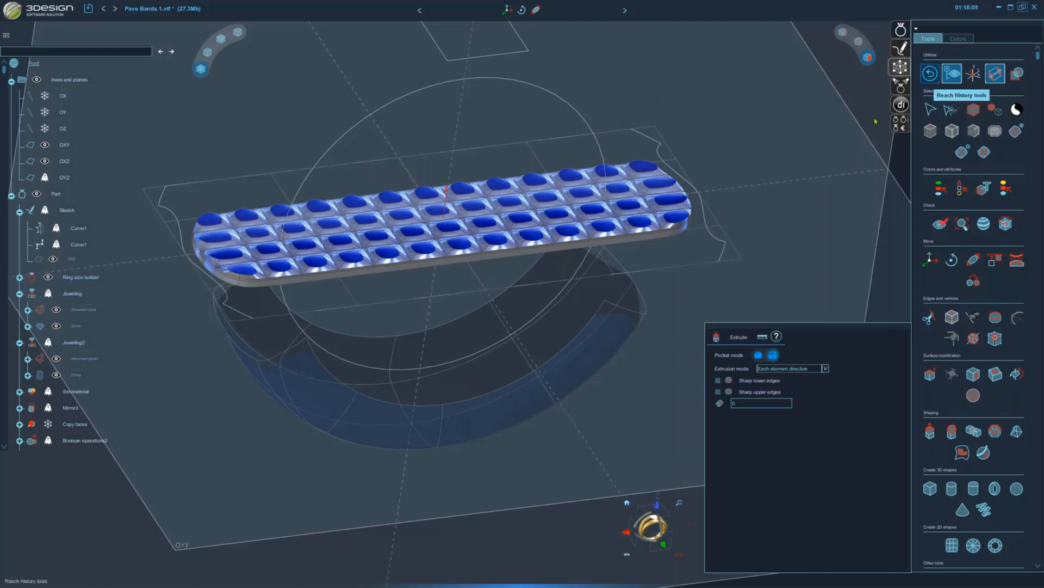
scroll(559, 283, up, 1)
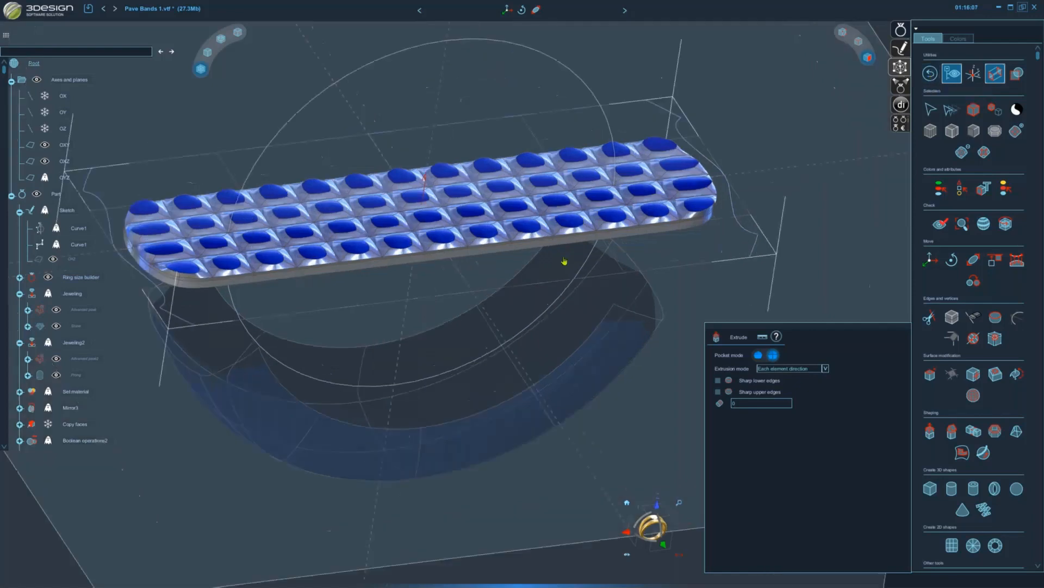
scroll(608, 224, down, 2)
click(931, 73)
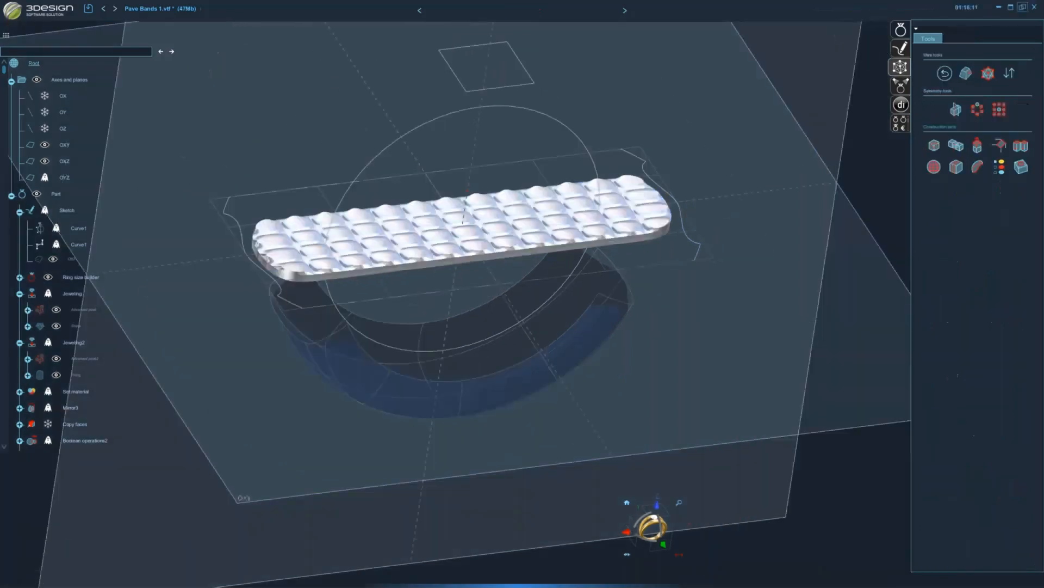
click(940, 74)
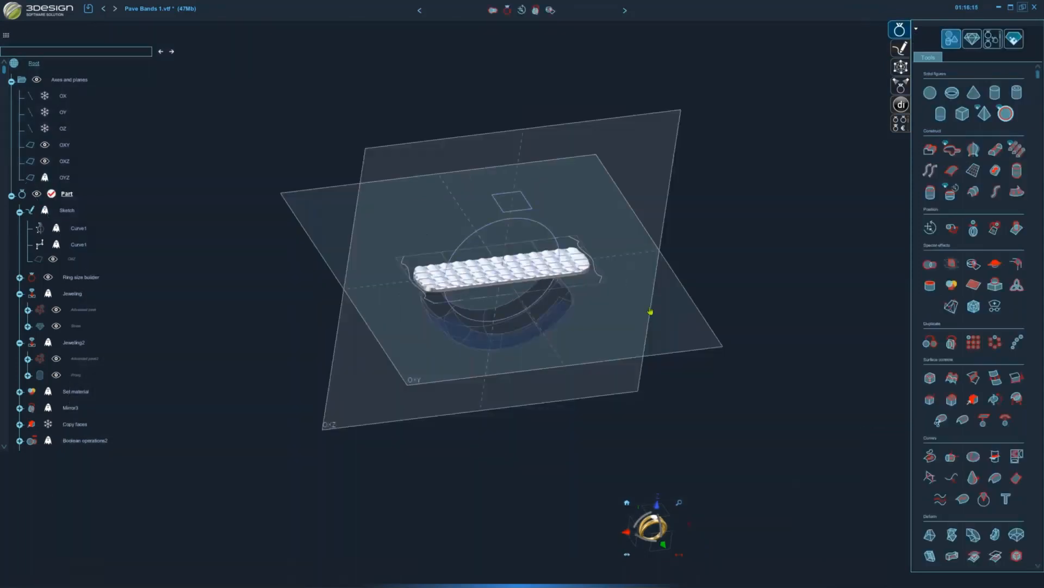
- Inspect the bump pattern and the thickness of the strip edge-on and from above
middle_drag(511, 332, 596, 291)
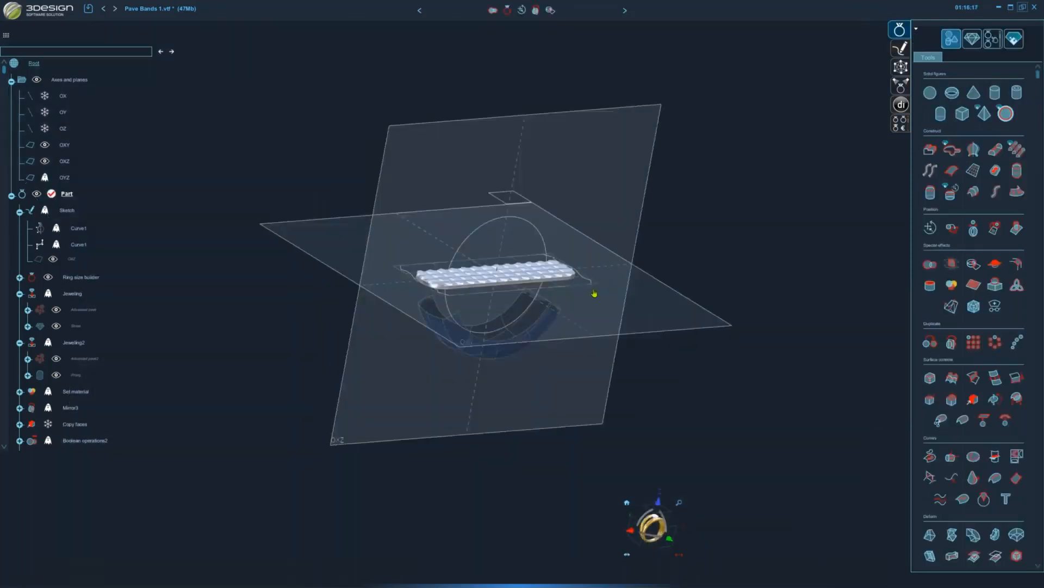
scroll(571, 326, up, 3)
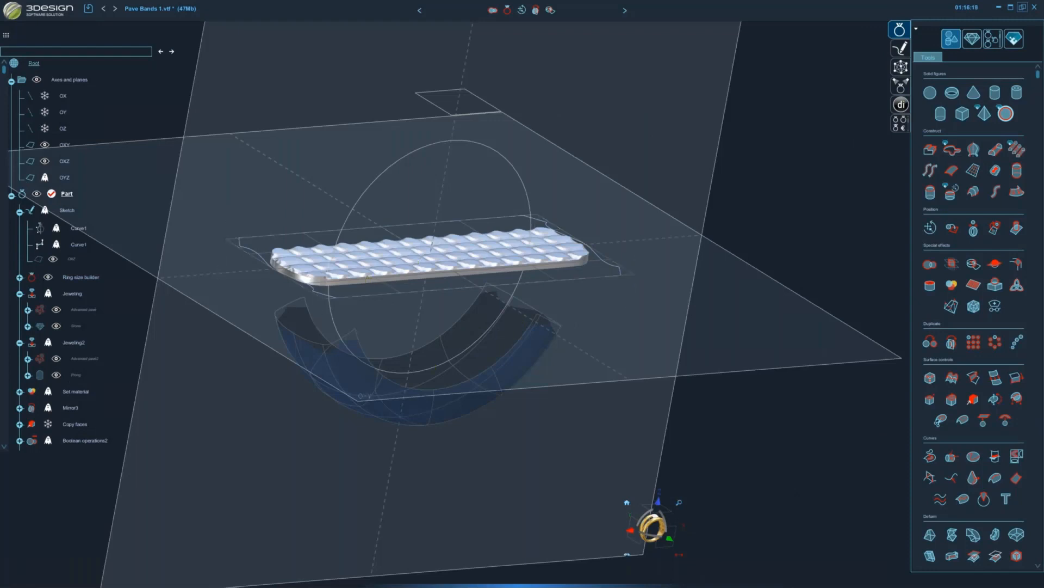
middle_drag(433, 366, 431, 286)
scroll(432, 286, up, 3)
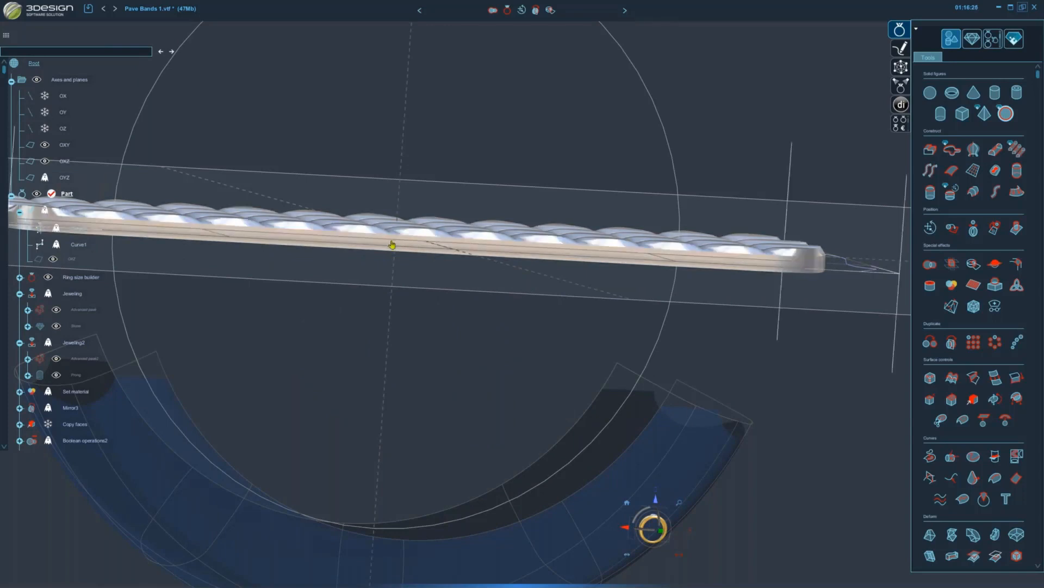
scroll(431, 191, down, 3)
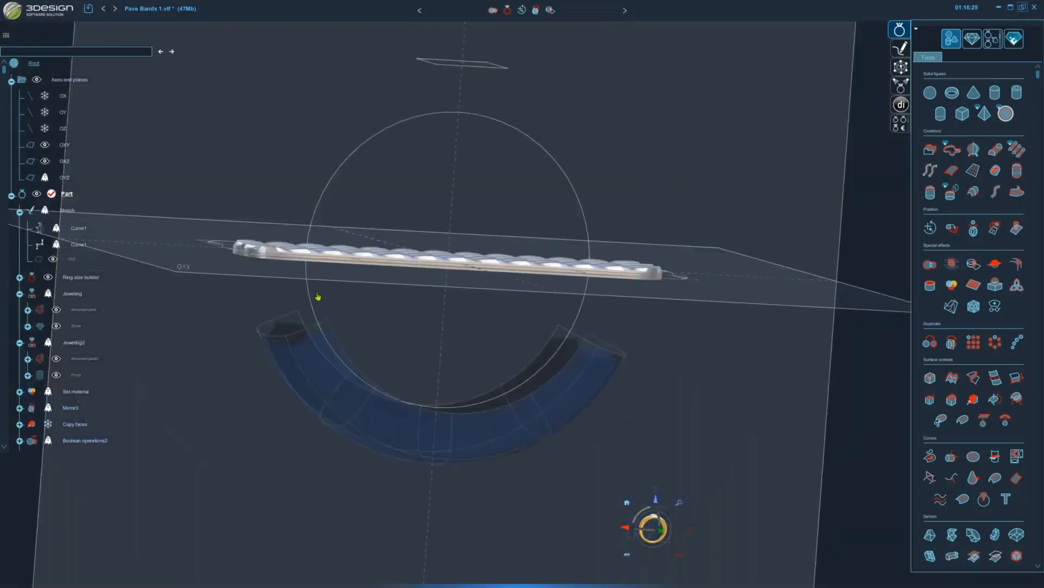
middle_drag(411, 247, 367, 452)
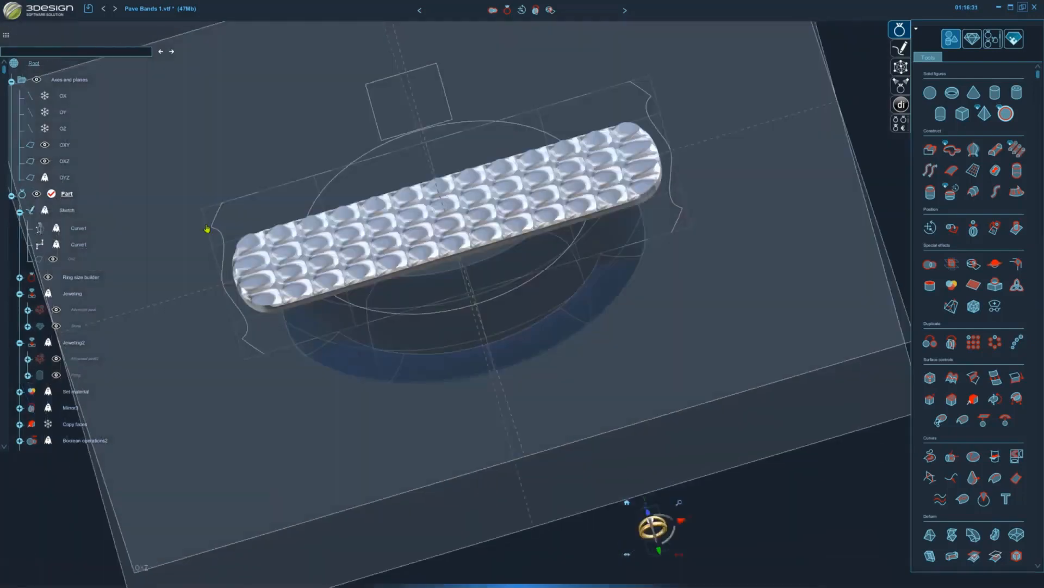
middle_drag(615, 311, 604, 157)
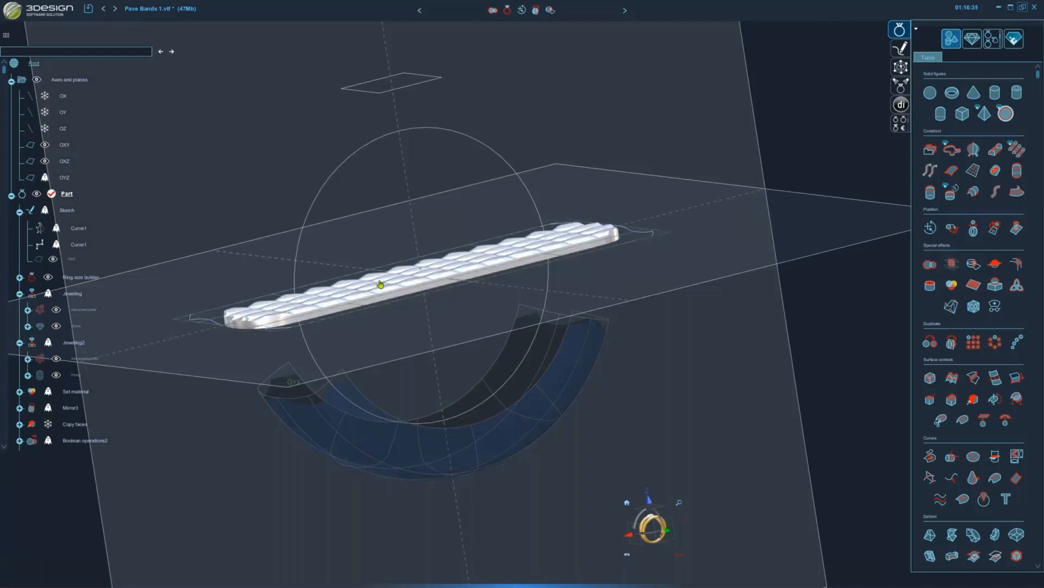
- Wrap the textured strip onto the lower ring face with UV wrap, using the Unwrap as reference
click(364, 297)
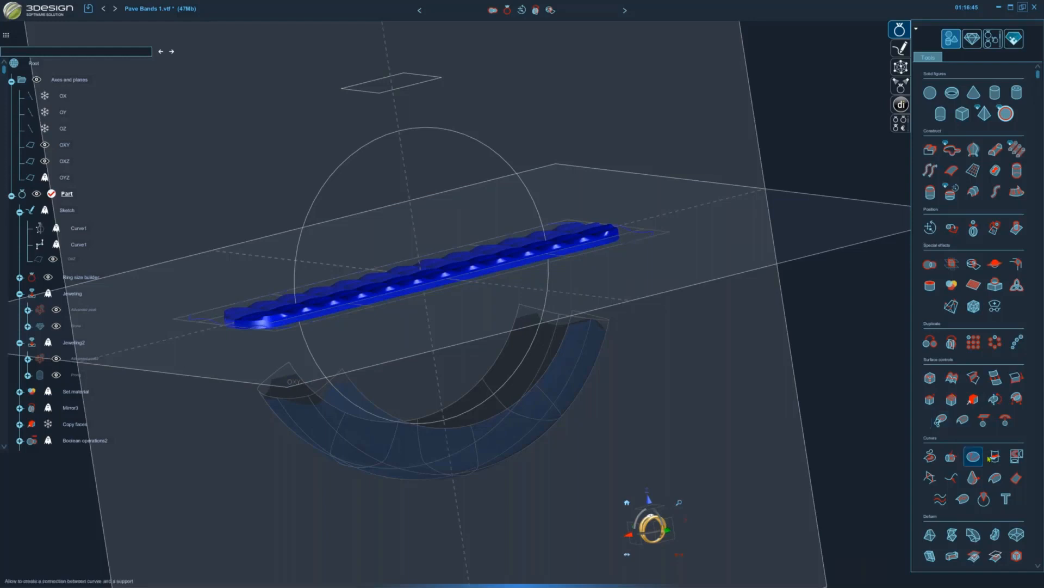
scroll(973, 449, down, 4)
scroll(993, 365, down, 1)
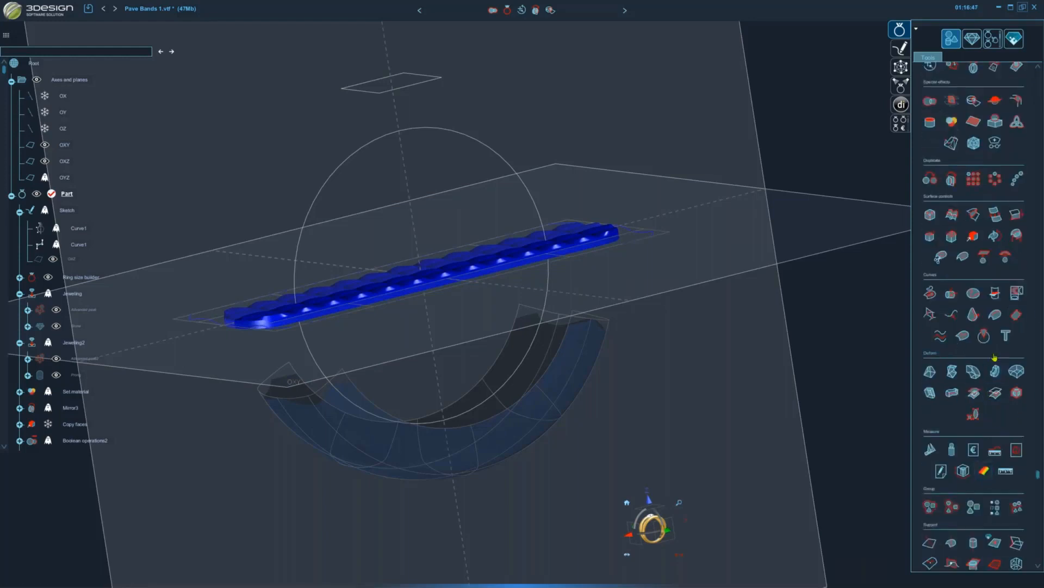
scroll(991, 375, down, 1)
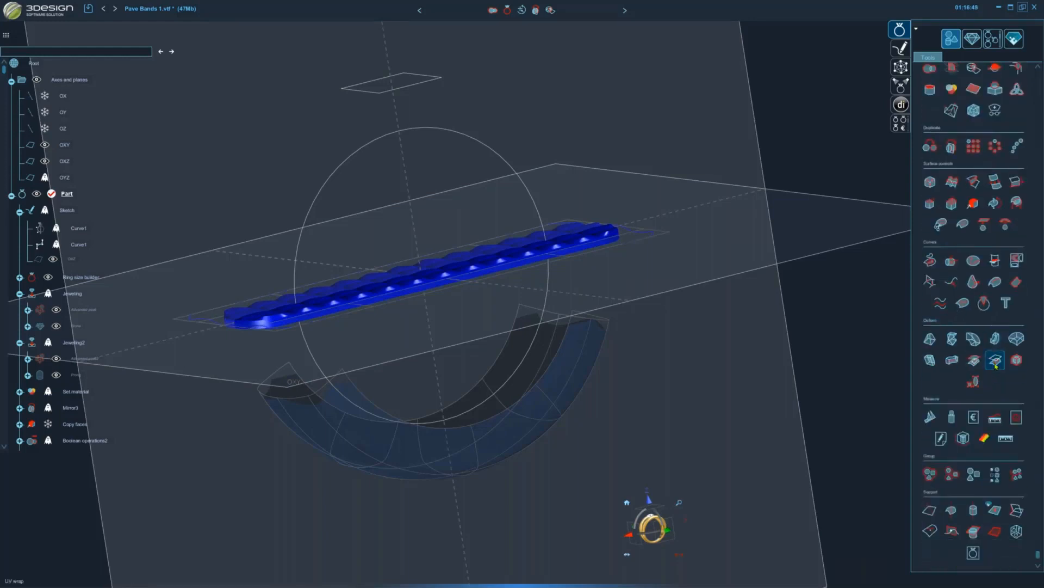
click(996, 362)
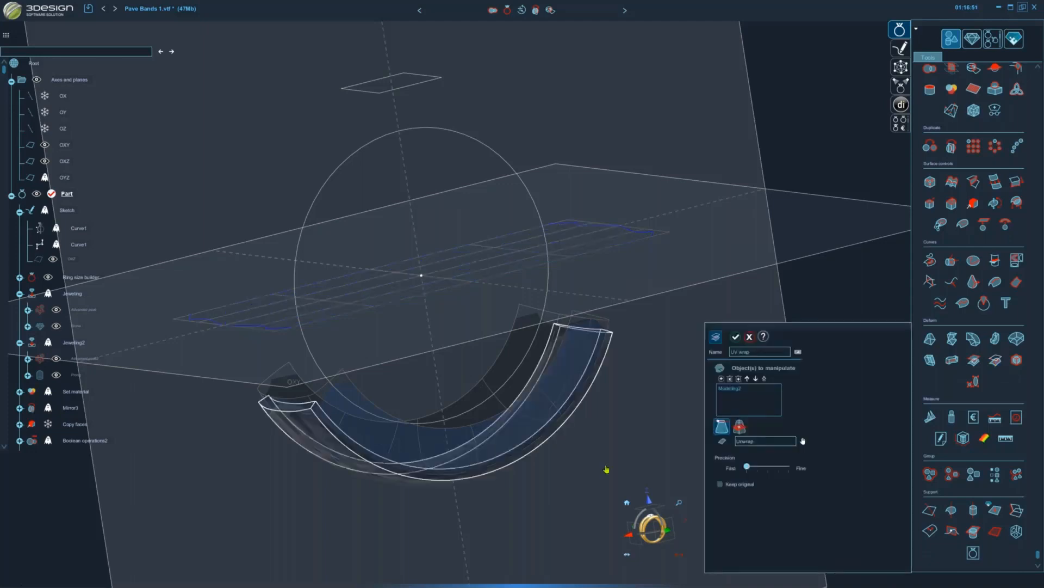
middle_drag(529, 375, 544, 348)
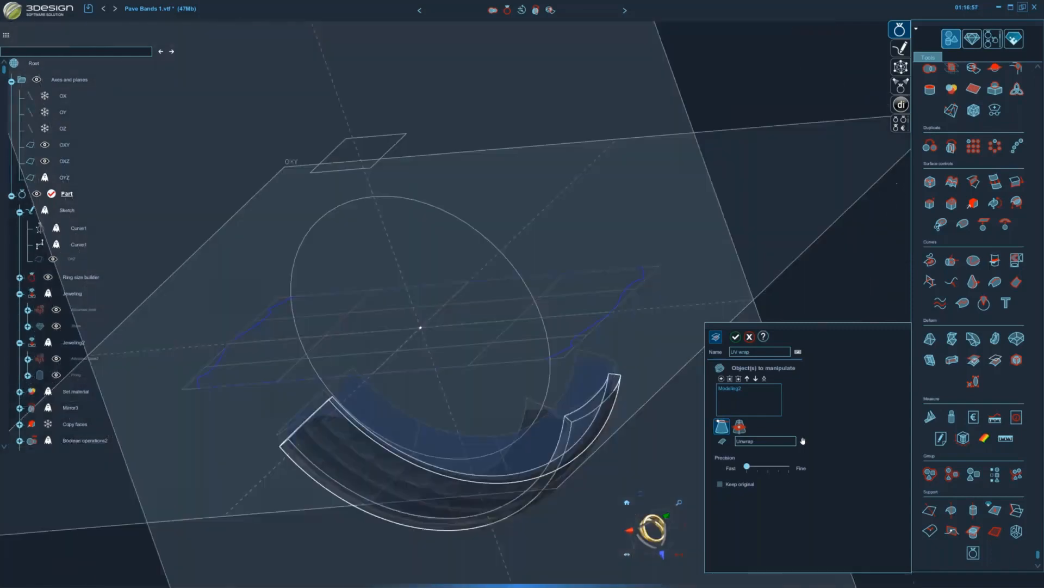
click(735, 337)
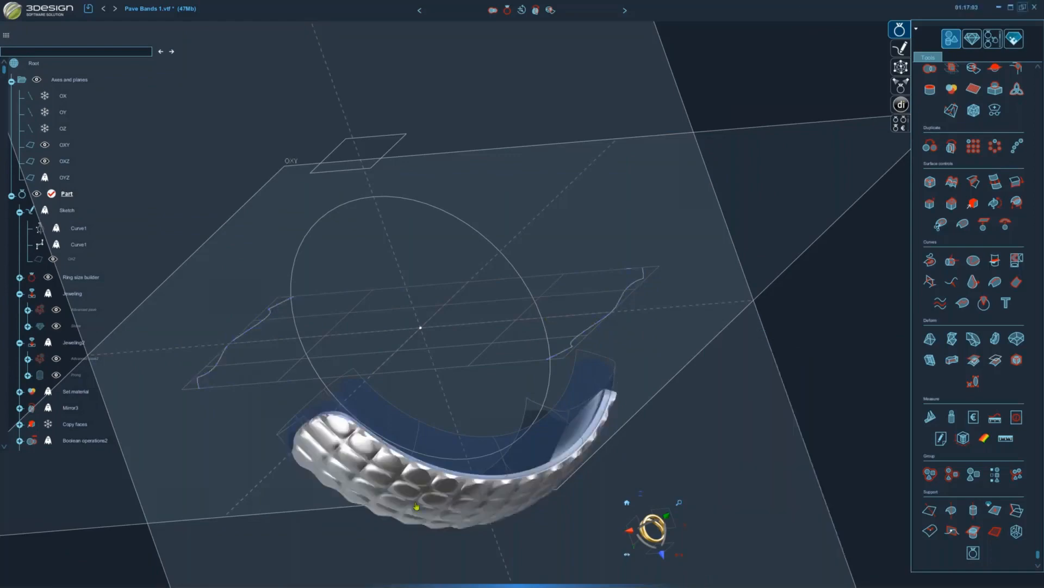
middle_drag(416, 506, 492, 306)
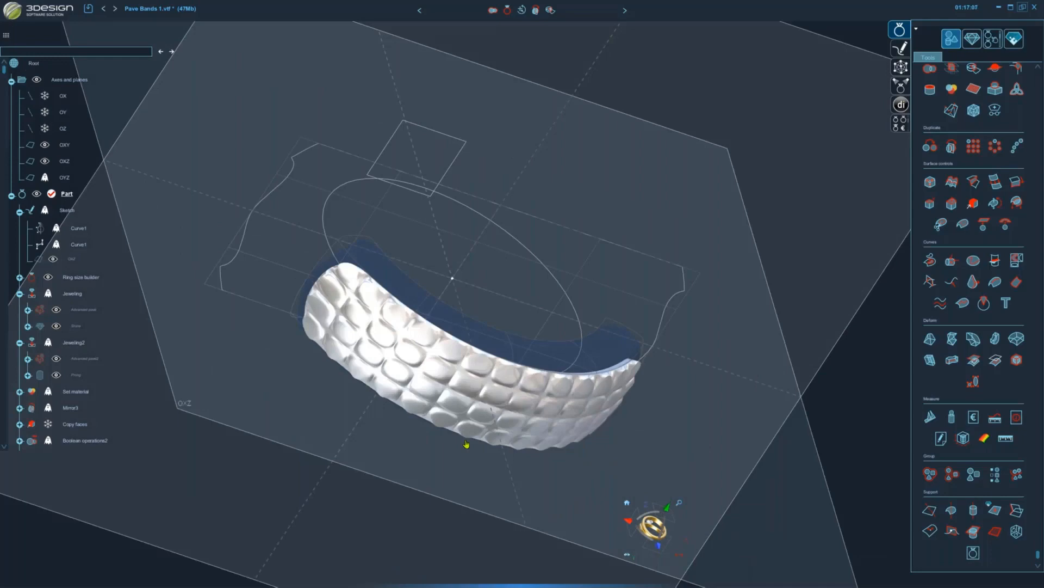
middle_drag(483, 418, 489, 348)
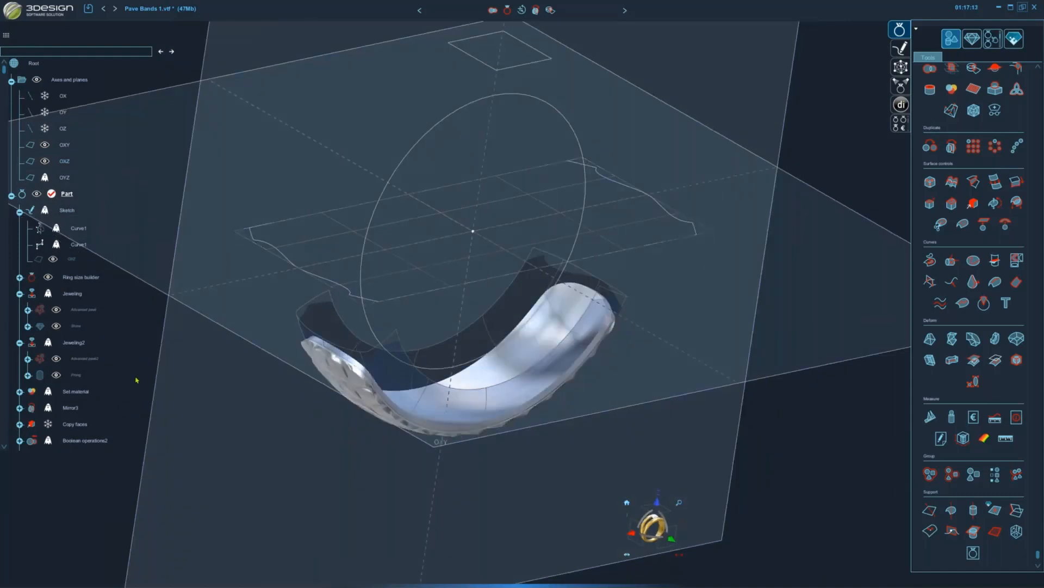
- Save the file and show the hidden Jeweling stones and Jeweling2 prongs on the band
scroll(107, 417, down, 2)
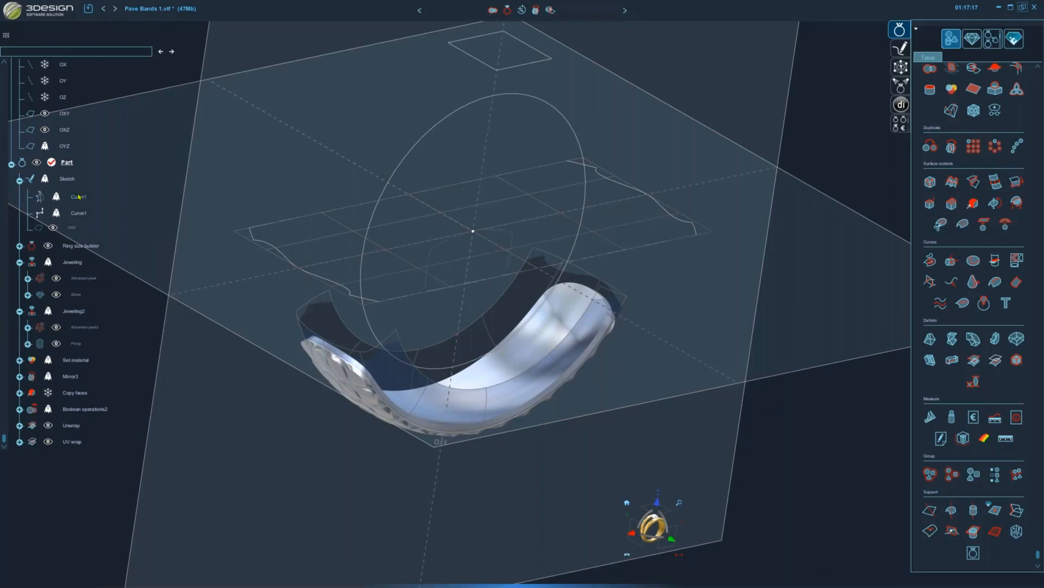
click(86, 8)
right_click(80, 278)
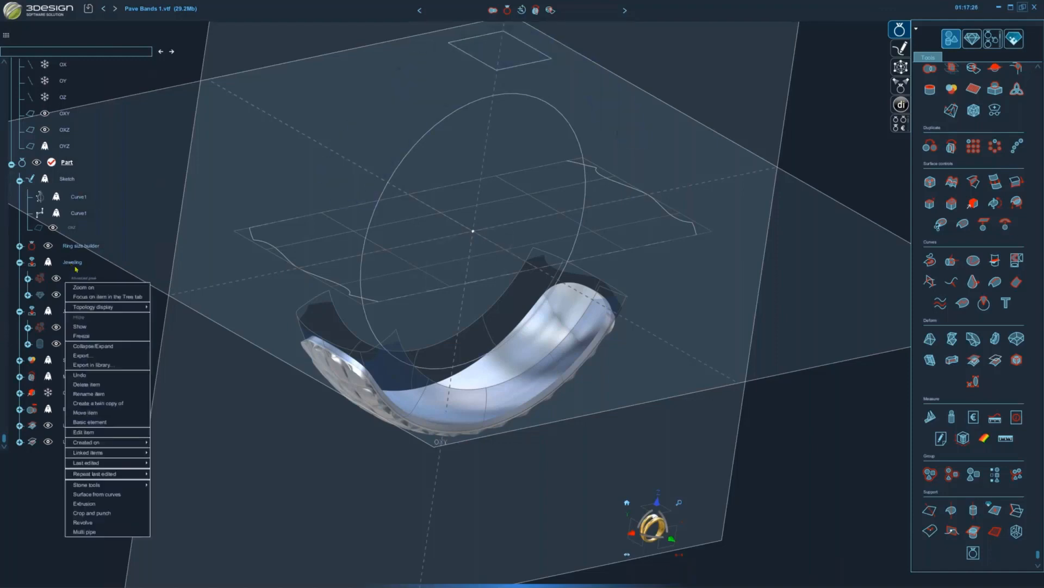
click(90, 295)
right_click(88, 319)
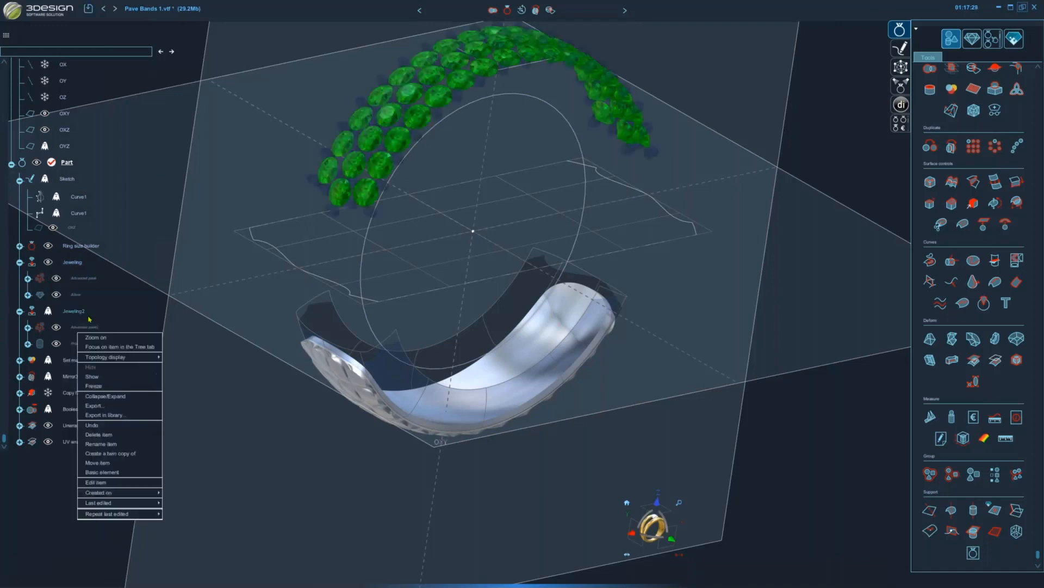
click(89, 361)
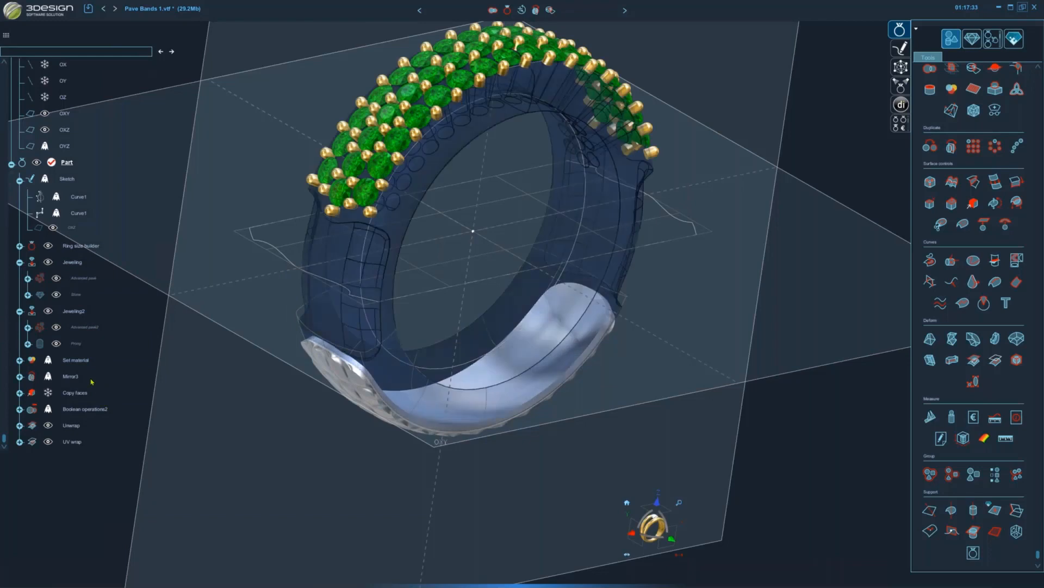
- Show the hidden Mirror3 plate, the Boolean operations2 ring body and the Set material plate
right_click(73, 379)
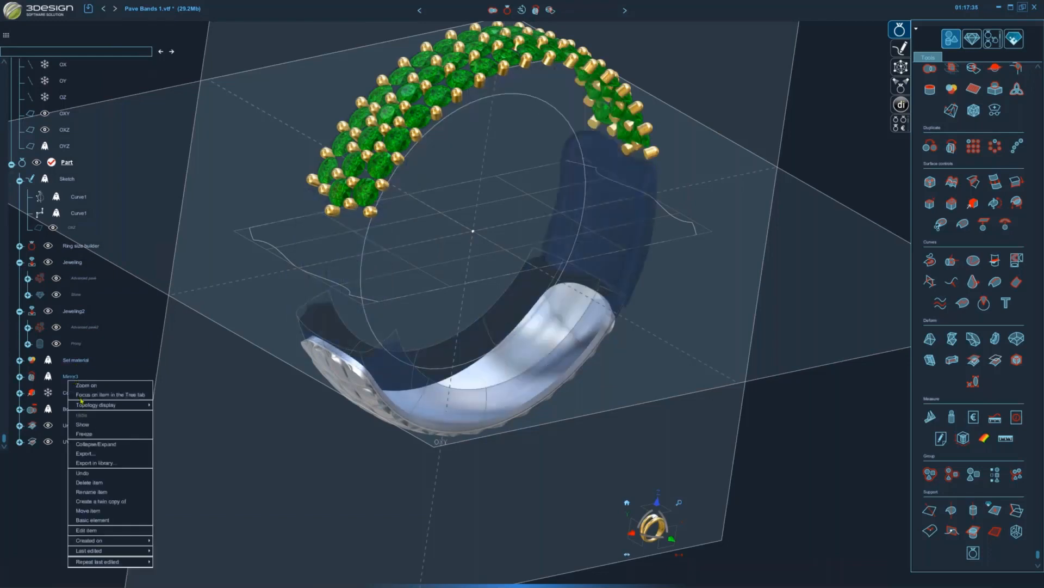
click(82, 424)
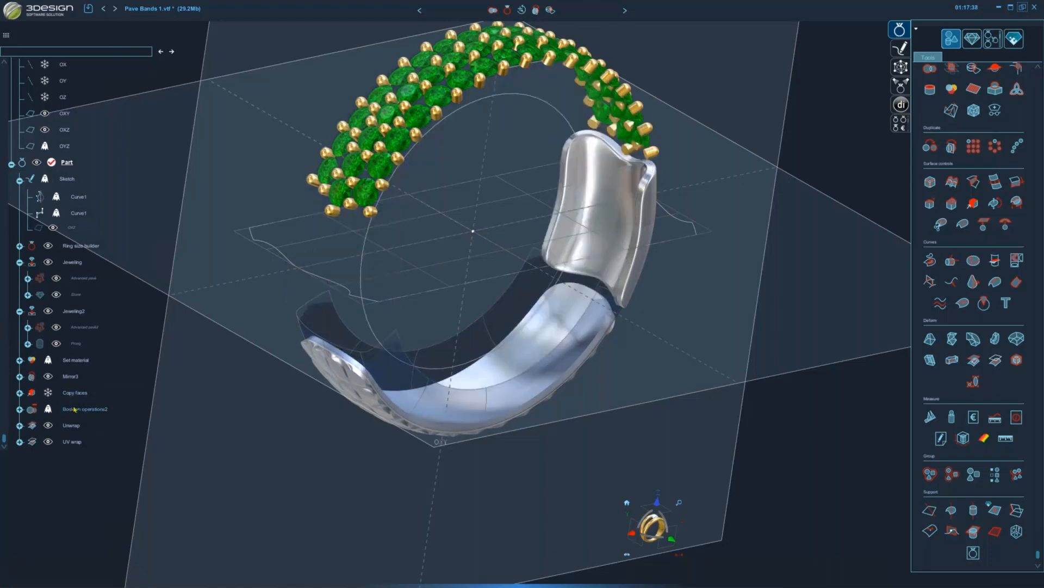
right_click(74, 409)
click(88, 419)
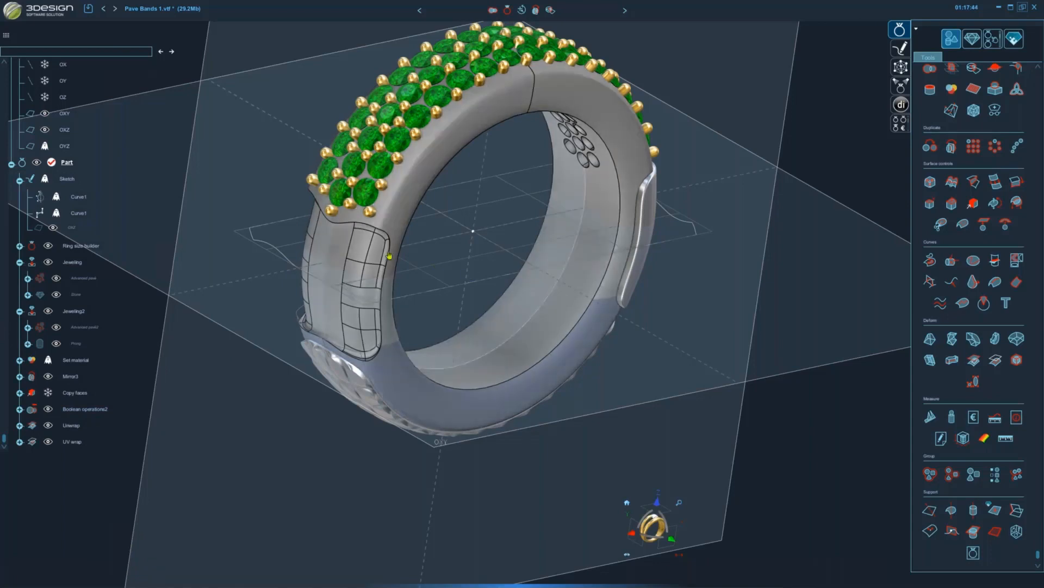
right_click(399, 234)
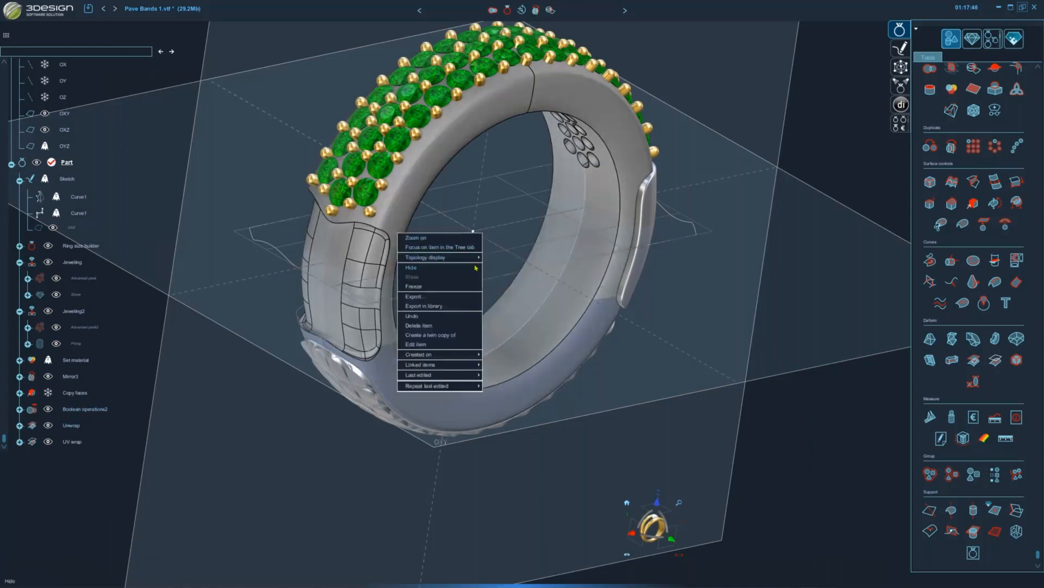
mouse_move(417, 257)
click(511, 260)
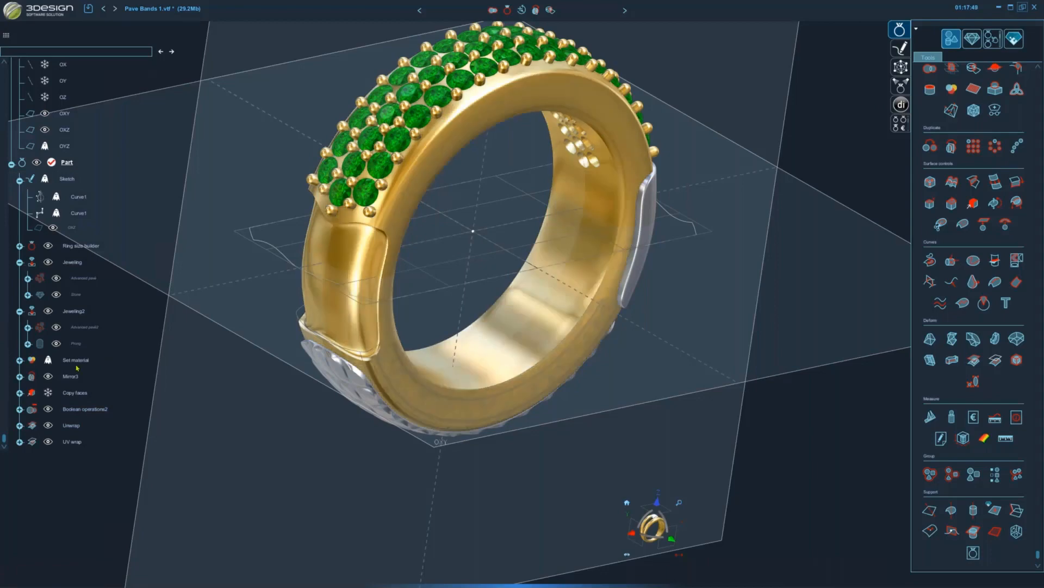
right_click(67, 371)
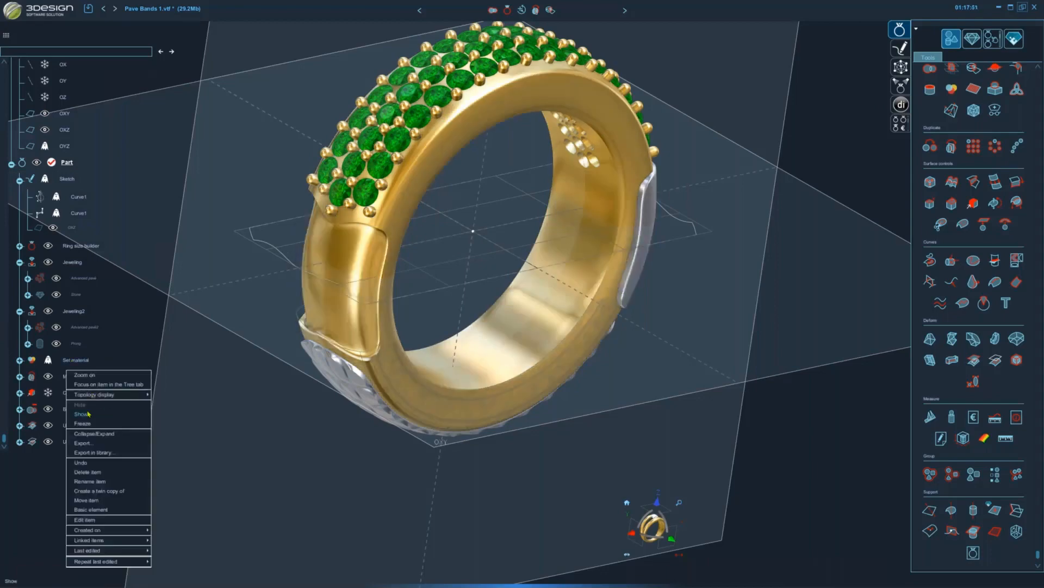
click(88, 415)
middle_drag(608, 405, 389, 352)
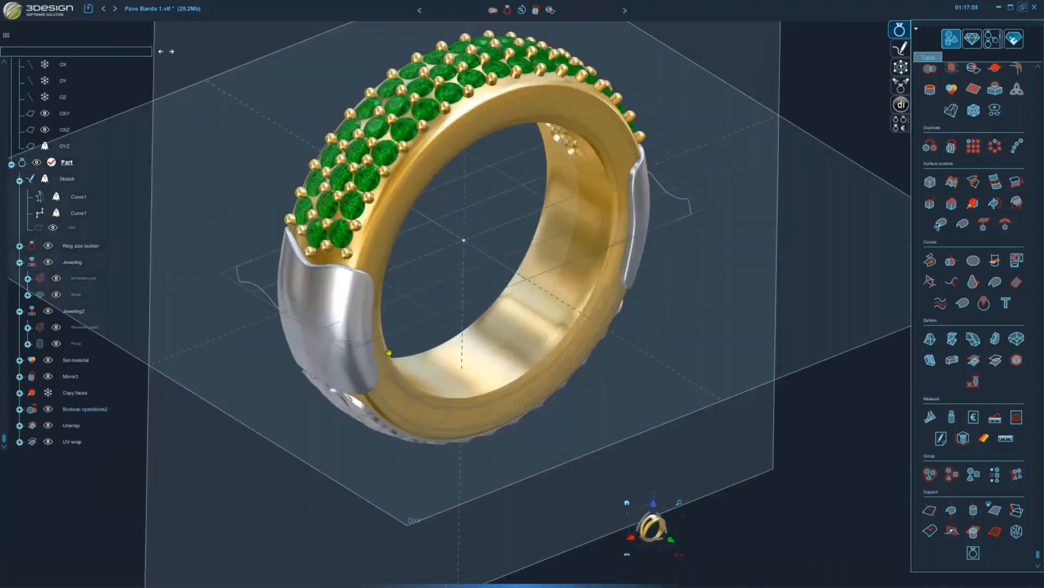
- Hide the Unwrap and Copy faces items and save the file
right_click(70, 286)
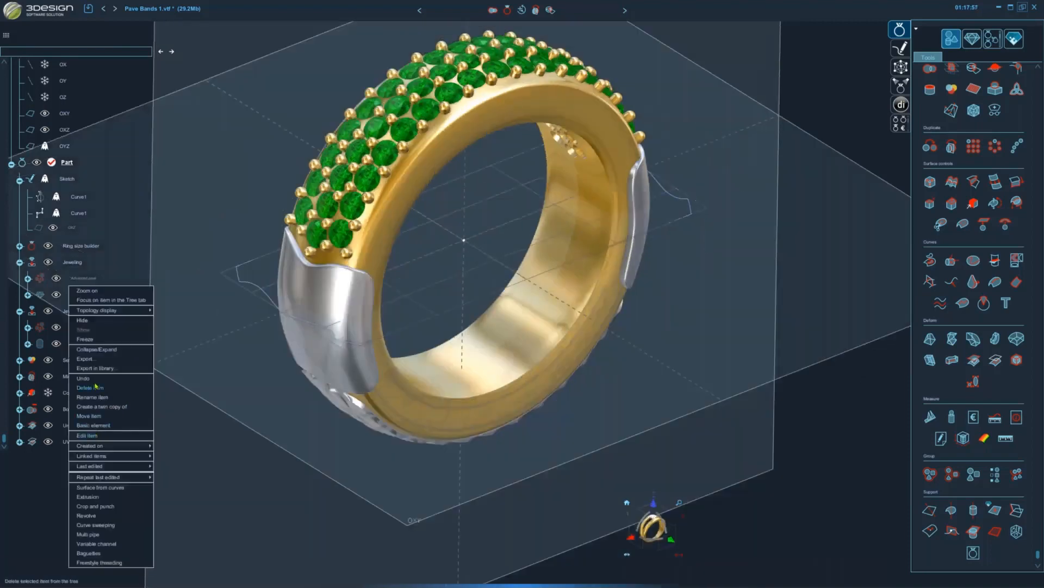
click(91, 325)
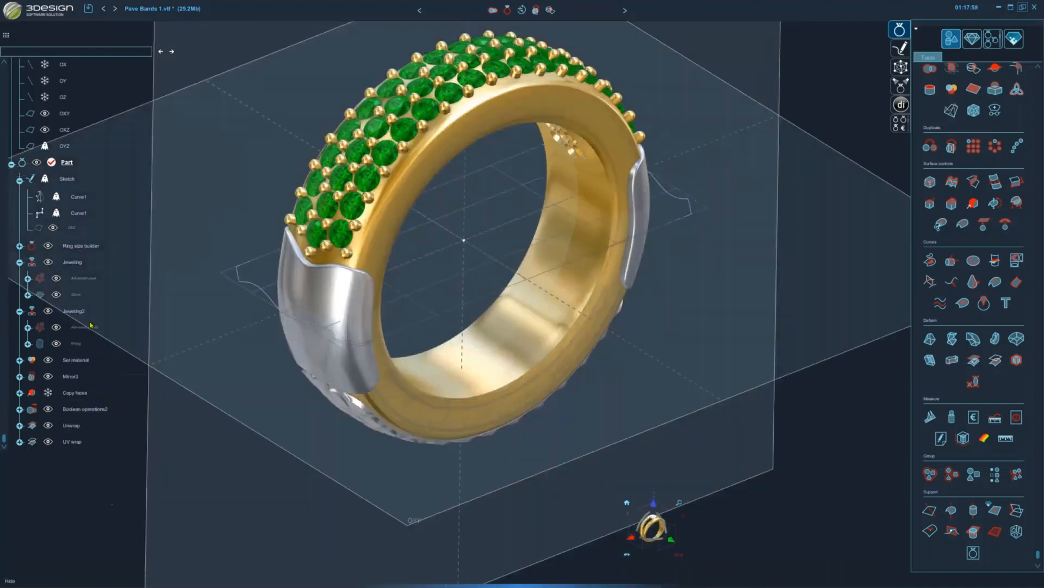
middle_drag(526, 490, 369, 386)
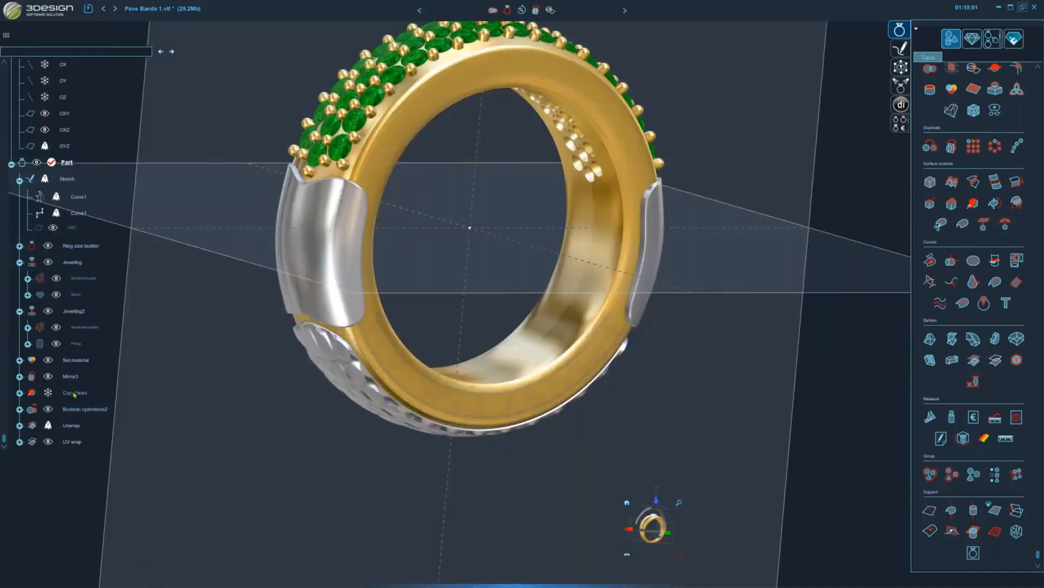
right_click(70, 393)
click(106, 412)
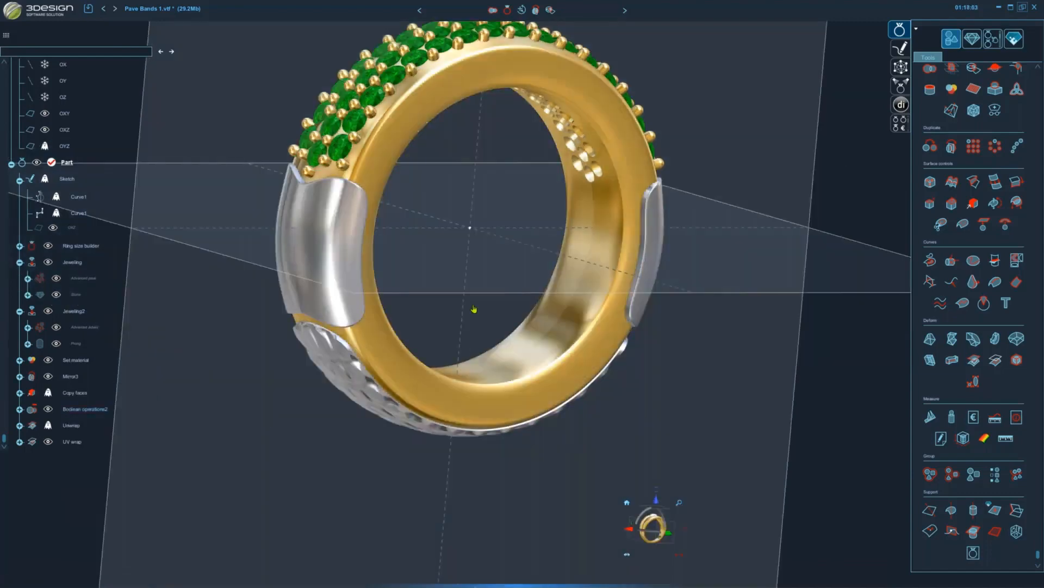
middle_drag(473, 309, 503, 366)
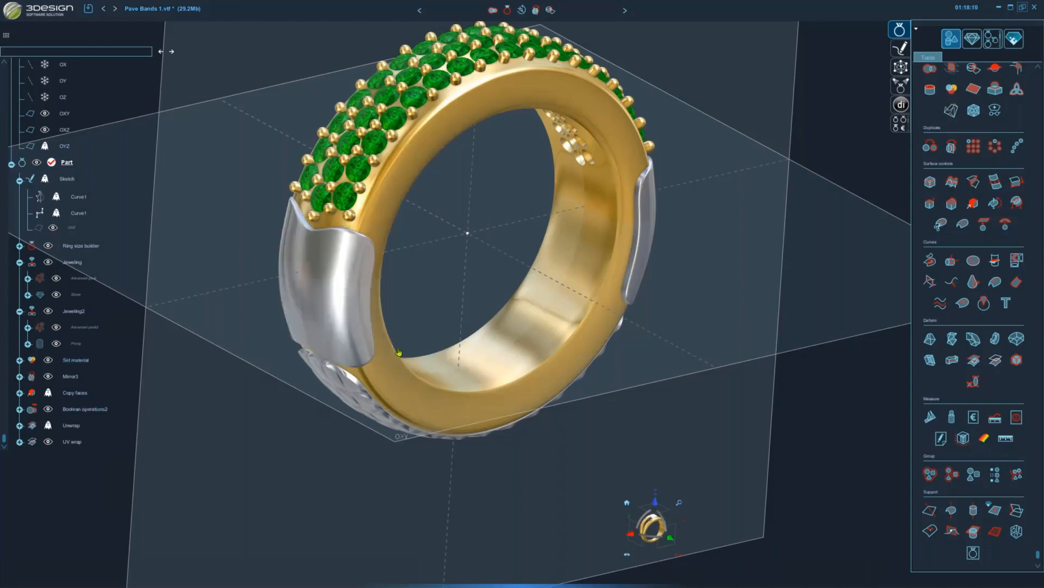
middle_drag(292, 348, 421, 365)
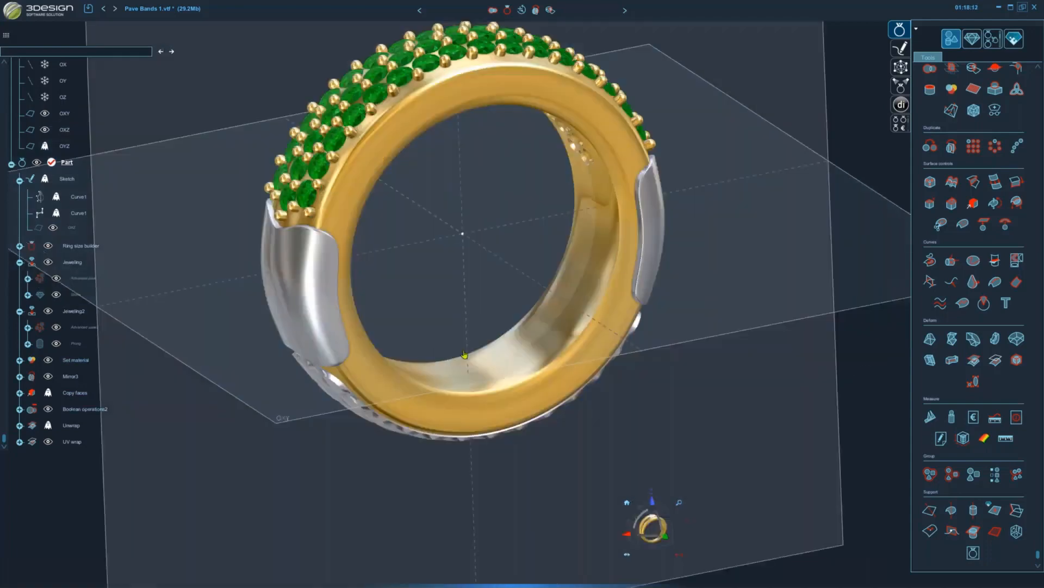
key(ctrl+s)
- Unite the Boolean operations2 ring body and the UV-wrapped textured strip into one solid in Yellow gold 18K
click(363, 373)
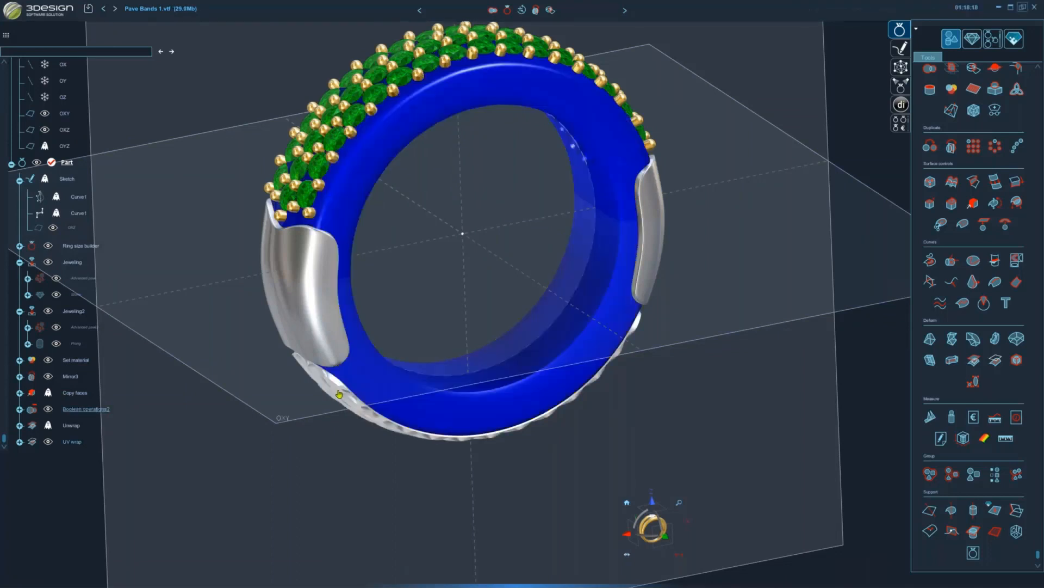
click(348, 397)
click(493, 9)
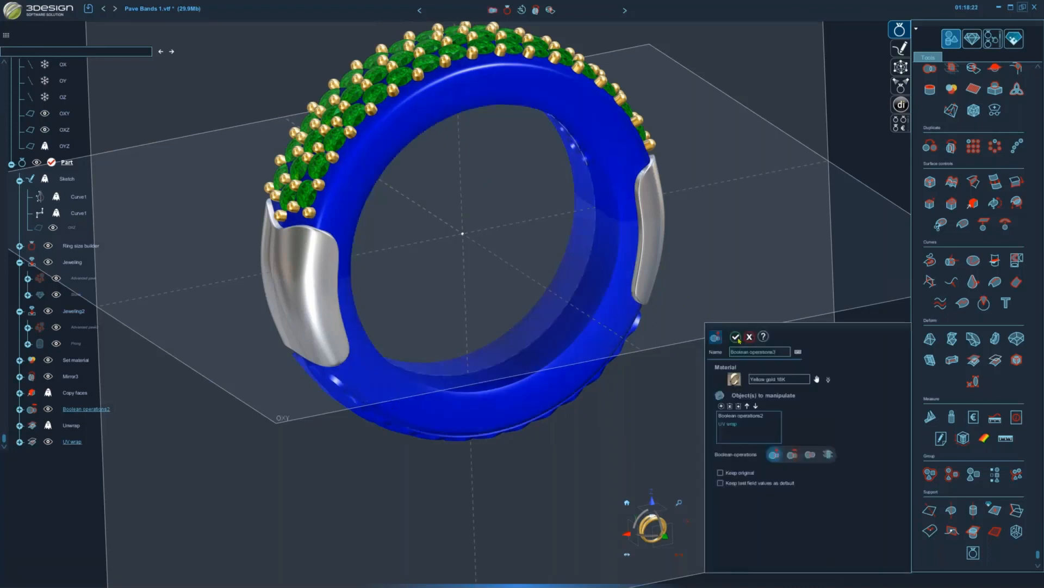
click(738, 338)
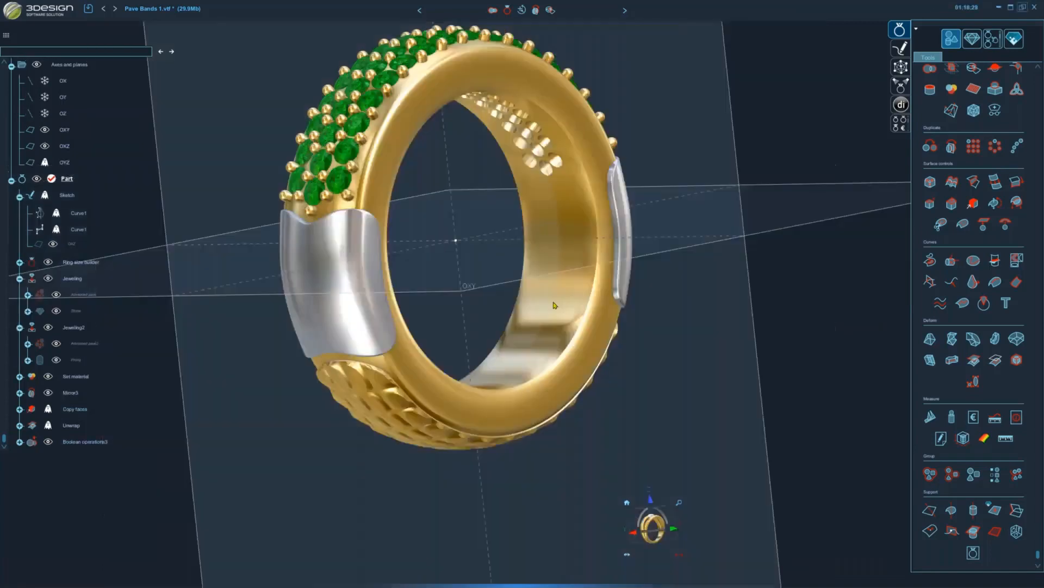
middle_drag(555, 305, 522, 305)
scroll(489, 348, up, 4)
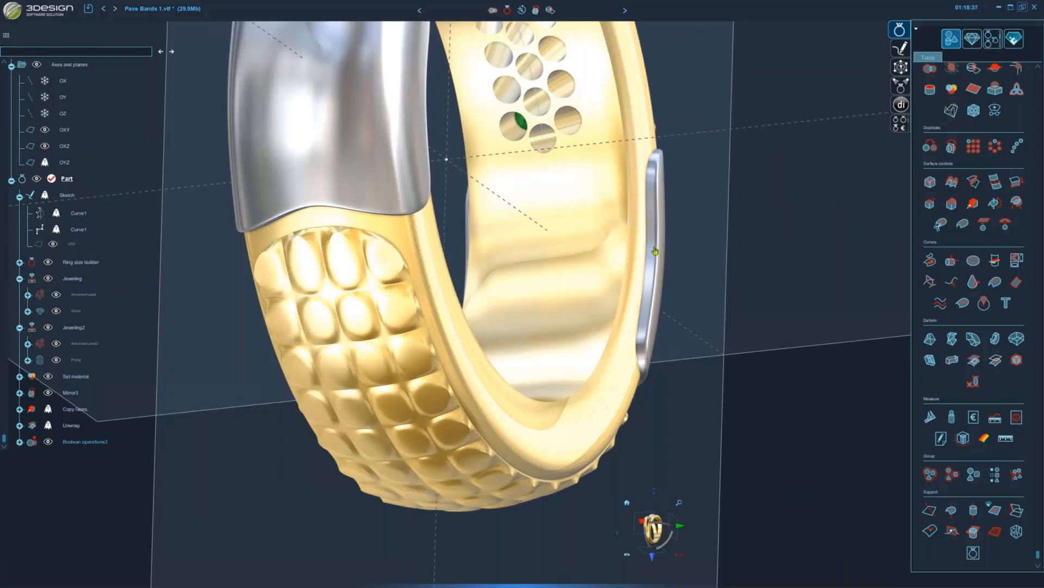
mouse_move(337, 321)
middle_down()
mouse_move(387, 351)
mouse_move(516, 353)
mouse_move(486, 250)
mouse_move(440, 321)
mouse_move(453, 323)
middle_up()
scroll(516, 352, down, 4)
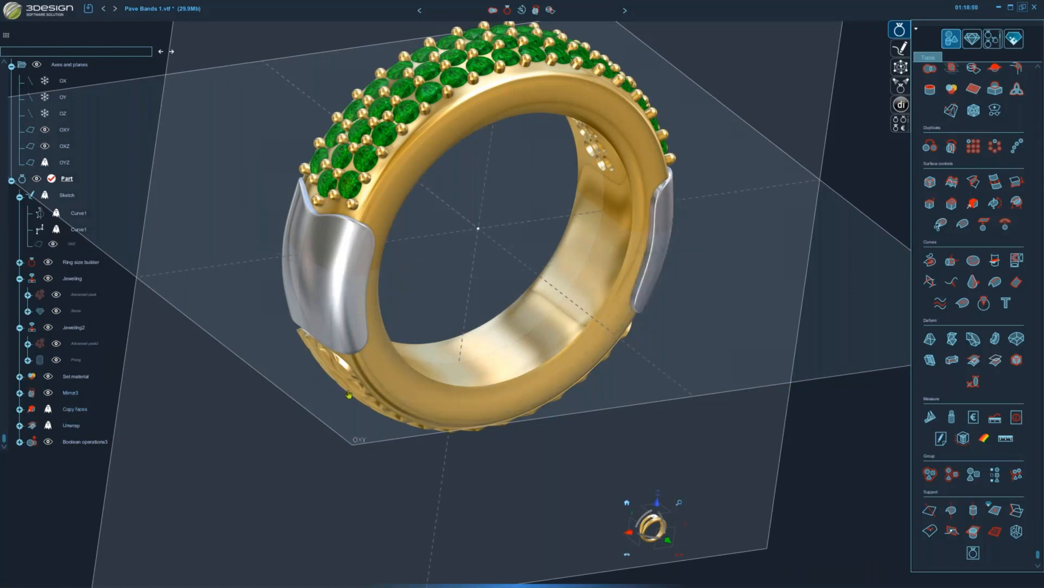
- Examine the nested operations that make up Unwrap and the combined ring body in the construction tree
click(19, 425)
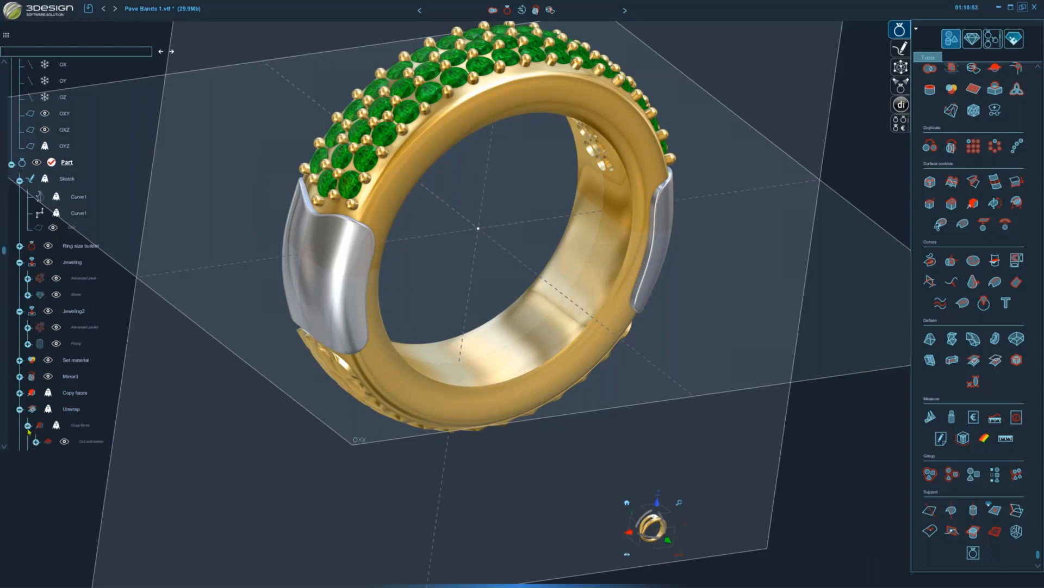
scroll(60, 436, down, 2)
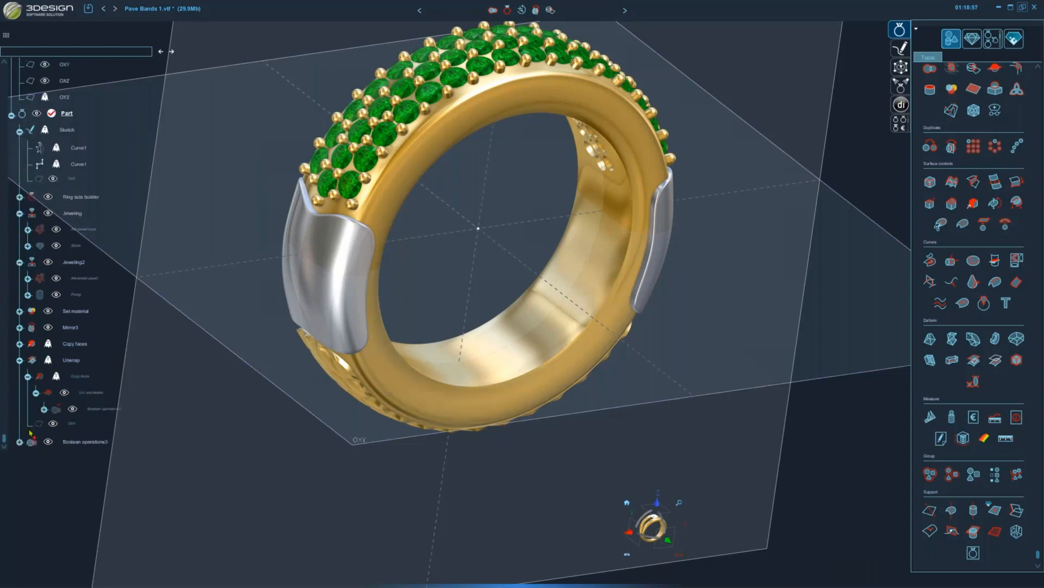
click(19, 359)
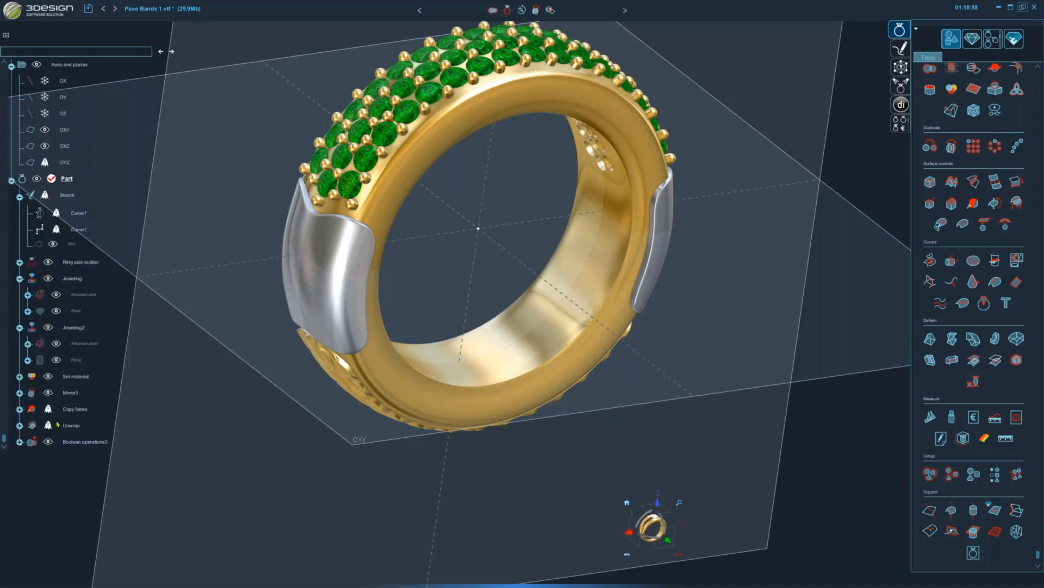
click(19, 441)
scroll(27, 432, down, 2)
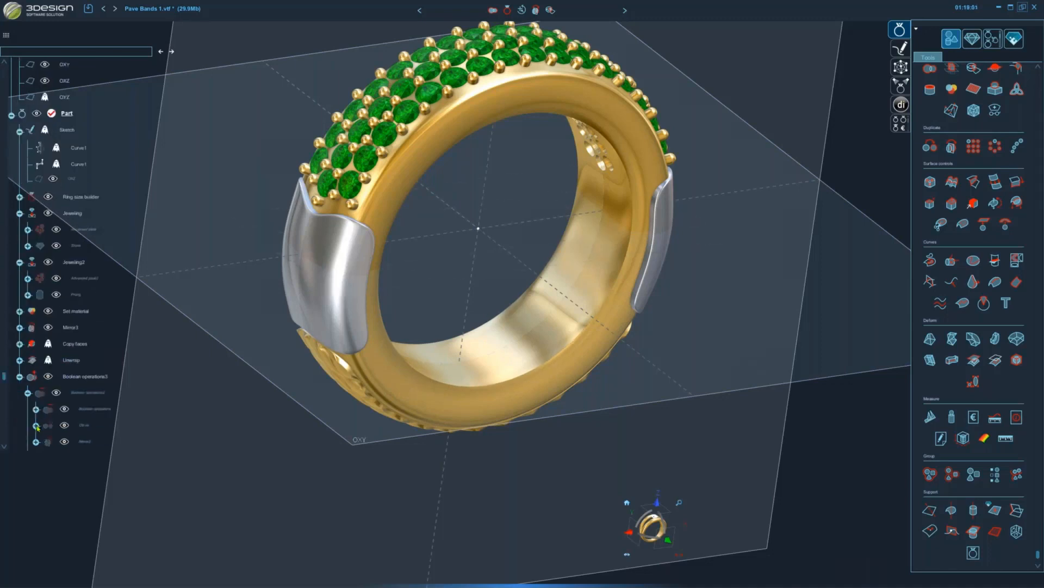
scroll(43, 429, down, 1)
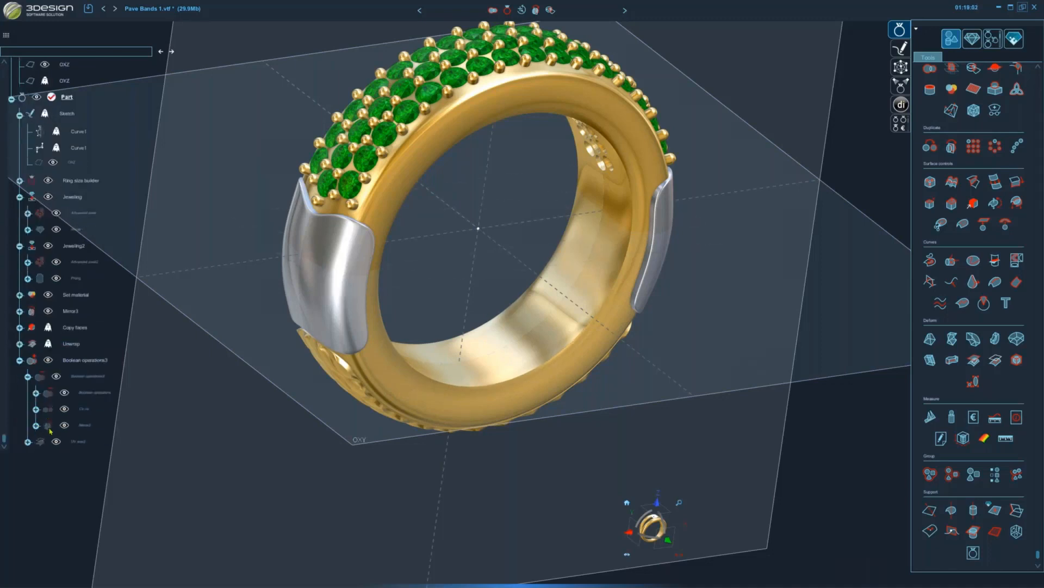
click(36, 393)
scroll(62, 410, down, 4)
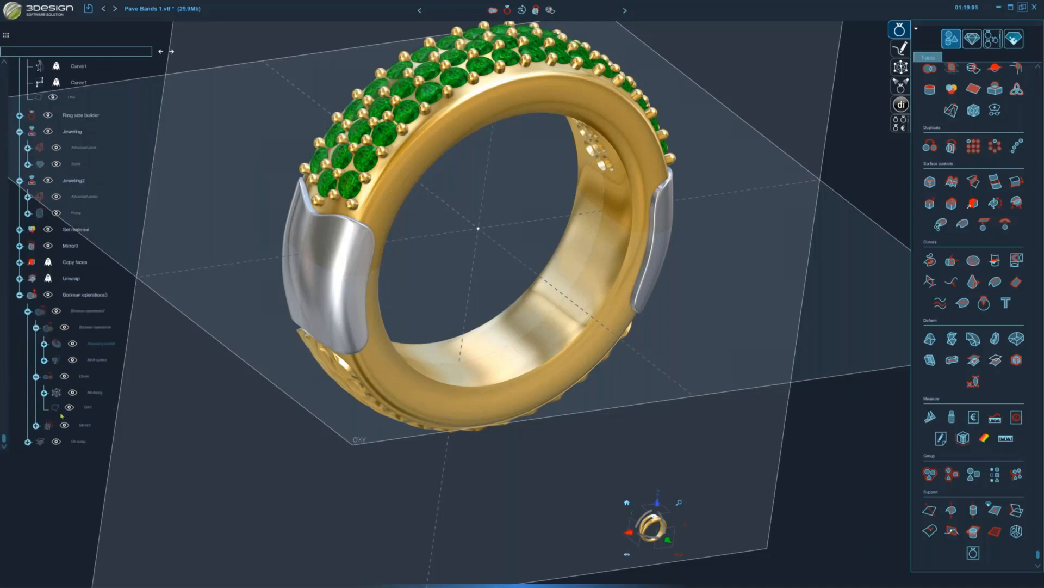
click(36, 425)
scroll(43, 432, down, 2)
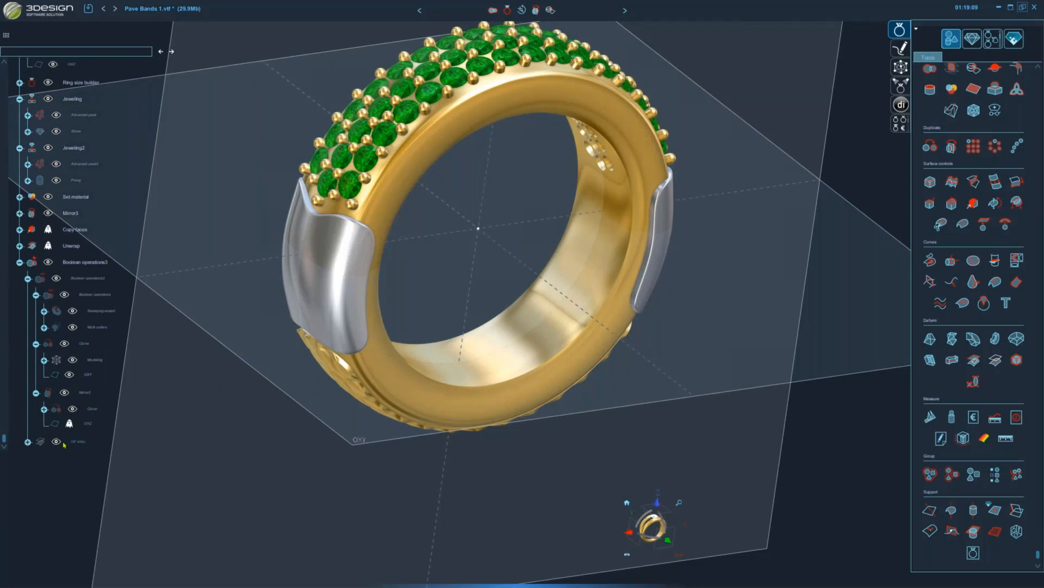
click(28, 441)
scroll(53, 450, down, 3)
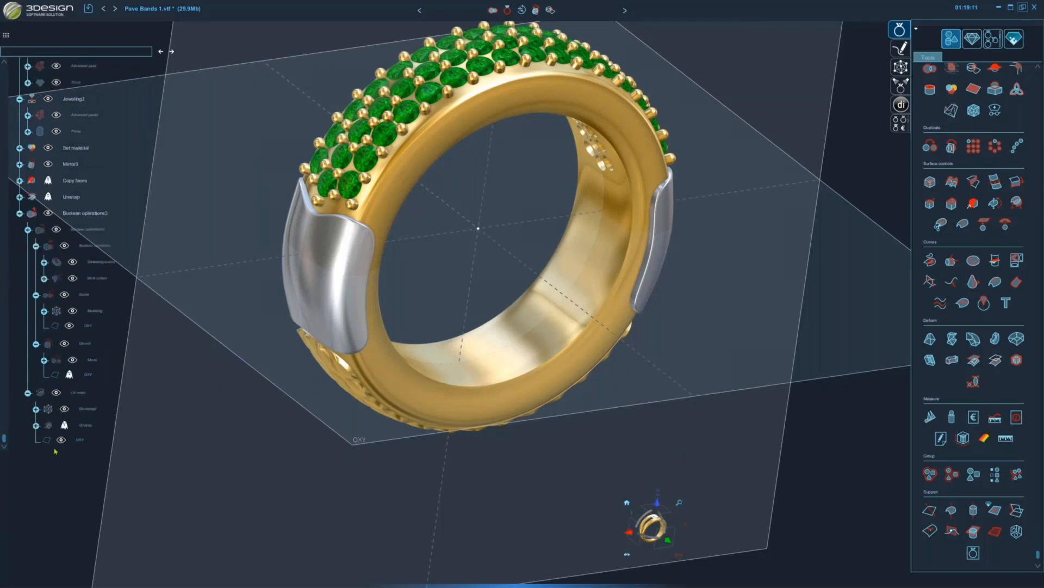
click(36, 408)
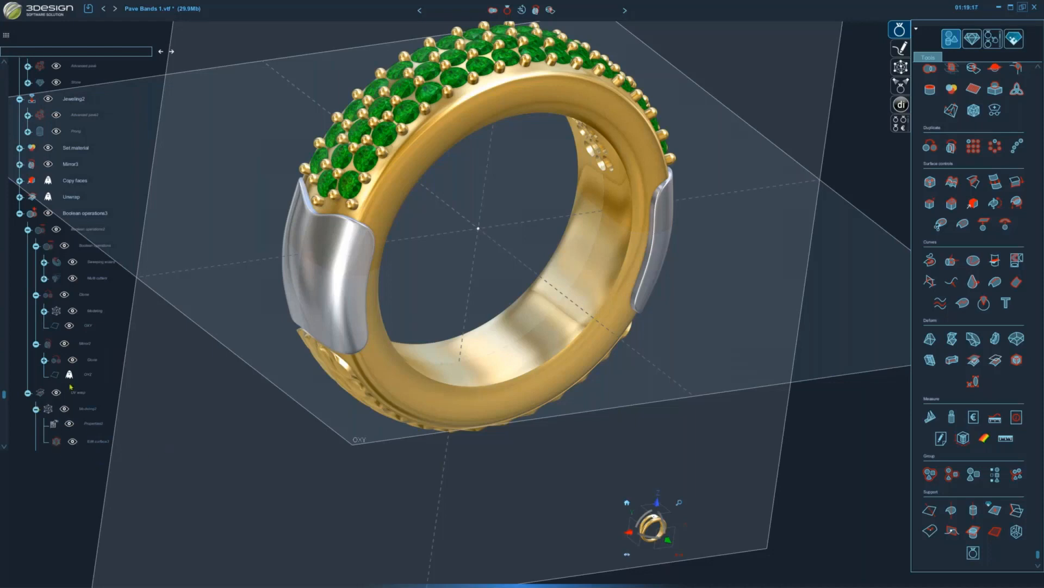
click(28, 393)
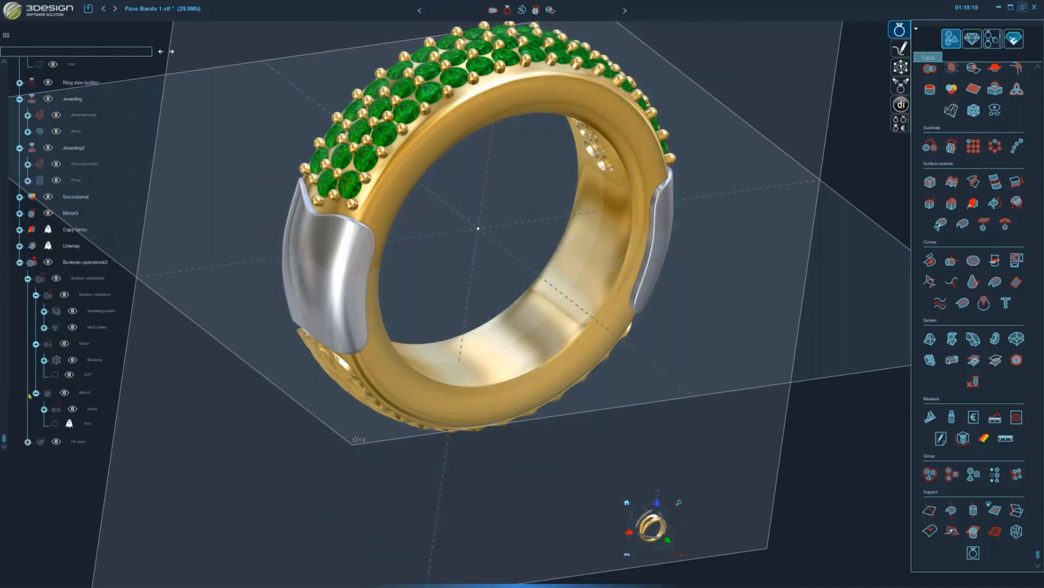
click(20, 261)
scroll(475, 330, down, 3)
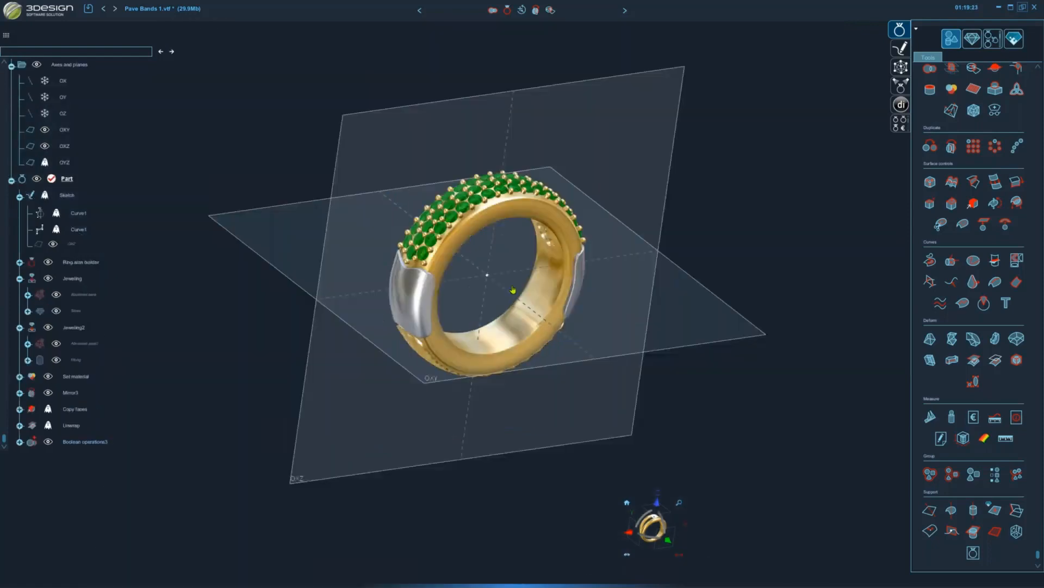
middle_drag(513, 290, 516, 393)
scroll(511, 401, up, 4)
middle_drag(495, 348, 462, 272)
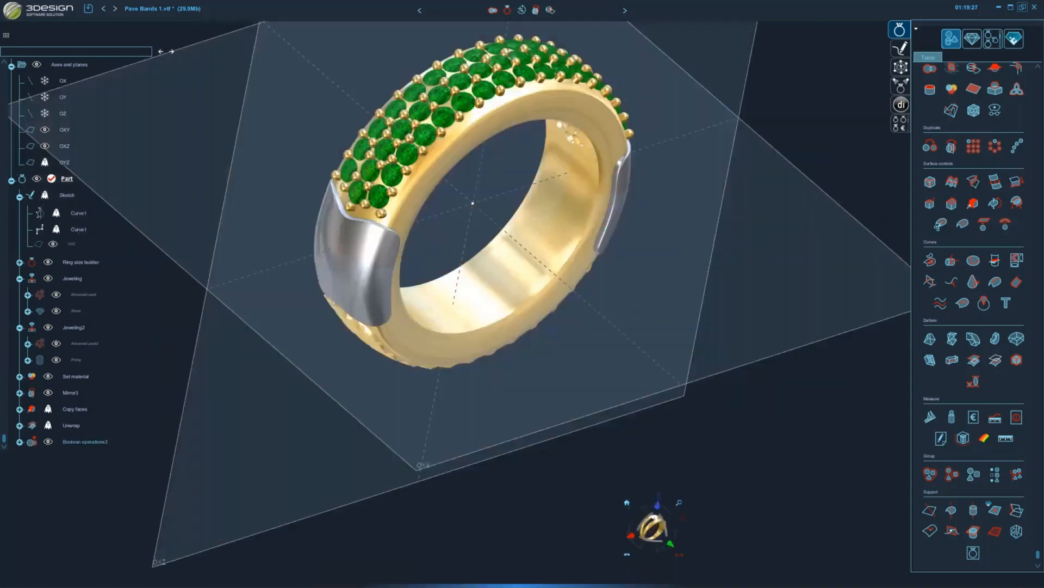